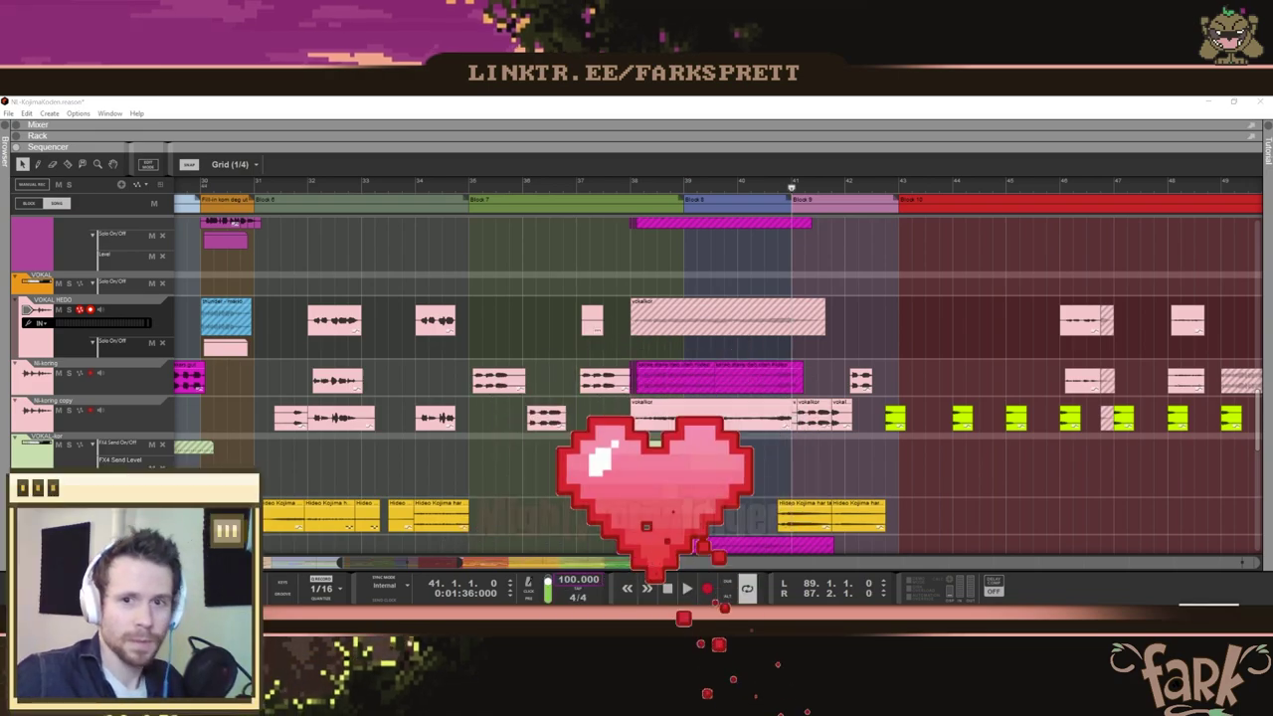
# Step: Play the song from just before Block 2 until just after the "kom deg ut" fill-in and stop
pyautogui.click(1174, 613)
pyautogui.click(1151, 562)
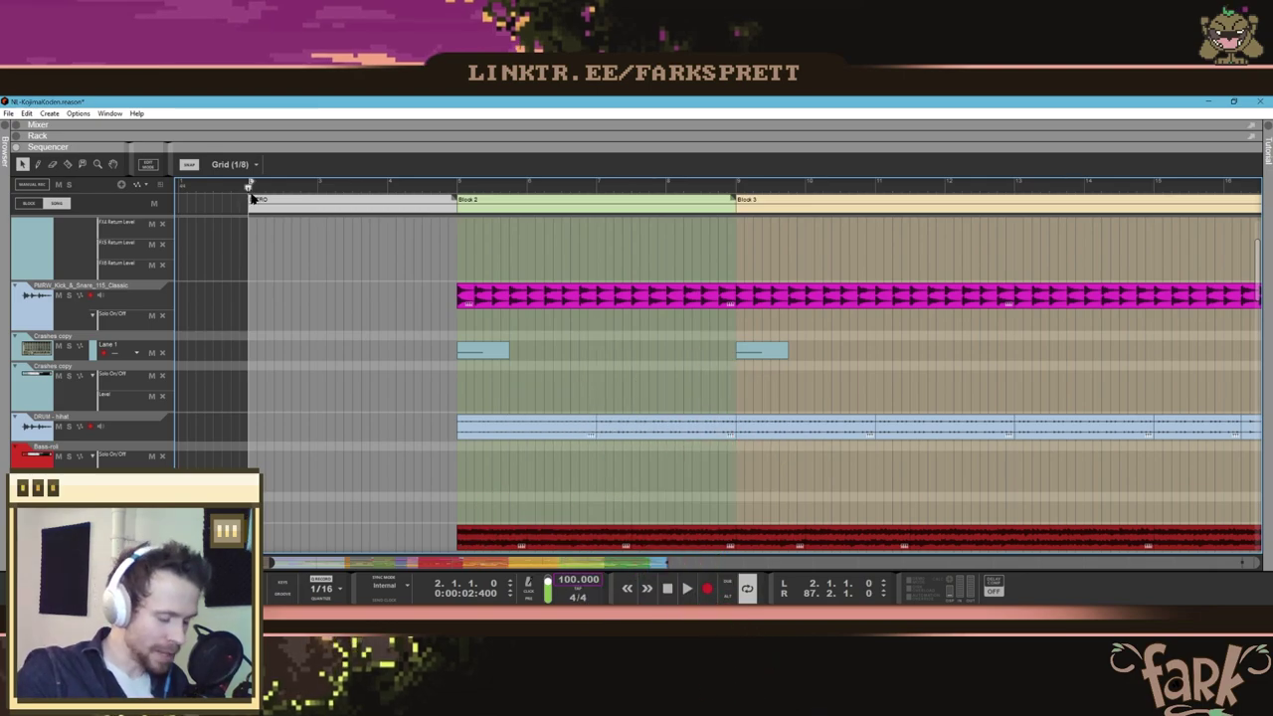
pyautogui.scroll(-1, 249, 196)
pyautogui.scroll(3, 247, 197)
pyautogui.scroll(-3, 253, 196)
pyautogui.click(433, 187)
pyautogui.press('space')
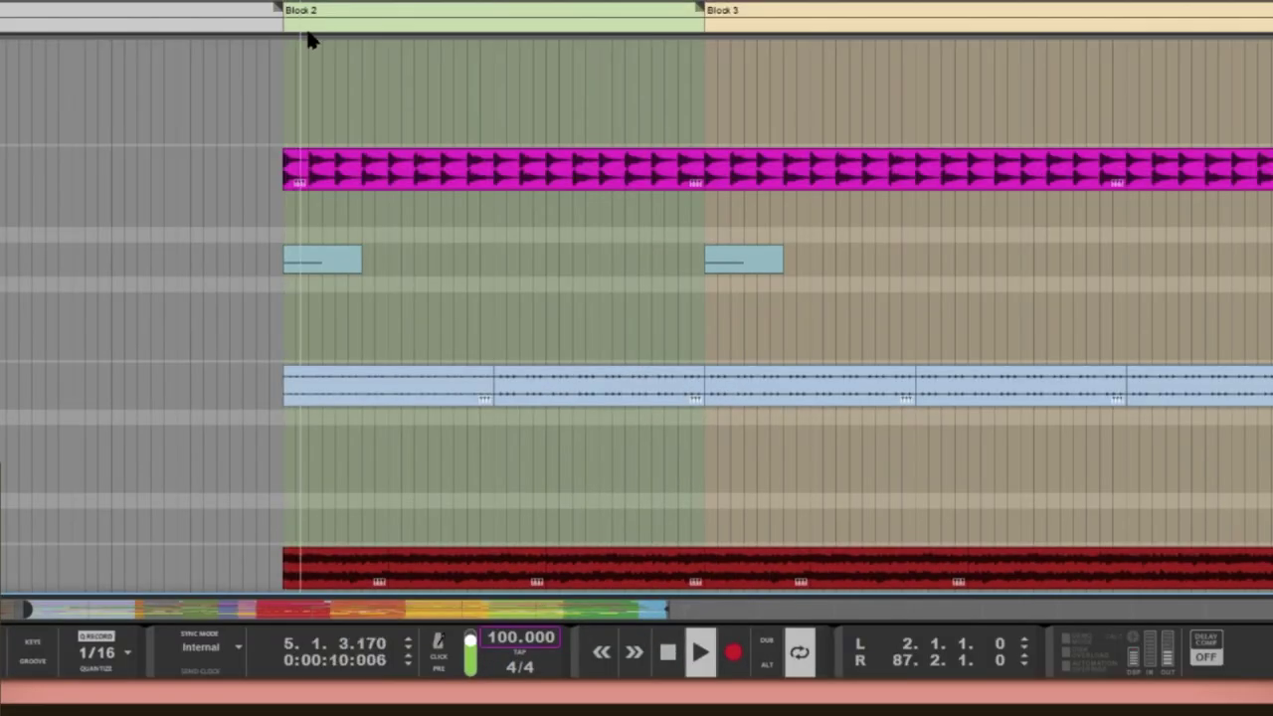
pyautogui.scroll(-3, 306, 42)
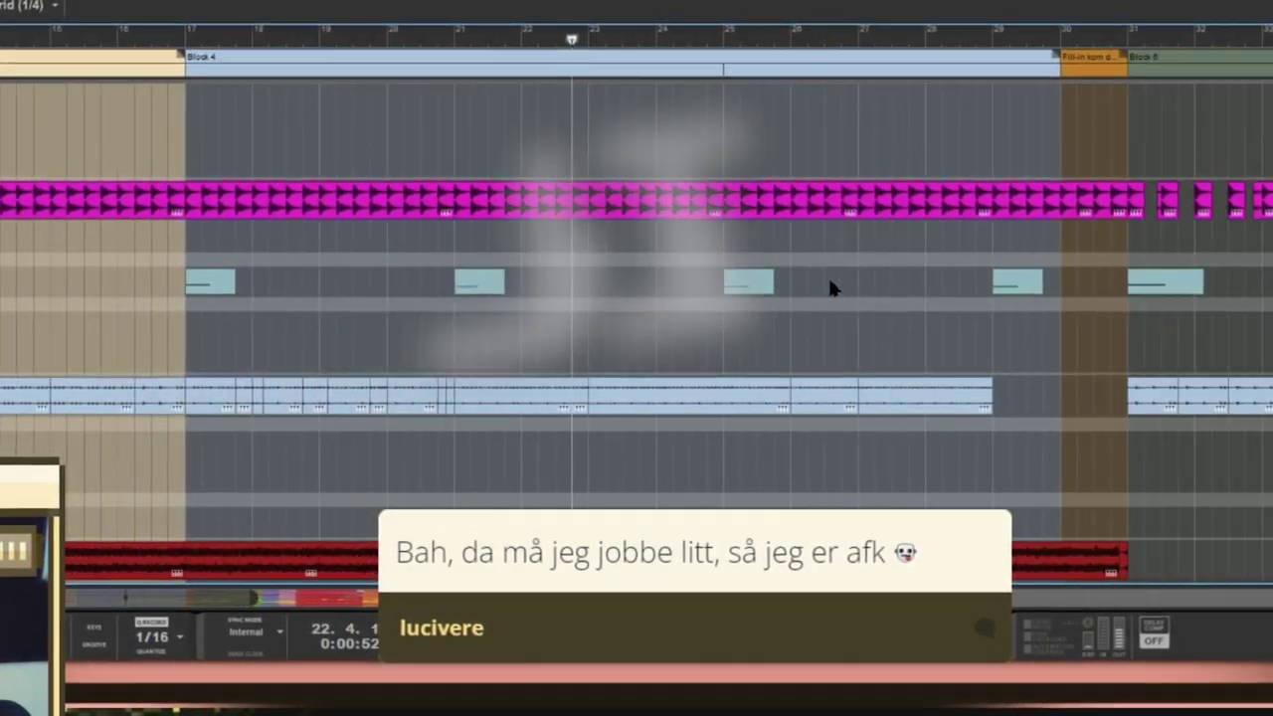
pyautogui.press('g')
pyautogui.press('g')
pyautogui.press('g')
pyautogui.press('g')
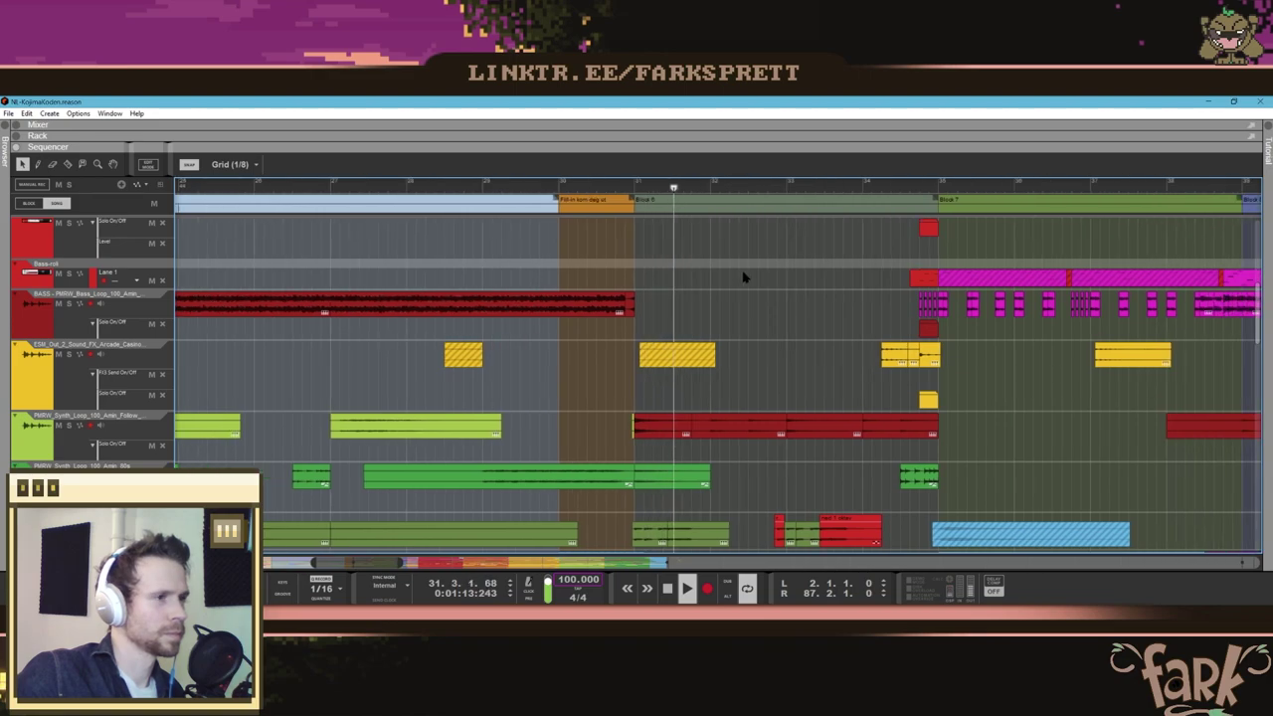
pyautogui.press('space')
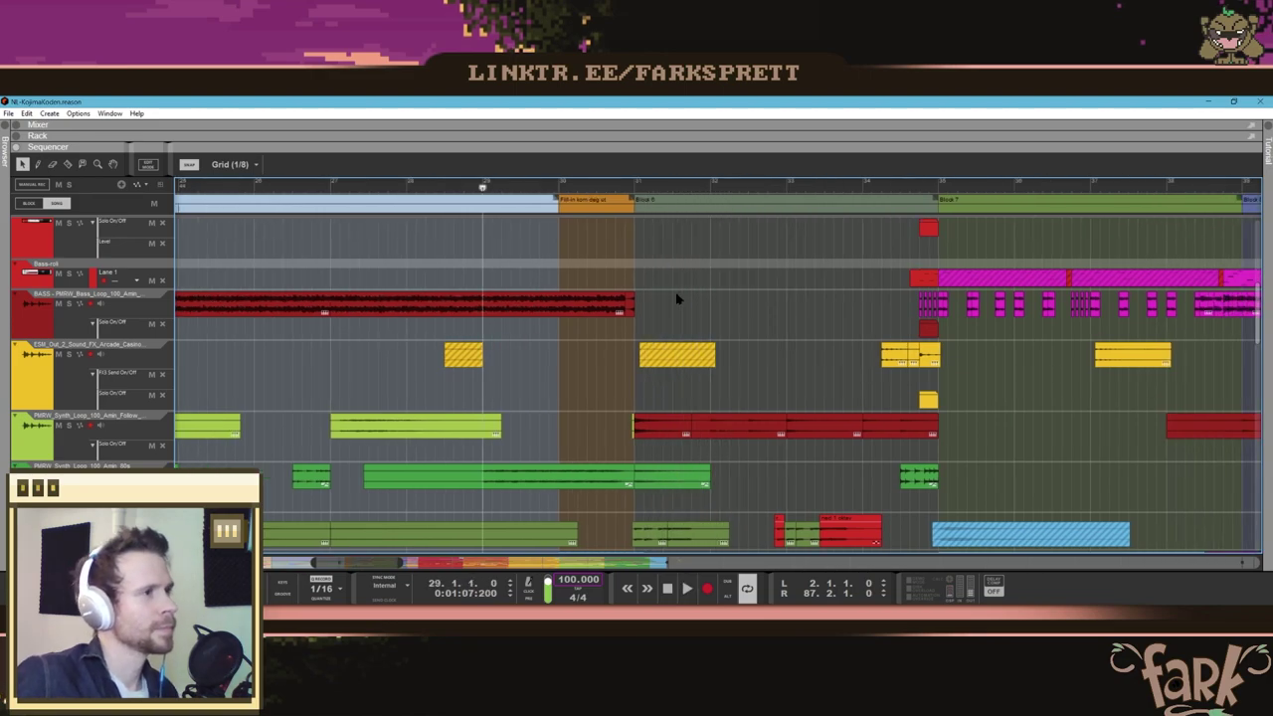
# Step: Solo the first koring track and play its magenta vocal clip from bar 29
pyautogui.scroll(-2, 661, 290)
pyautogui.scroll(2, 57, 290)
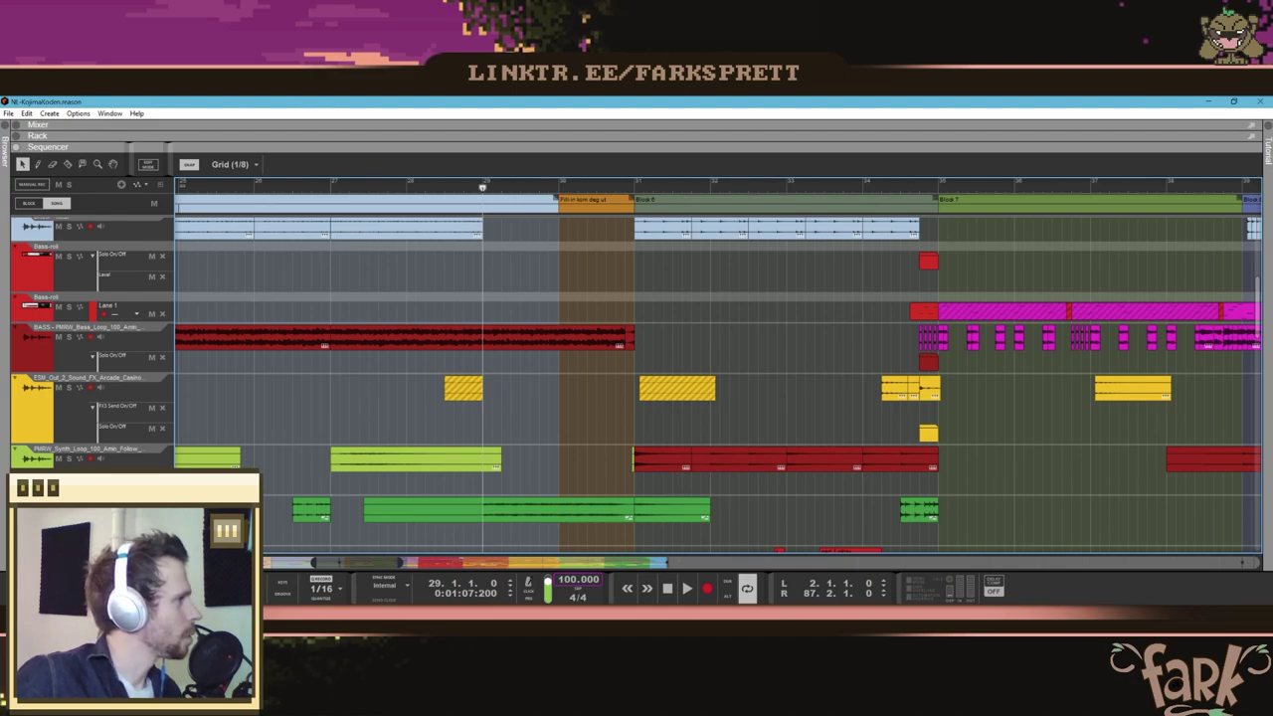
pyautogui.scroll(-10, 505, 291)
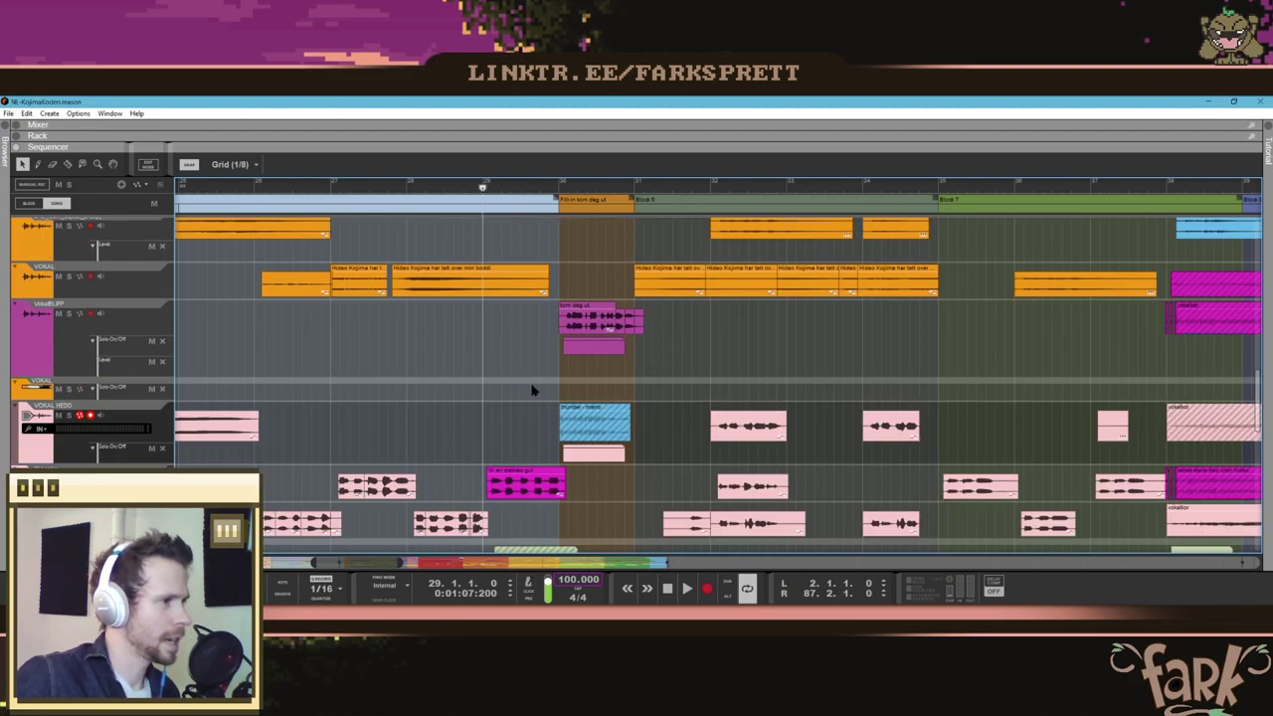
pyautogui.press('h')
pyautogui.press('h')
pyautogui.press('h')
pyautogui.press('h')
pyautogui.scroll(-1, 511, 464)
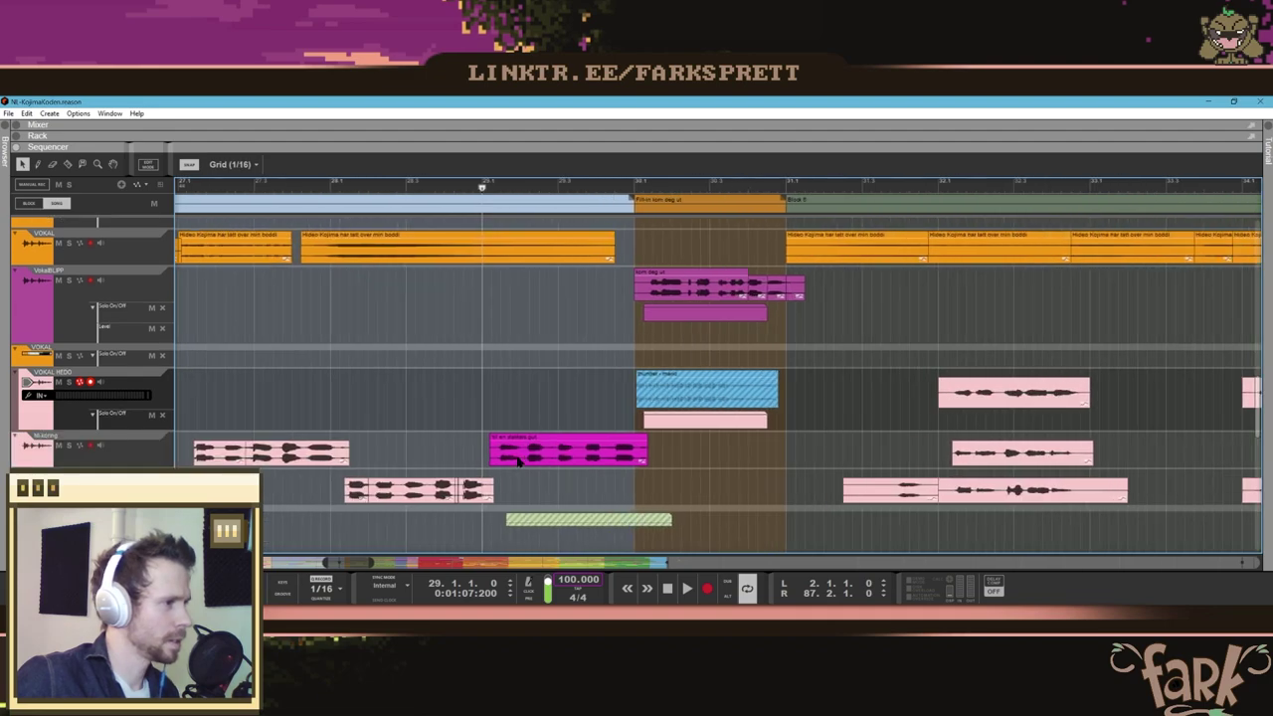
pyautogui.click(69, 445)
pyautogui.press('space')
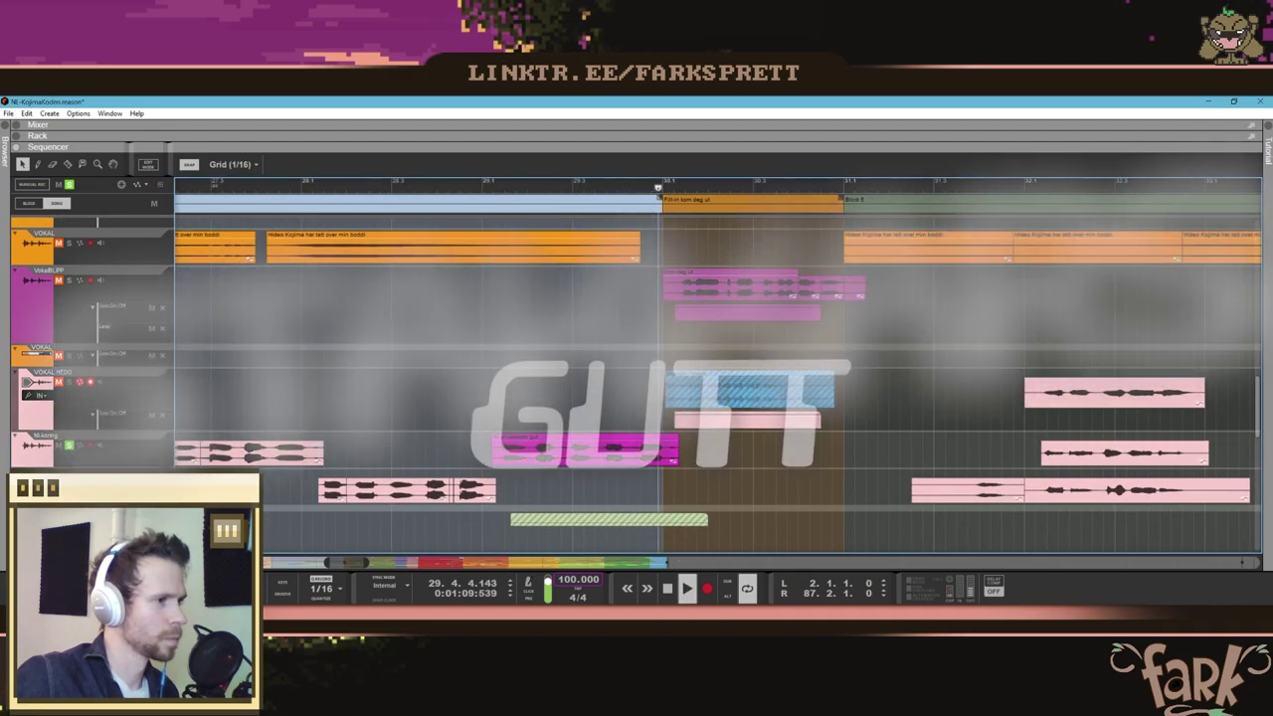
pyautogui.press('space')
pyautogui.press('g')
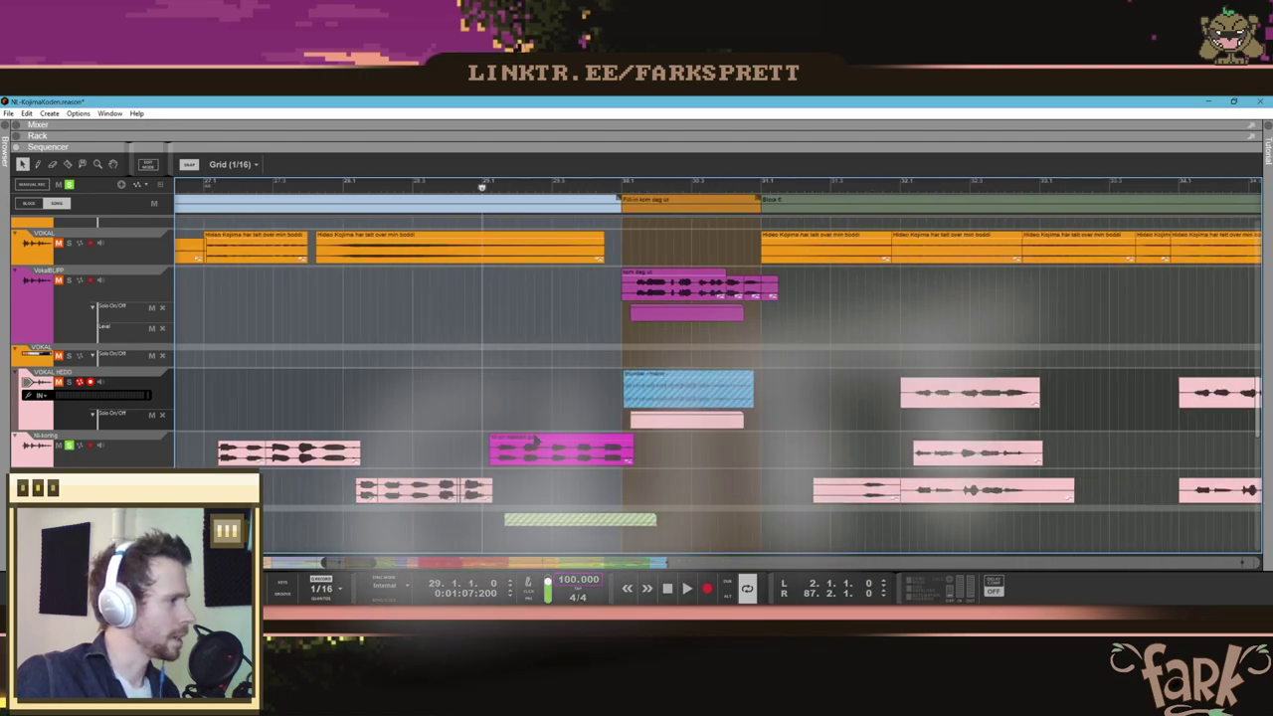
# Step: Unsolo the koring track and play the magenta clip in the full mix from 29.1.2
pyautogui.scroll(-2, 500, 438)
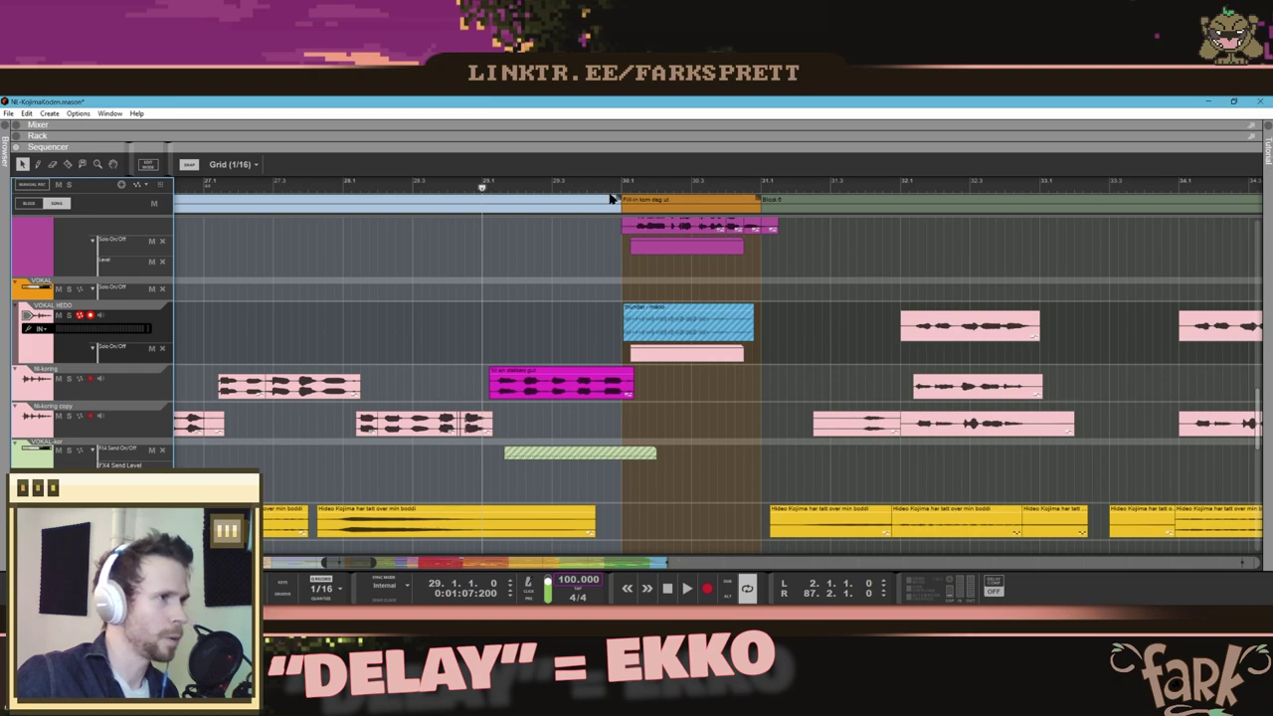
pyautogui.click(618, 191)
pyautogui.click(497, 189)
pyautogui.press('space')
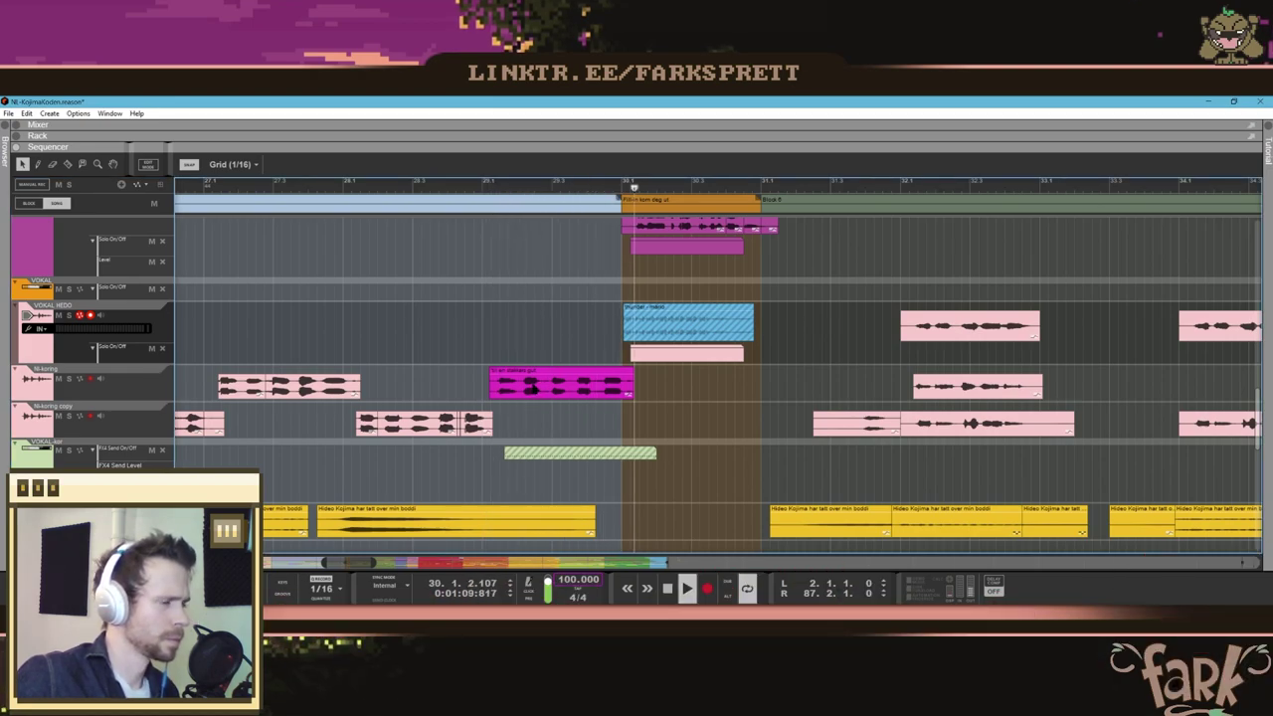
pyautogui.press('space')
# Step: Unmute the FX4 send automation clip beneath the magenta clip on the vocal choir track
pyautogui.click(512, 395)
pyautogui.press('h')
pyautogui.press('h')
pyautogui.press('h')
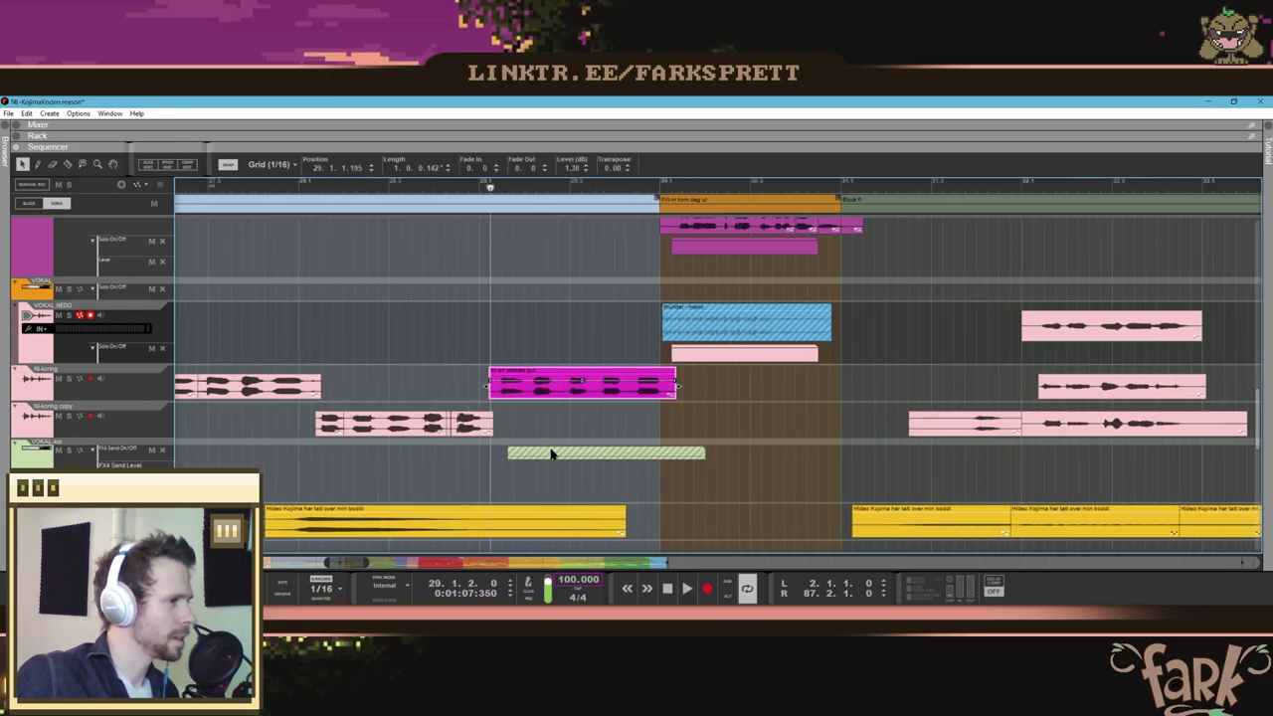
pyautogui.click(553, 453)
pyautogui.moveTo(562, 454); pyautogui.dragTo(595, 475)
pyautogui.hotkey('ctrl', 'z')
pyautogui.rightClick(541, 459)
pyautogui.click(524, 461)
pyautogui.moveTo(528, 457); pyautogui.dragTo(573, 486)
pyautogui.hotkey('ctrl', 'z')
pyautogui.hotkey('ctrl', 'z')
# Step: Play the magenta vocal clip from 29.1.2 with the FX4 send automation active
pyautogui.press('space')
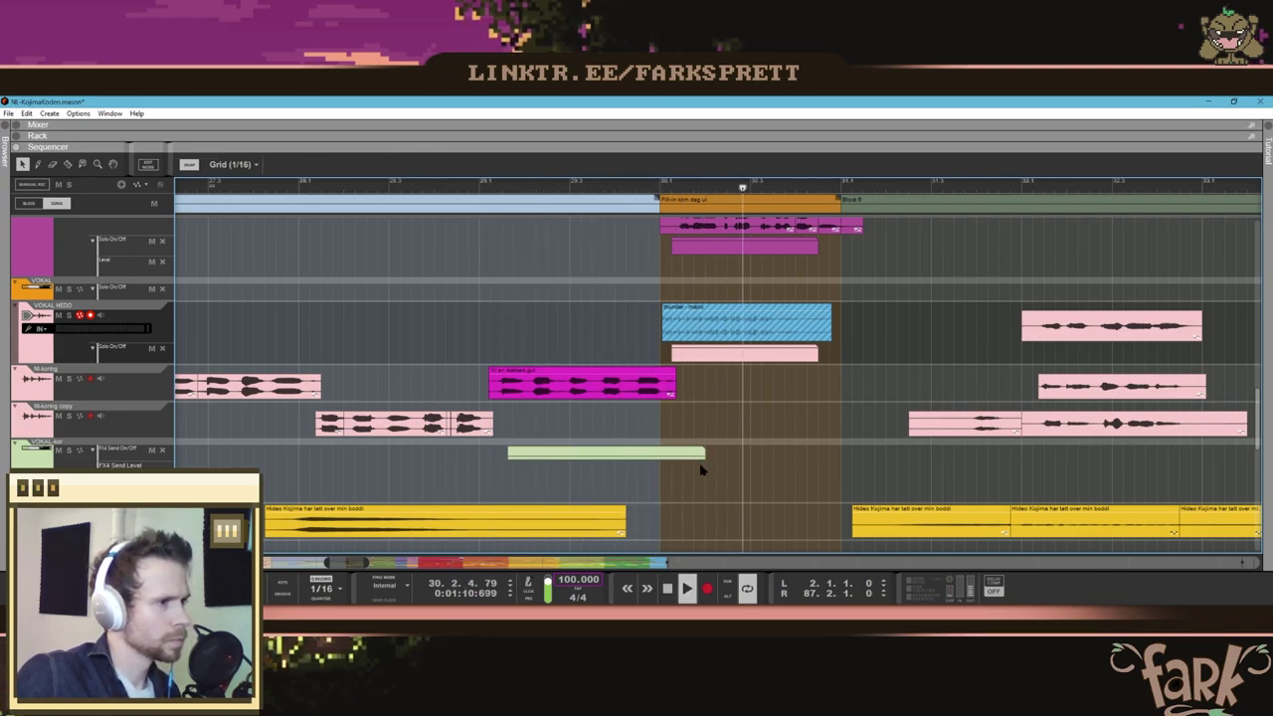
pyautogui.press('space')
pyautogui.scroll(-3, 736, 418)
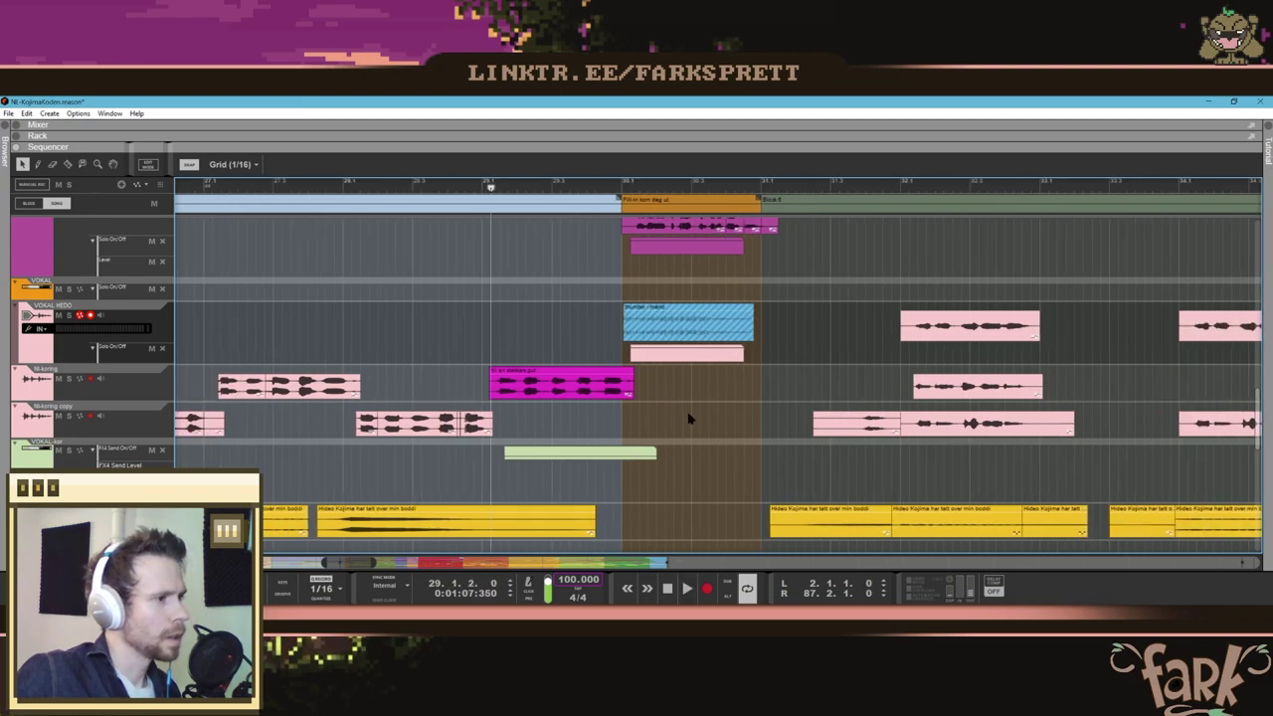
pyautogui.hscroll(-1, 595, 408)
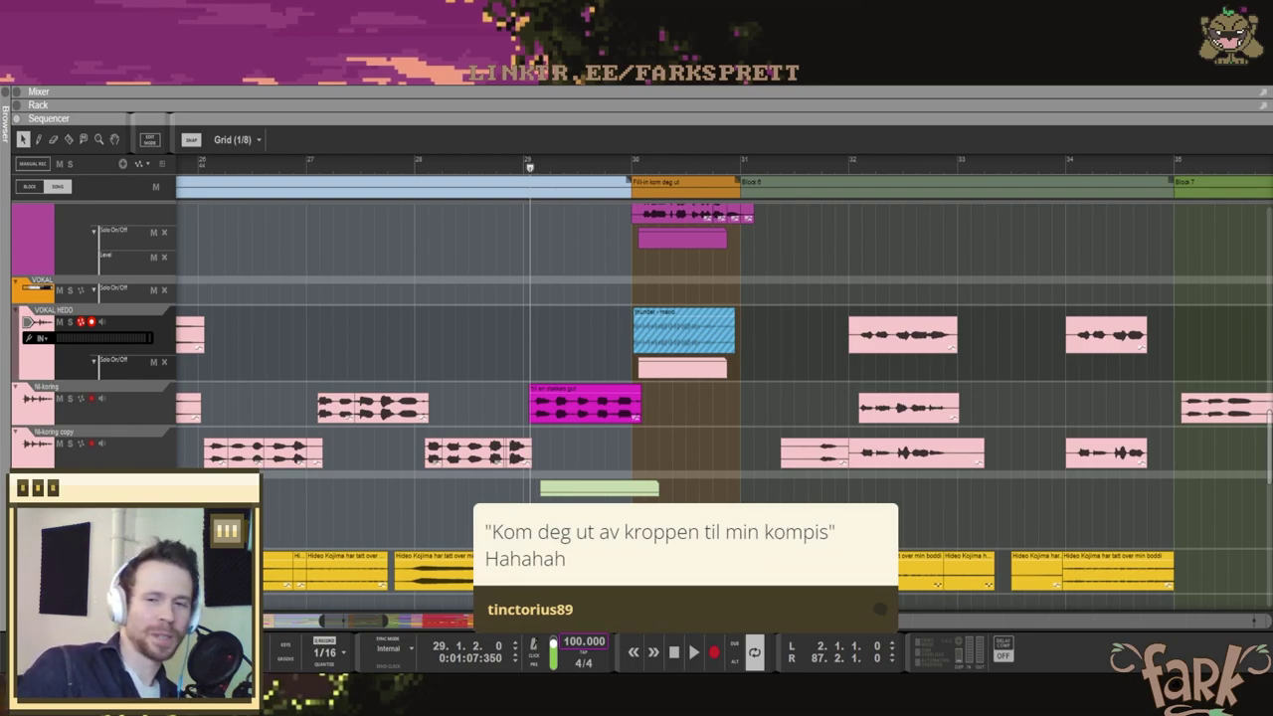
# Step: Play the mix from 28.4.3 through the "kom deg ut" fill-in into bar 32 and stop
pyautogui.click(511, 167)
pyautogui.scroll(5, 514, 193)
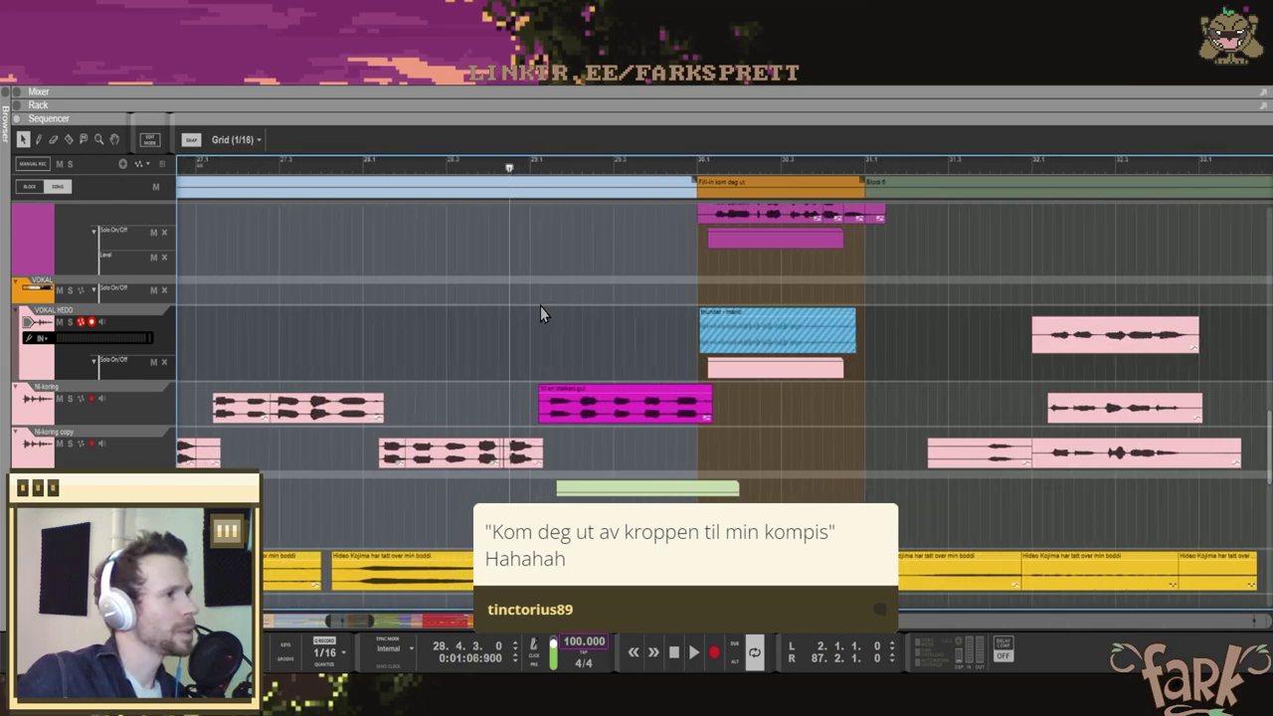
pyautogui.hscroll(3, 541, 318)
pyautogui.scroll(-1, 540, 321)
pyautogui.scroll(-1, 413, 289)
pyautogui.hscroll(-2, 437, 239)
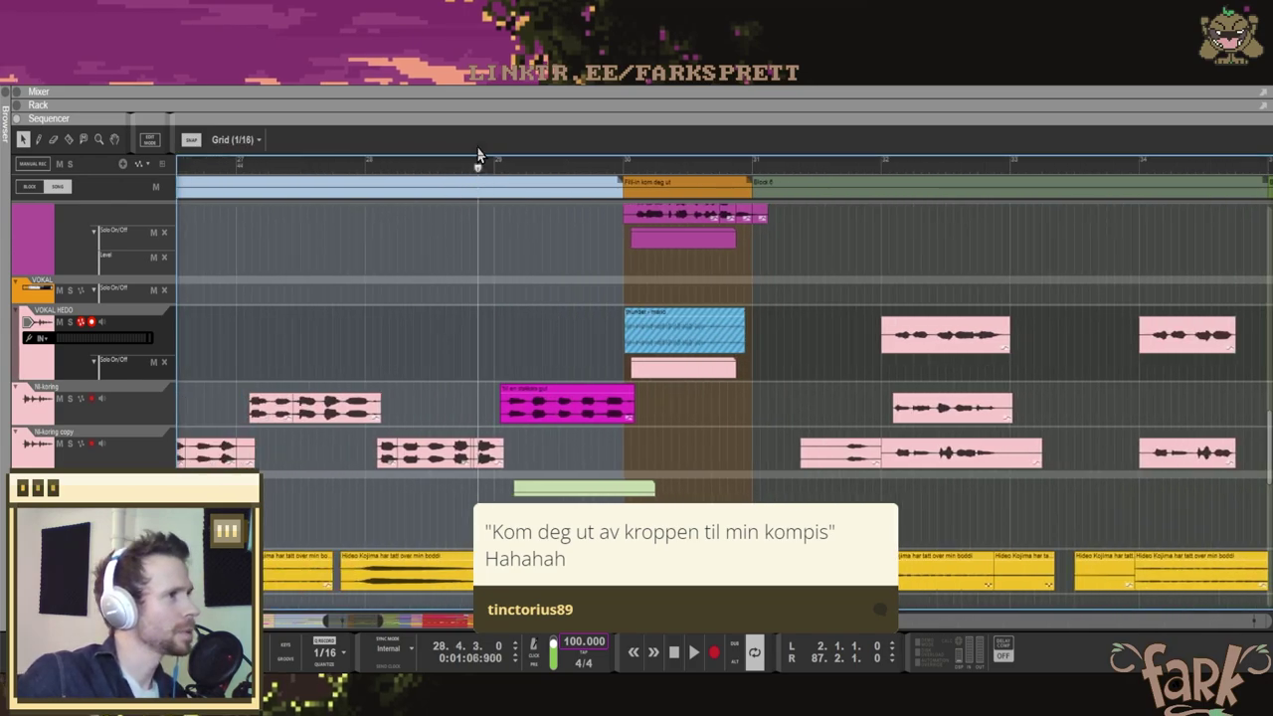
pyautogui.press('space')
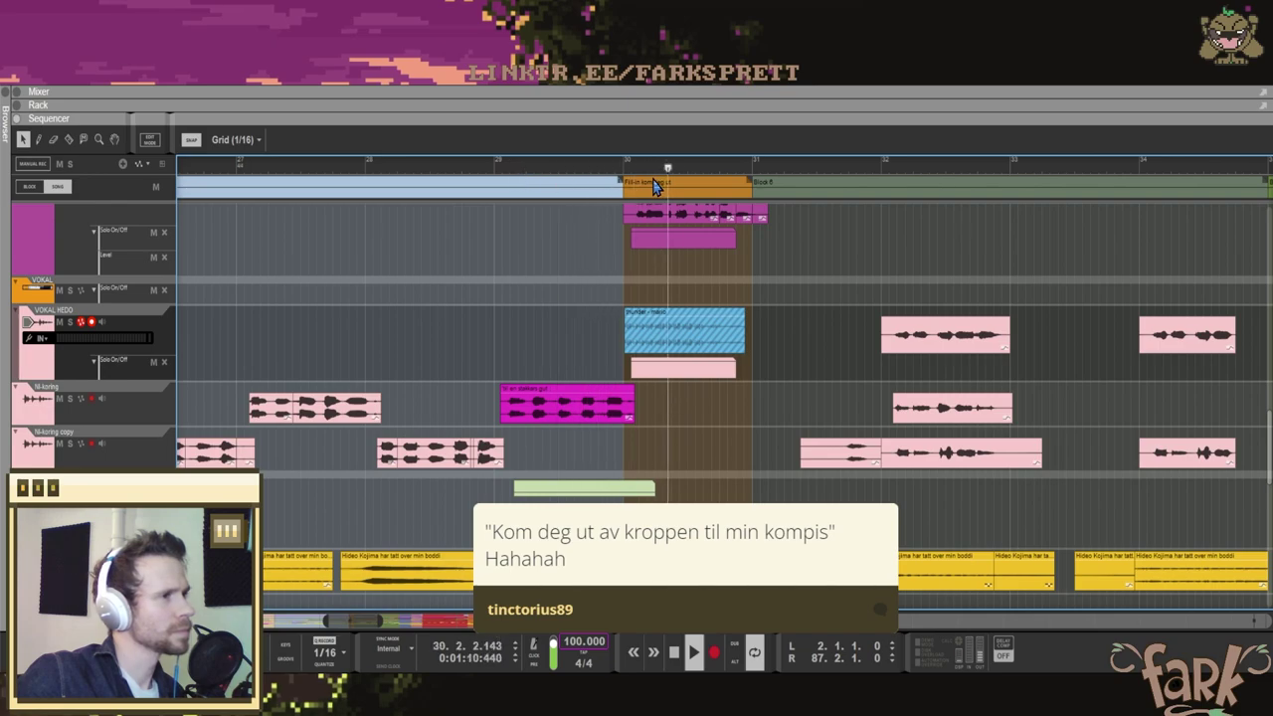
pyautogui.scroll(-4, 742, 274)
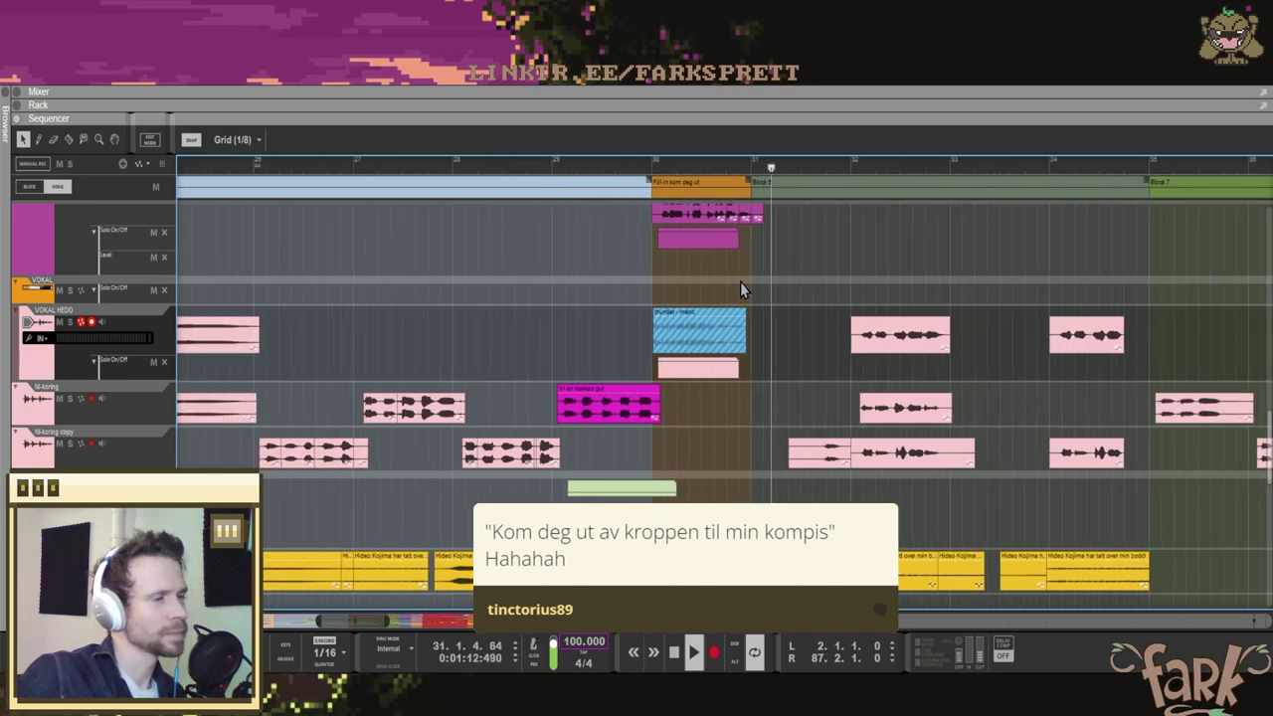
pyautogui.scroll(-1, 726, 287)
pyautogui.hscroll(2, 726, 288)
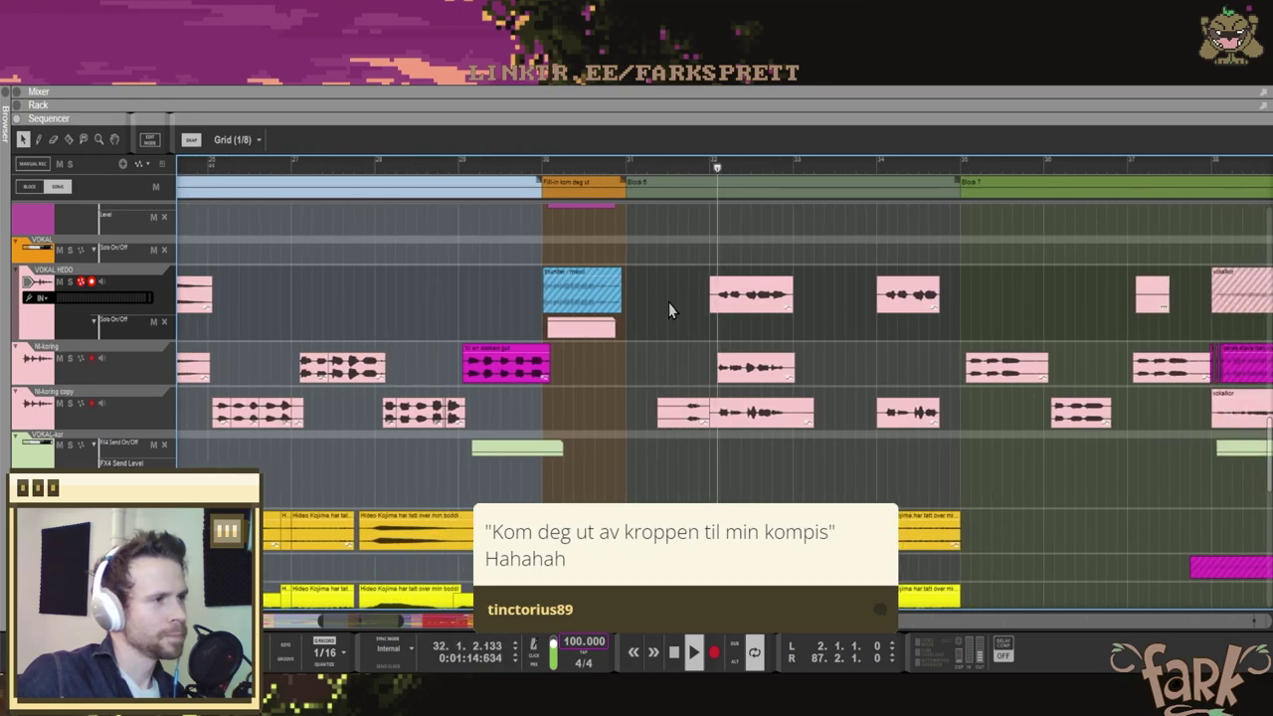
pyautogui.press('space')
pyautogui.hscroll(-3, 395, 282)
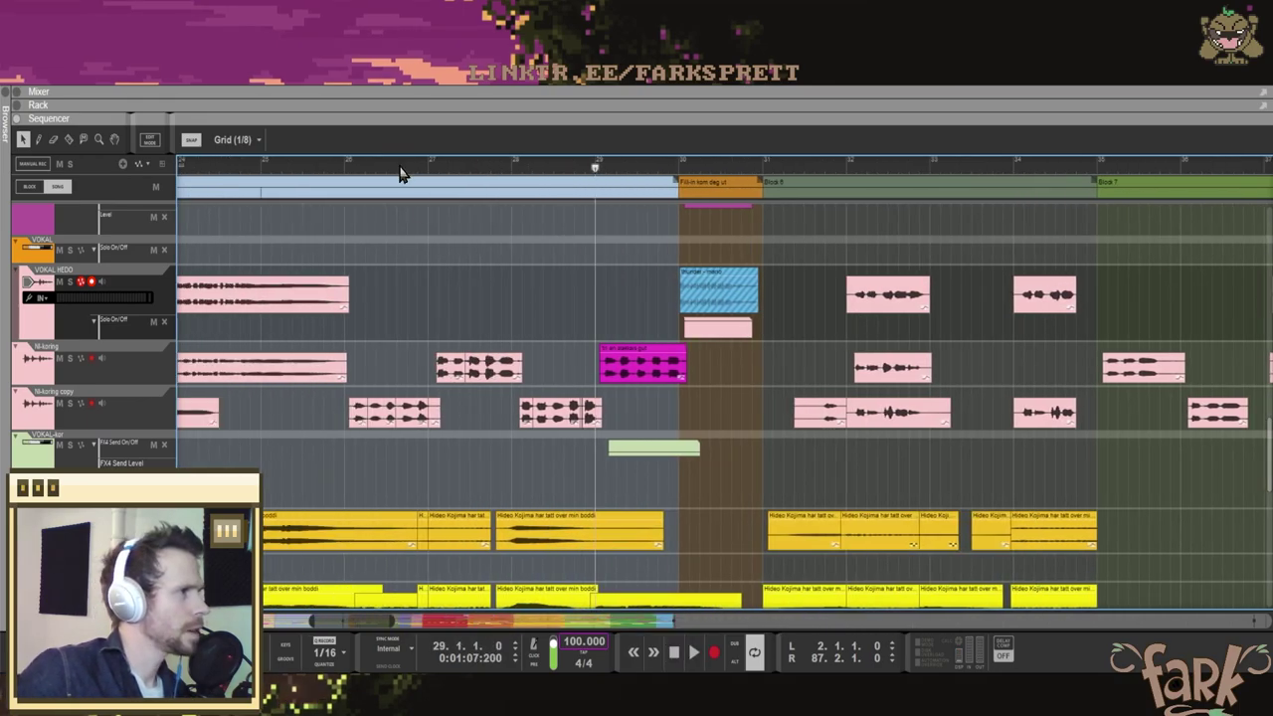
# Step: Play the vocals from about bar 20 into bar 21 and stop
pyautogui.click(345, 170)
pyautogui.hscroll(-6, 345, 171)
pyautogui.click(254, 170)
pyautogui.press('space')
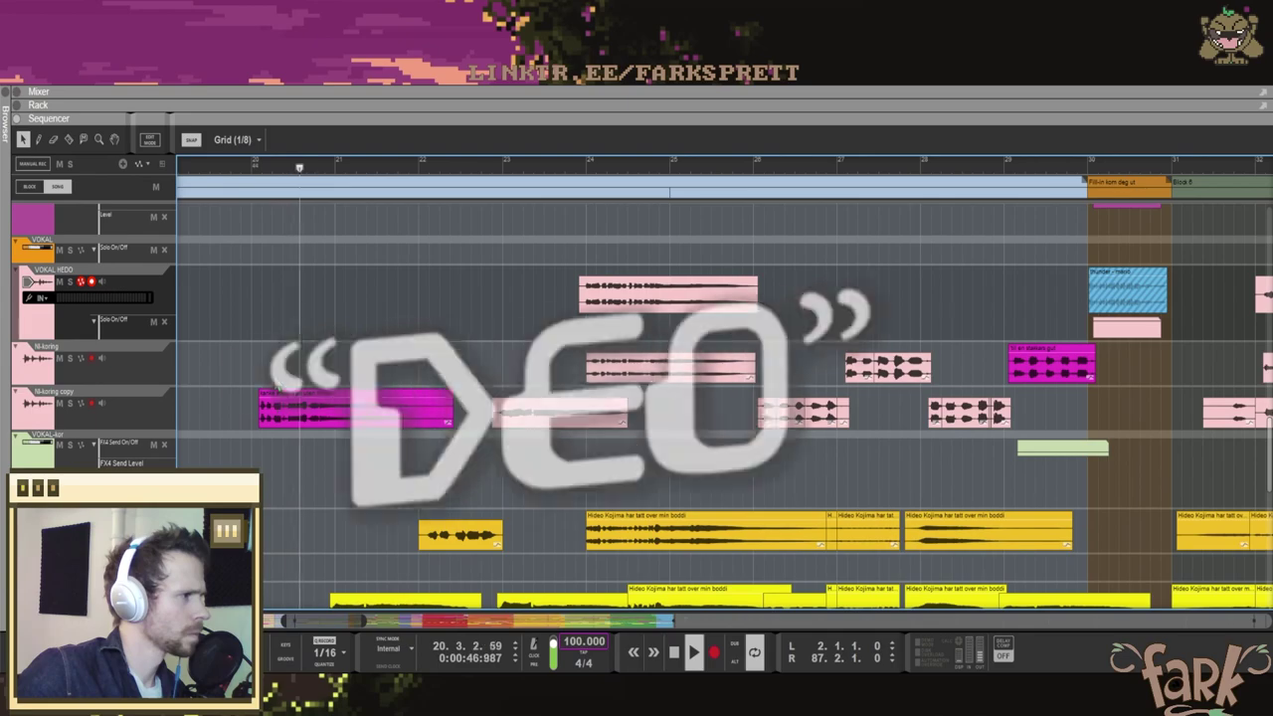
pyautogui.scroll(3, 288, 380)
pyautogui.hscroll(-2, 328, 381)
pyautogui.scroll(1, 329, 381)
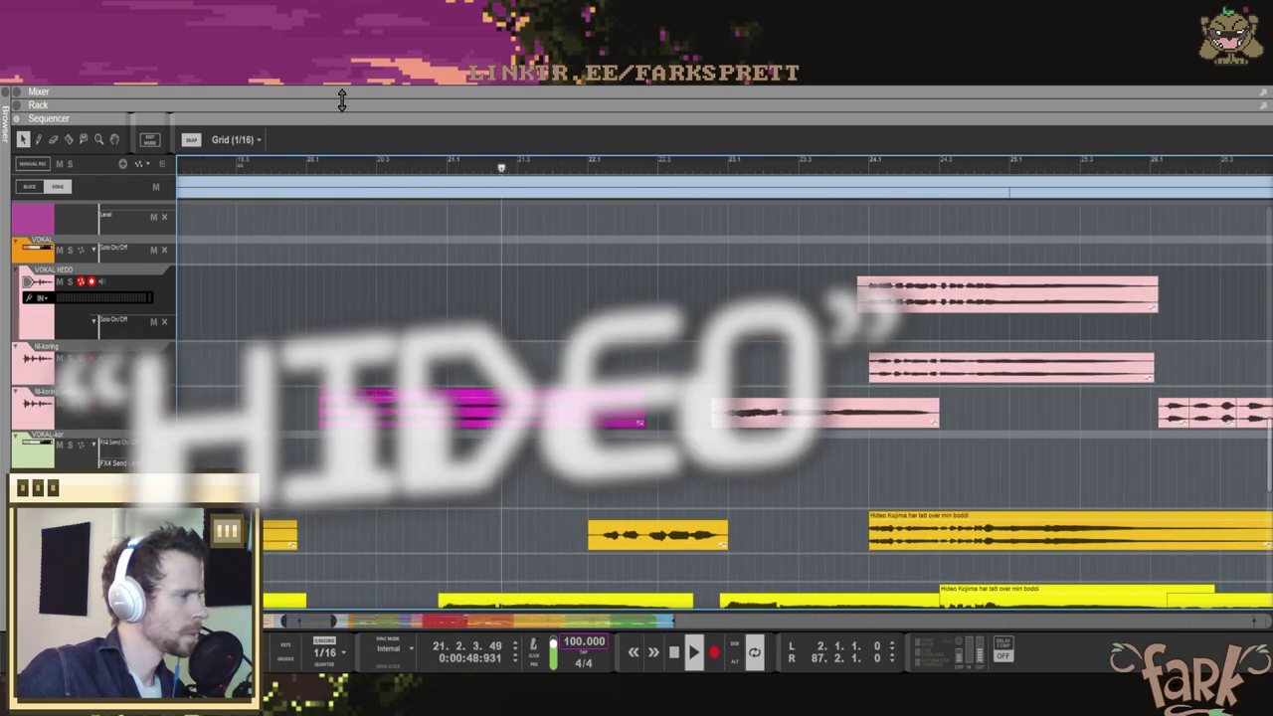
pyautogui.press('space')
# Step: Open the magenta clip near bar 20 on the koring copy track in Pitch Edit mode
pyautogui.click(335, 170)
pyautogui.scroll(1, 353, 397)
pyautogui.click(388, 422)
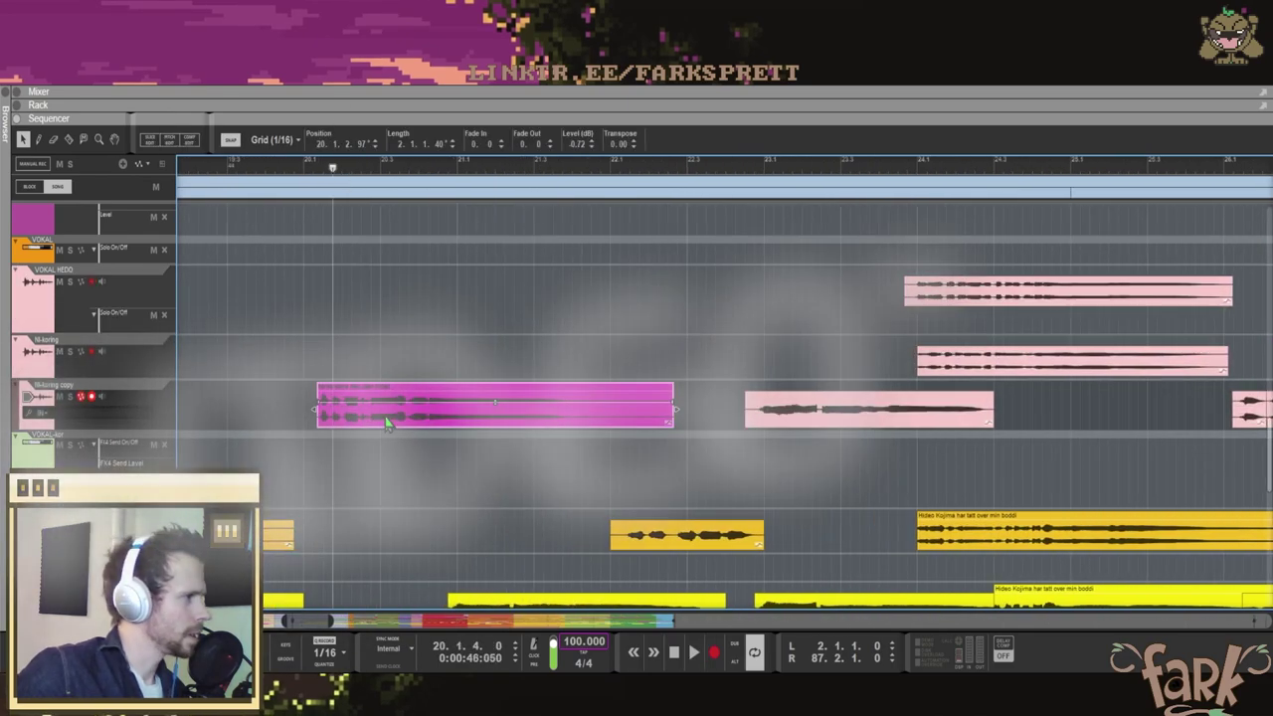
pyautogui.scroll(1, 388, 423)
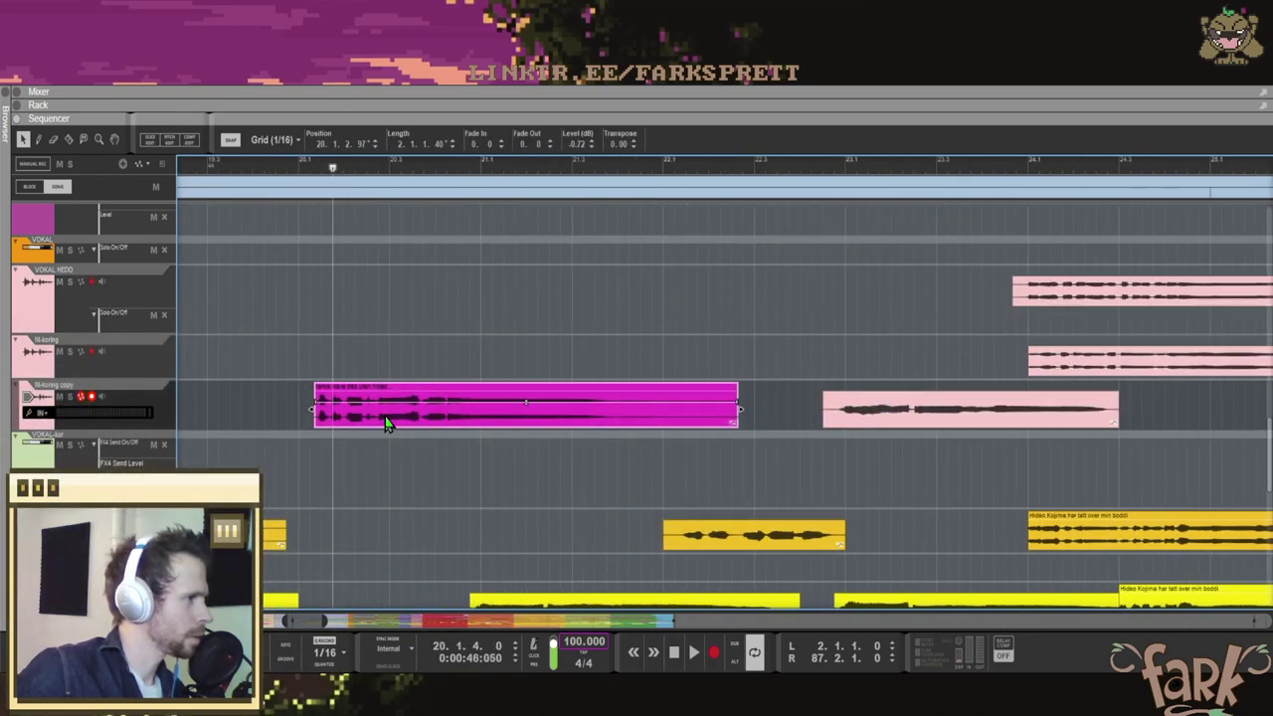
pyautogui.hscroll(-2, 443, 430)
pyautogui.doubleClick(442, 430)
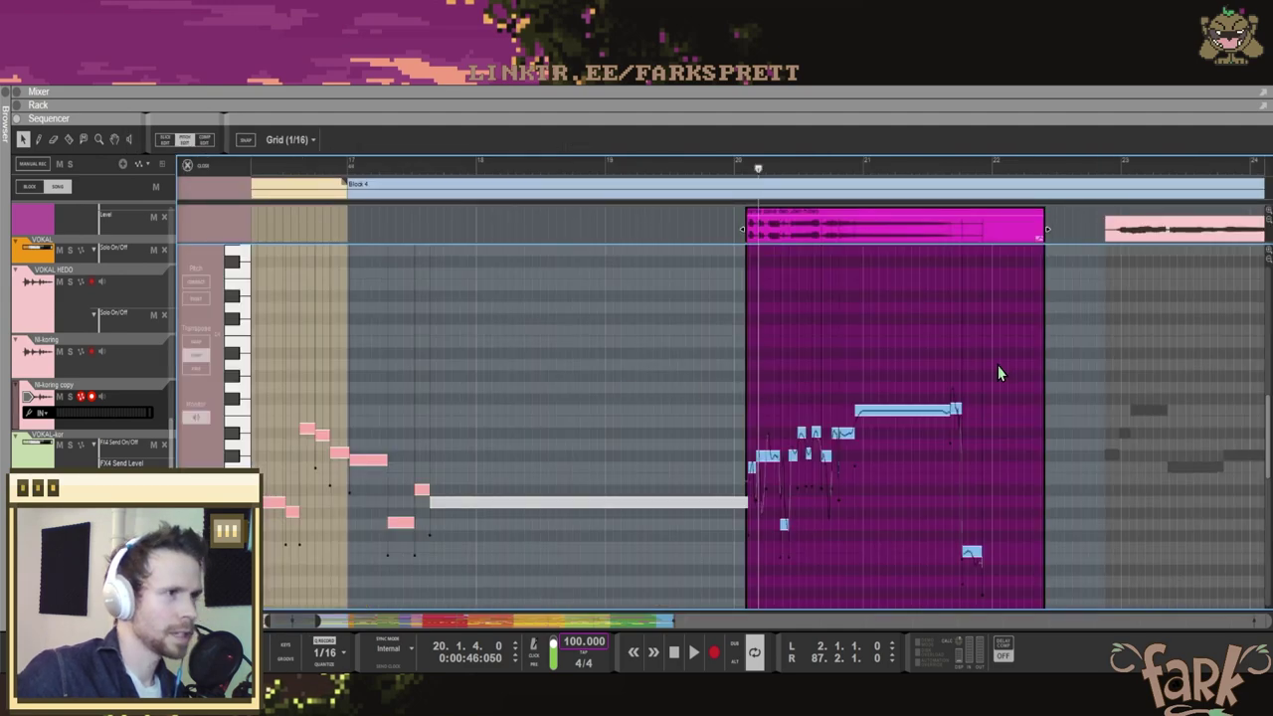
# Step: Inspect the short A#2 note near the start of the clip, placing the song position at 20.1.4.91
pyautogui.hscroll(2, 997, 369)
pyautogui.scroll(1, 747, 394)
pyautogui.scroll(3, 731, 388)
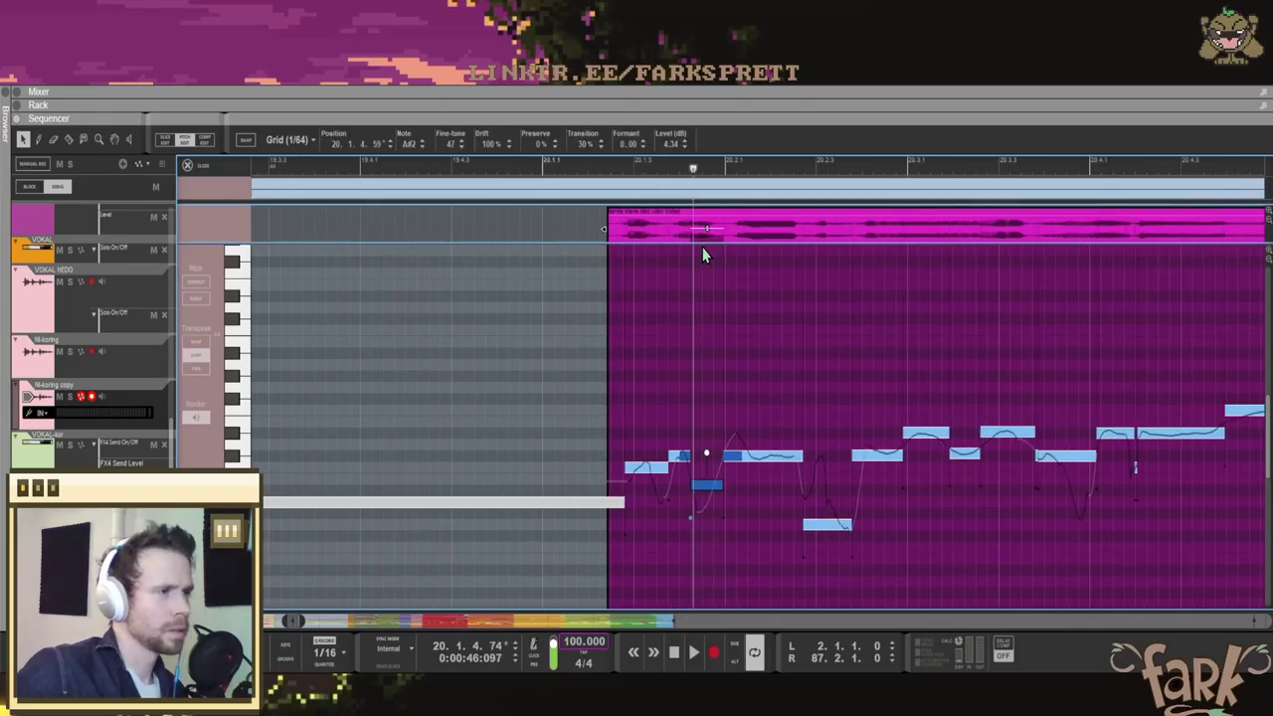
pyautogui.scroll(4, 701, 249)
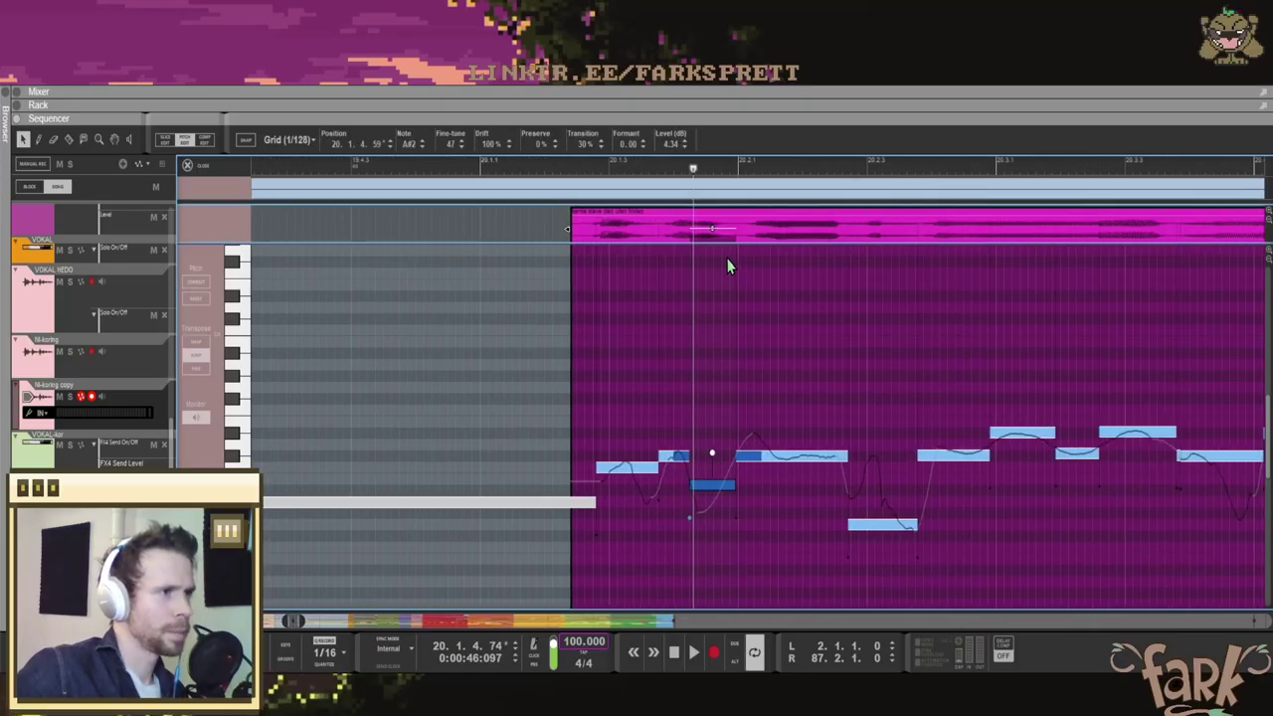
pyautogui.moveTo(694, 168); pyautogui.dragTo(709, 169)
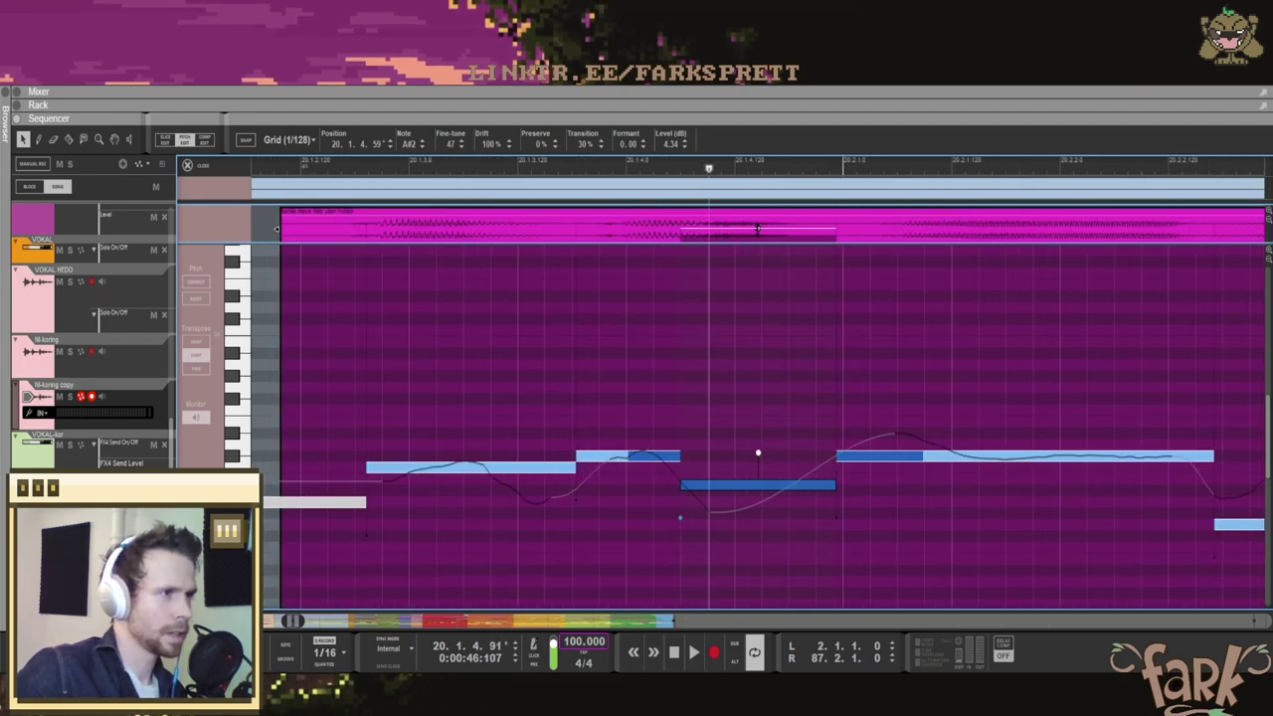
pyautogui.scroll(-5, 420, 190)
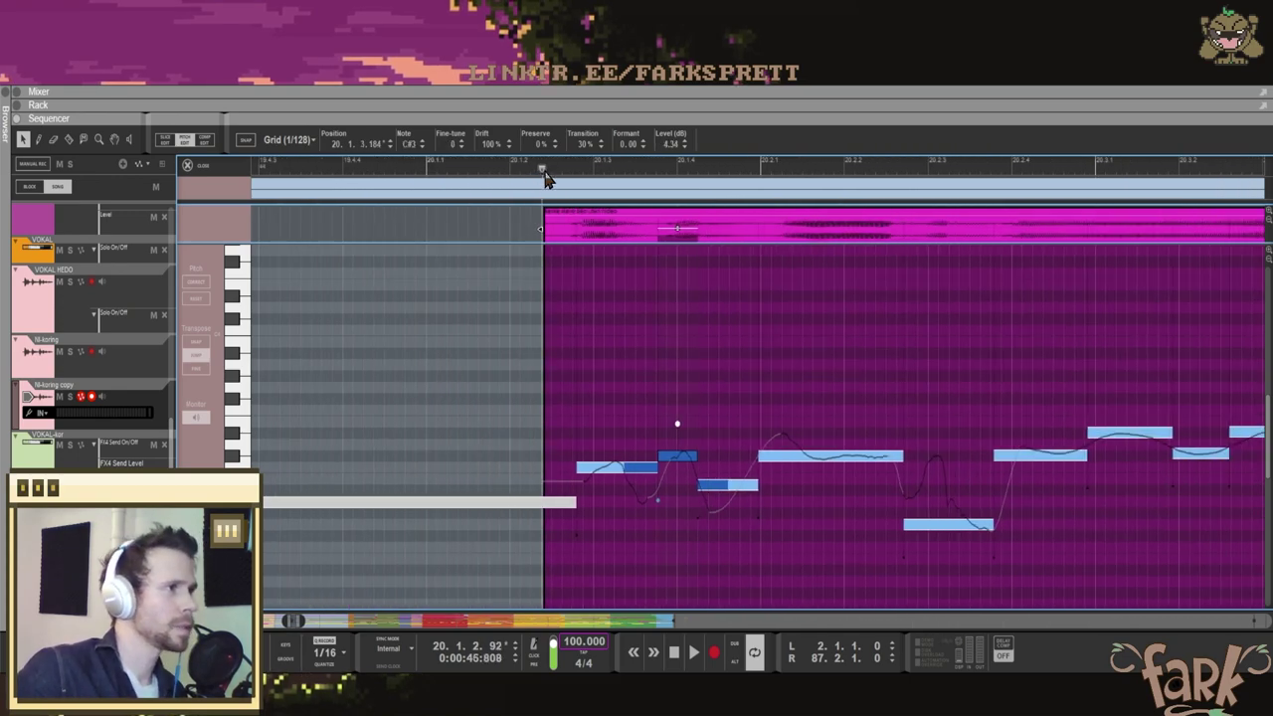
# Step: Play the vocal phrase in the pitch editor from shortly before the clip begins and stop
pyautogui.scroll(-4, 517, 174)
pyautogui.scroll(-1, 516, 169)
pyautogui.hscroll(-2, 511, 167)
pyautogui.click(538, 169)
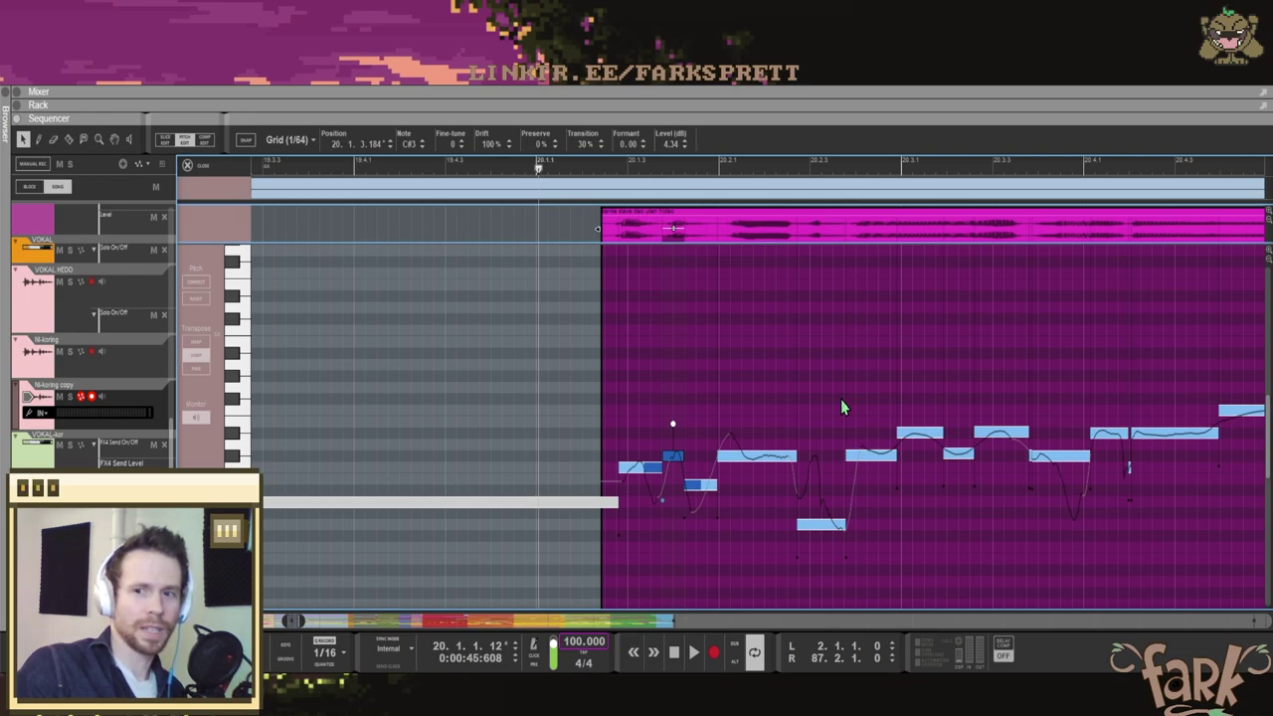
pyautogui.click(443, 169)
pyautogui.scroll(1, 517, 173)
pyautogui.press('space')
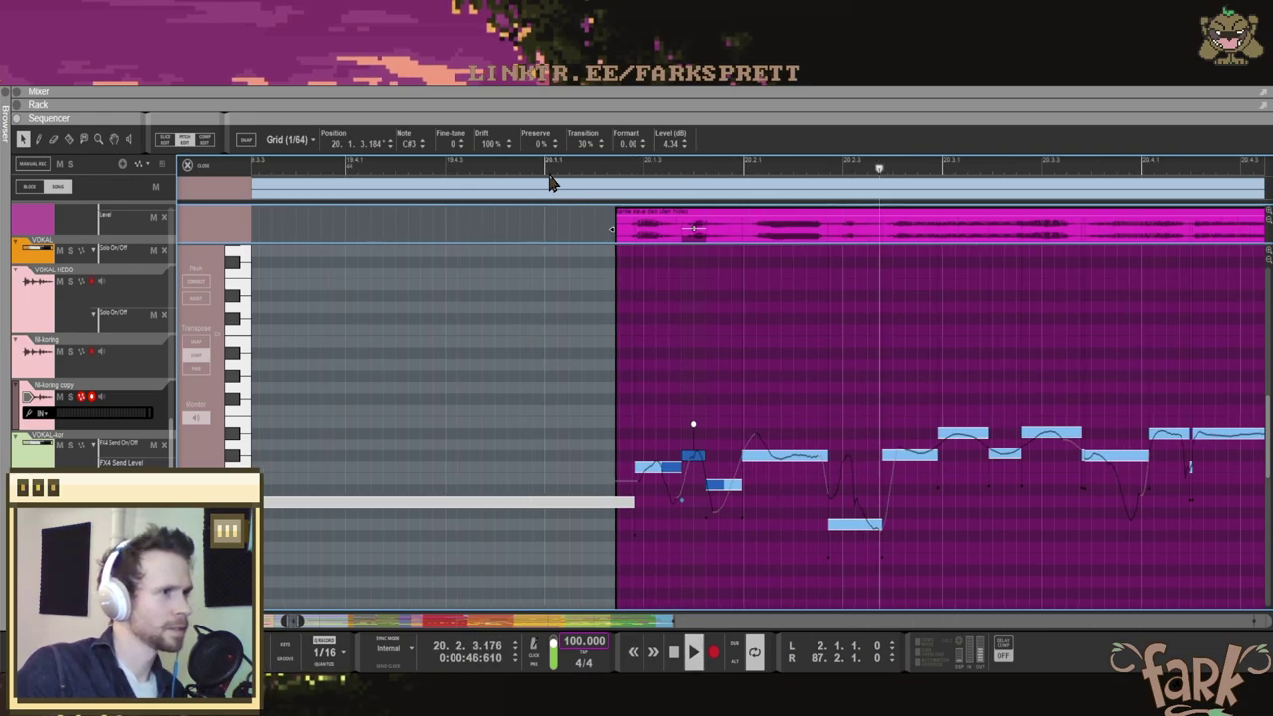
pyautogui.scroll(-4, 638, 174)
pyautogui.press('space')
# Step: Close the clip's pitch editor and return to the arrangement
pyautogui.press('g')
pyautogui.press('g')
pyautogui.press('g')
pyautogui.press('g')
pyautogui.press('g')
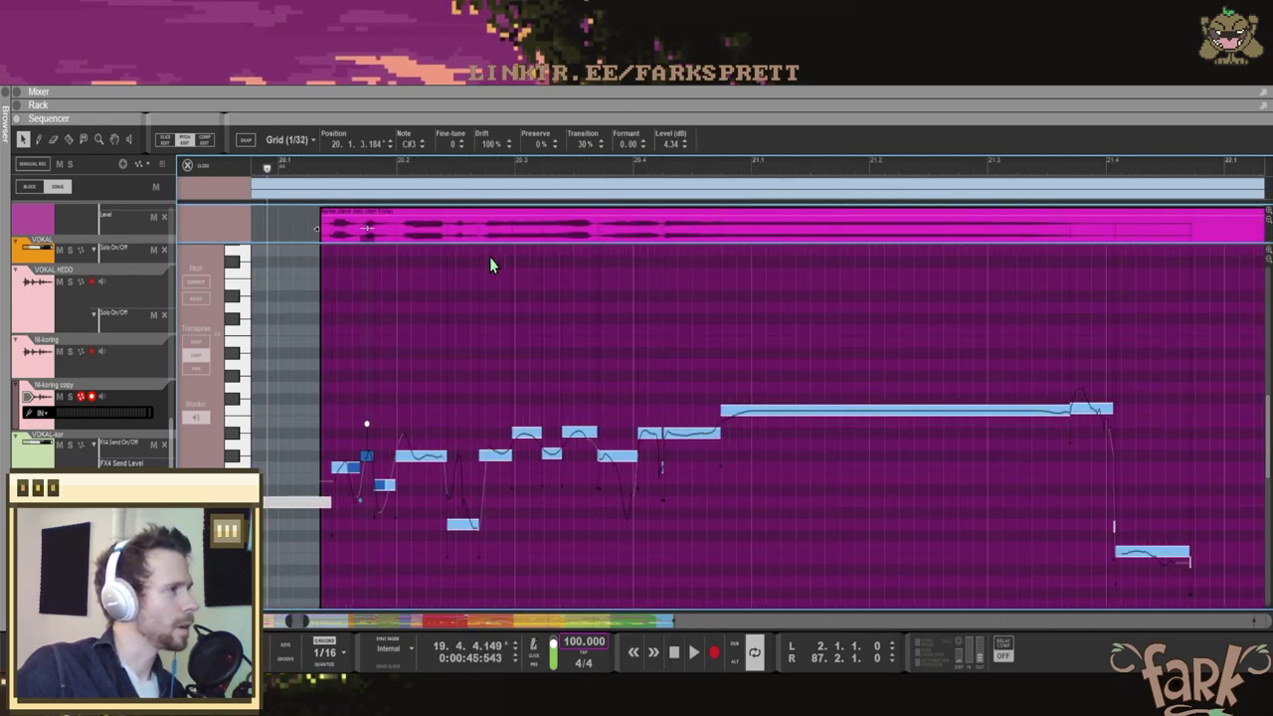
pyautogui.click(193, 166)
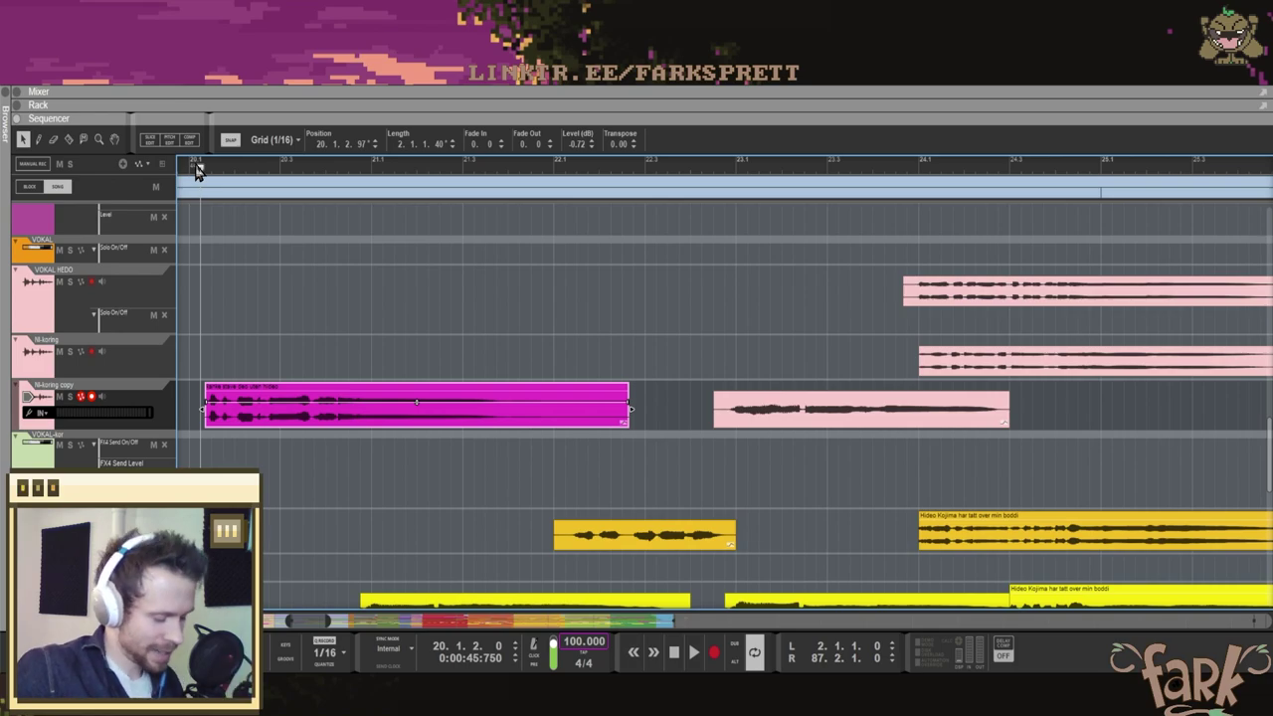
# Step: Clear the clip selection and place the song position at 20.1.1.0, just before the magenta vocal clip
pyautogui.scroll(6, 198, 168)
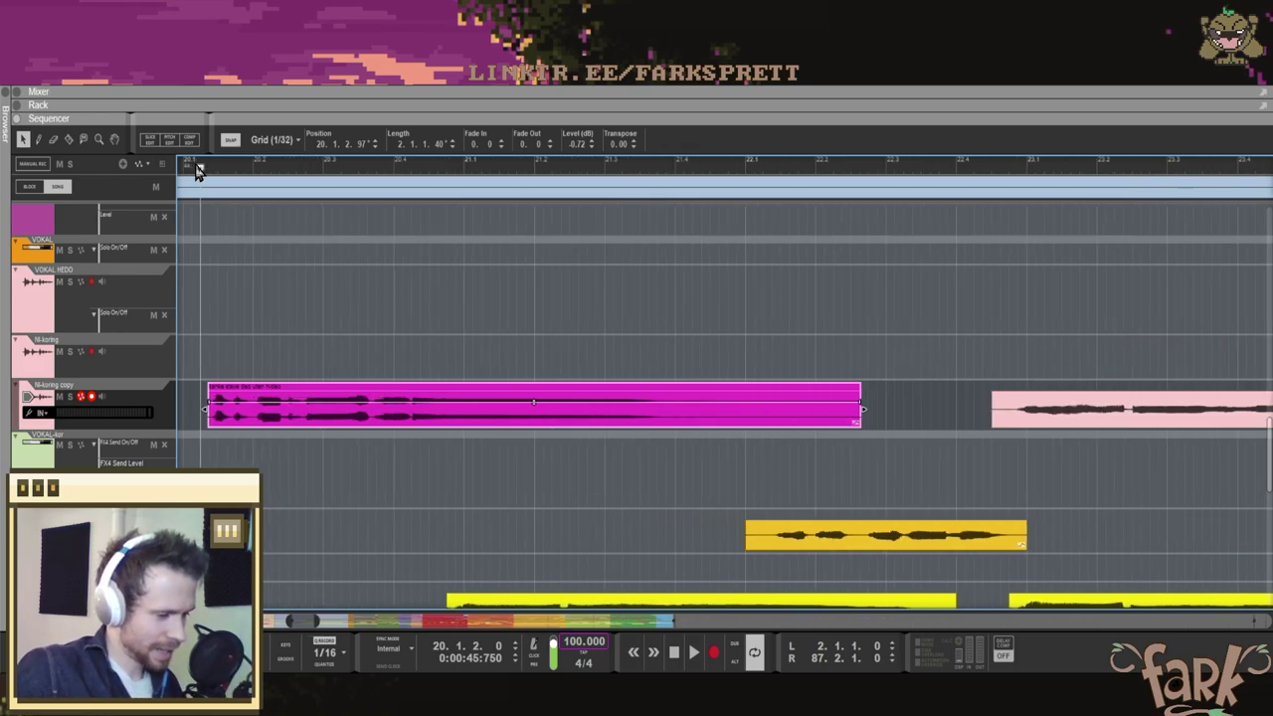
pyautogui.hscroll(-3, 336, 312)
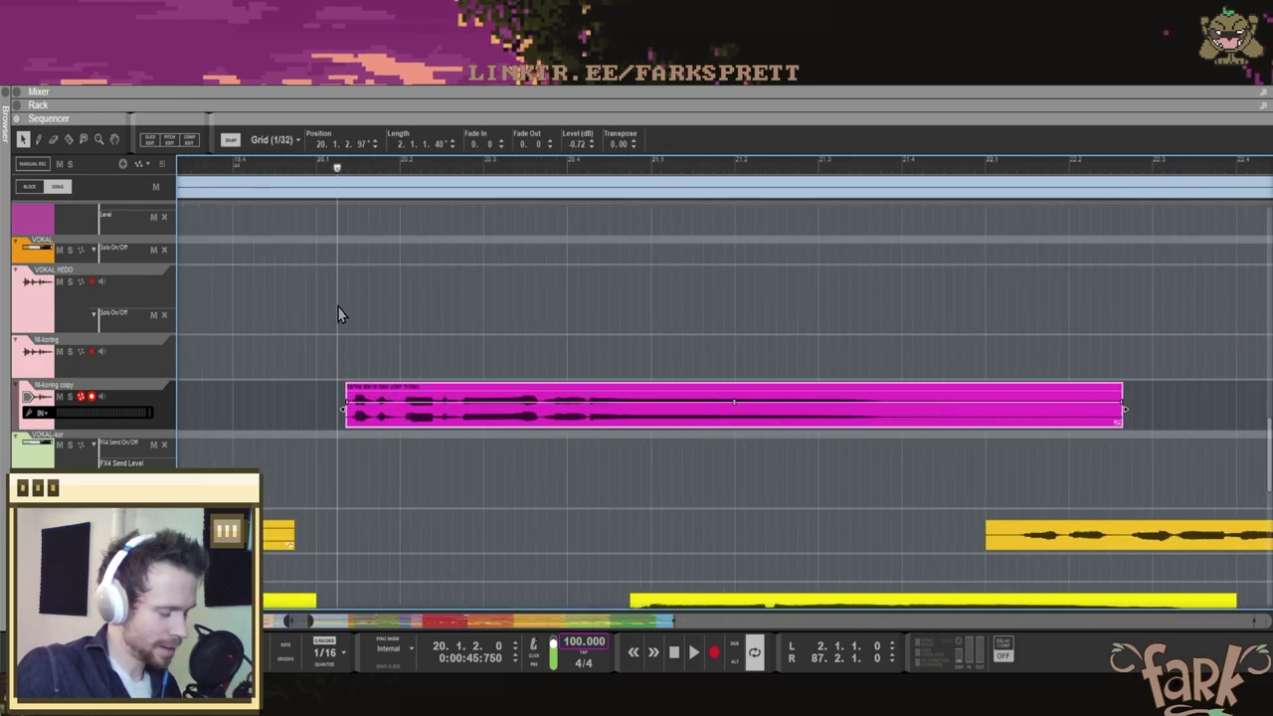
pyautogui.scroll(-3, 338, 314)
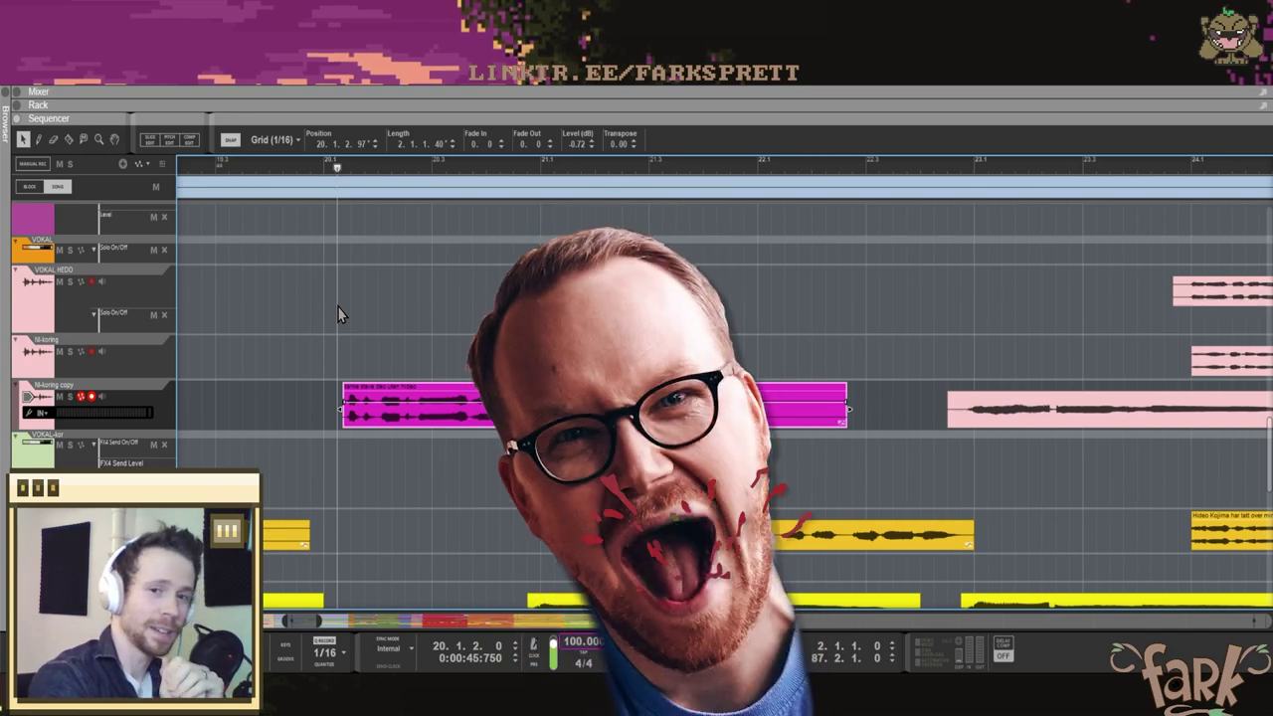
pyautogui.click(338, 314)
pyautogui.click(324, 171)
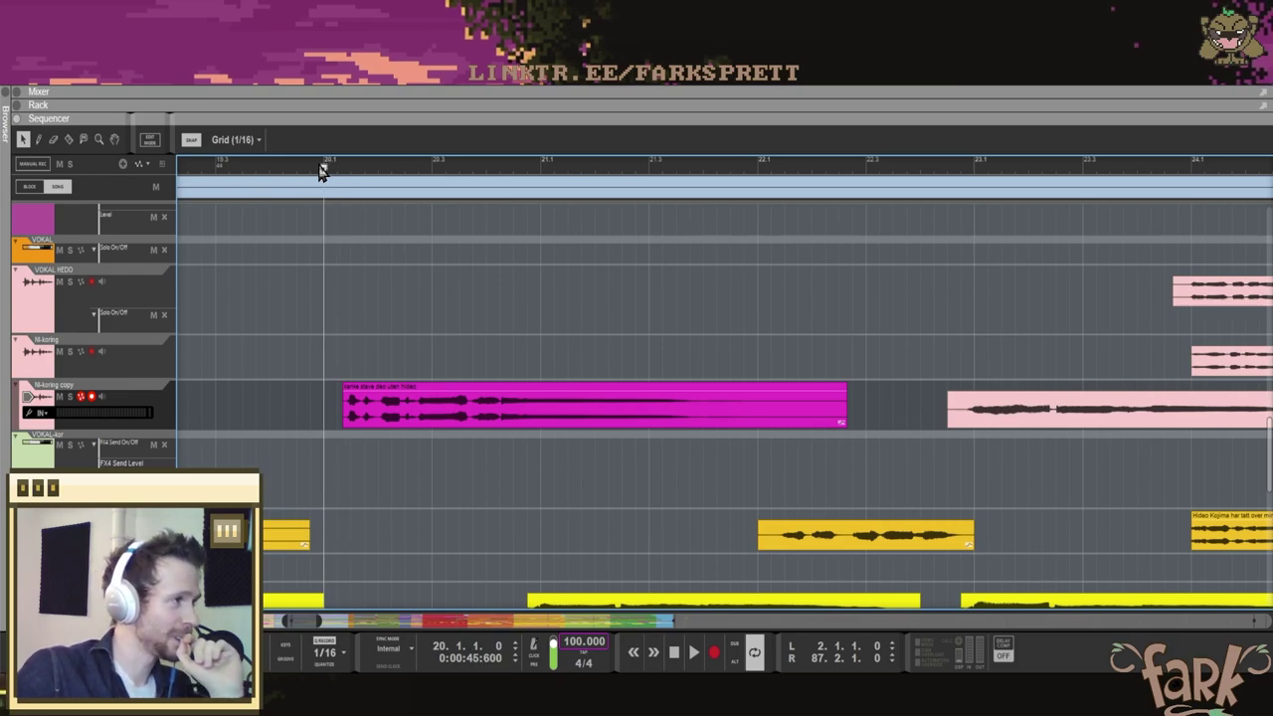
# Step: Place the song position at 30.1.1.0, the start of the Fill-in kom deg ut block
pyautogui.scroll(-6, 323, 171)
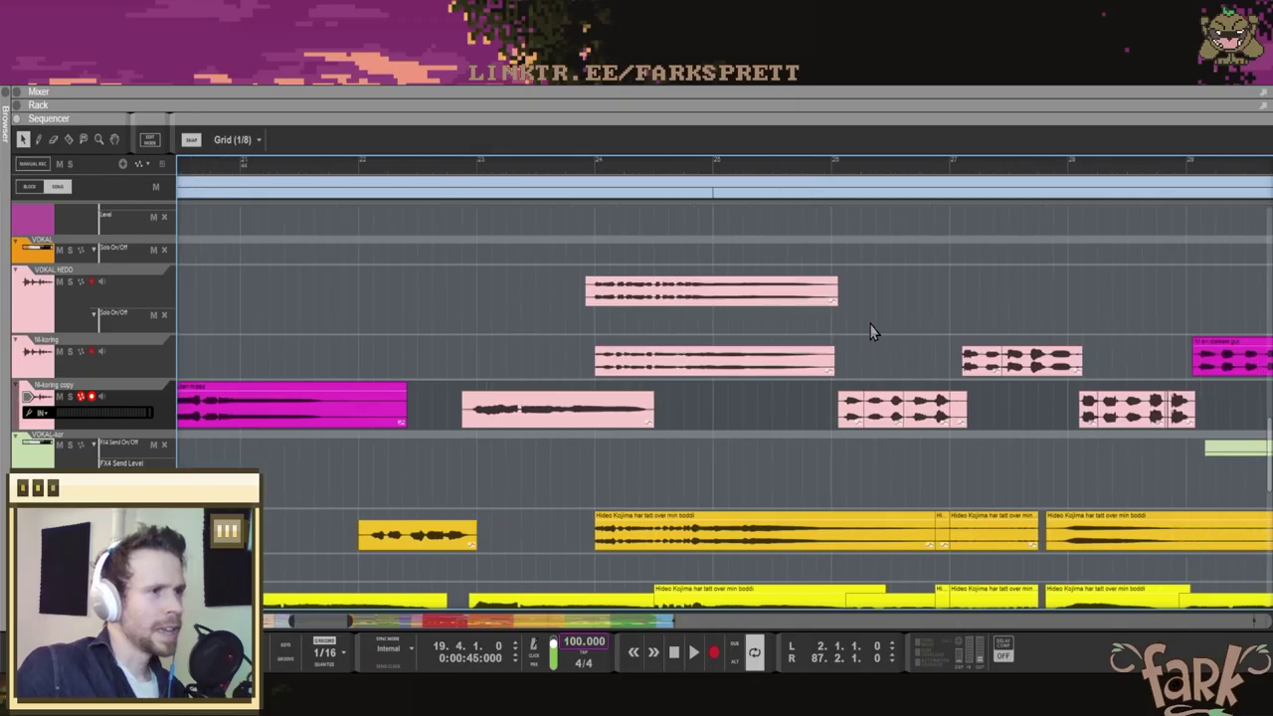
pyautogui.hscroll(5, 872, 332)
pyautogui.hscroll(3, 855, 288)
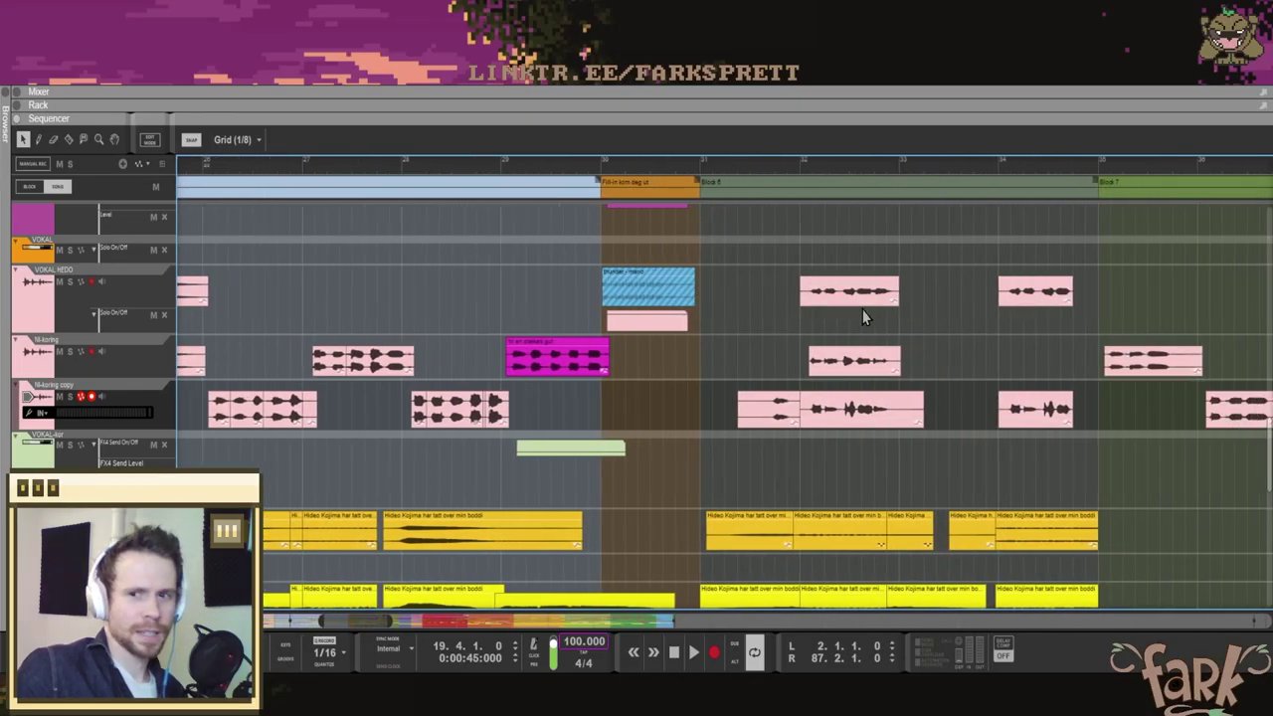
pyautogui.scroll(2, 862, 310)
pyautogui.scroll(3, 799, 337)
pyautogui.scroll(1, 798, 337)
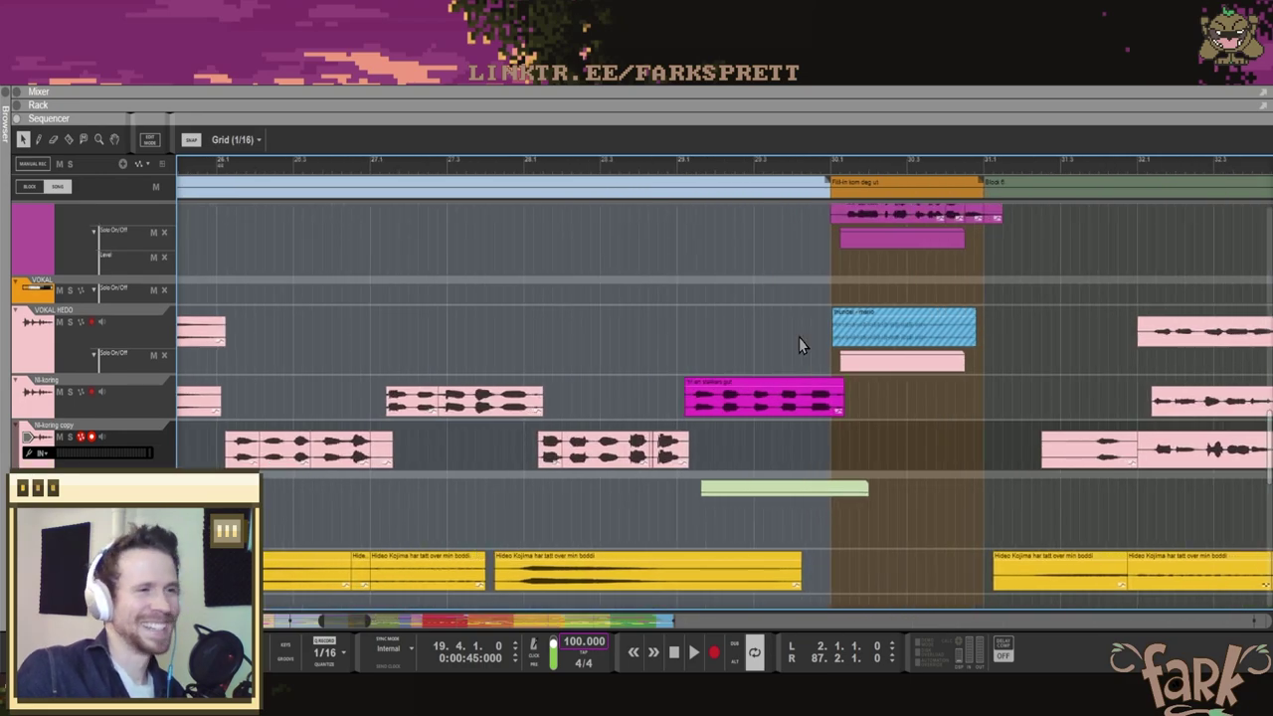
pyautogui.hscroll(3, 799, 337)
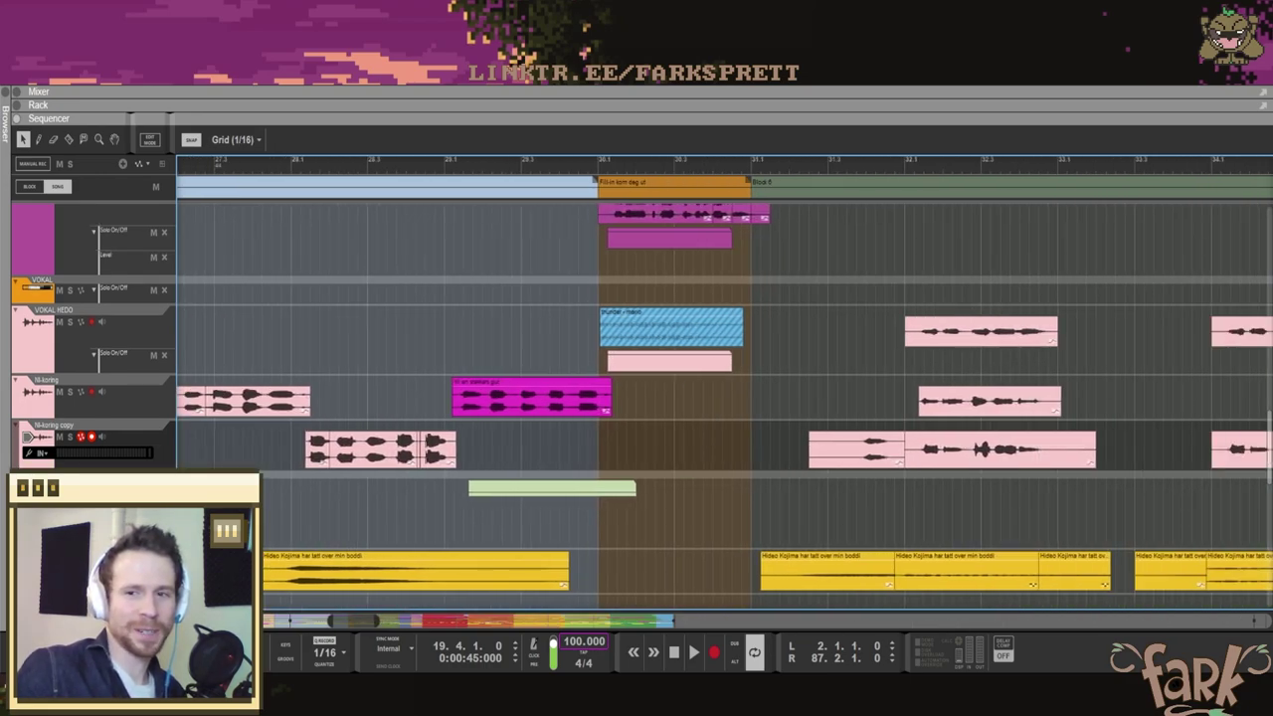
pyautogui.hscroll(1, 724, 388)
pyautogui.click(486, 166)
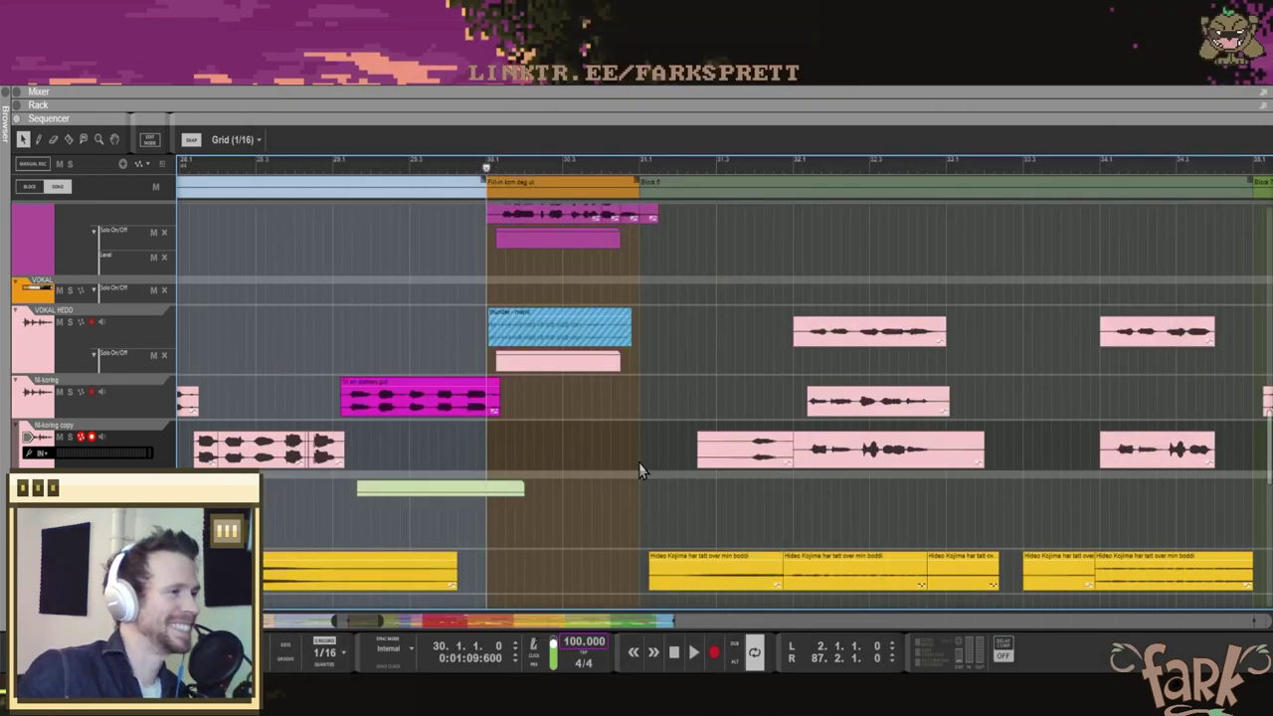
# Step: Play the kom deg ut vocal clip briefly from around the start of bar 30 and stop
pyautogui.press('h')
pyautogui.press('h')
pyautogui.press('h')
pyautogui.press('h')
pyautogui.scroll(1, 555, 323)
pyautogui.scroll(-3, 556, 324)
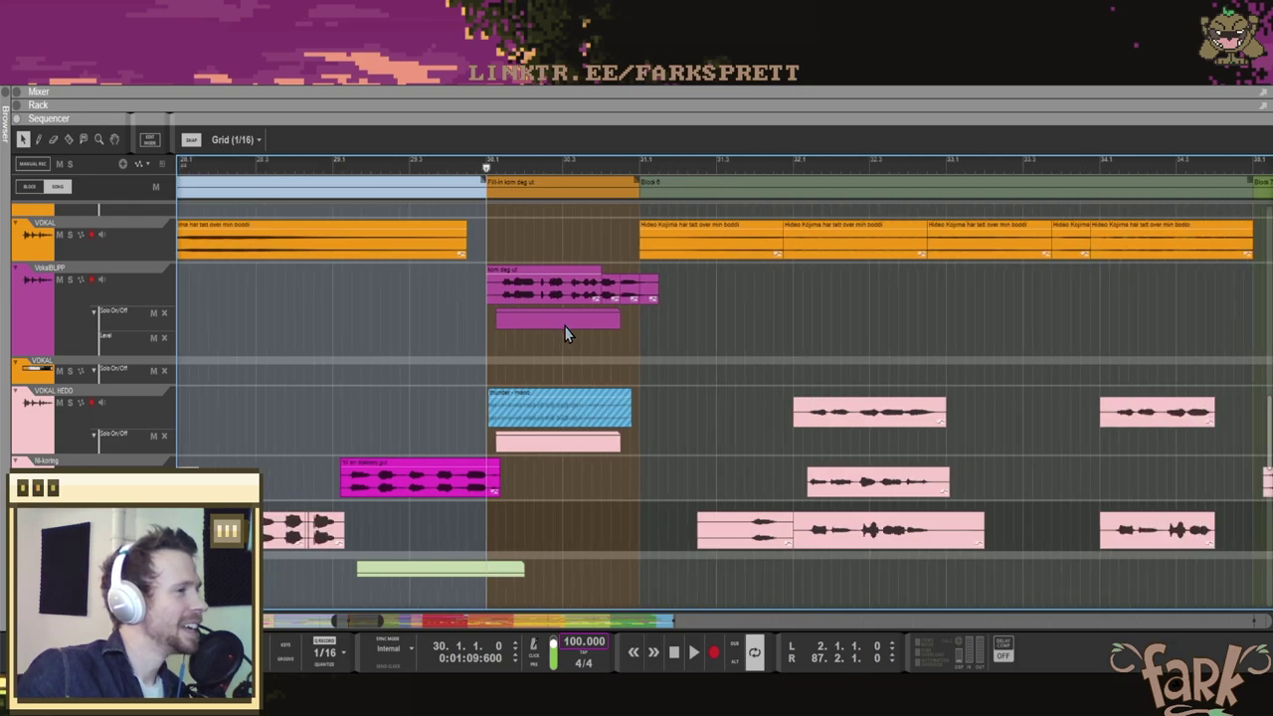
pyautogui.hscroll(2, 562, 334)
pyautogui.press('space')
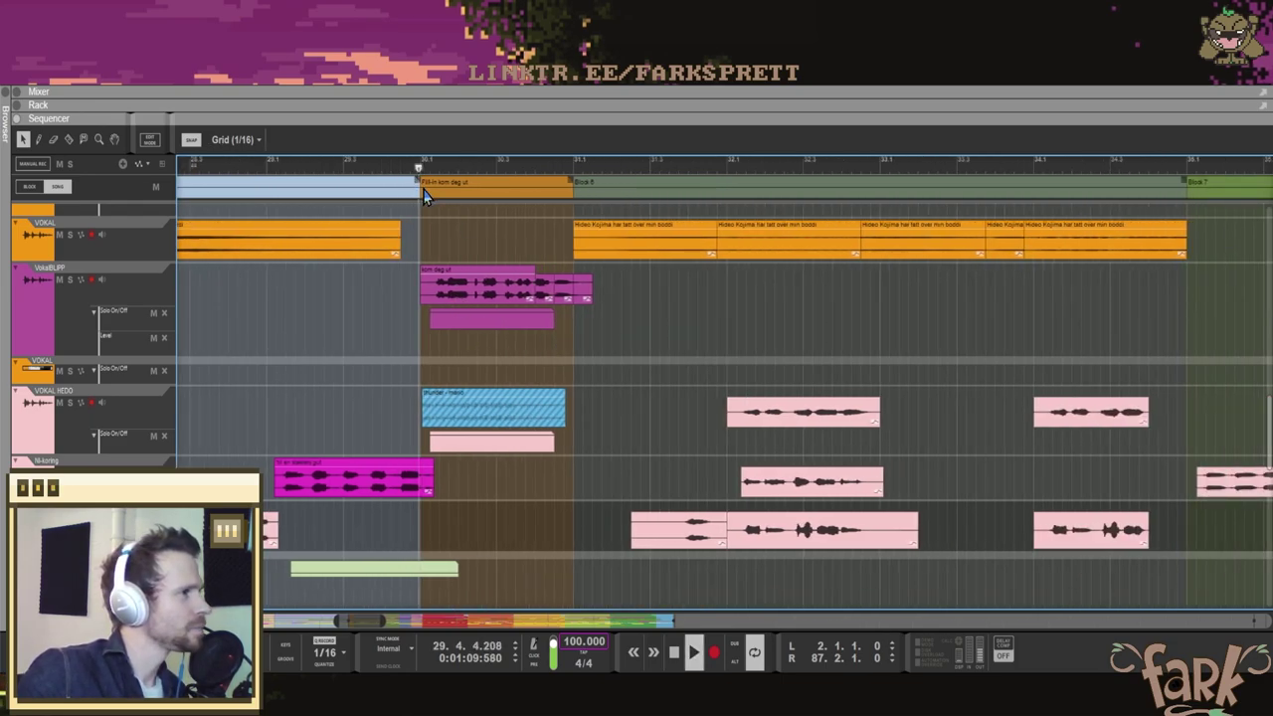
pyautogui.press('space')
# Step: Place the song position at 31.1.1.0 and examine the vocal, synth, bass and drum clips across Block 6
pyautogui.click(572, 169)
pyautogui.scroll(2, 527, 376)
pyautogui.hscroll(1, 527, 376)
pyautogui.scroll(-5, 532, 392)
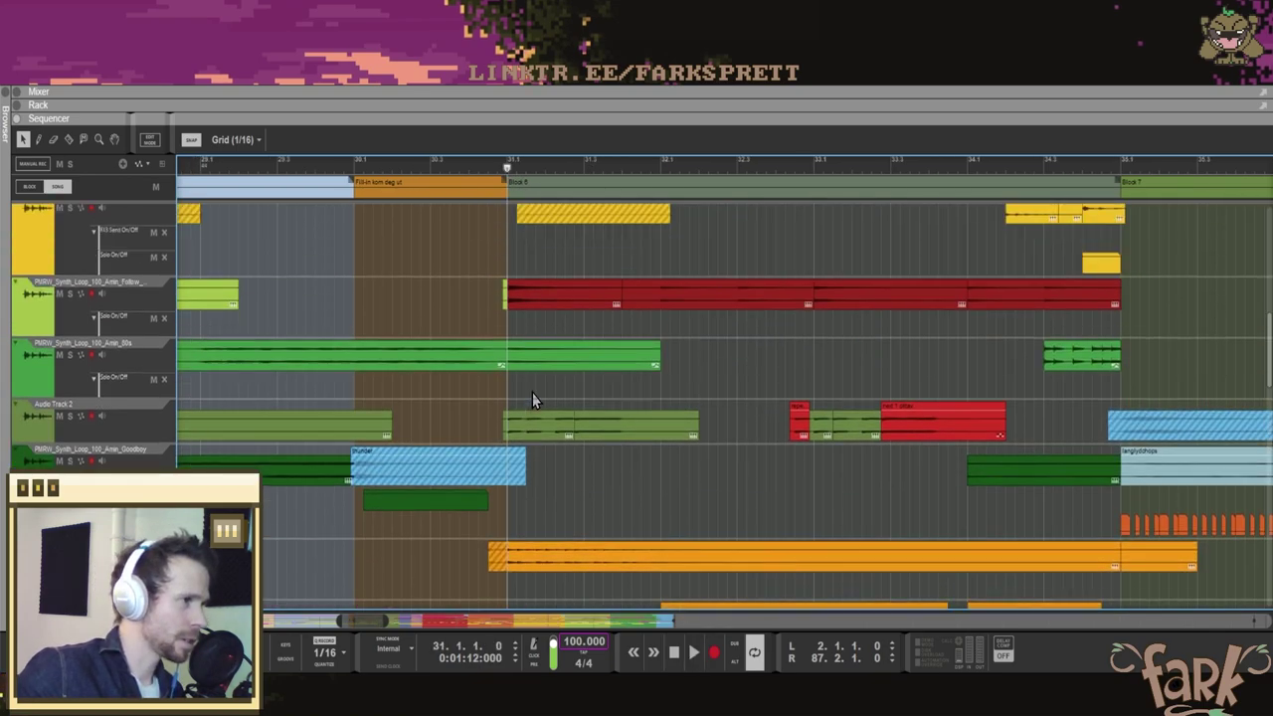
pyautogui.scroll(4, 532, 410)
pyautogui.scroll(-3, 537, 434)
pyautogui.scroll(-2, 540, 437)
pyautogui.scroll(8, 547, 459)
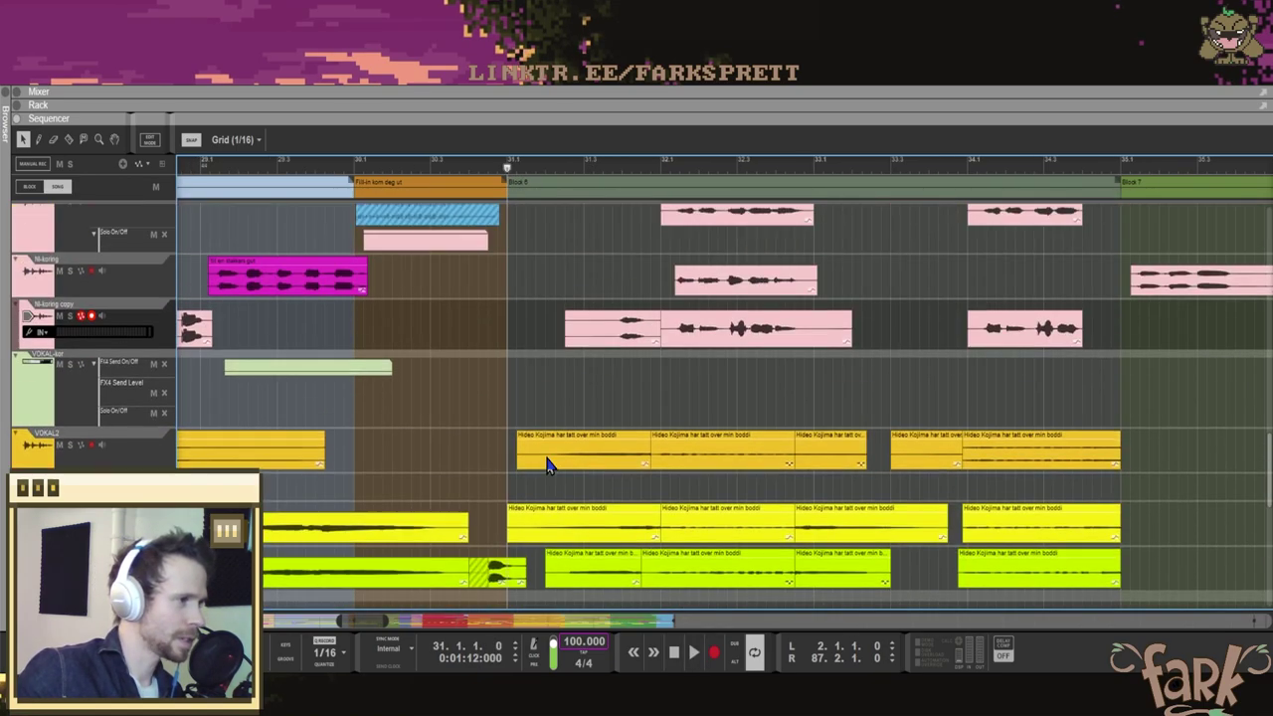
pyautogui.press('g')
pyautogui.press('g')
pyautogui.keyDown('ctrl'); pyautogui.scroll(-2, 542, 437); pyautogui.keyUp('ctrl')
pyautogui.scroll(8, 546, 420)
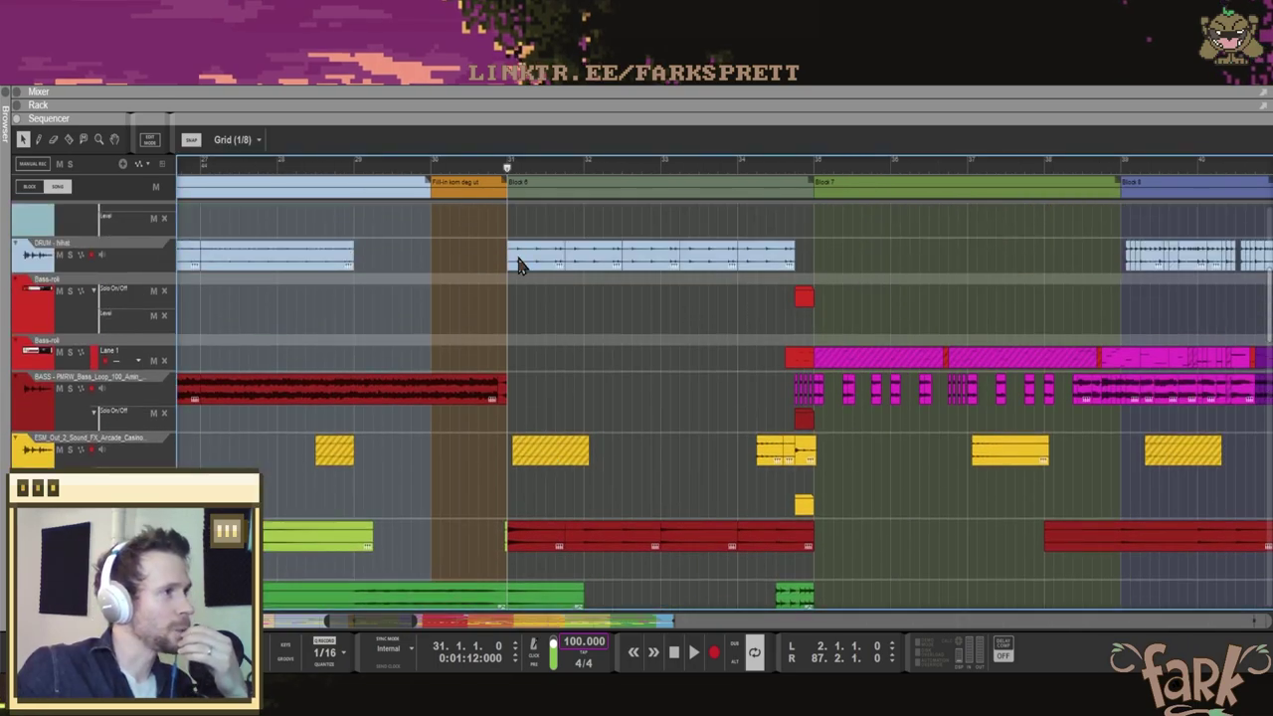
pyautogui.scroll(5, 511, 269)
pyautogui.scroll(-7, 511, 289)
# Step: Play the transition from 30.1.1.0 through the fill-in block and stop
pyautogui.click(431, 165)
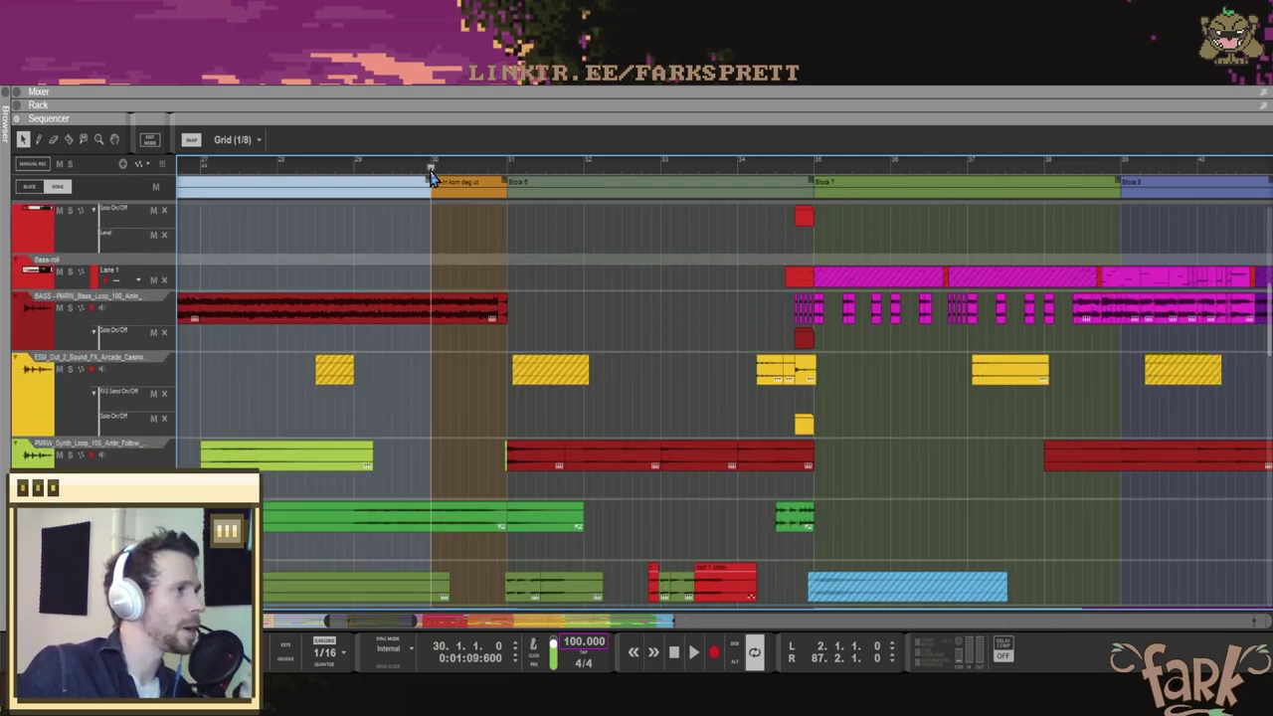
pyautogui.press('space')
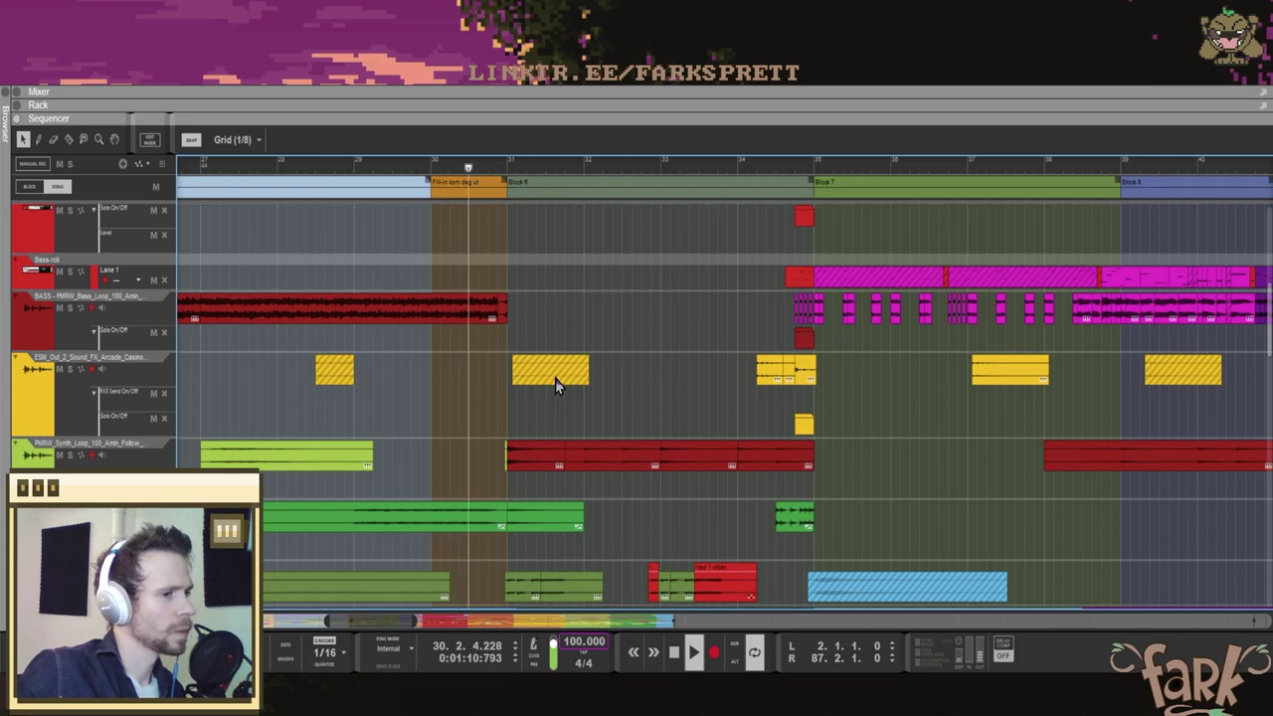
pyautogui.press('space')
# Step: Move the muted blue clip on Audio Track 2 earlier, to start at about 34.3
pyautogui.scroll(-5, 596, 451)
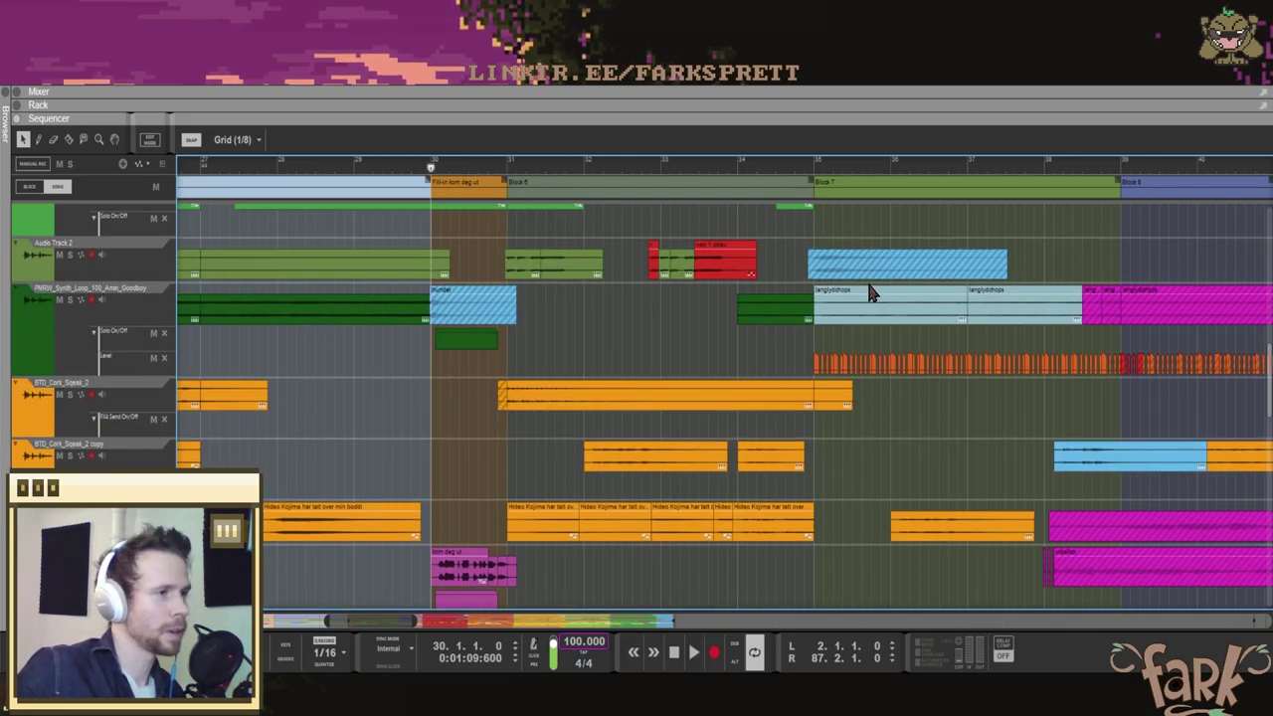
pyautogui.press('h')
pyautogui.scroll(1, 931, 353)
pyautogui.click(1135, 350)
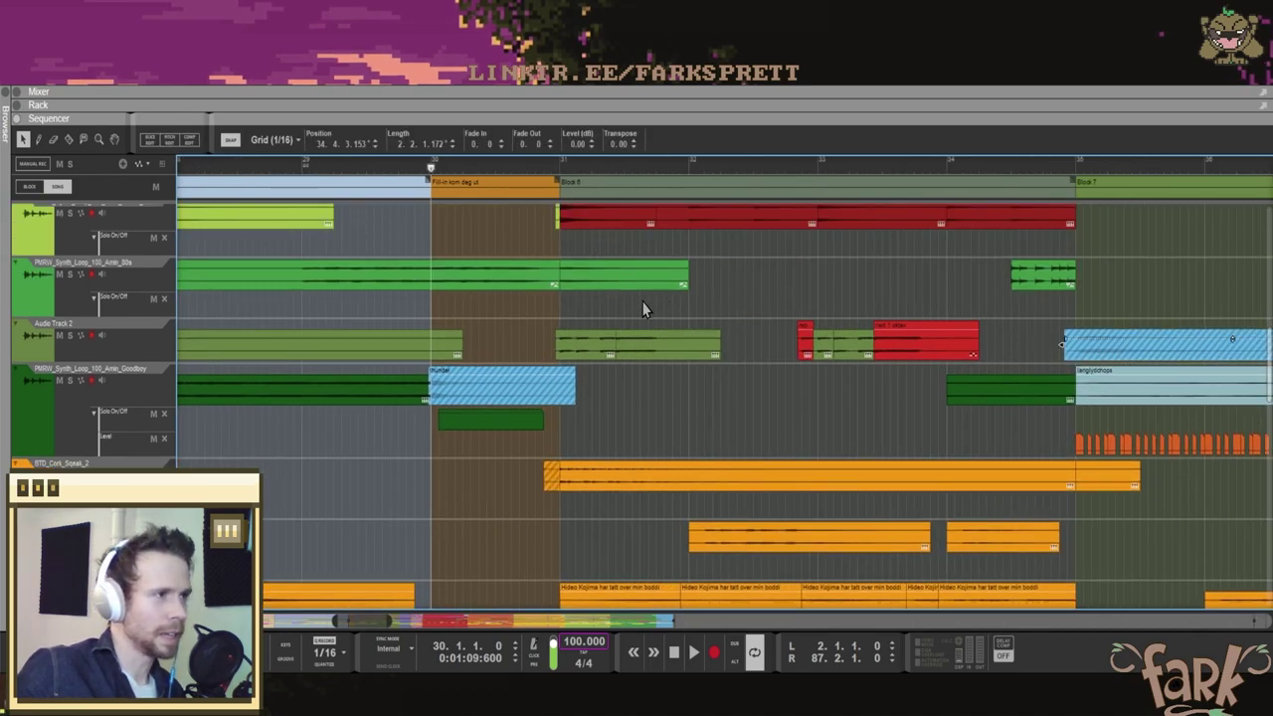
pyautogui.moveTo(1143, 346); pyautogui.dragTo(1097, 358)
# Step: Unmute the thunder clip on the Goodboy synth loop track, solo the track and play the clip
pyautogui.click(521, 375)
pyautogui.press('m')
pyautogui.click(70, 380)
pyautogui.press('space')
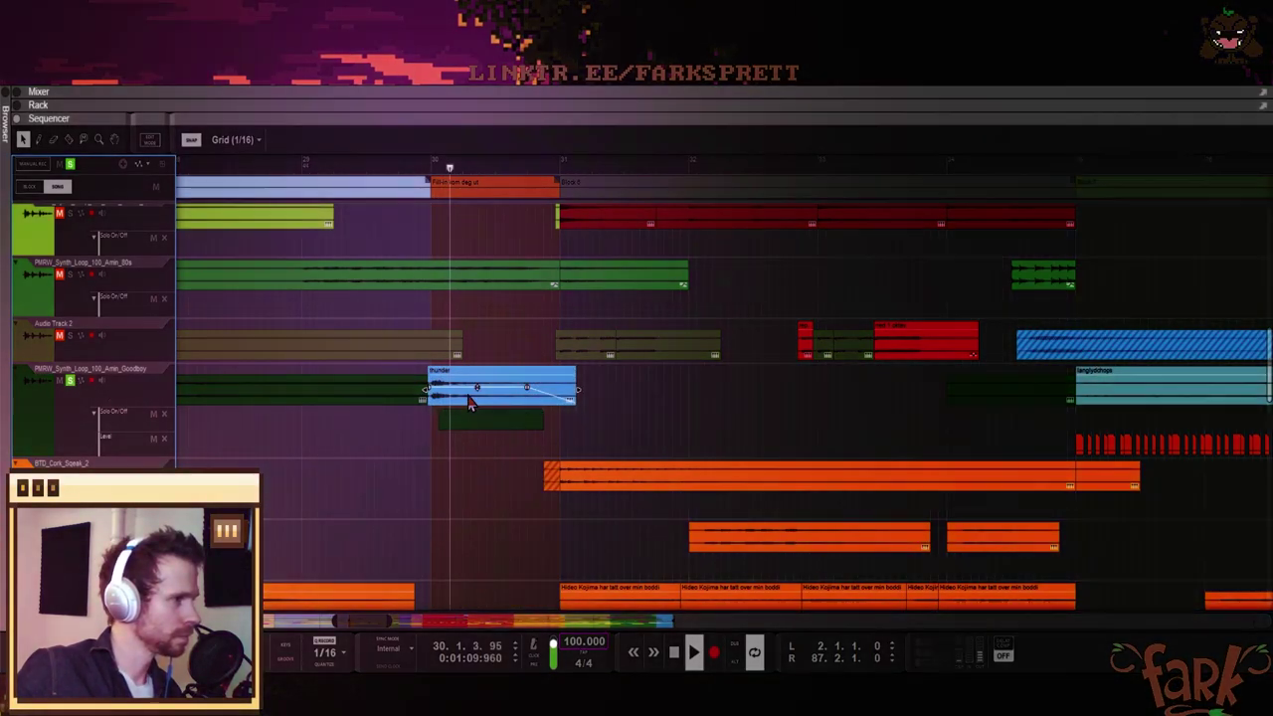
pyautogui.press('space')
# Step: Move the thunder clip and the muted thunder - mario clip to around the start of bar 31
pyautogui.moveTo(470, 398); pyautogui.dragTo(605, 401)
pyautogui.click(511, 164)
pyautogui.press('space')
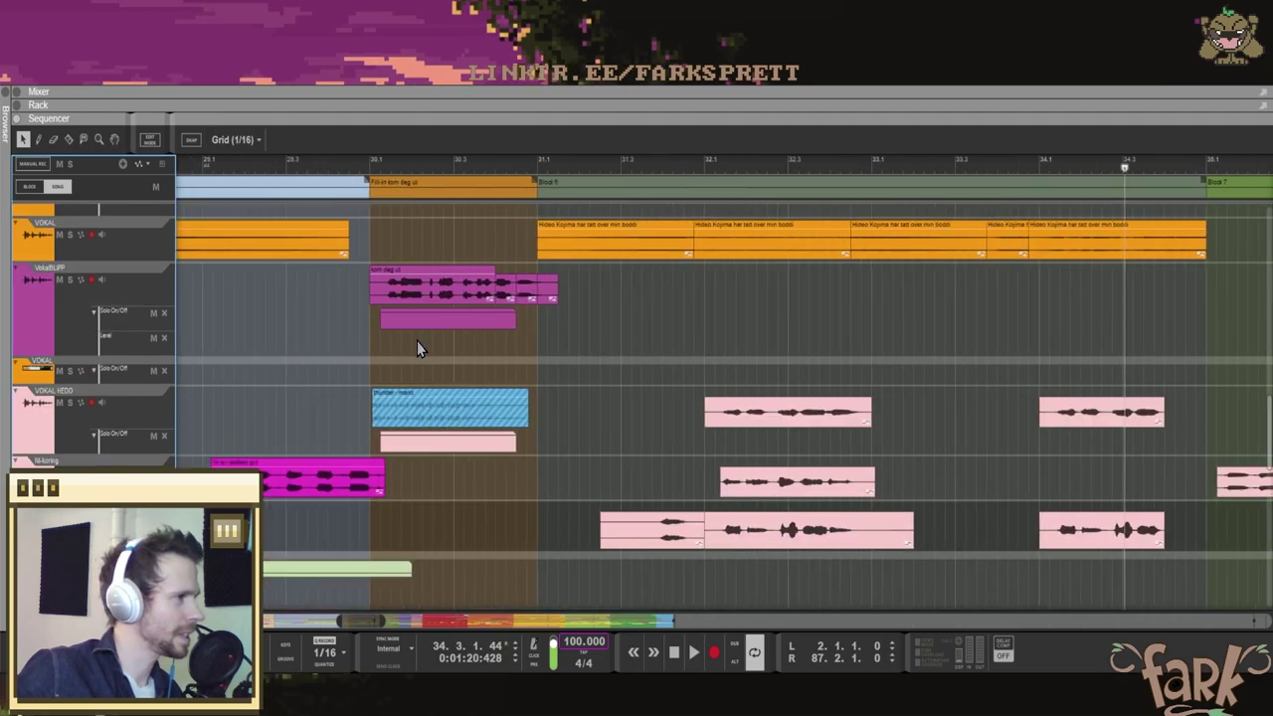
pyautogui.scroll(1, 457, 417)
pyautogui.moveTo(505, 491); pyautogui.dragTo(515, 492)
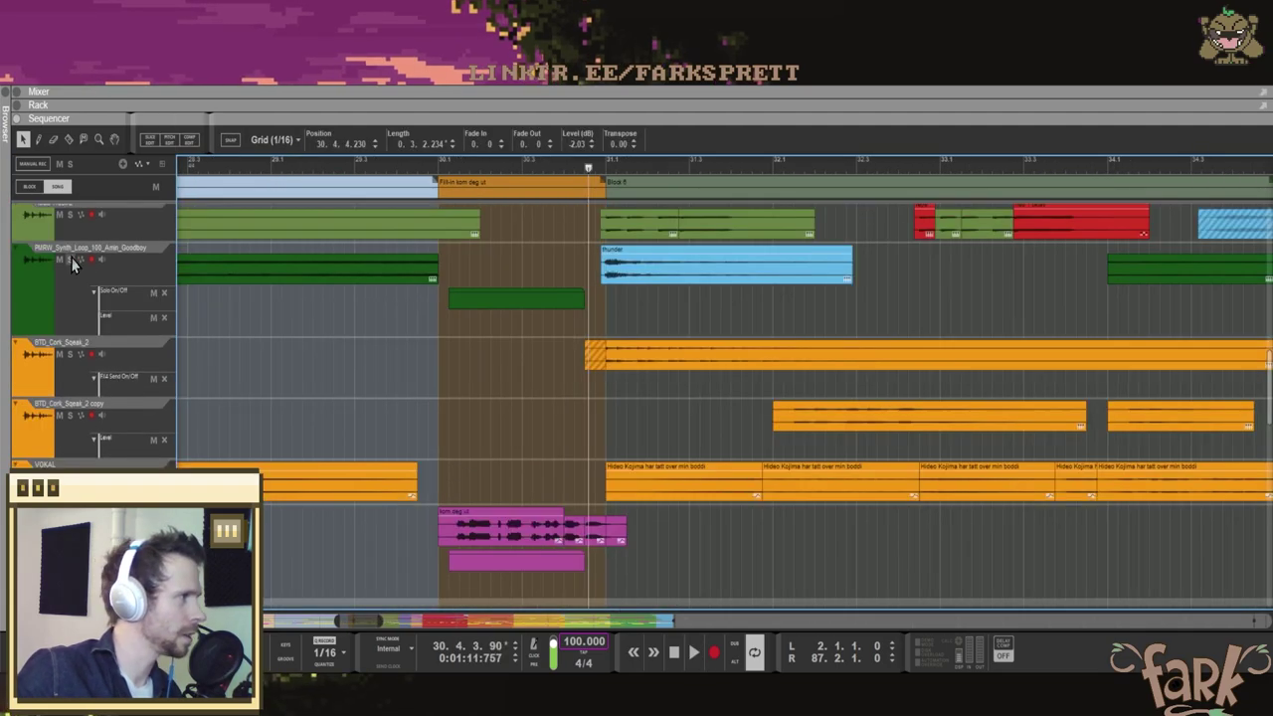
# Step: Solo the Goodboy synth loop track and play the thunder clip from shortly before bar 31
pyautogui.click(70, 259)
pyautogui.press('space')
pyautogui.press('space')
# Step: Unmute the thunder - mario clip on the VOKAL HEDO track, play it soloed from 30.4.3.90 and turn the solo off
pyautogui.scroll(-5, 646, 336)
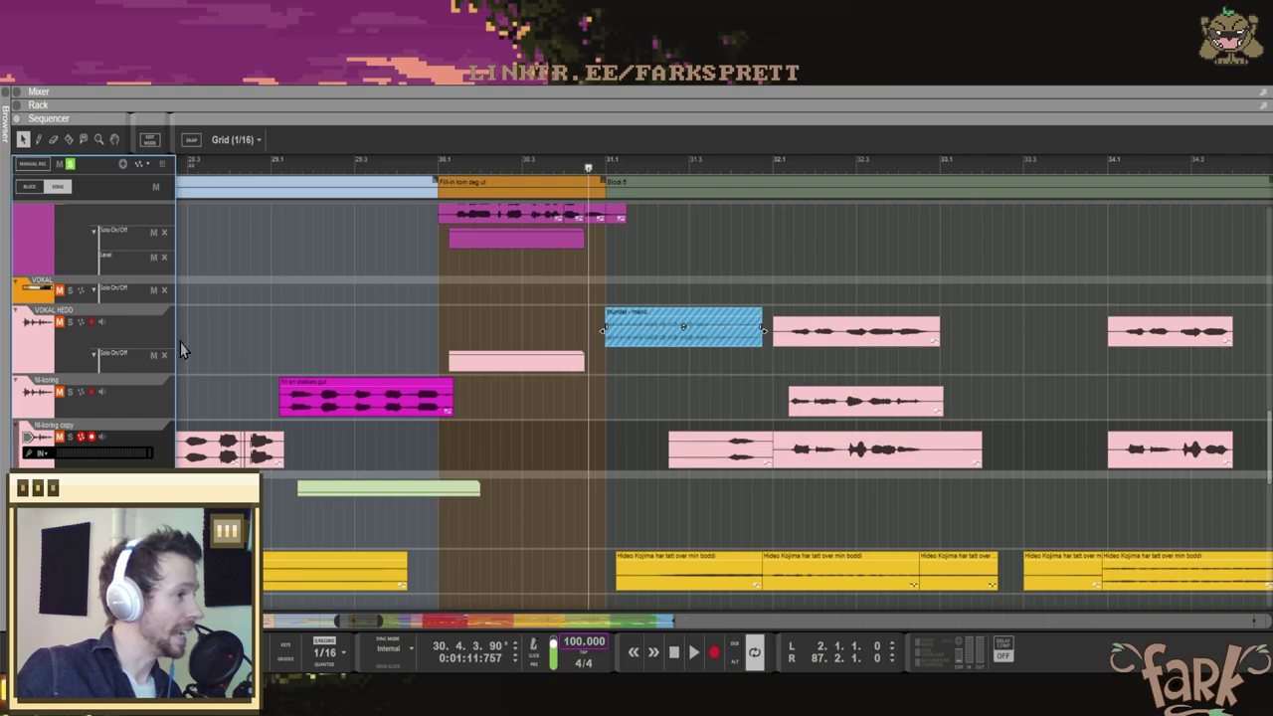
pyautogui.scroll(5, 663, 505)
pyautogui.press('space')
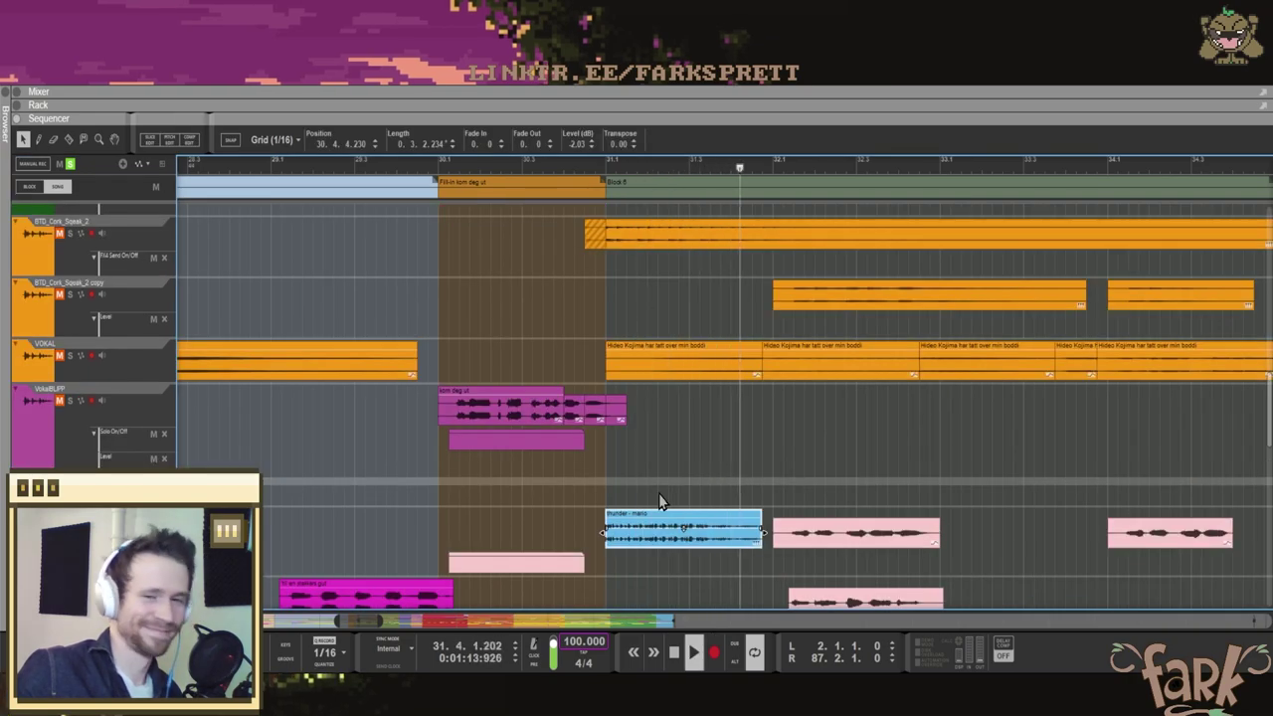
pyautogui.press('space')
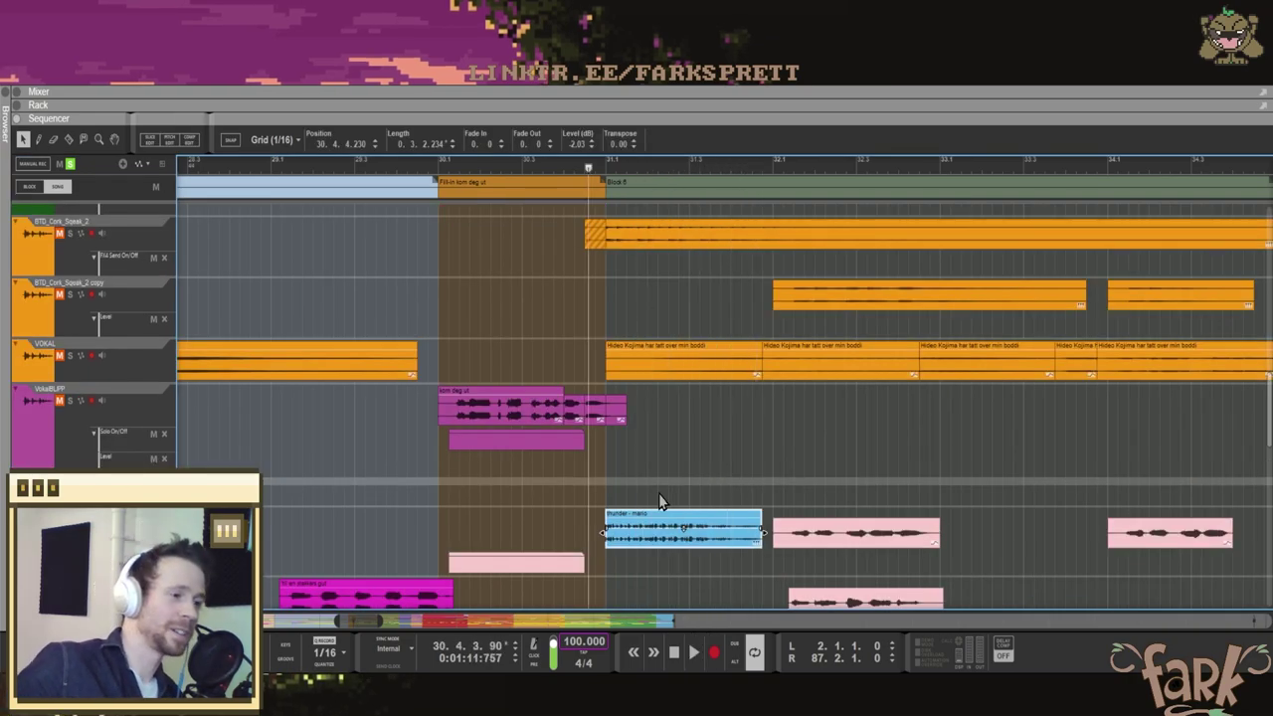
pyautogui.click(69, 523)
pyautogui.scroll(1, 261, 378)
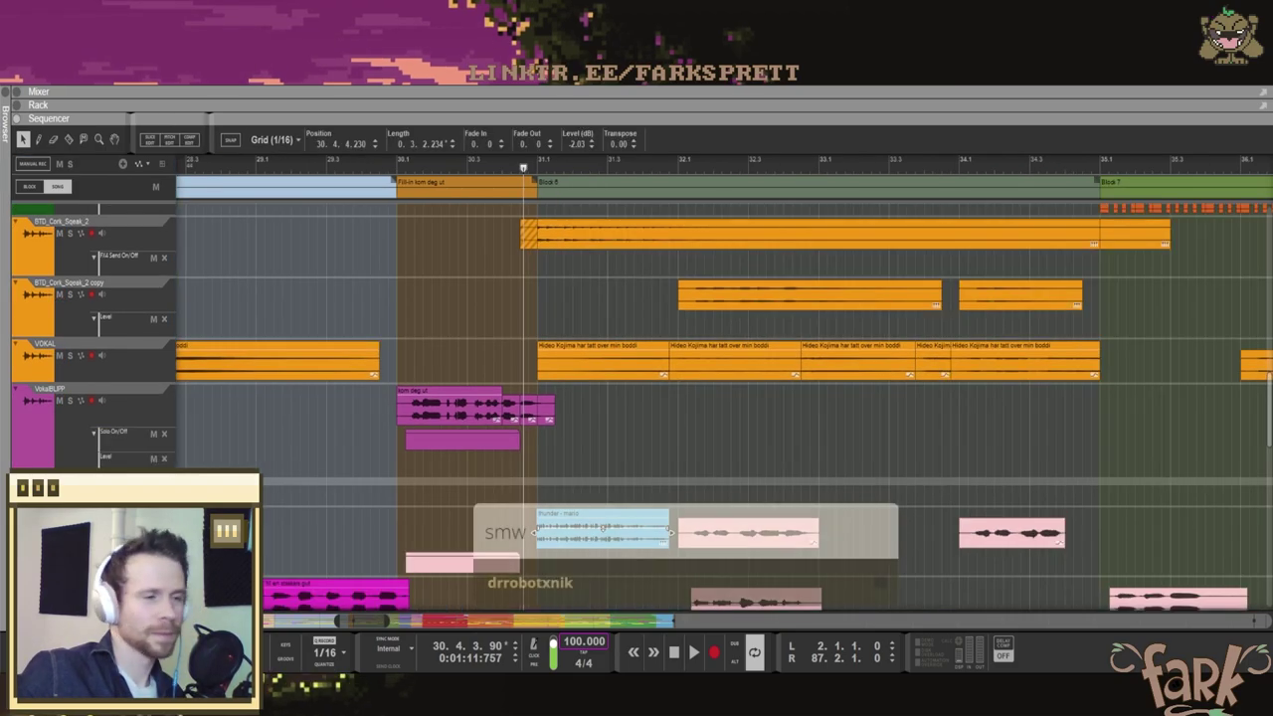
# Step: Move the thunder - mario clip back into the Fill-in kom deg ut block, starting at about 30.1.2
pyautogui.click(670, 445)
pyautogui.hscroll(1, 676, 453)
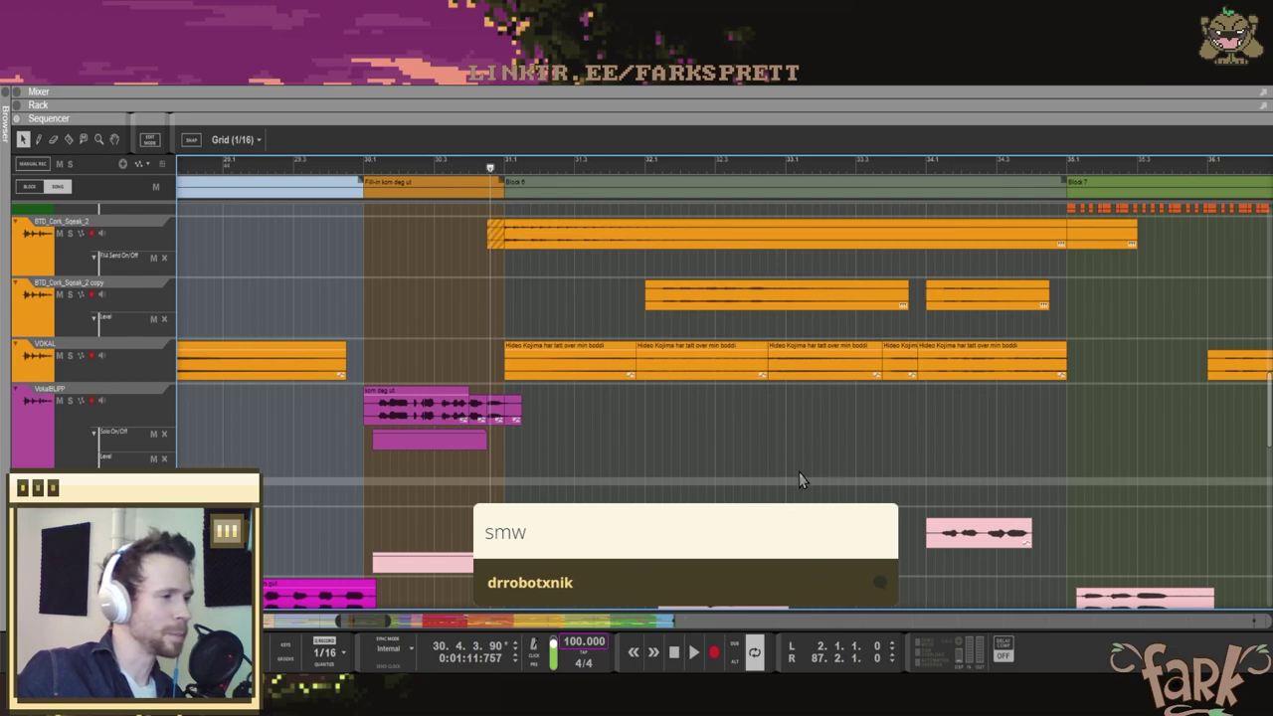
pyautogui.scroll(3, 527, 477)
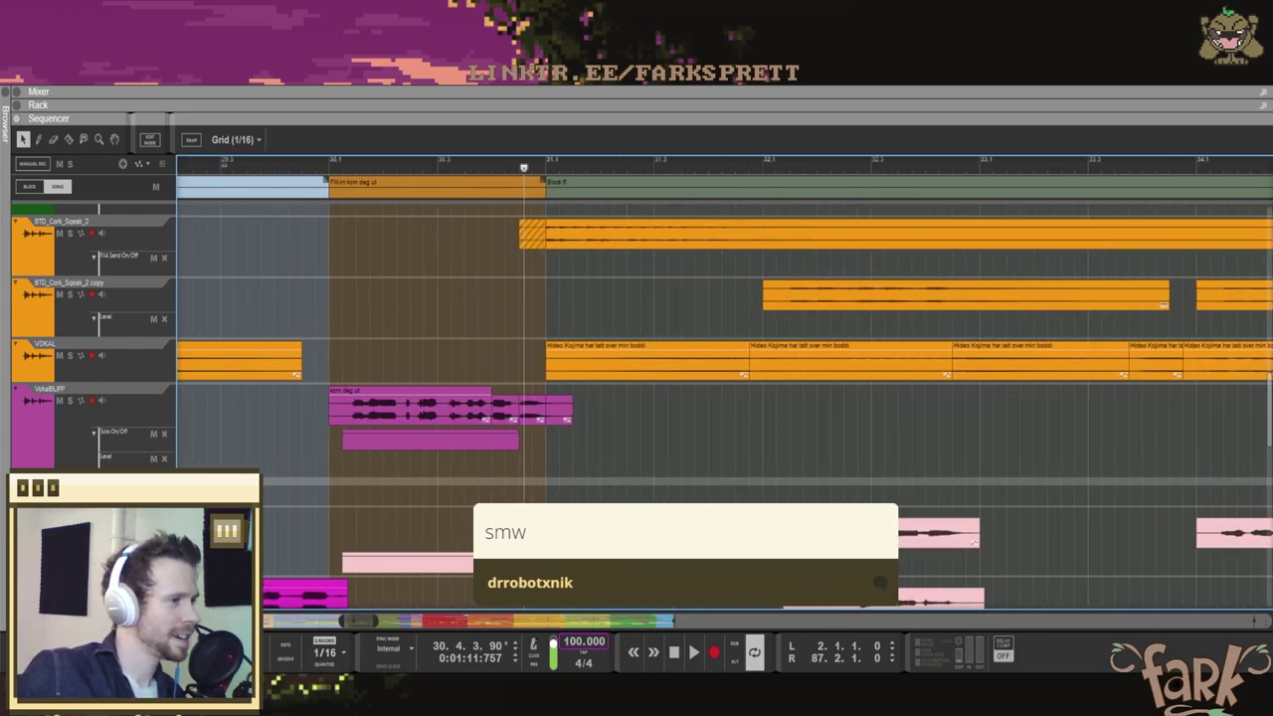
pyautogui.click(646, 532)
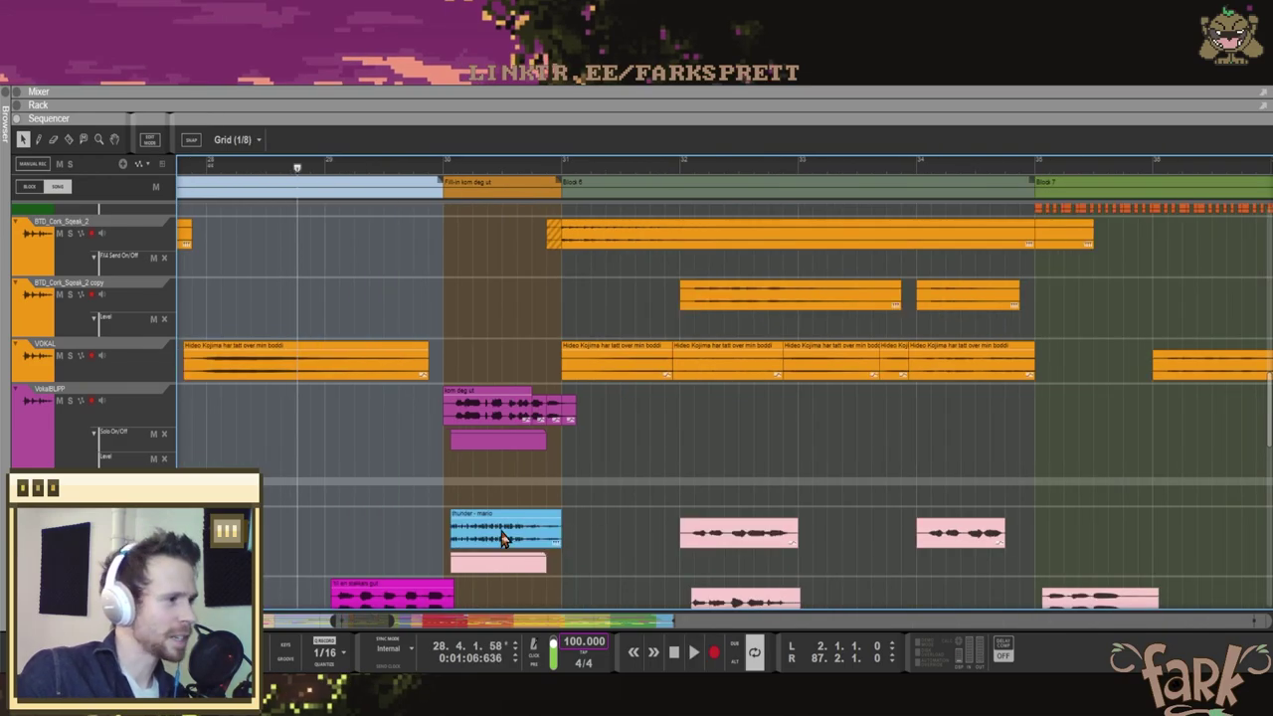
pyautogui.click(504, 536)
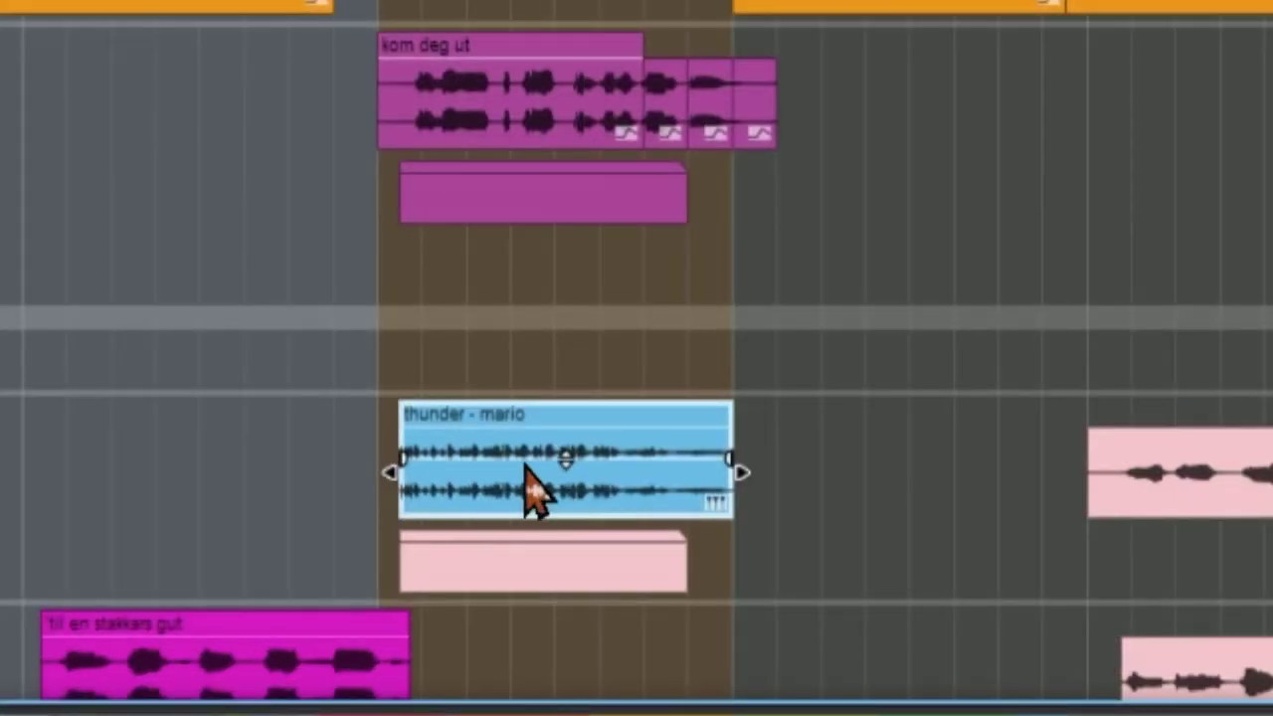
# Step: Clear the clip selection and play the fill-in with both thunder clips into Block 6, then stop
pyautogui.click(639, 310)
pyautogui.press('h')
pyautogui.press('h')
pyautogui.press('h')
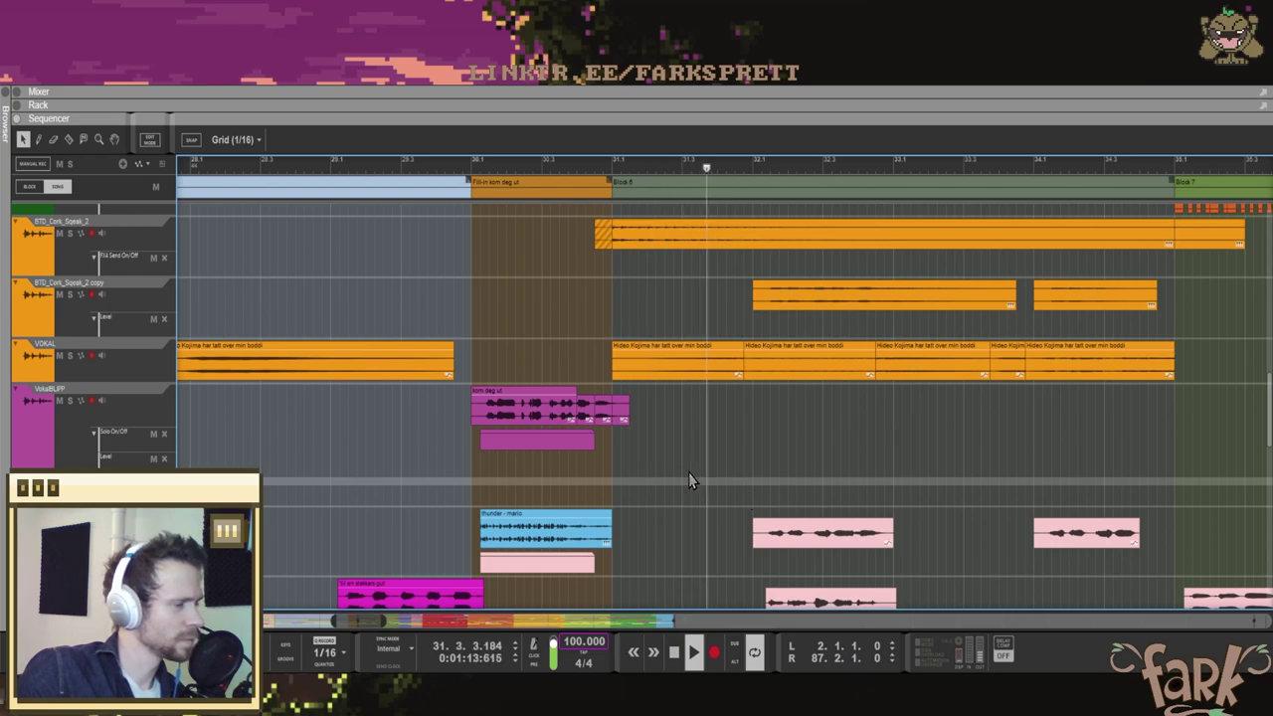
pyautogui.press('space')
# Step: Place the song position at 30.4.4.206 and select the short VokalBLIPP clip at 30.4.3
pyautogui.press('g')
pyautogui.click(585, 168)
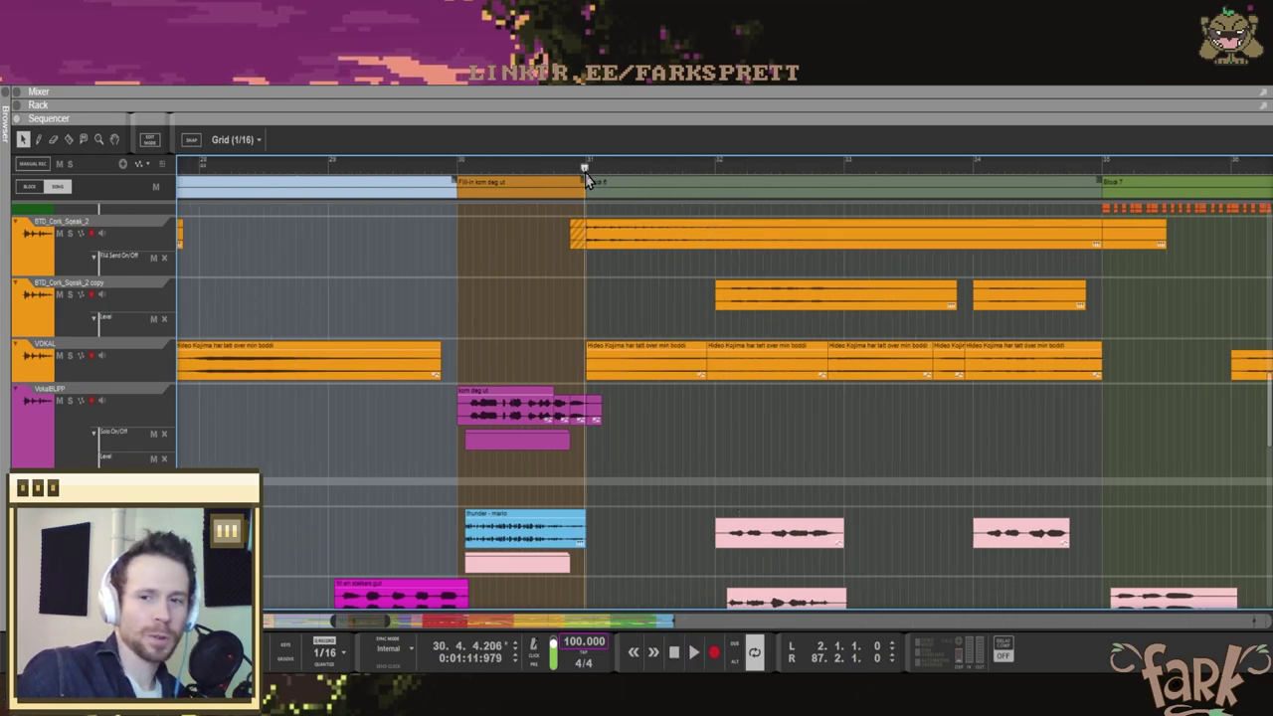
pyautogui.click(564, 422)
pyautogui.scroll(4, 574, 416)
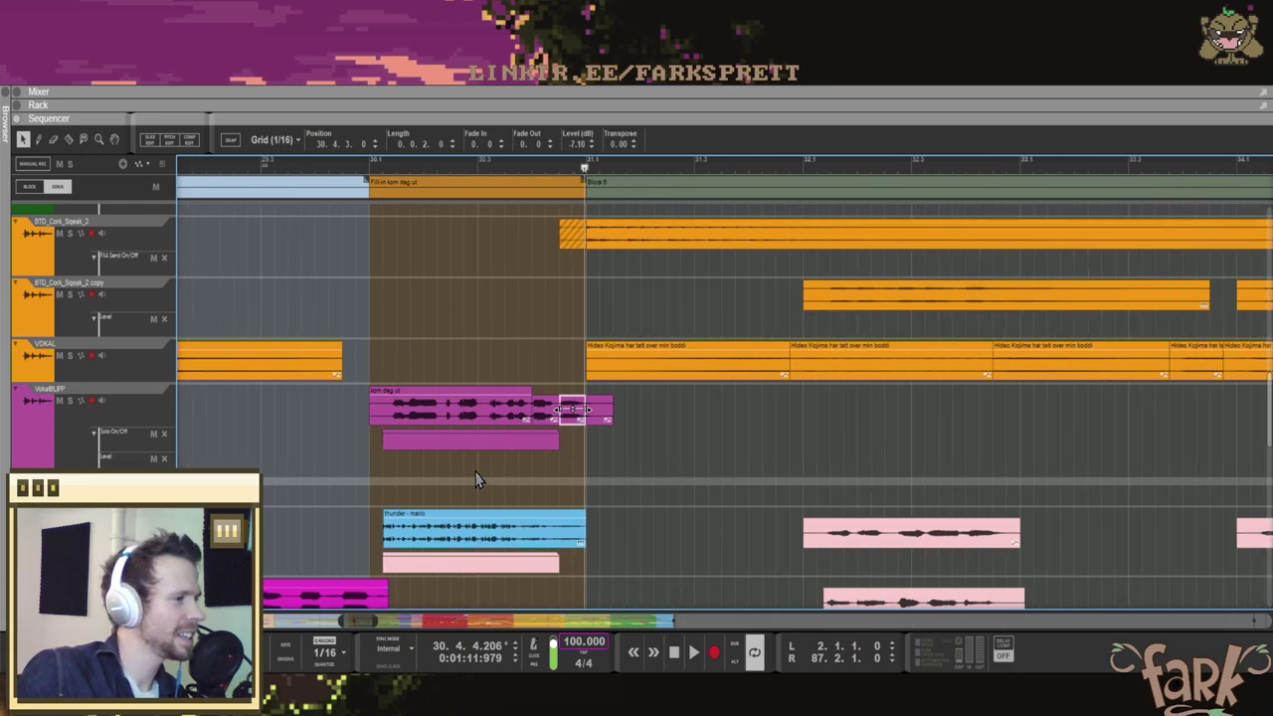
pyautogui.hscroll(-2, 475, 470)
# Step: Select the thunder - mario clip and play the fill-in from near the clip's start, then stop
pyautogui.click(444, 169)
pyautogui.press('h')
pyautogui.click(455, 533)
pyautogui.press('space')
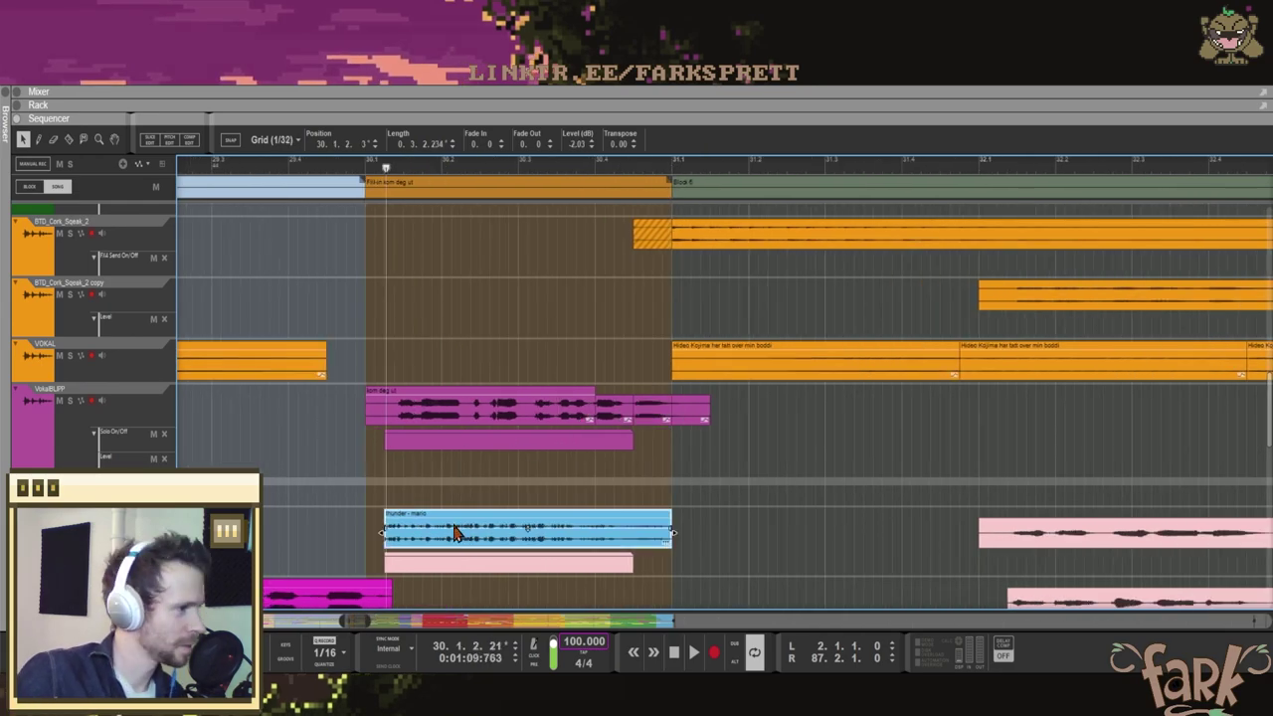
pyautogui.press('space')
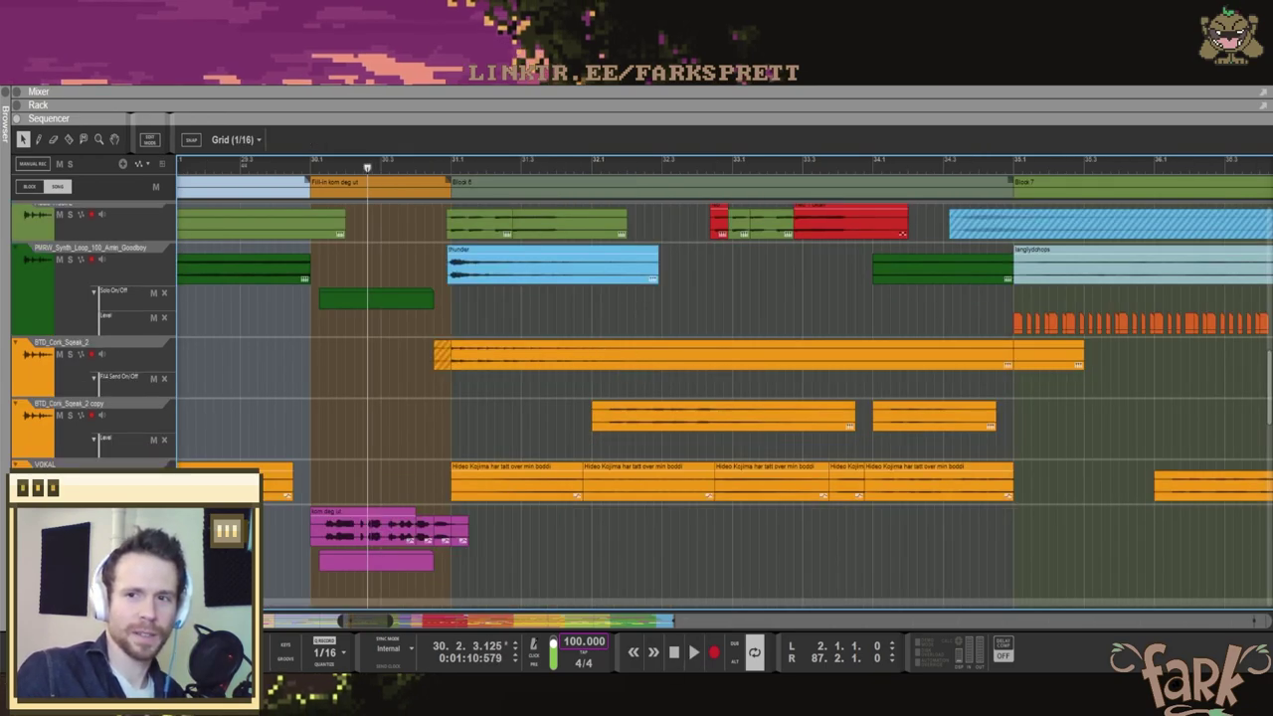
pyautogui.hscroll(1, 724, 388)
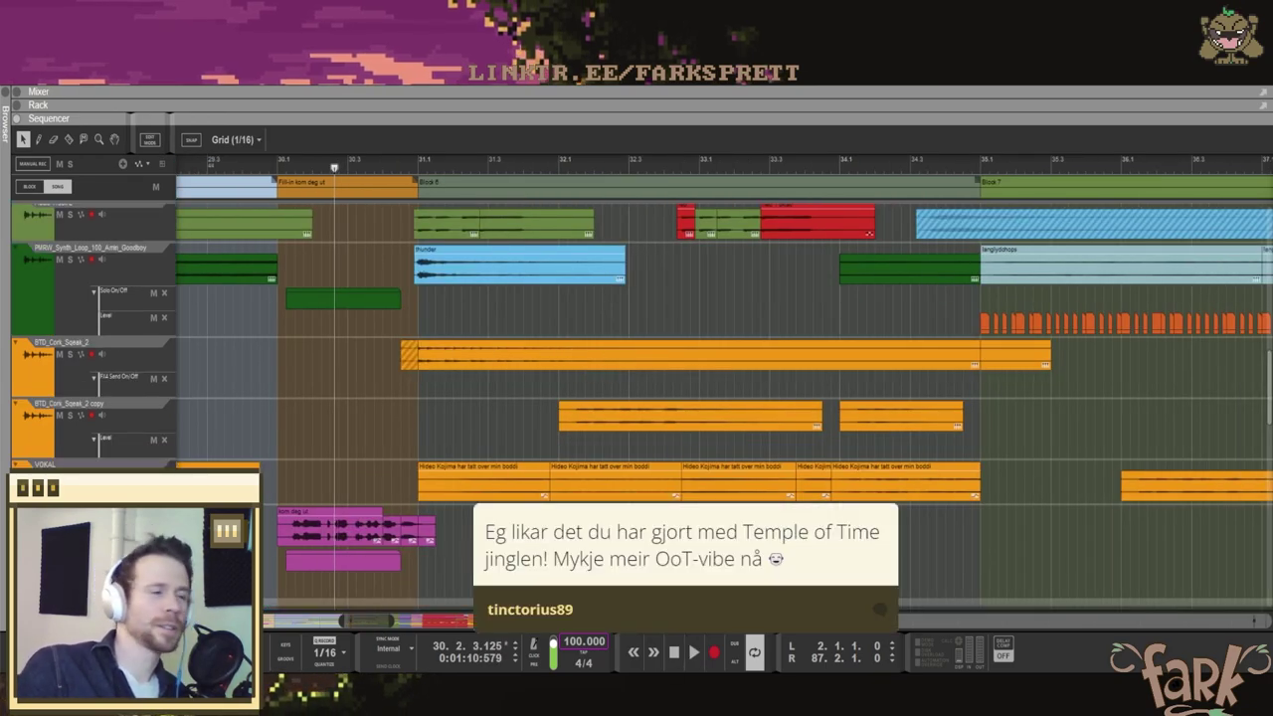
# Step: Examine the clips around the Fill-in kom deg ut block and the start of Block 6
pyautogui.scroll(4, 369, 410)
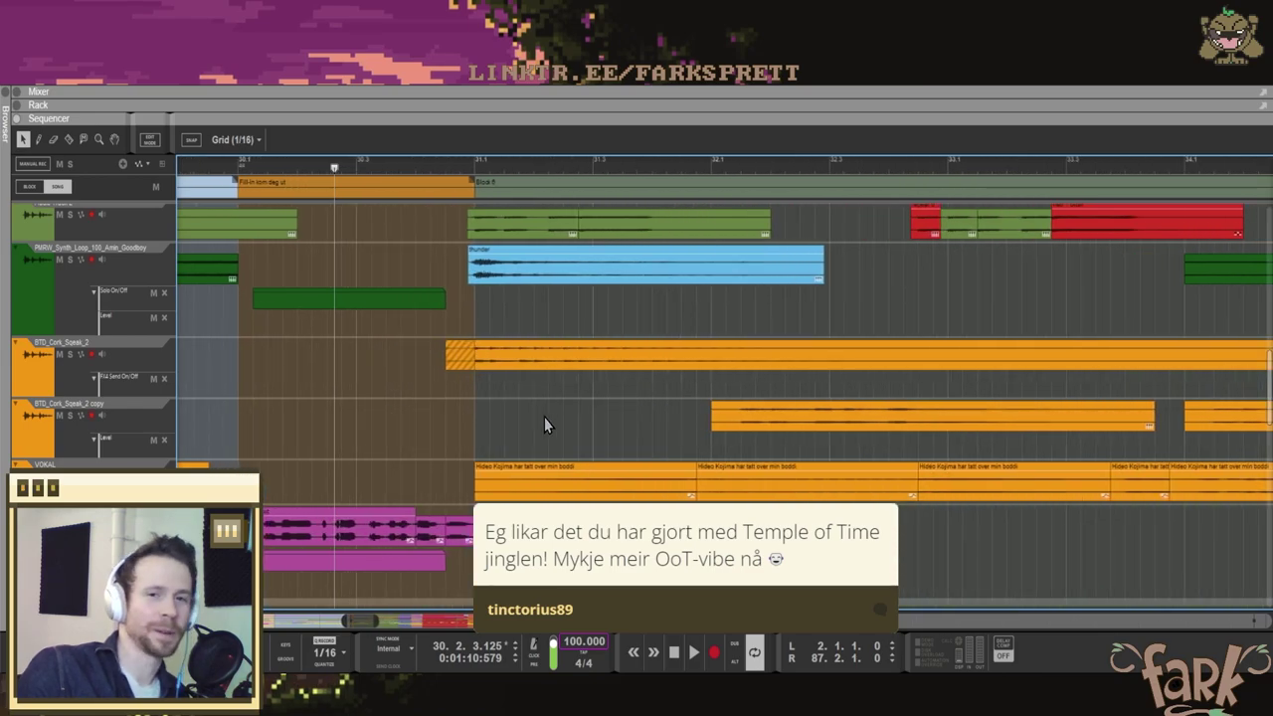
pyautogui.scroll(-4, 524, 413)
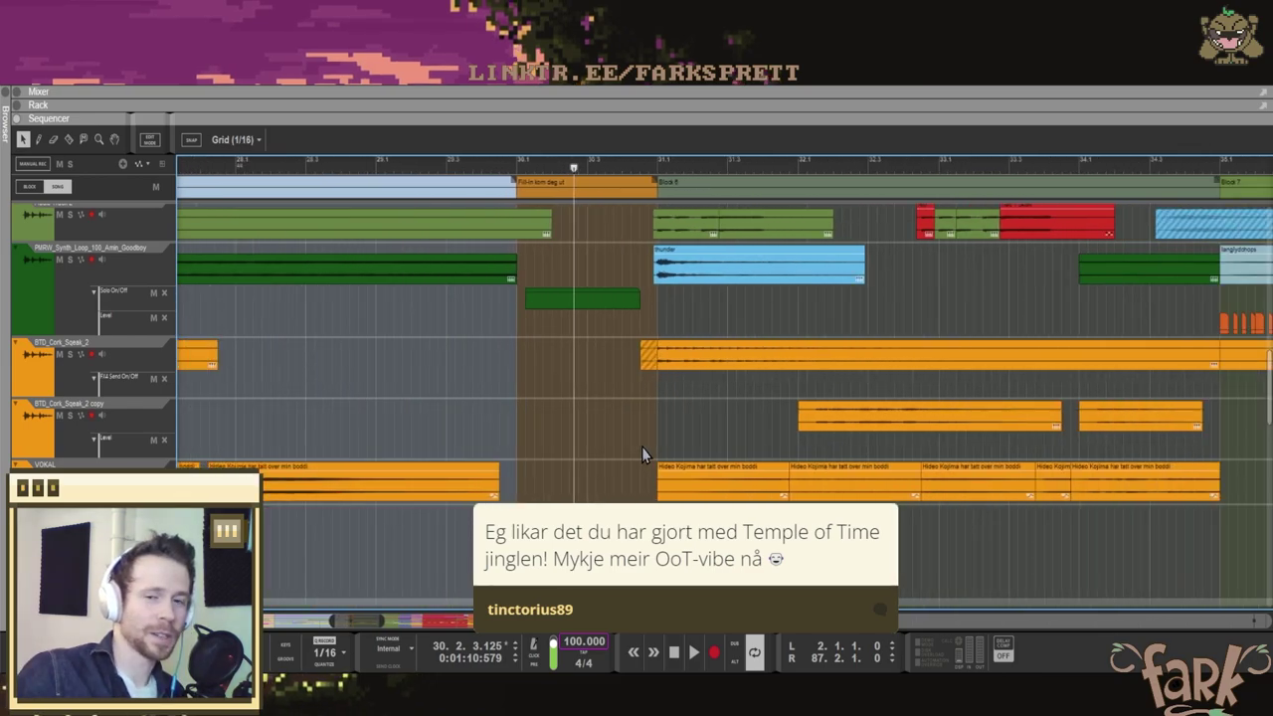
pyautogui.hscroll(3, 641, 447)
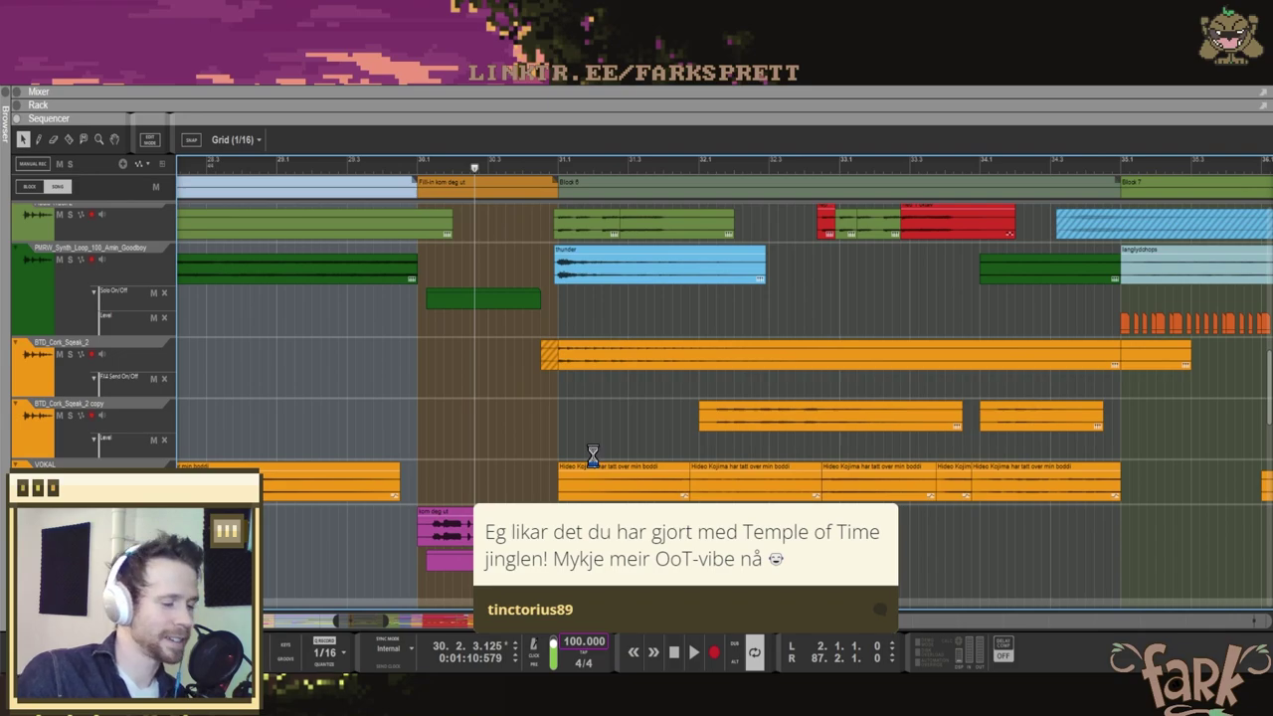
pyautogui.scroll(2, 549, 163)
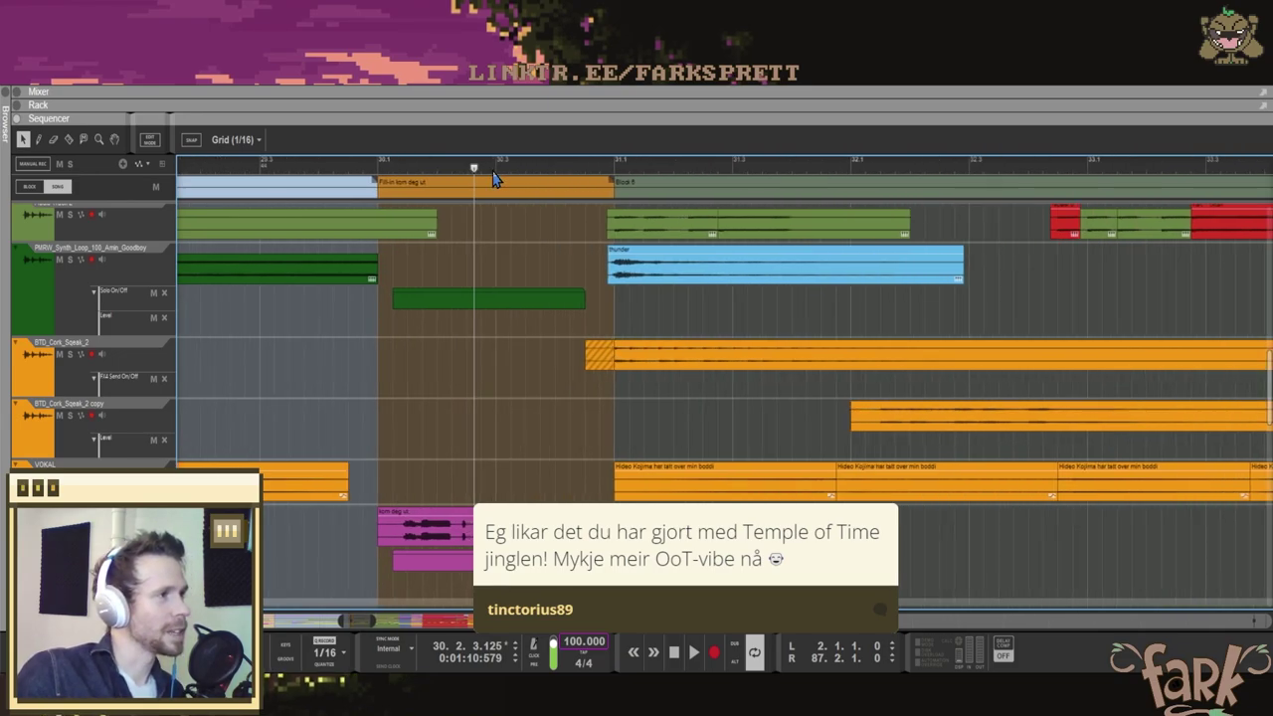
pyautogui.scroll(2, 502, 177)
pyautogui.scroll(3, 505, 181)
pyautogui.scroll(-3, 505, 181)
pyautogui.scroll(2, 505, 181)
pyautogui.scroll(-1, 505, 181)
pyautogui.scroll(-1, 504, 181)
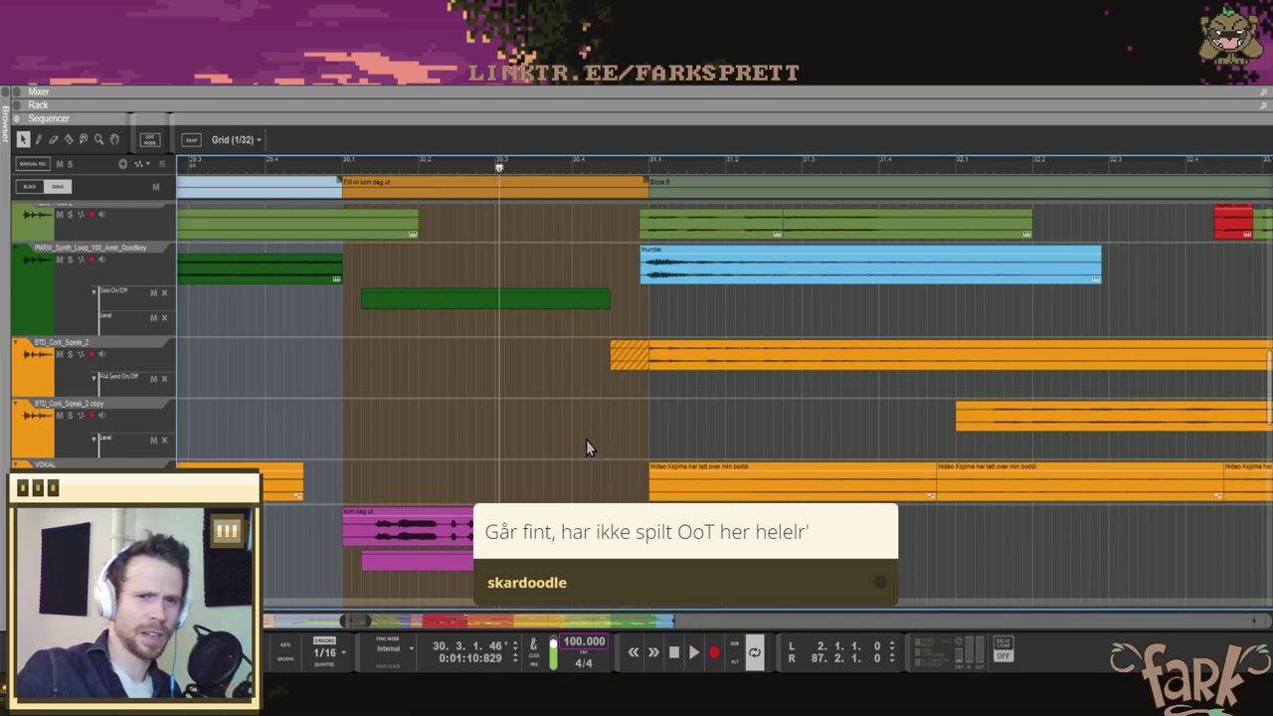
pyautogui.scroll(2, 571, 301)
pyautogui.scroll(3, 514, 364)
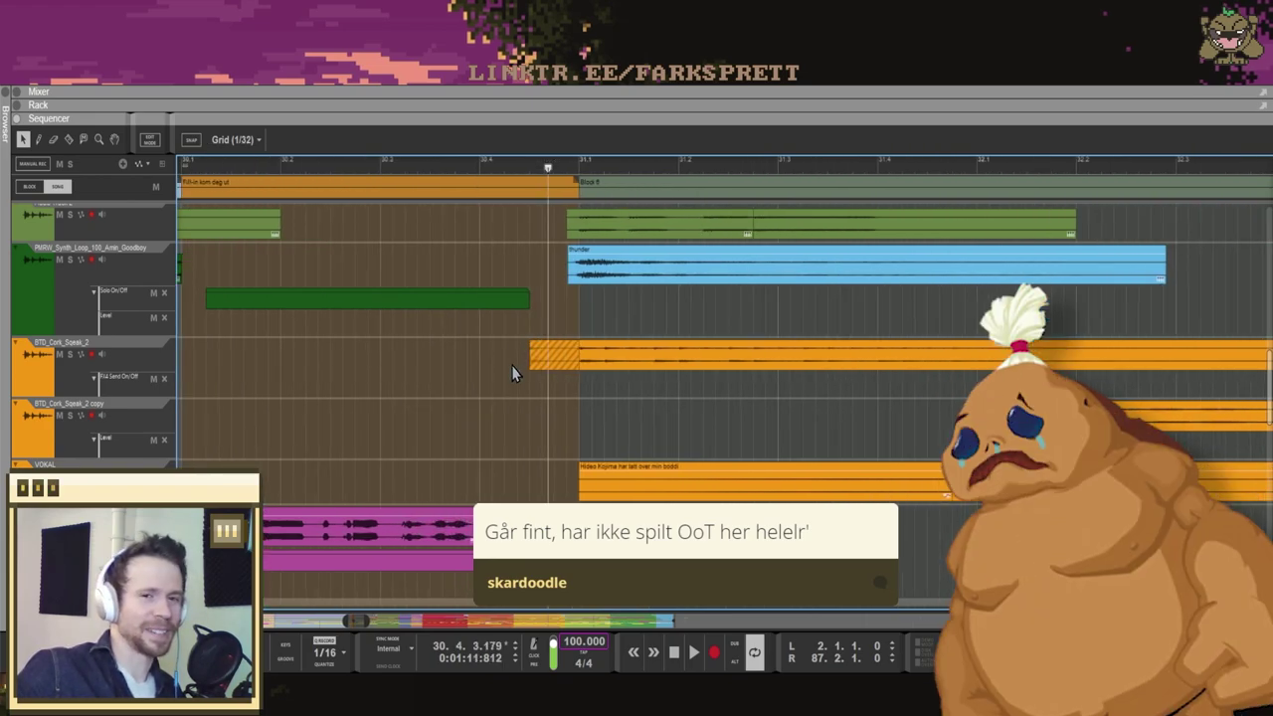
# Step: Select the thunder clip at the start of Block 6 and mute it
pyautogui.click(595, 283)
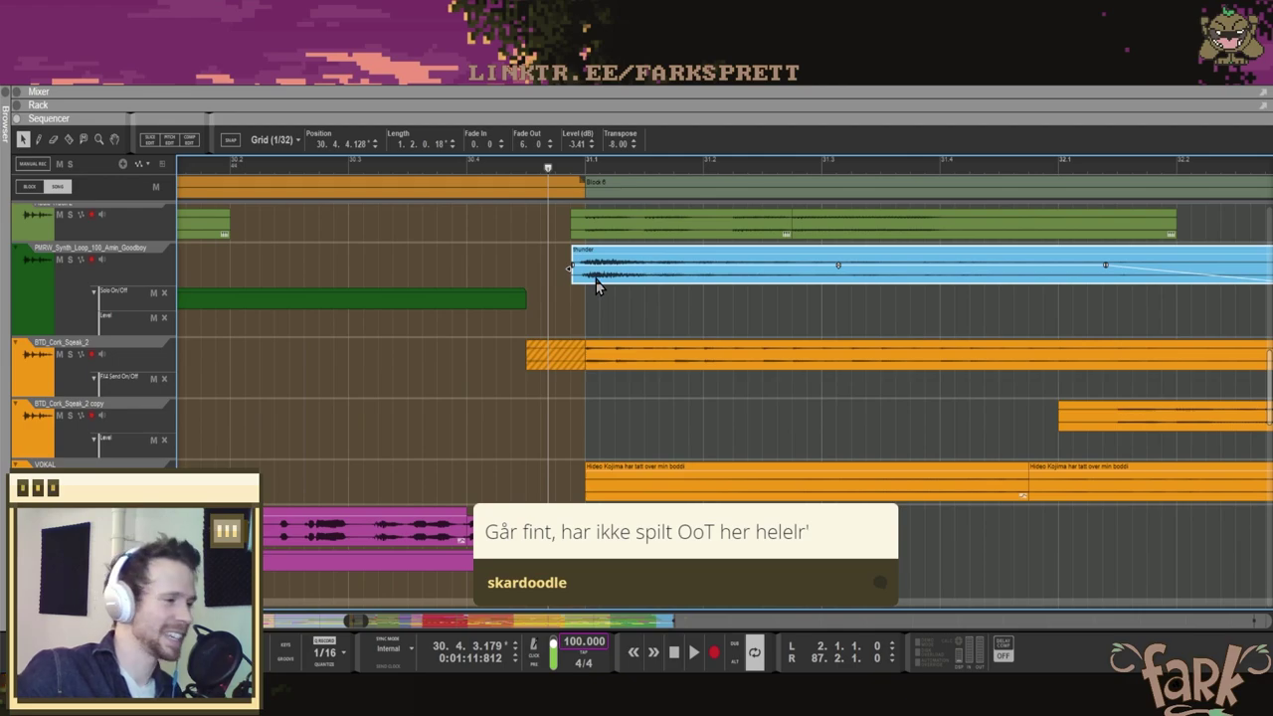
pyautogui.press('g')
pyautogui.press('g')
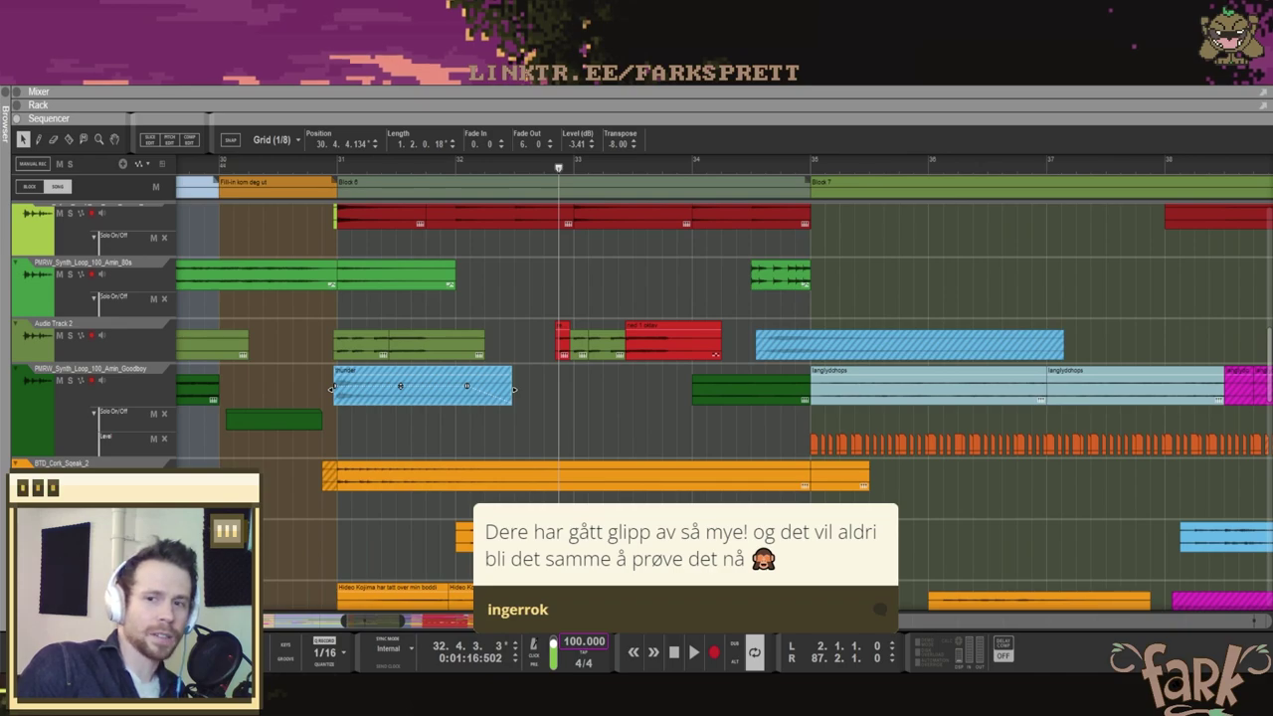
# Step: Turn on snapping and place the song position at 33.1.1 in Block 6
pyautogui.click(545, 165)
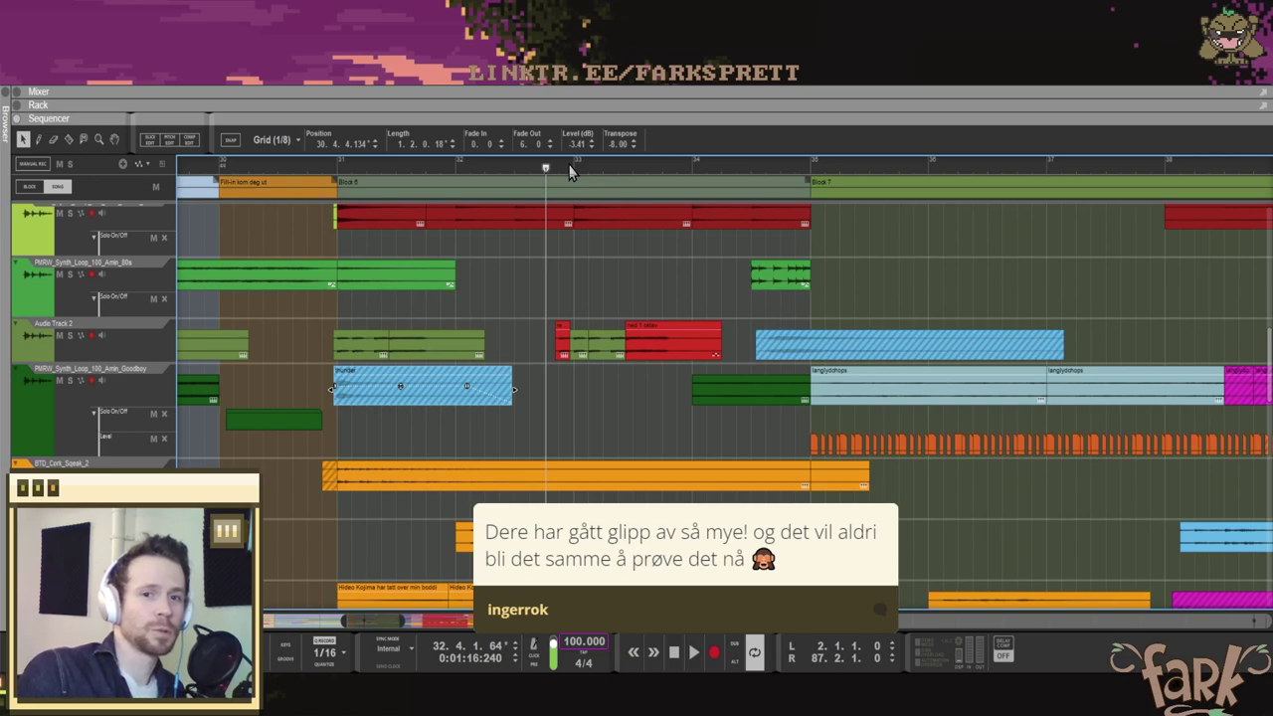
pyautogui.moveTo(567, 167); pyautogui.dragTo(573, 178)
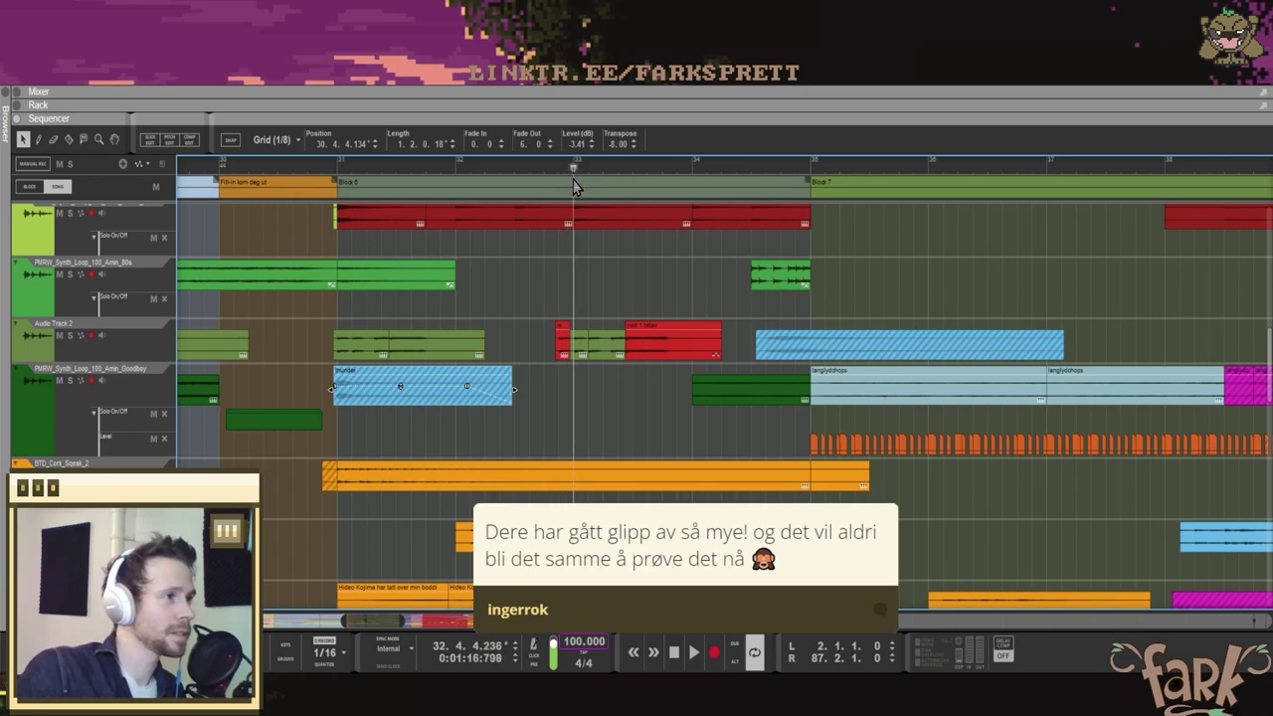
pyautogui.click(337, 167)
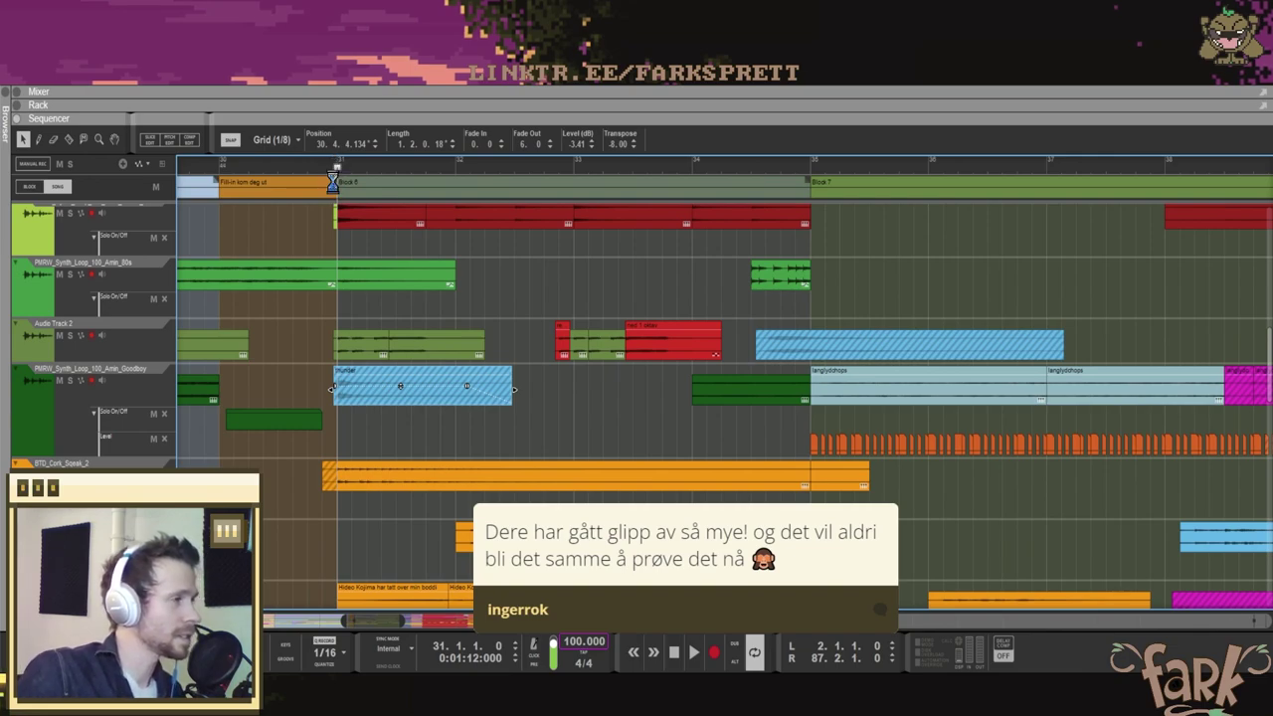
pyautogui.click(452, 169)
pyautogui.moveTo(452, 169); pyautogui.dragTo(582, 330)
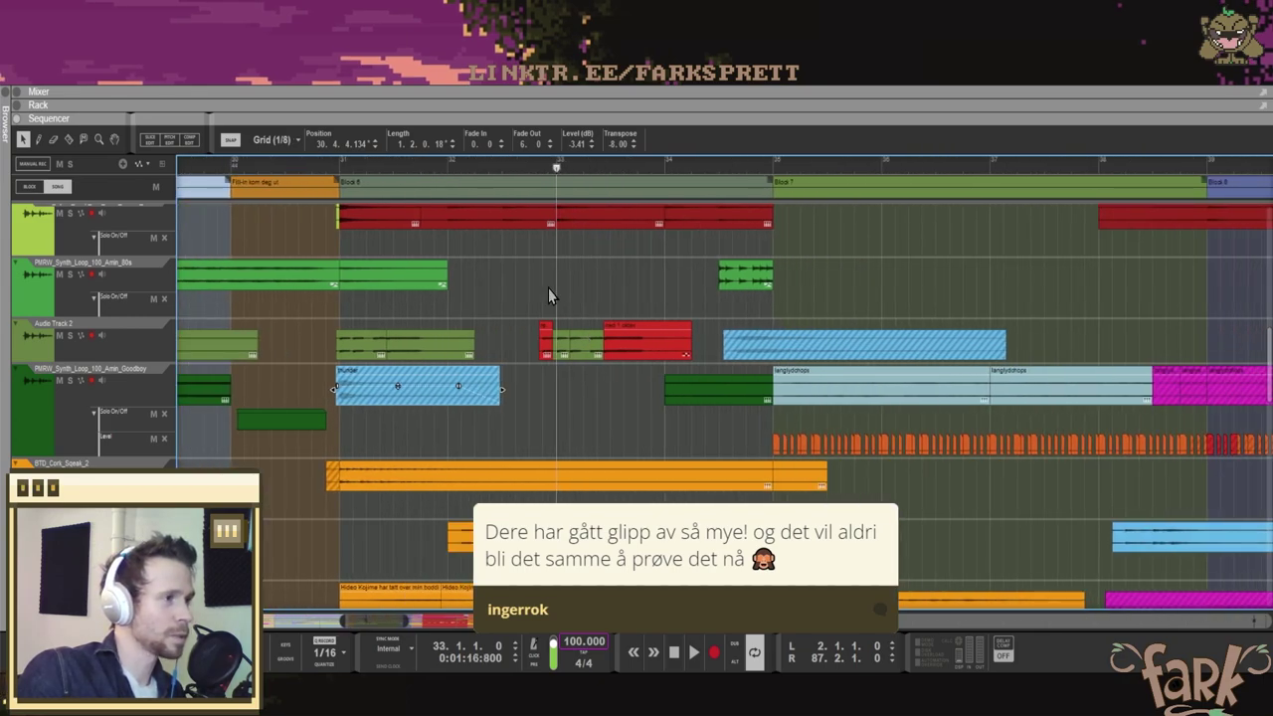
# Step: Clear the clip selection and place the song position at 32.3.1 in Block 6
pyautogui.scroll(3, 547, 288)
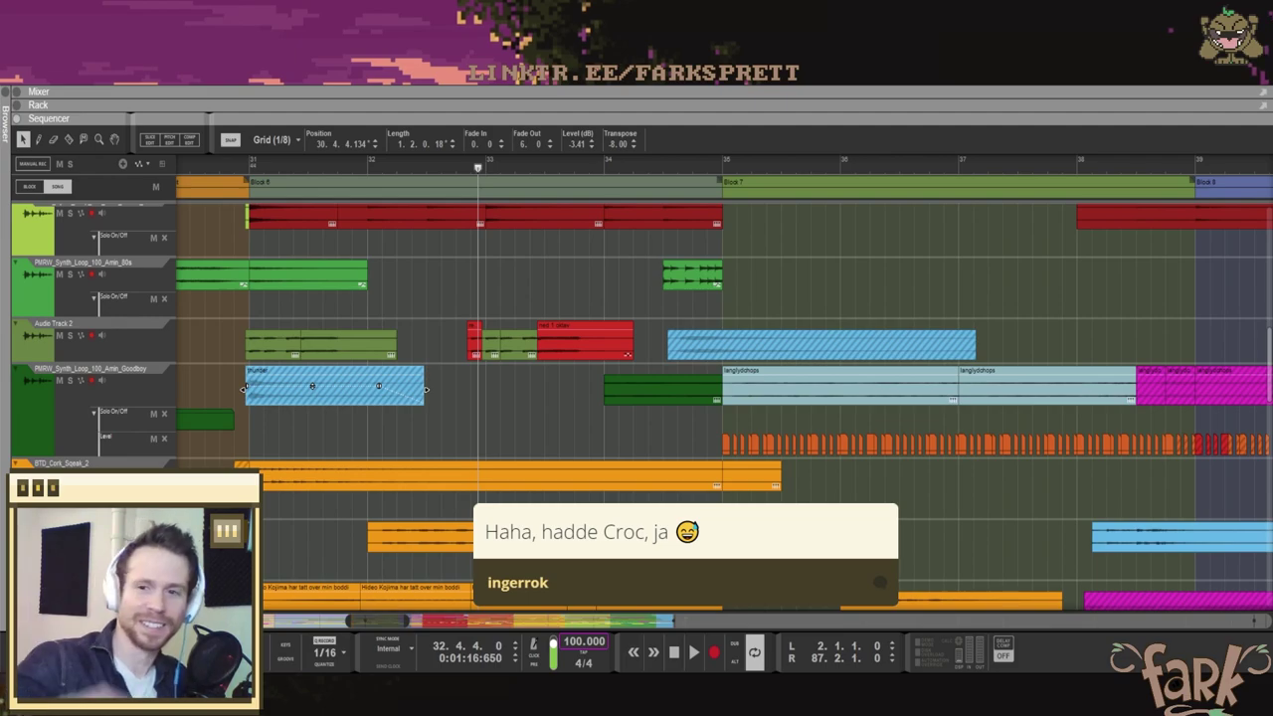
pyautogui.click(807, 443)
pyautogui.press('h')
pyautogui.press('h')
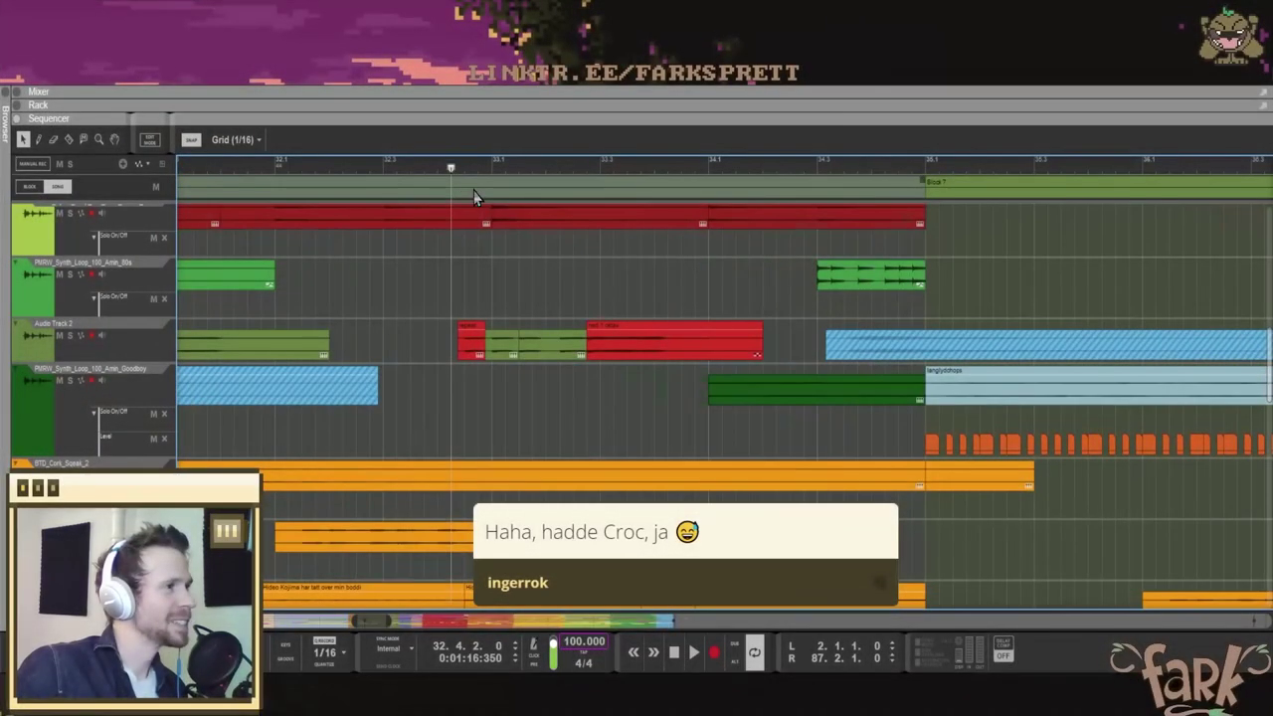
pyautogui.hscroll(-1, 489, 211)
pyautogui.press('g')
pyautogui.click(426, 169)
pyautogui.hscroll(-1, 486, 176)
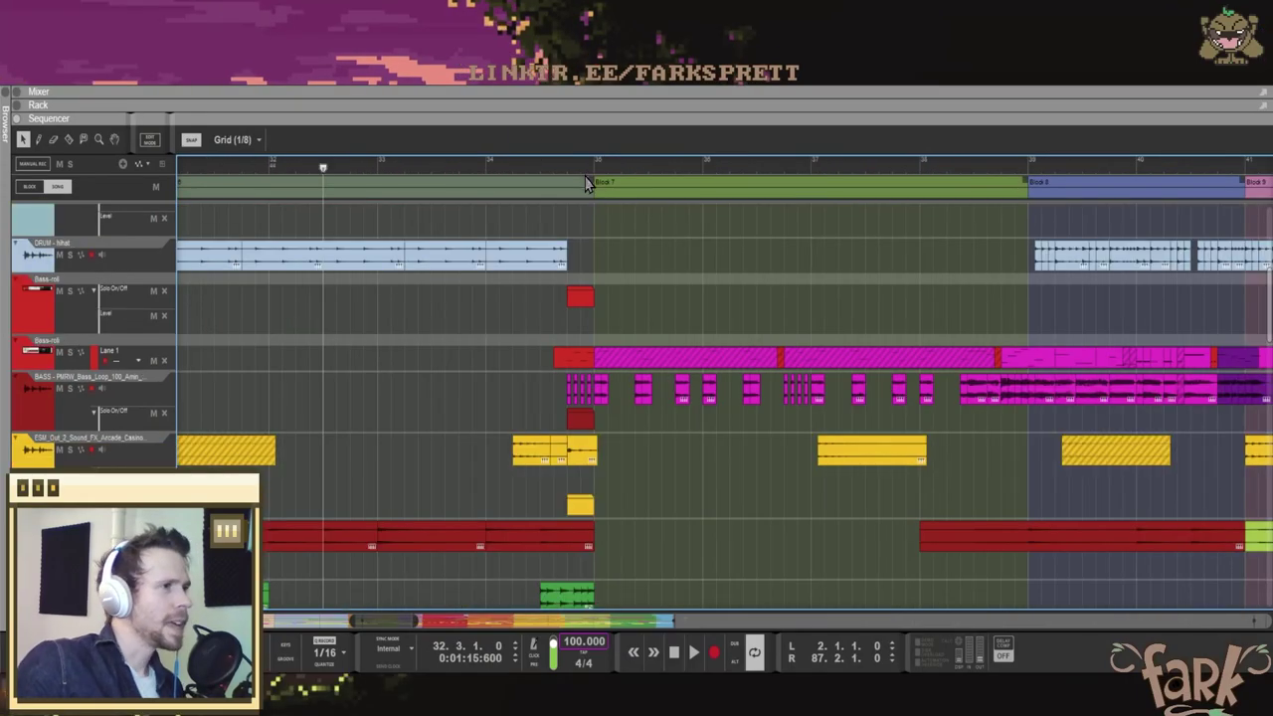
# Step: Place the song position at 34.3.2 and audition the transition from Block 6 into Block 7, then stop
pyautogui.click(566, 170)
pyautogui.press('h')
pyautogui.click(503, 169)
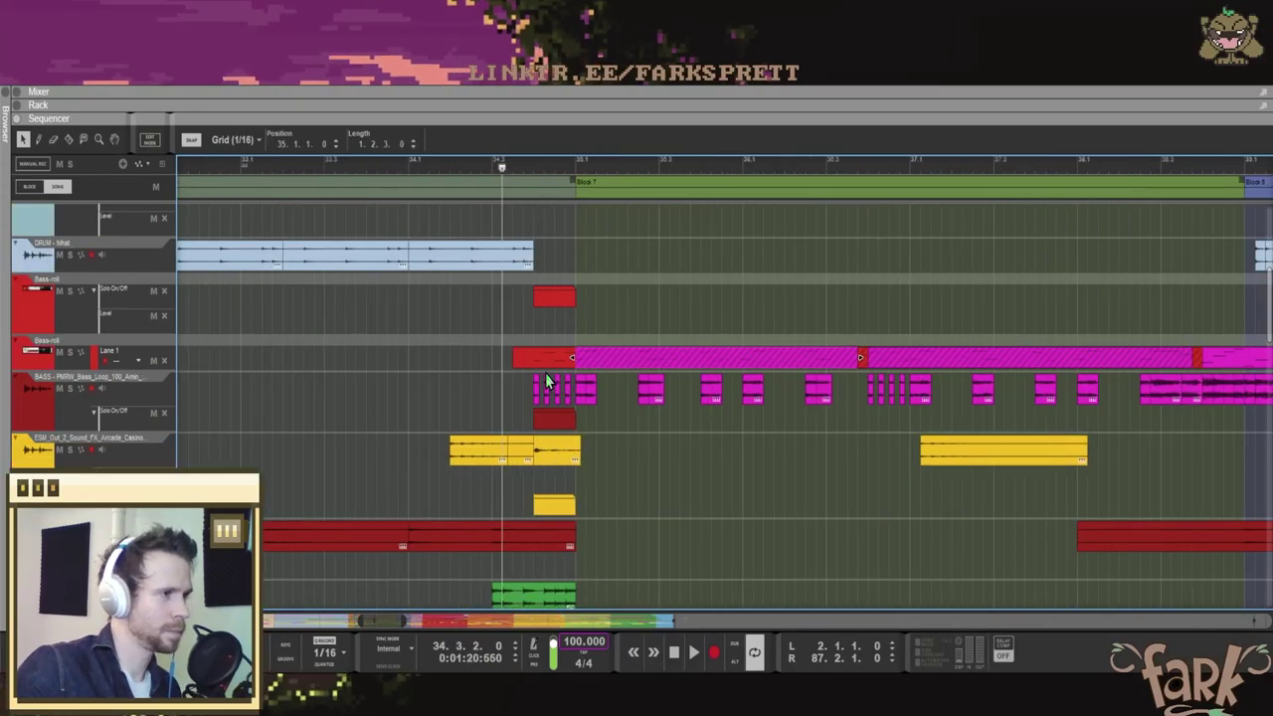
pyautogui.press('h')
pyautogui.press('h')
pyautogui.press('space')
pyautogui.press('space')
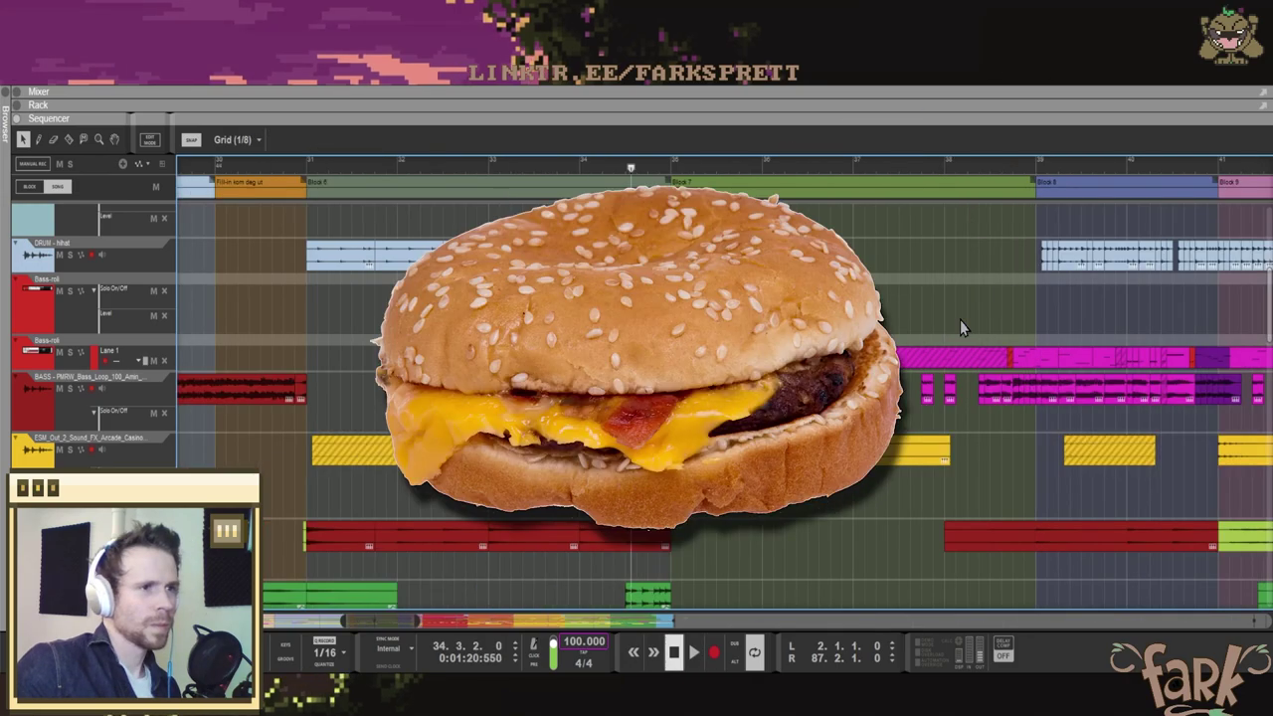
# Step: Place the song position at 35.1.1, the start of Block 7
pyautogui.scroll(2, 979, 308)
pyautogui.click(620, 176)
pyautogui.scroll(2, 552, 319)
pyautogui.click(514, 182)
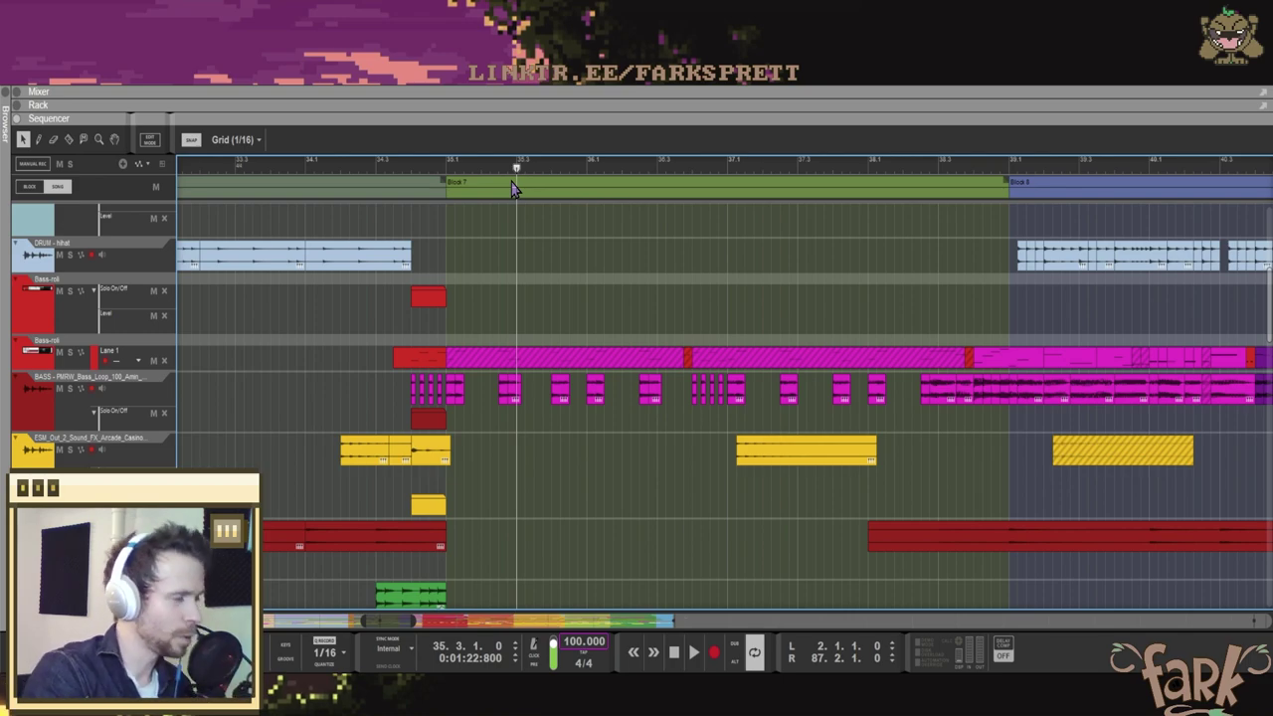
pyautogui.click(448, 169)
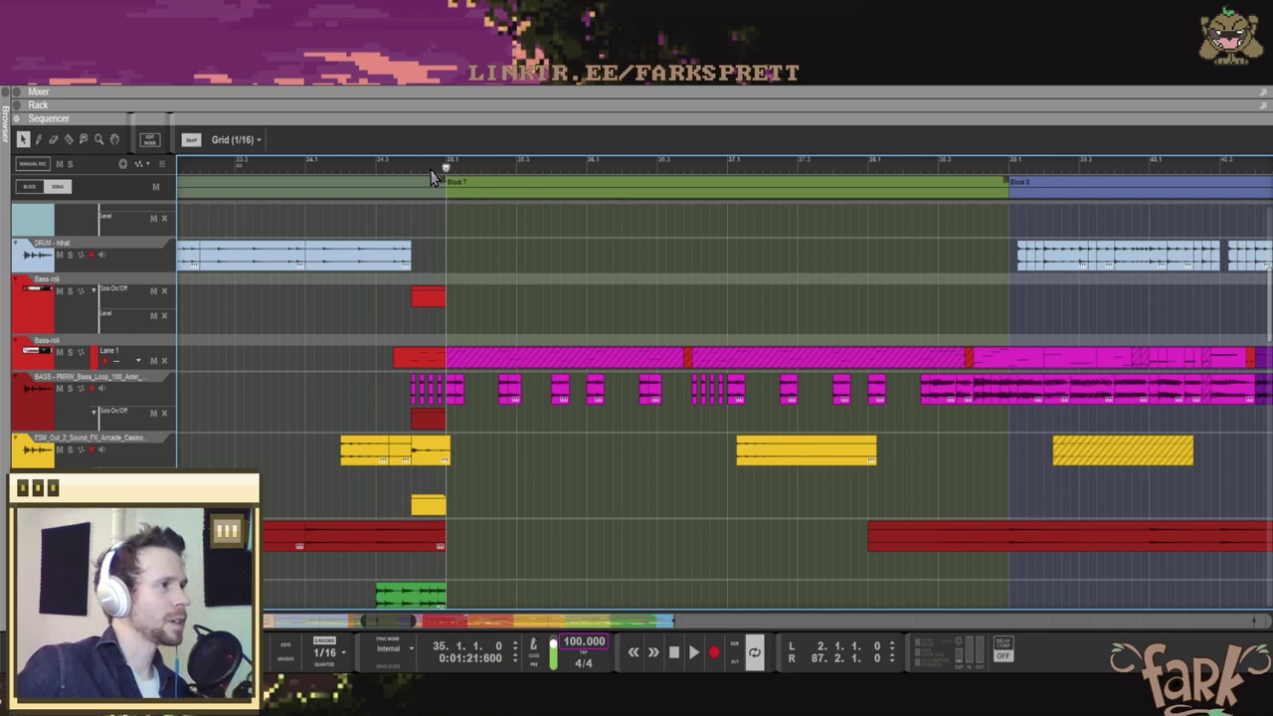
# Step: Play the soloed Bass-roll part from 34.4.3 through the first half of Block 7, then stop
pyautogui.scroll(2, 446, 182)
pyautogui.scroll(-4, 458, 197)
pyautogui.hscroll(1, 477, 303)
pyautogui.scroll(2, 467, 295)
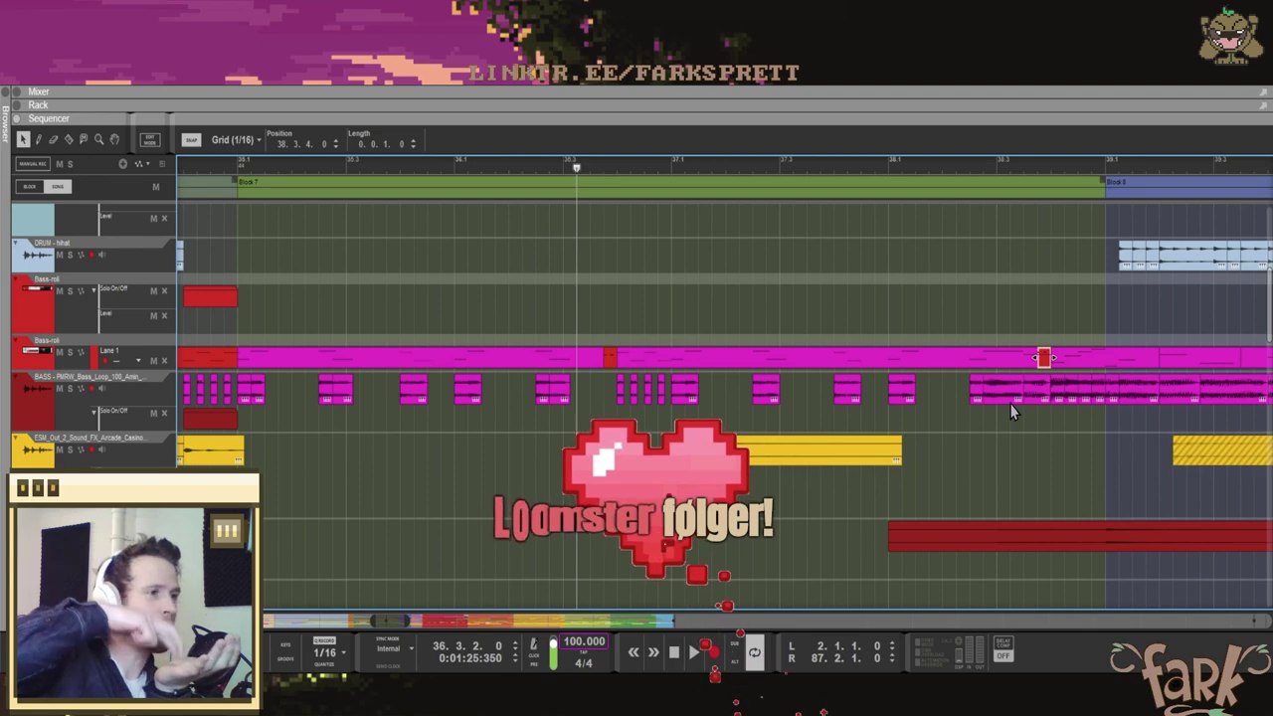
pyautogui.click(213, 169)
pyautogui.scroll(1, 217, 185)
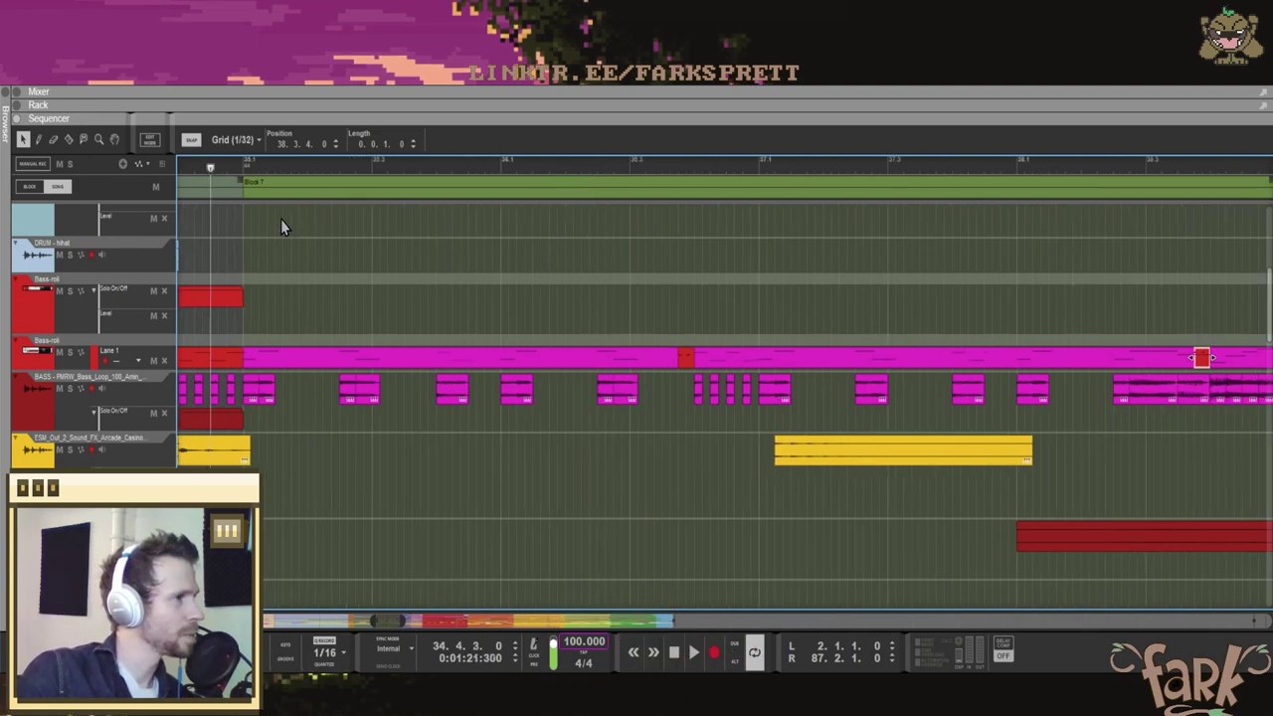
pyautogui.hscroll(-1, 427, 266)
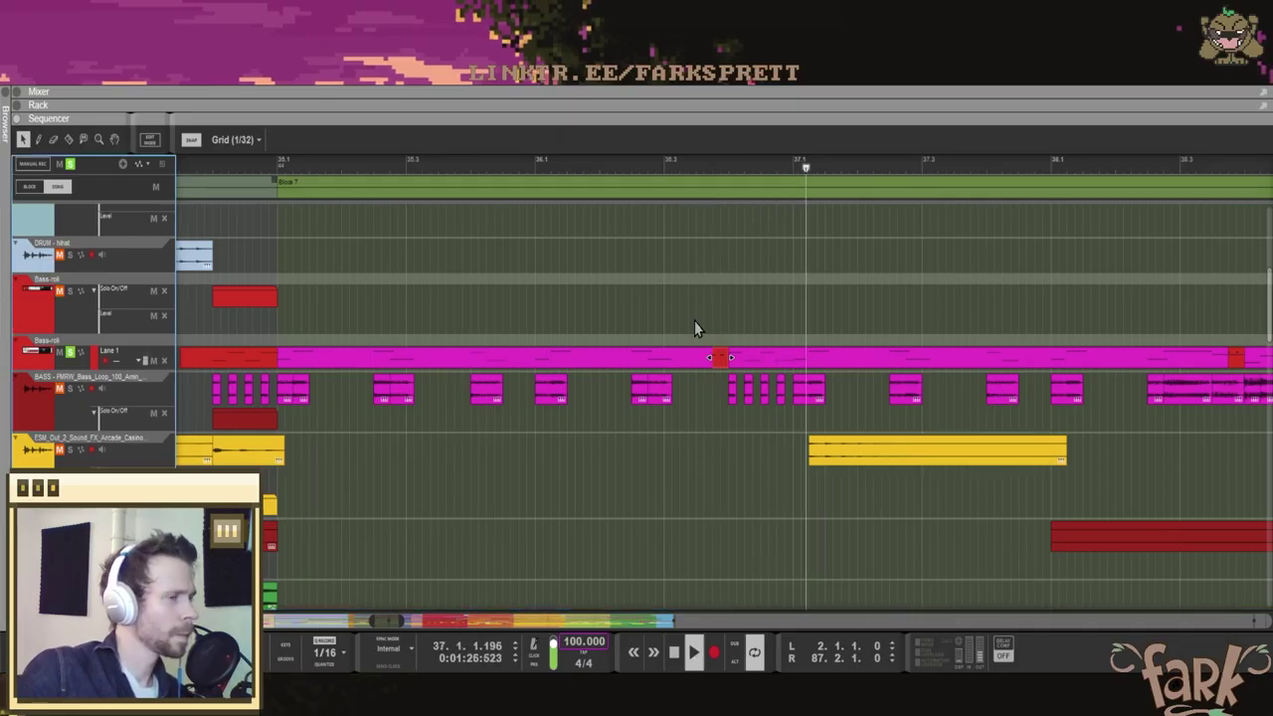
pyautogui.press('space')
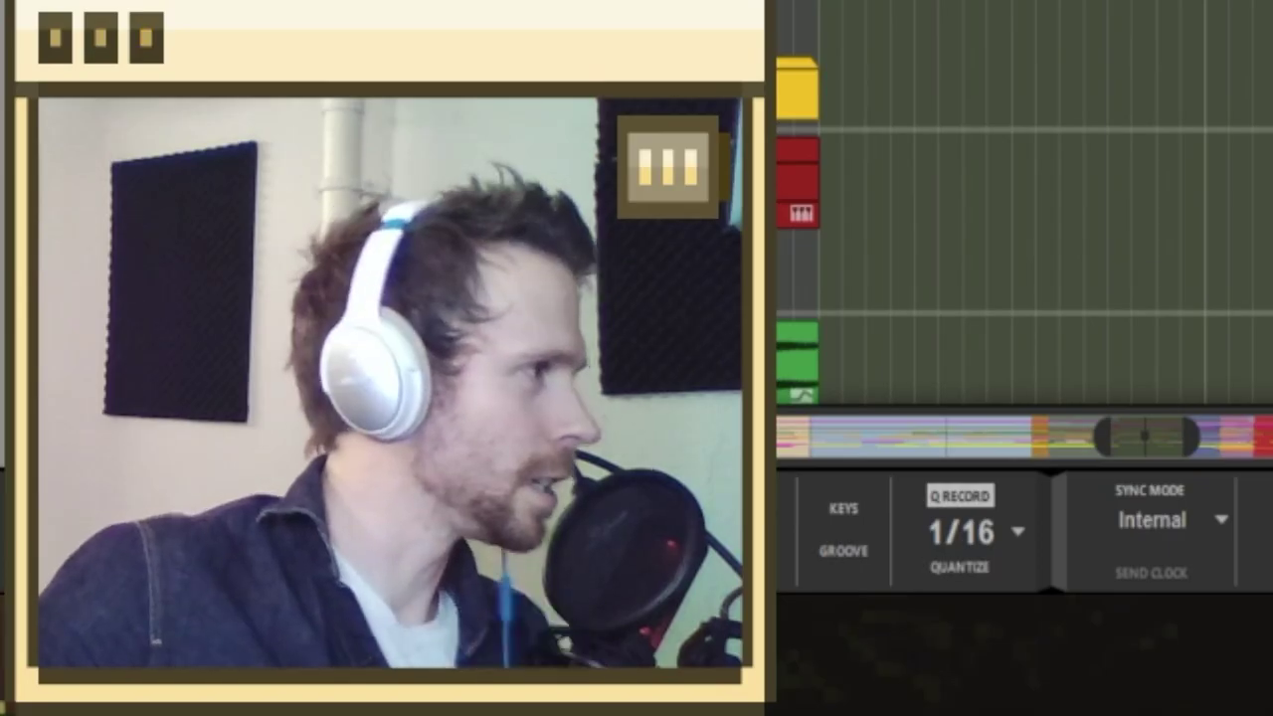
# Step: Examine the bass, sound effect and synth clips across Blocks 7 to 9
pyautogui.scroll(-5, 630, 298)
pyautogui.hscroll(1, 451, 351)
pyautogui.hscroll(1, 679, 324)
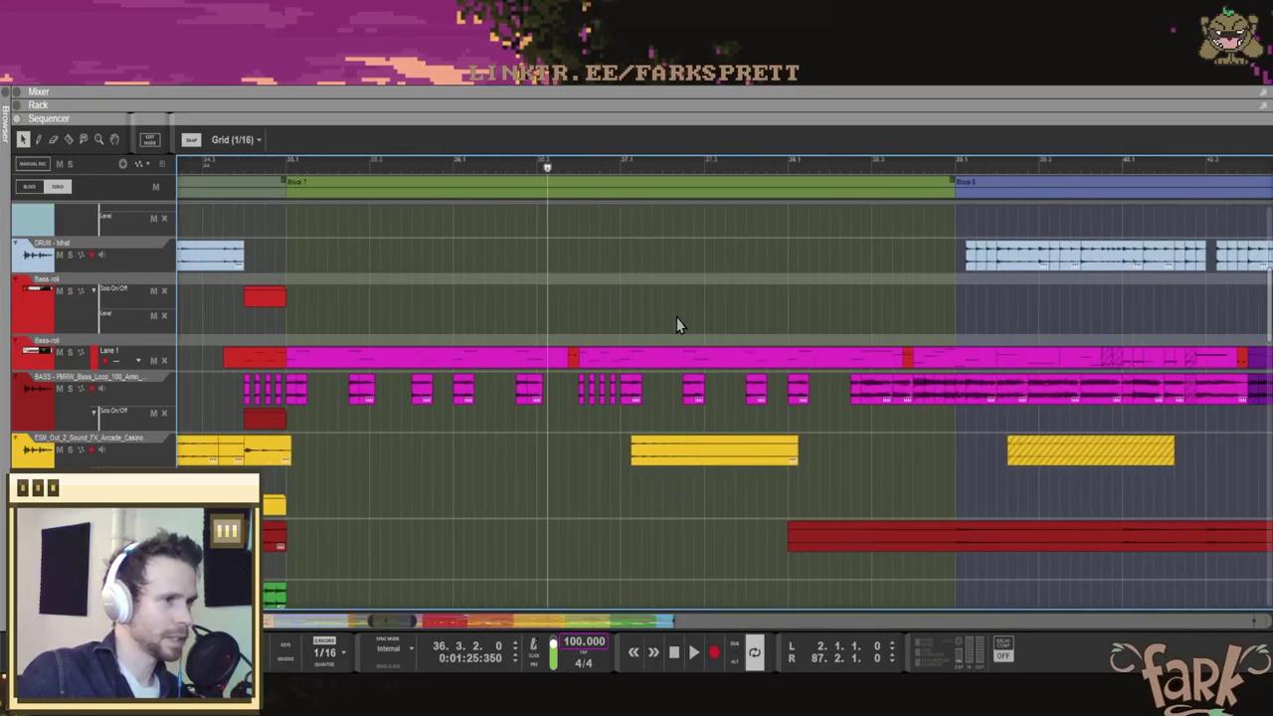
pyautogui.scroll(-2, 655, 447)
pyautogui.scroll(3, 600, 440)
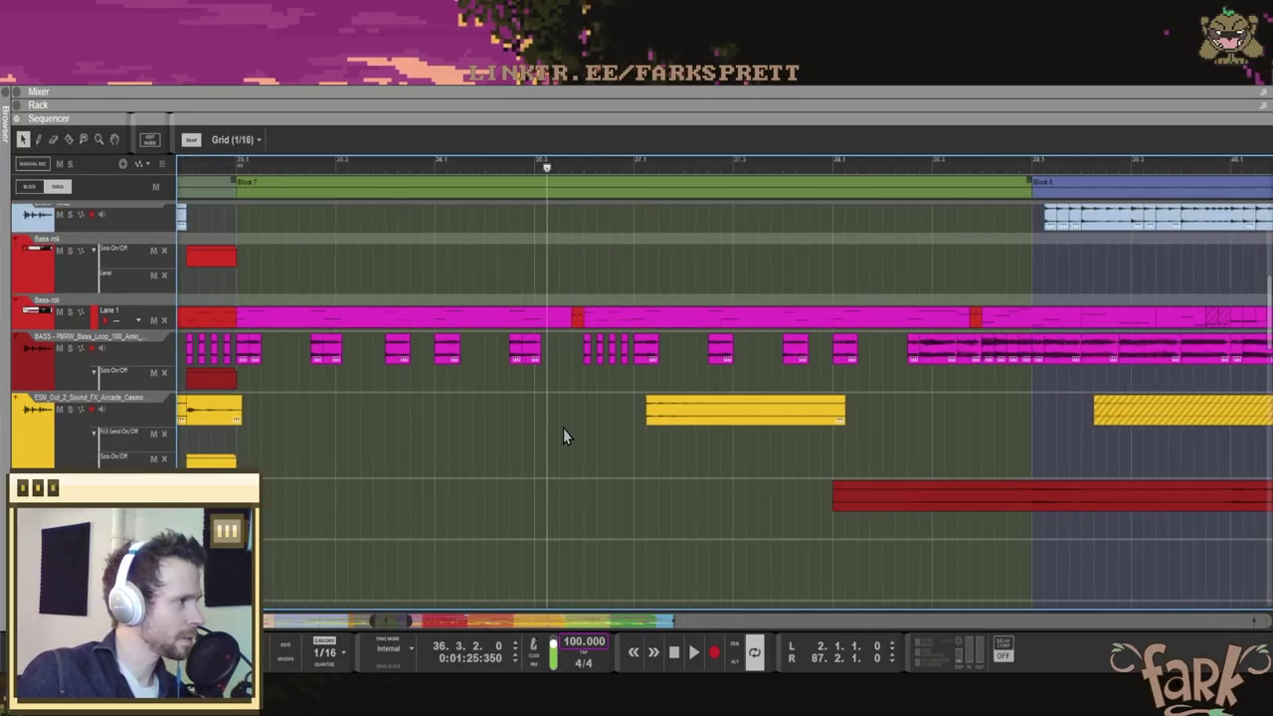
pyautogui.hscroll(1, 567, 434)
pyautogui.scroll(-4, 551, 428)
pyautogui.scroll(-4, 587, 423)
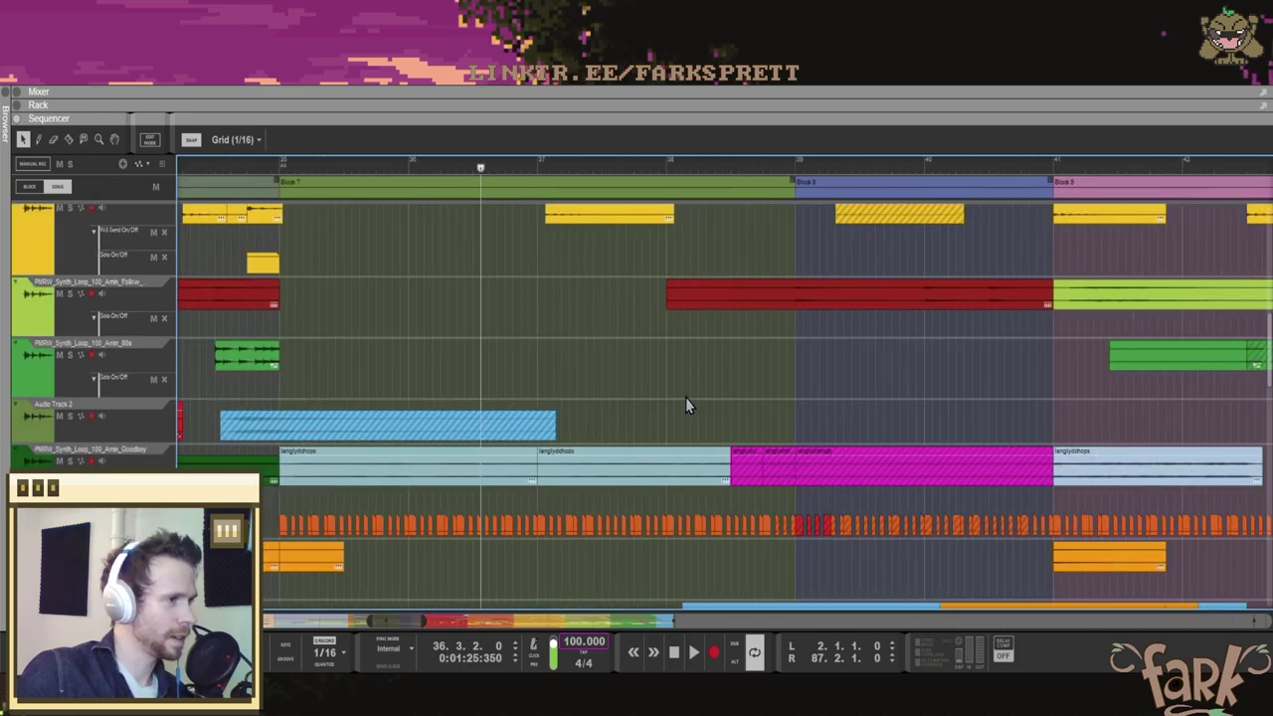
# Step: Select the muted magenta langlydshops clips running from 38.3.1 through Block 8
pyautogui.moveTo(809, 454); pyautogui.dragTo(809, 455)
pyautogui.scroll(2, 700, 414)
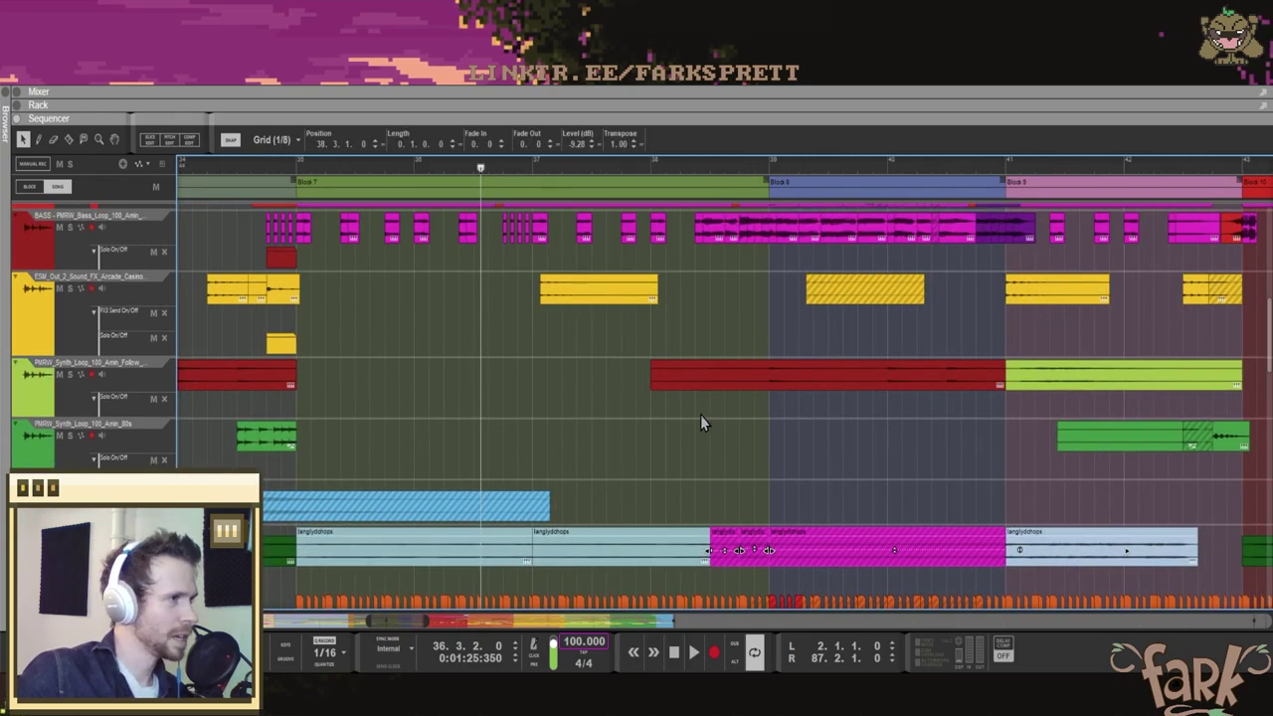
pyautogui.scroll(1, 720, 416)
pyautogui.scroll(1, 636, 412)
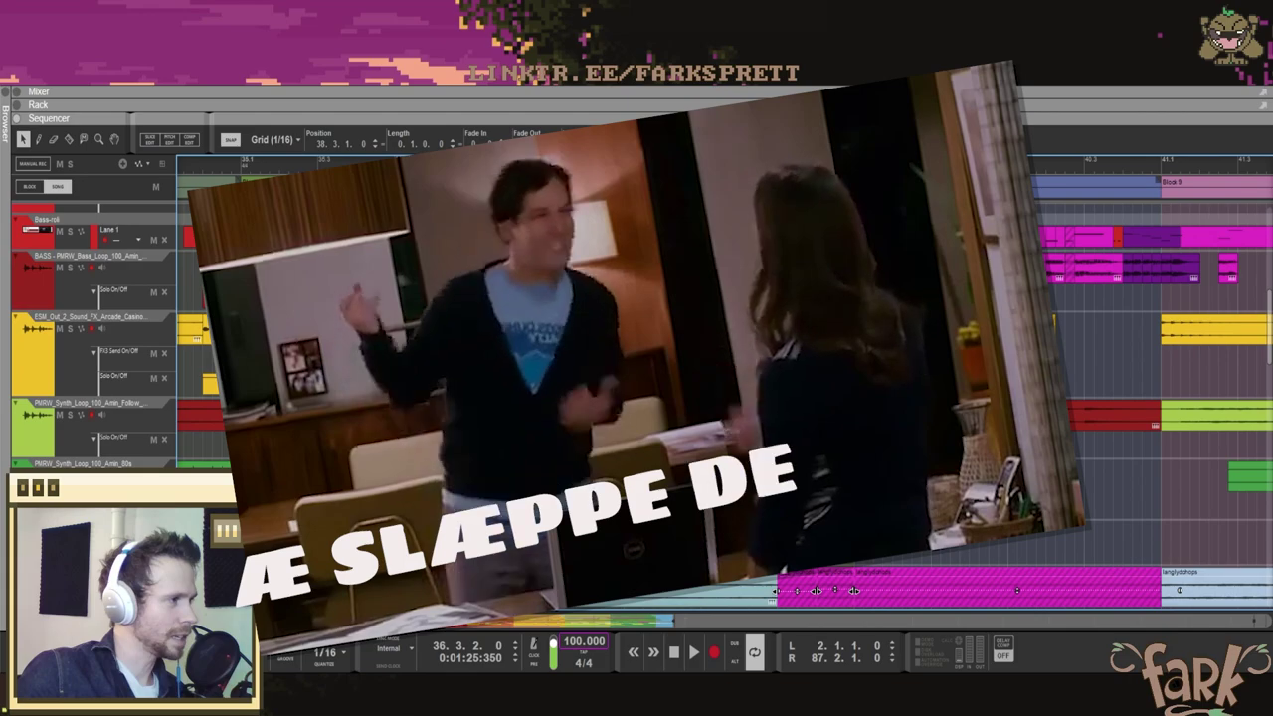
pyautogui.scroll(-3, 526, 443)
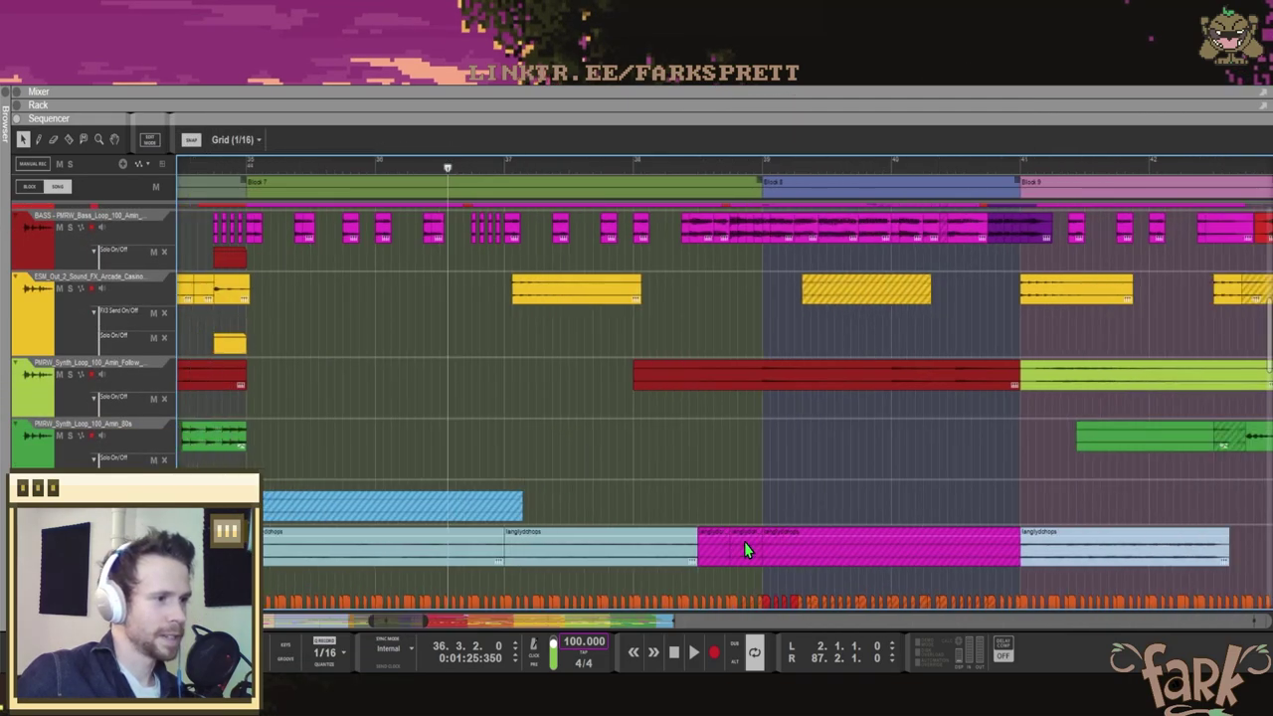
pyautogui.click(714, 555)
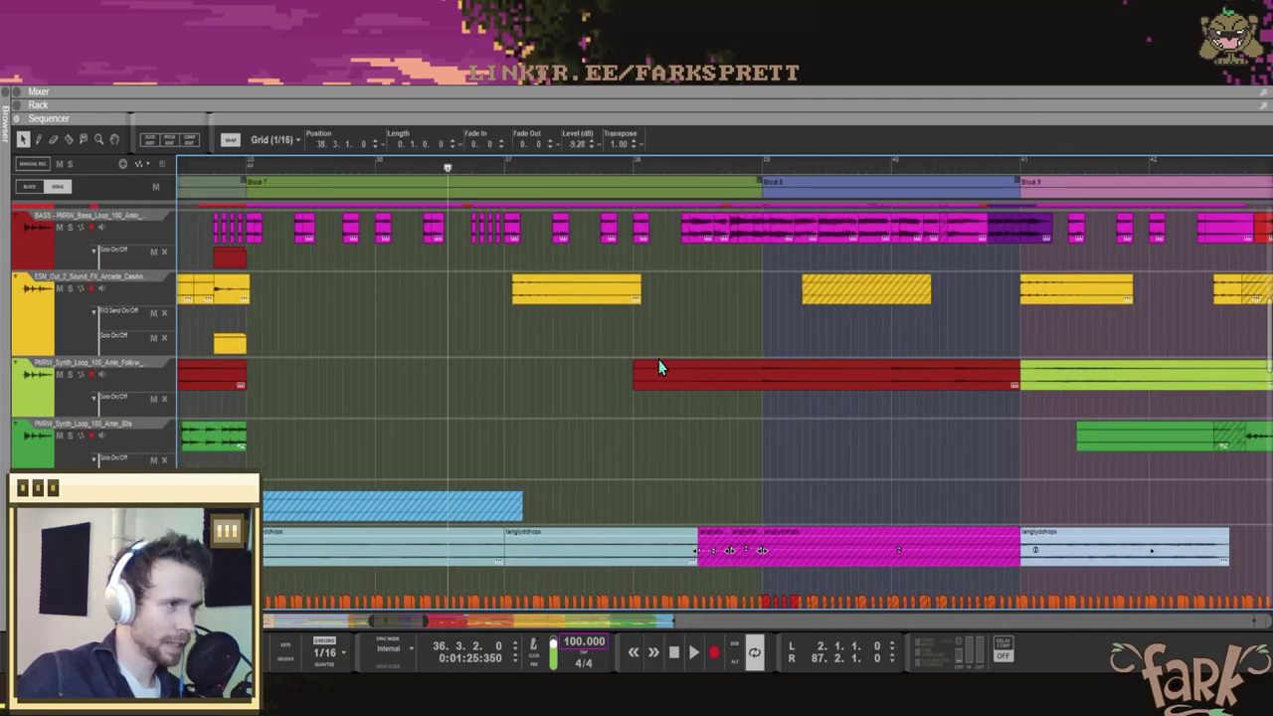
# Step: Play the song from 37.3.3 through Block 8 into Block 9 with the langlydshops clips selected, then stop
pyautogui.scroll(2, 674, 409)
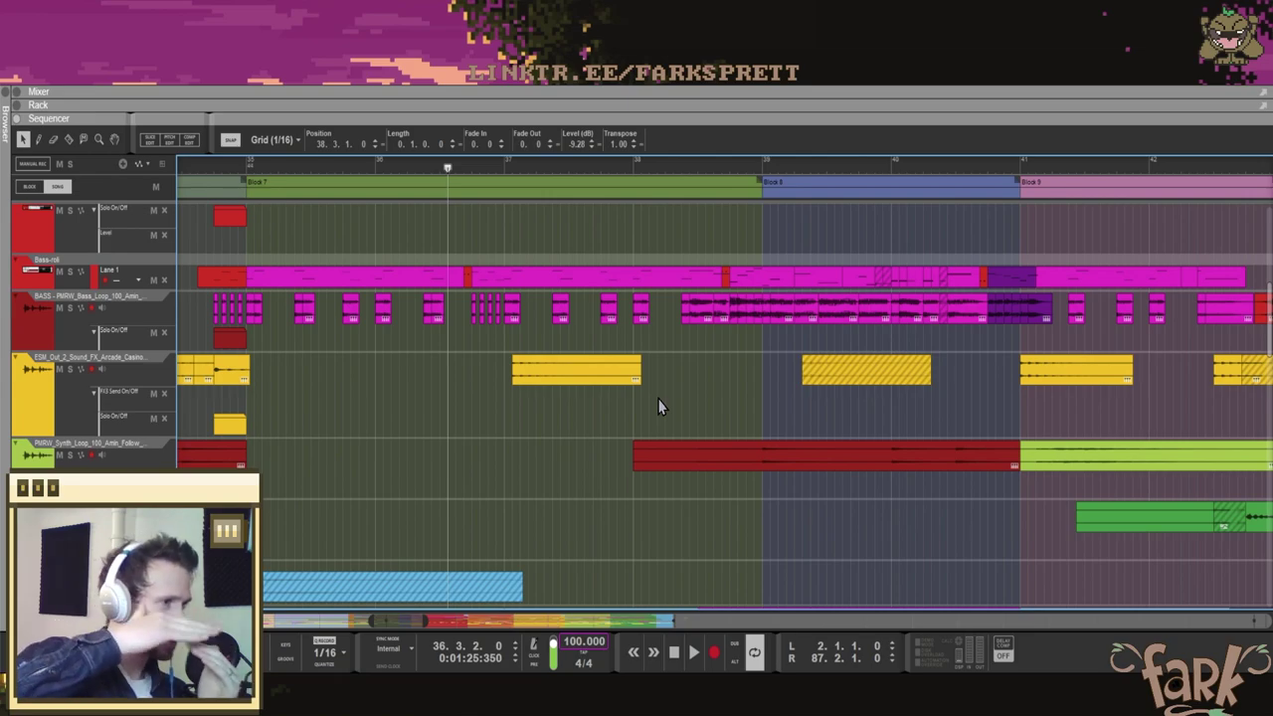
pyautogui.click(584, 167)
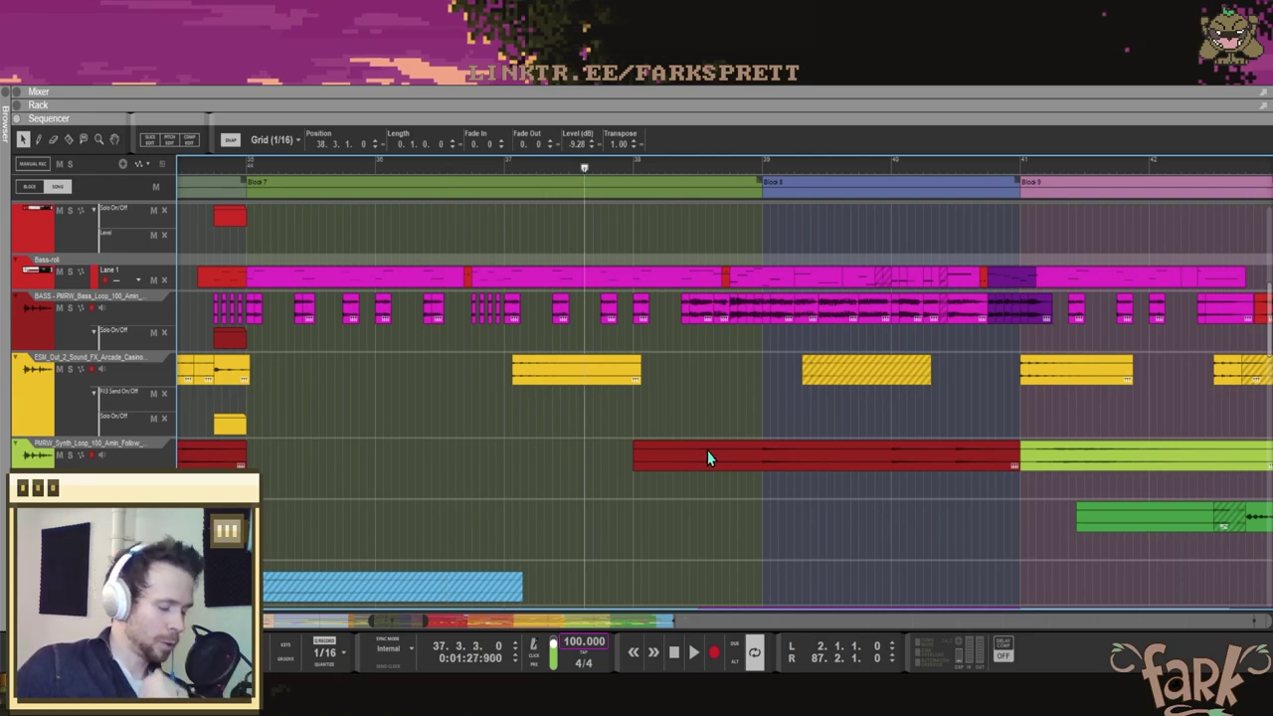
pyautogui.scroll(-2, 707, 450)
pyautogui.press('h')
pyautogui.hscroll(1, 817, 554)
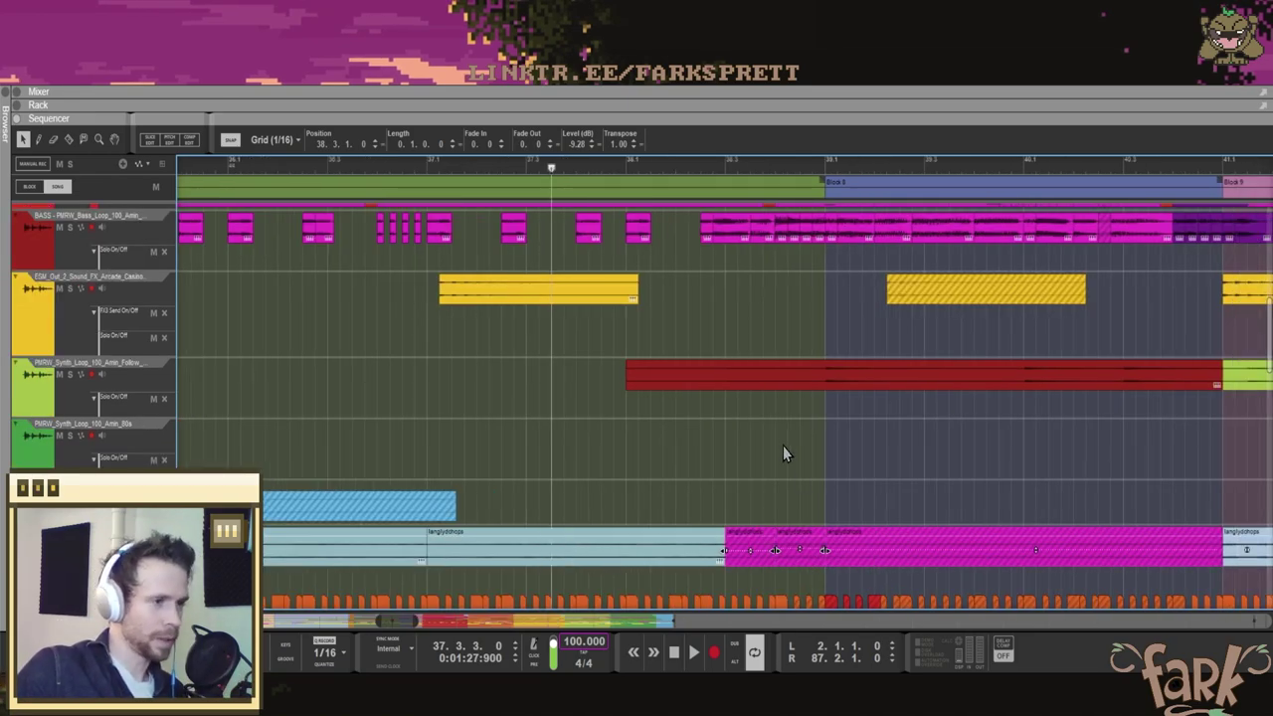
pyautogui.scroll(-3, 701, 458)
pyautogui.scroll(-2, 657, 454)
pyautogui.scroll(1, 610, 337)
pyautogui.press('space')
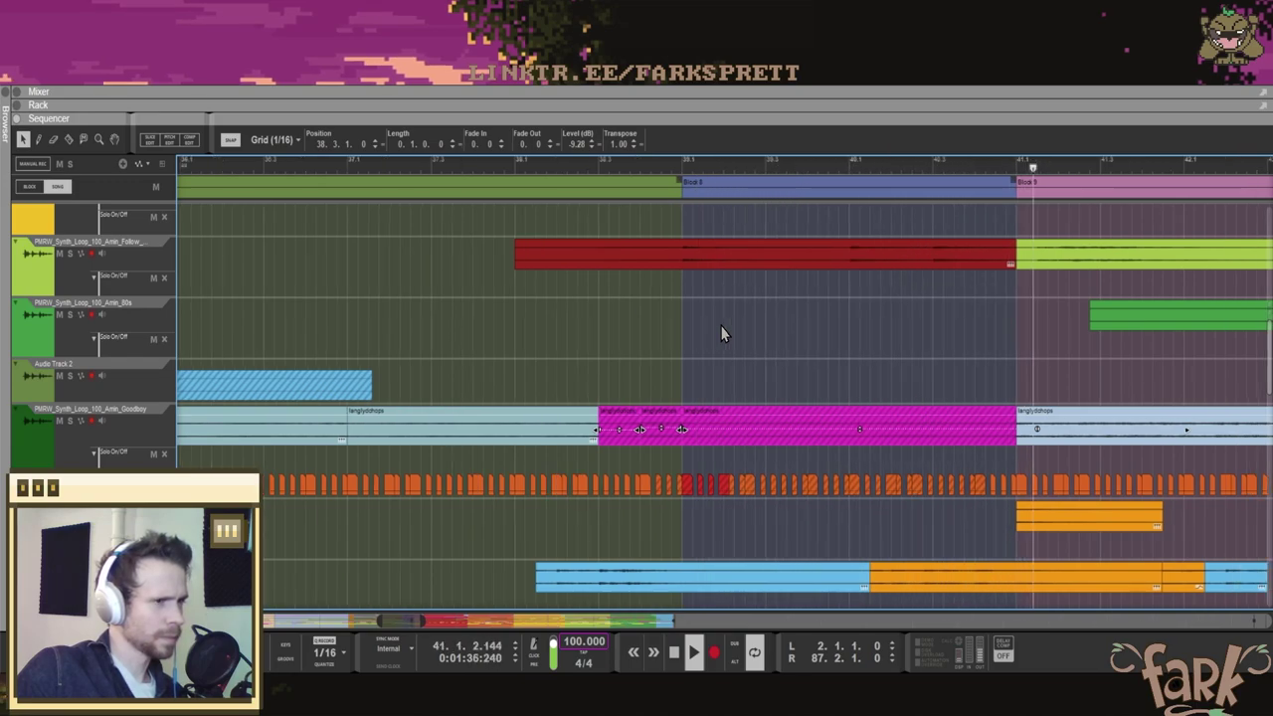
pyautogui.press('space')
pyautogui.click(715, 355)
pyautogui.moveTo(699, 400); pyautogui.dragTo(746, 423)
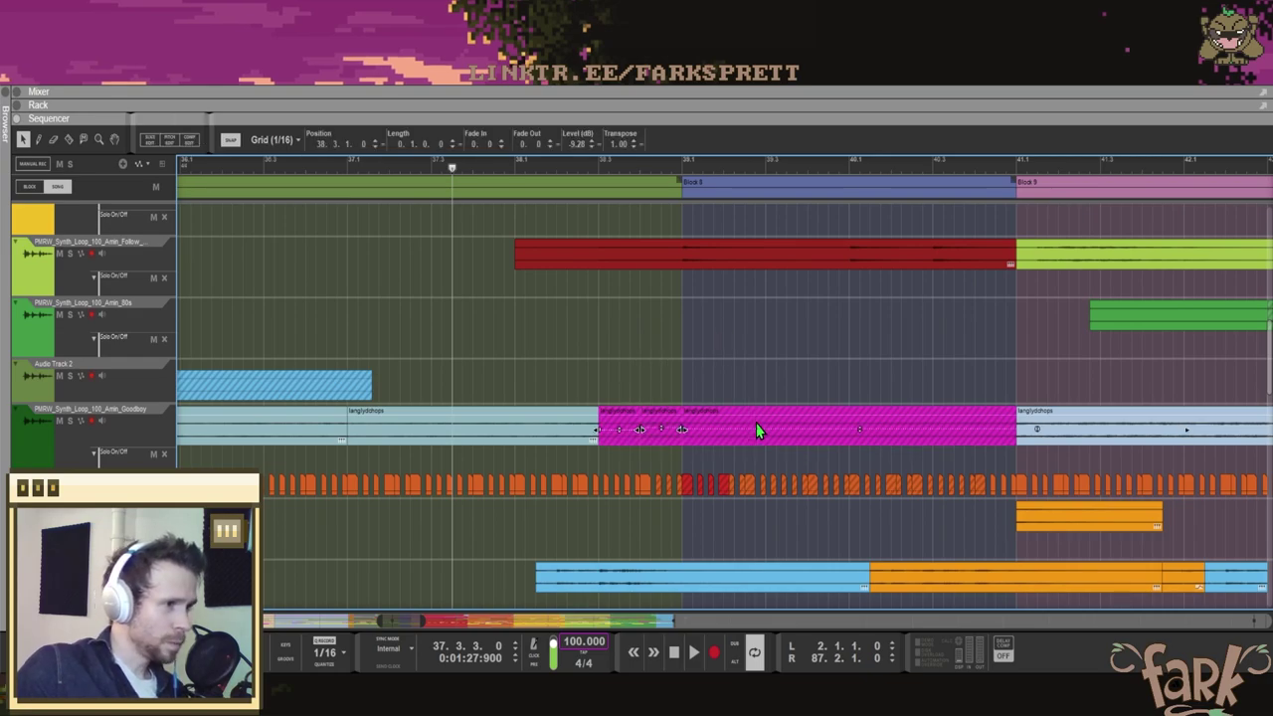
# Step: Unmute the selected magenta langlydshops clips running from 38.3.1 through Block 8
pyautogui.press('m')
pyautogui.scroll(-2, 746, 432)
pyautogui.press('g')
pyautogui.press('g')
pyautogui.press('g')
pyautogui.press('g')
pyautogui.scroll(-1, 522, 489)
# Step: Audition the soloed koring vocal track through Block 8 into Block 9, turn its solo off and stop playback
pyautogui.moveTo(490, 435); pyautogui.dragTo(918, 520)
pyautogui.scroll(-5, 557, 506)
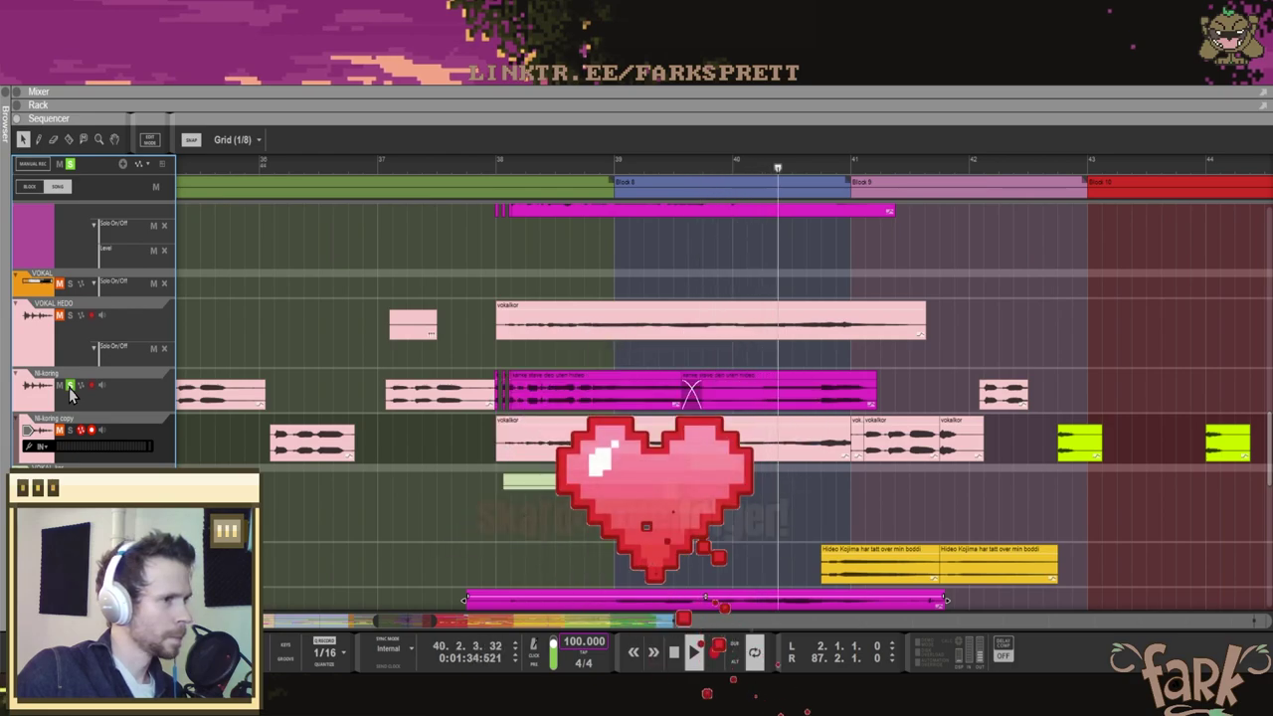
pyautogui.click(69, 385)
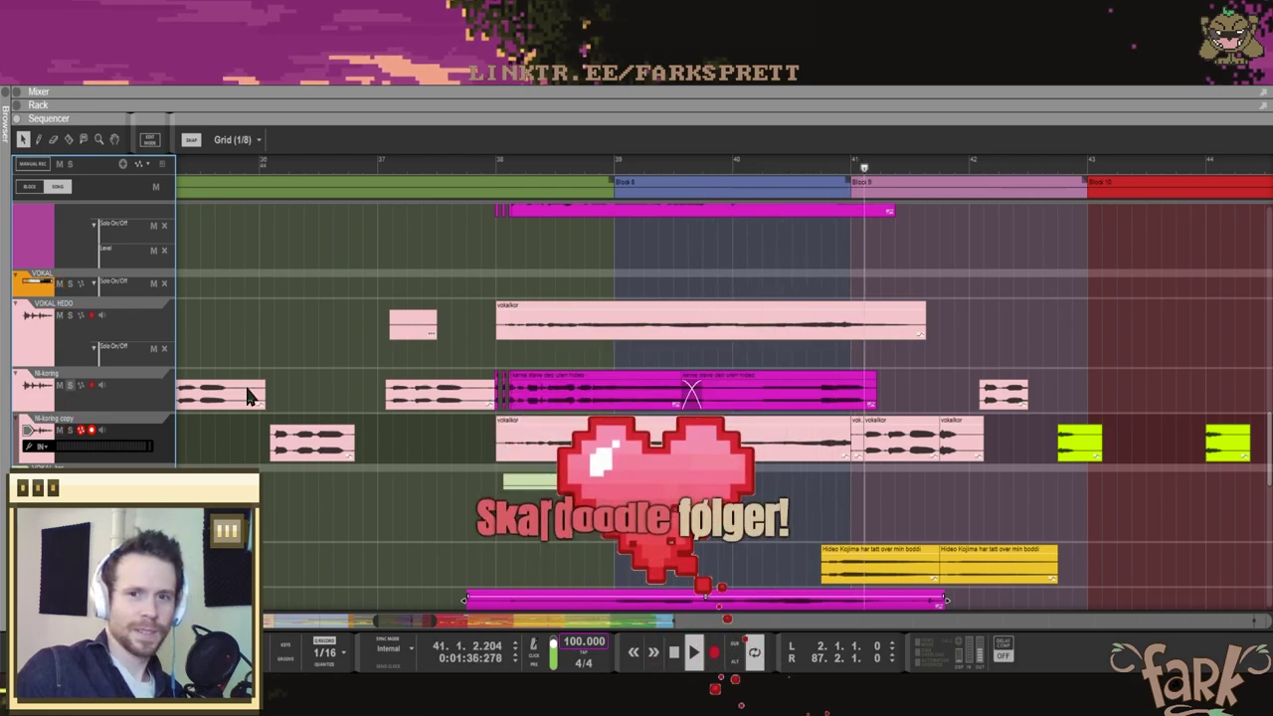
pyautogui.press('space')
# Step: Review the vocal clips from the end of Block 7 through Blocks 8, 9 and 10
pyautogui.scroll(1, 456, 360)
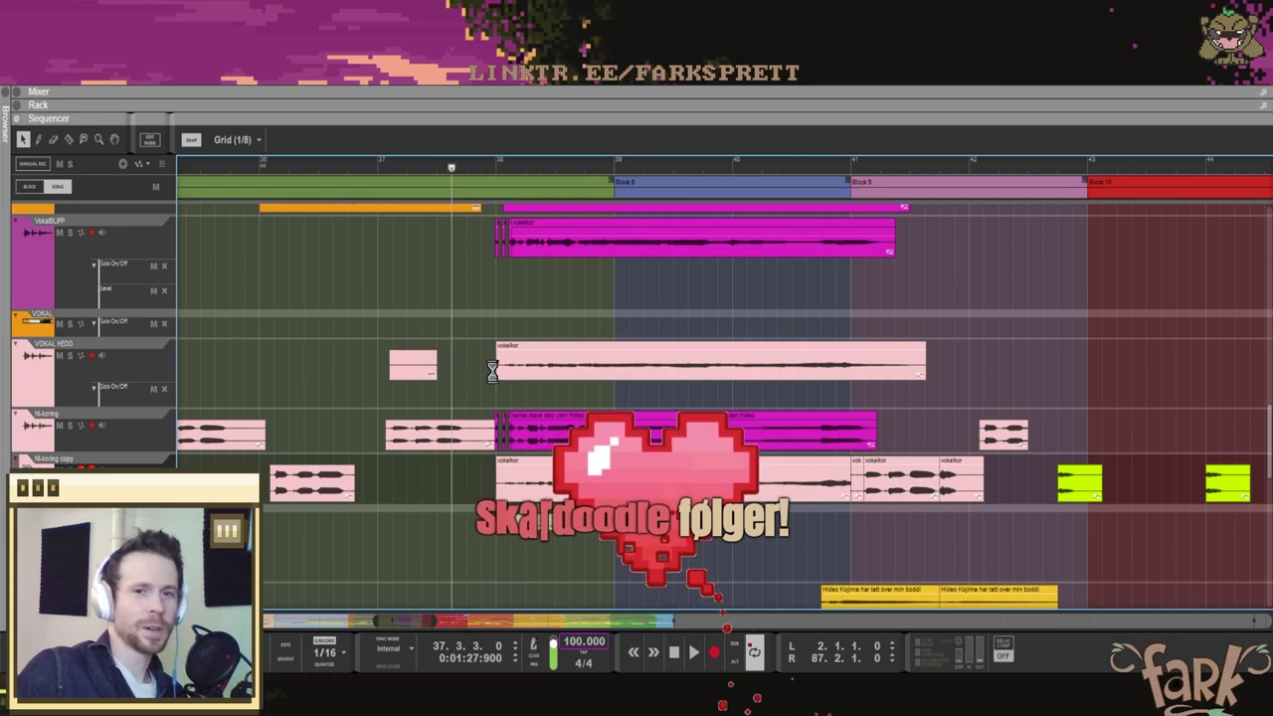
pyautogui.scroll(3, 507, 334)
pyautogui.press('g')
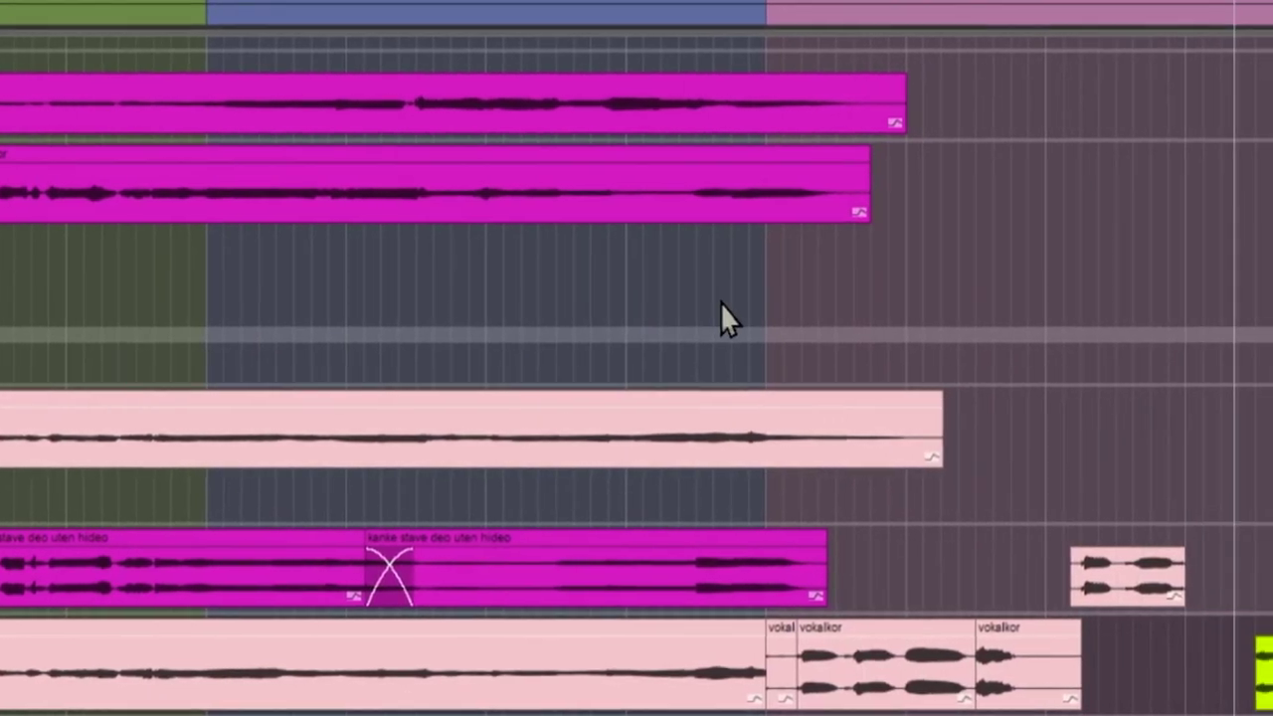
pyautogui.scroll(3, 484, 189)
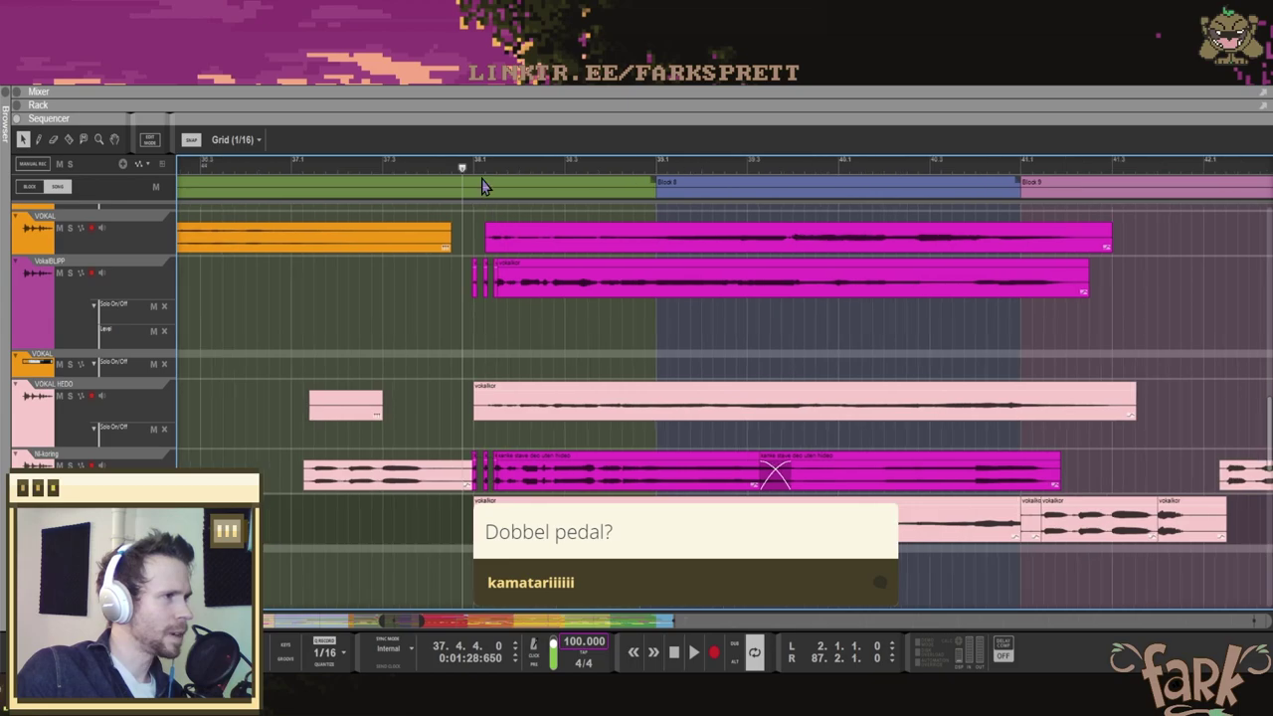
pyautogui.scroll(-4, 497, 371)
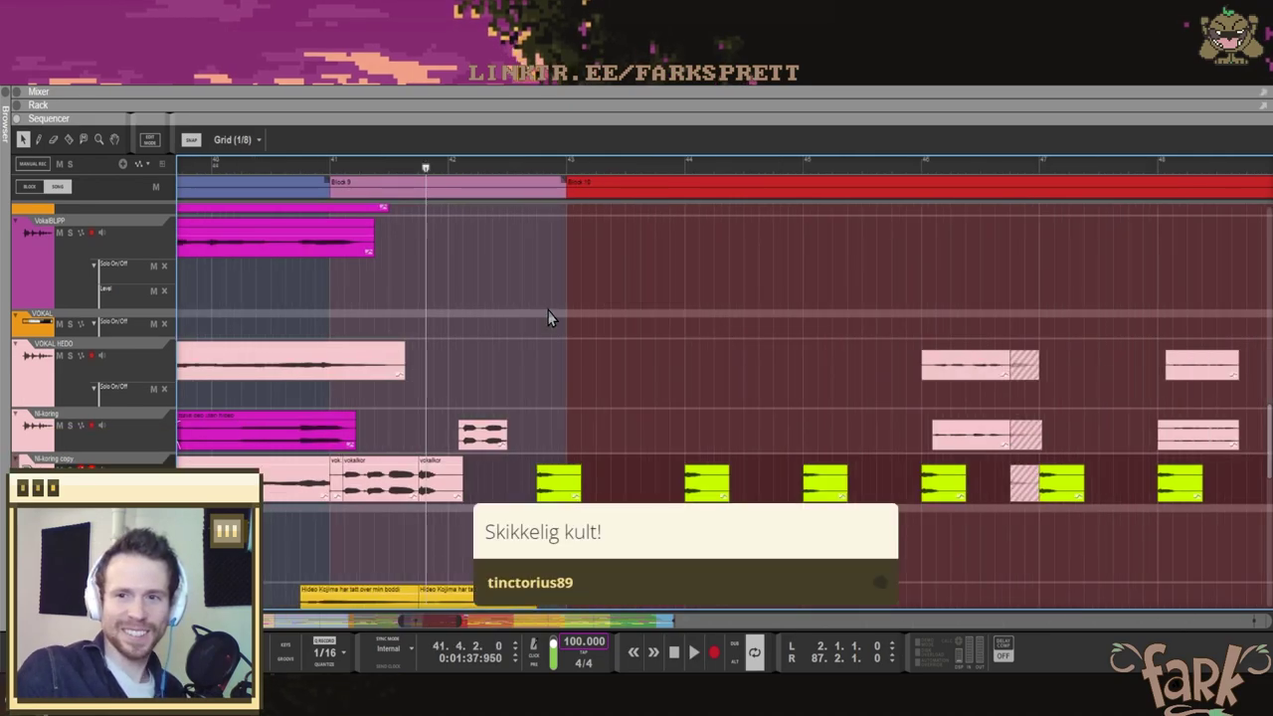
pyautogui.hscroll(-3, 548, 394)
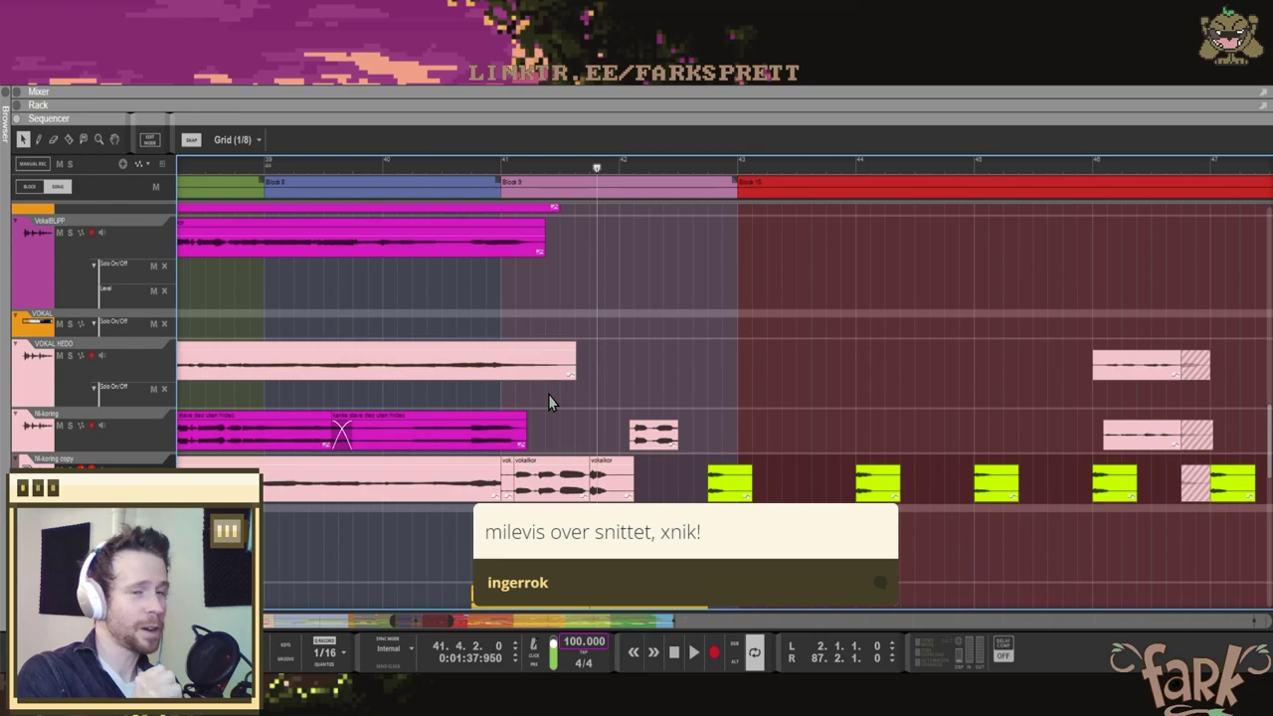
# Step: Select the vokalkor clip on the VOKAL HEDO track and examine the surrounding drum, effect, synth and lead tracks across Blocks 7 to 11
pyautogui.click(477, 369)
pyautogui.scroll(-3, 477, 369)
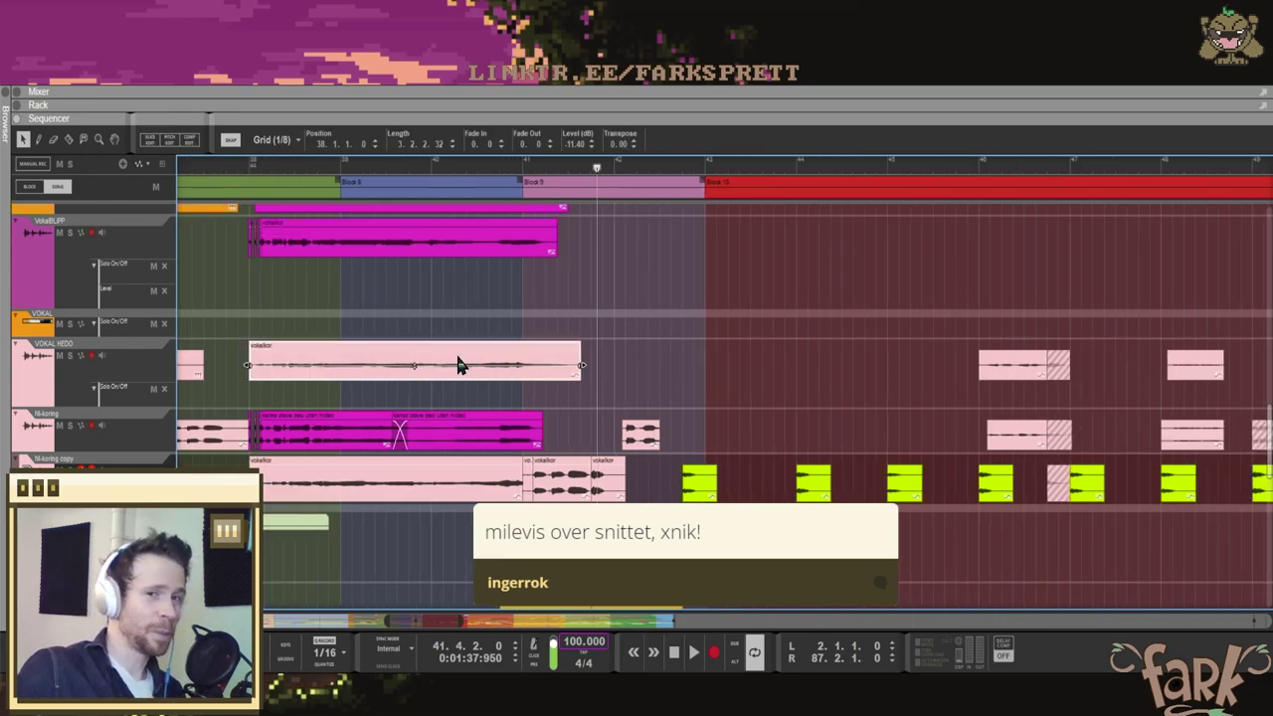
pyautogui.press('g')
pyautogui.scroll(-10, 96, 361)
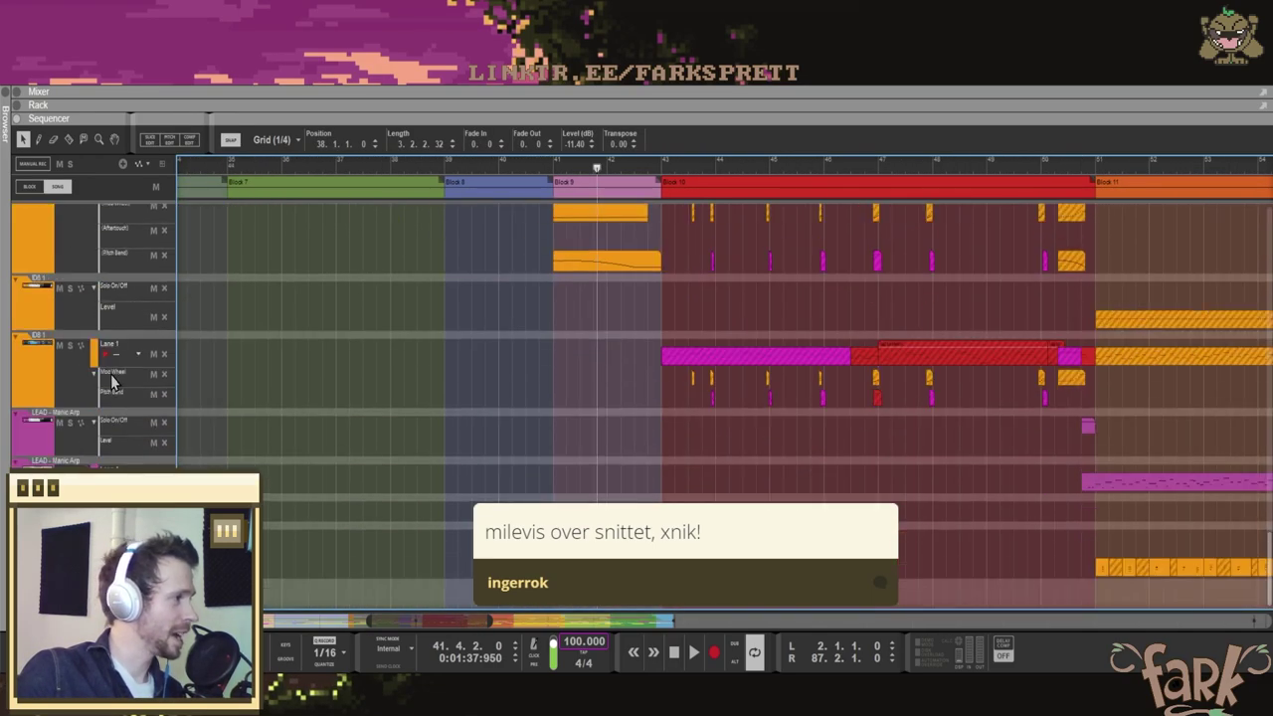
pyautogui.scroll(10, 114, 407)
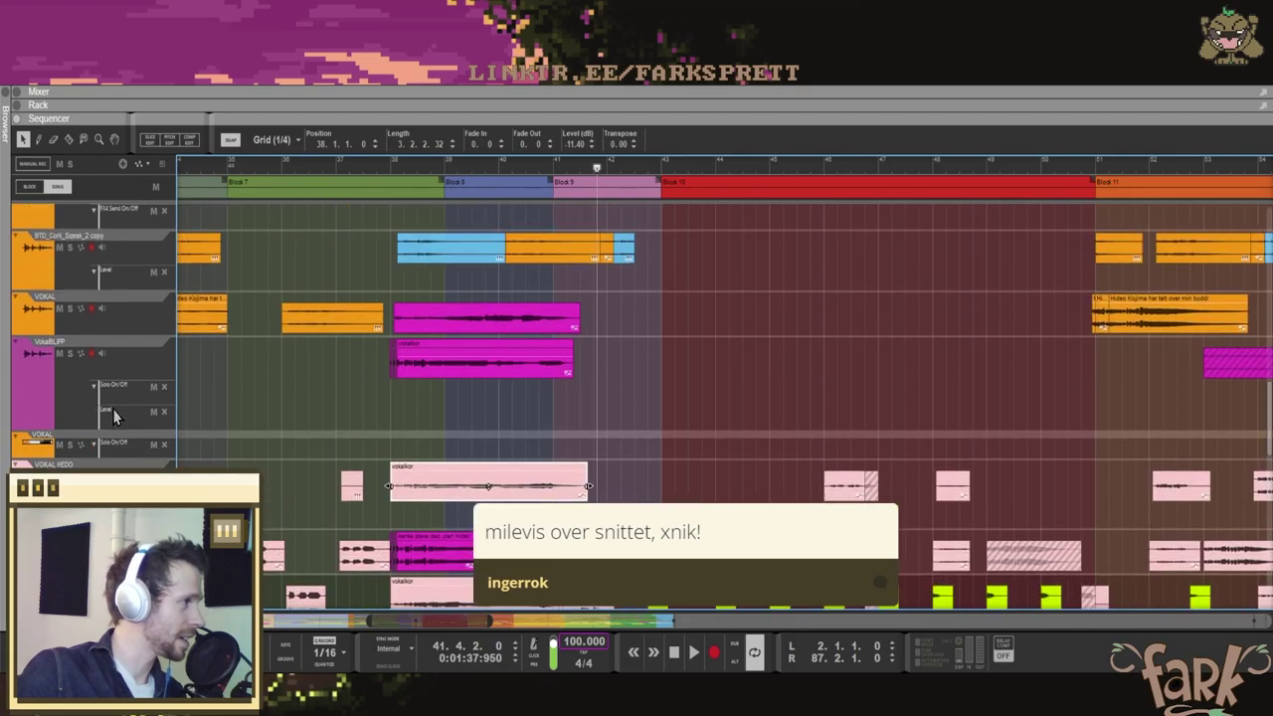
pyautogui.scroll(10, 113, 416)
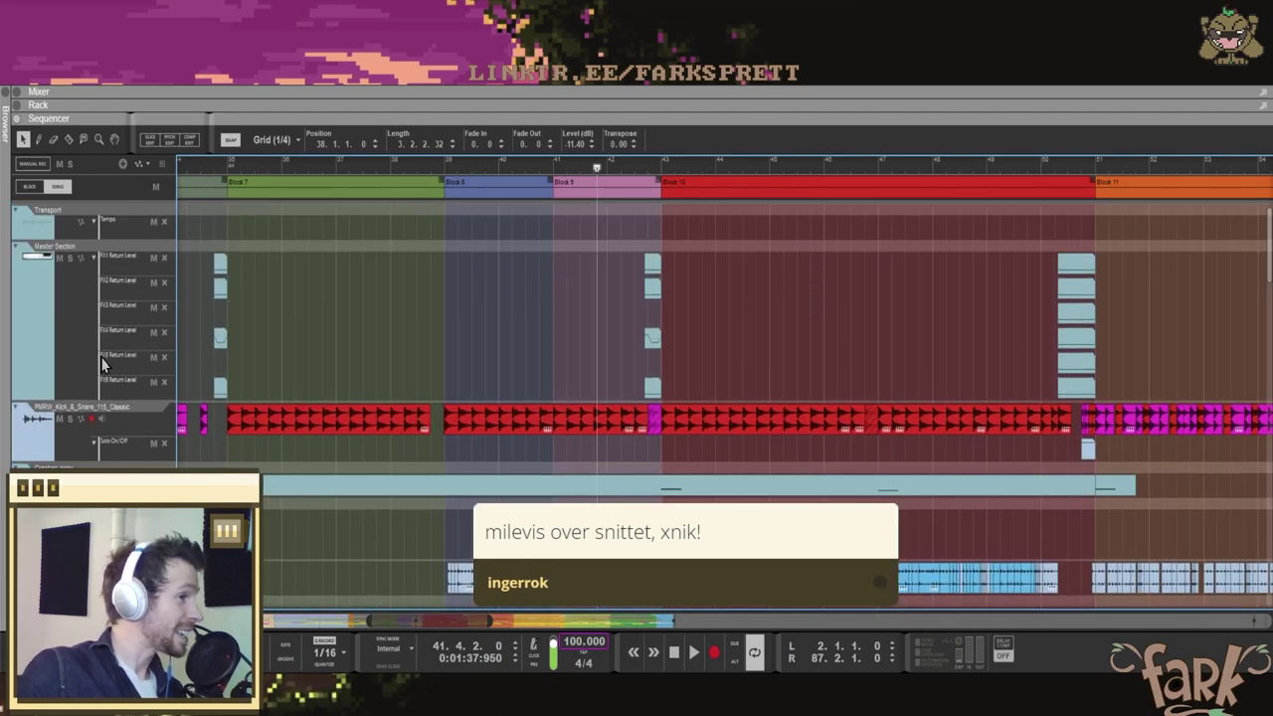
pyautogui.scroll(-6, 490, 392)
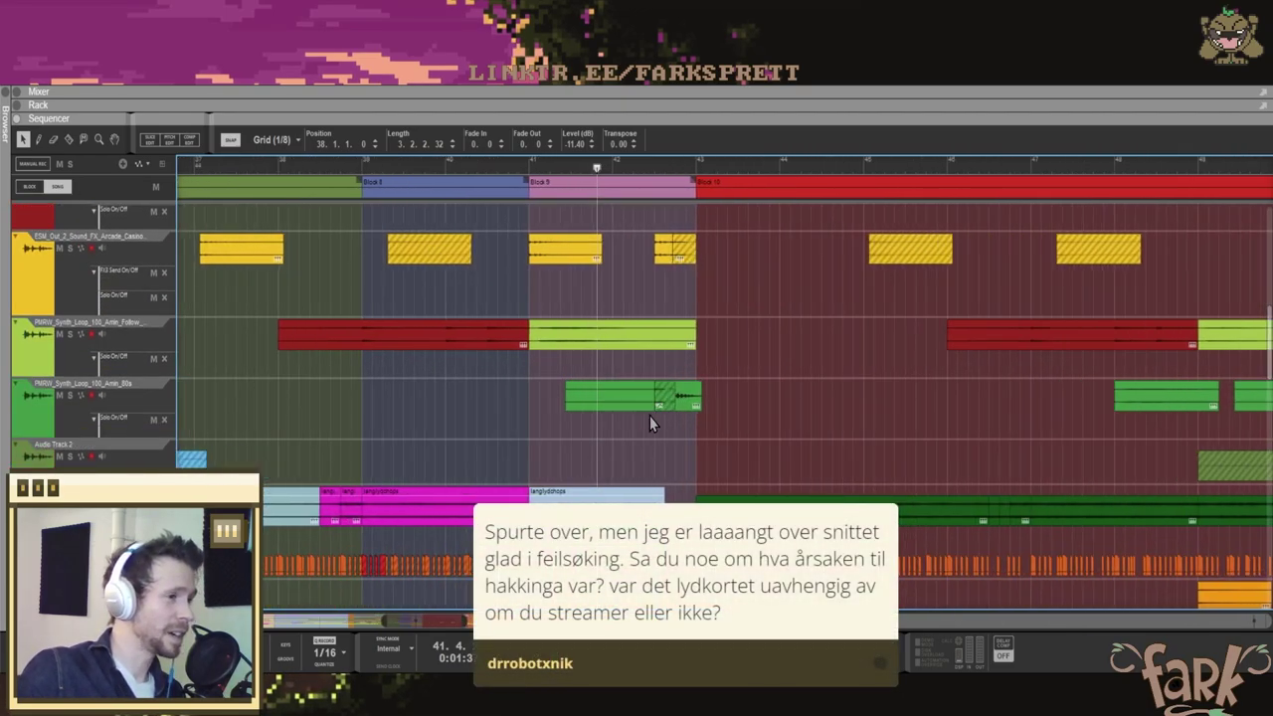
pyautogui.scroll(1, 649, 416)
pyautogui.scroll(7, 628, 436)
pyautogui.scroll(-3, 628, 441)
pyautogui.scroll(2, 624, 445)
pyautogui.scroll(-3, 619, 460)
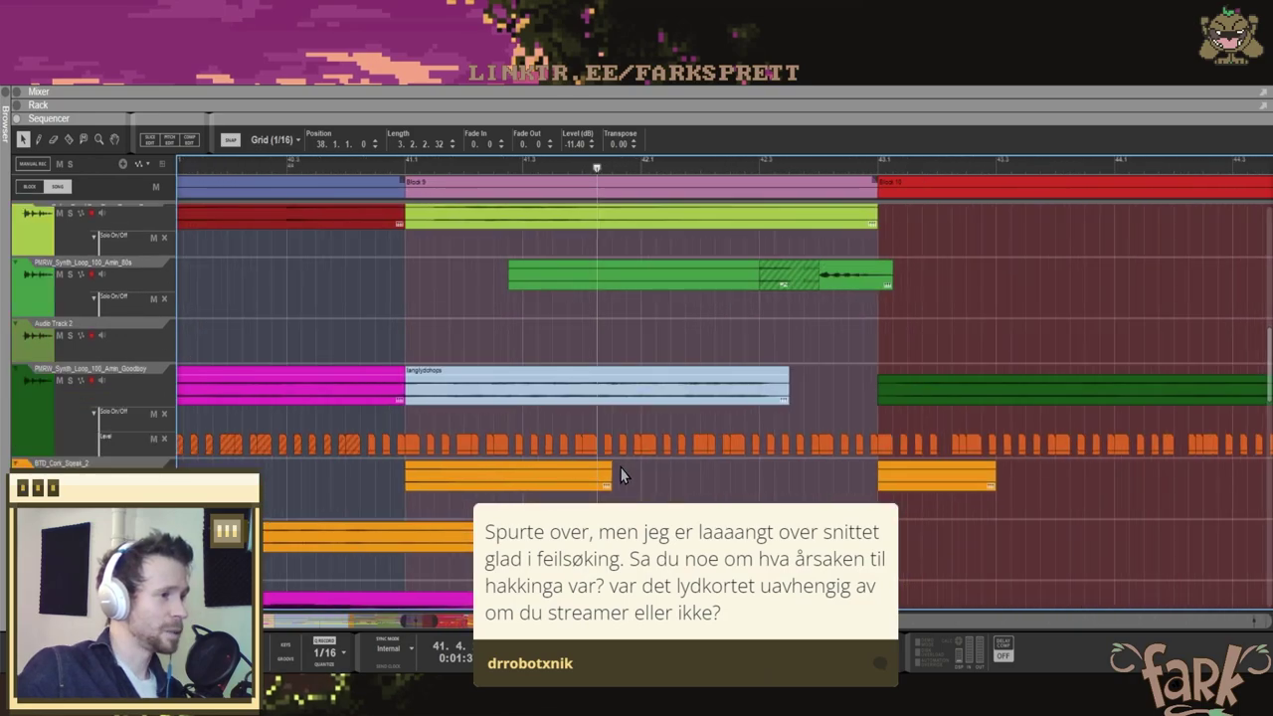
# Step: Play the song from 40.4.4 through Block 9, then stop
pyautogui.scroll(-2, 624, 482)
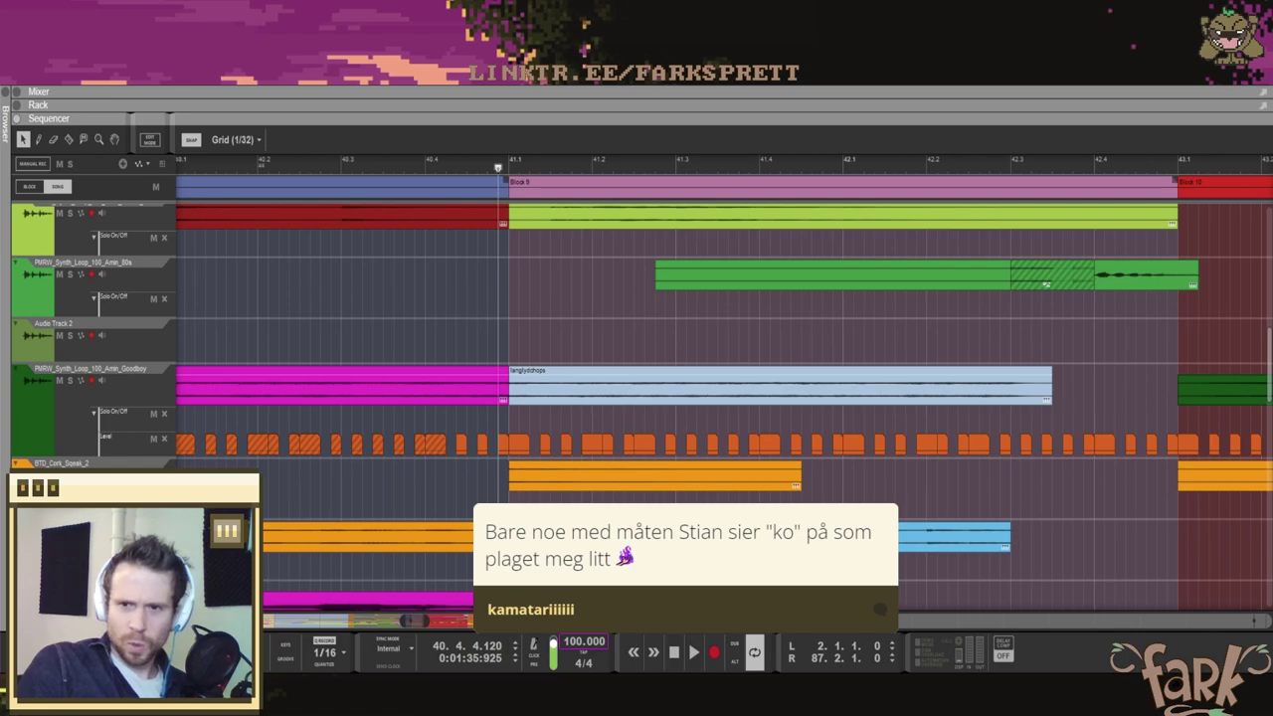
pyautogui.scroll(-3, 622, 557)
pyautogui.press('space')
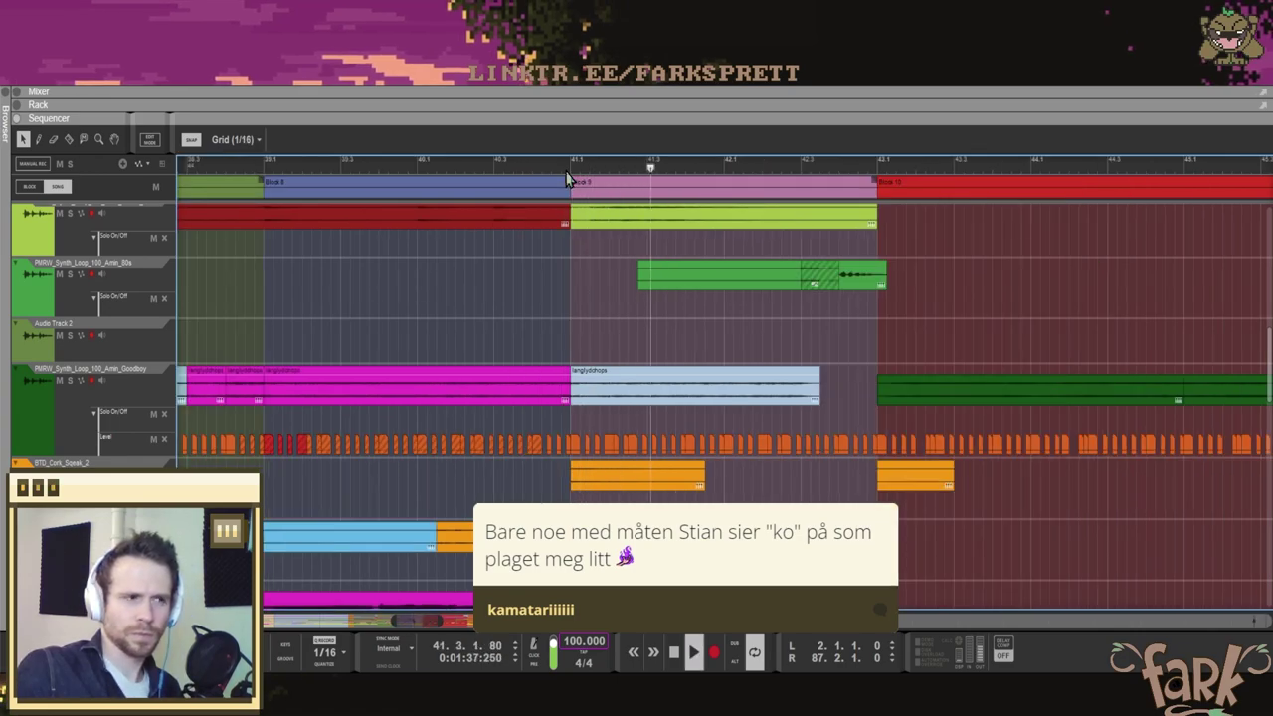
pyautogui.scroll(-2, 678, 323)
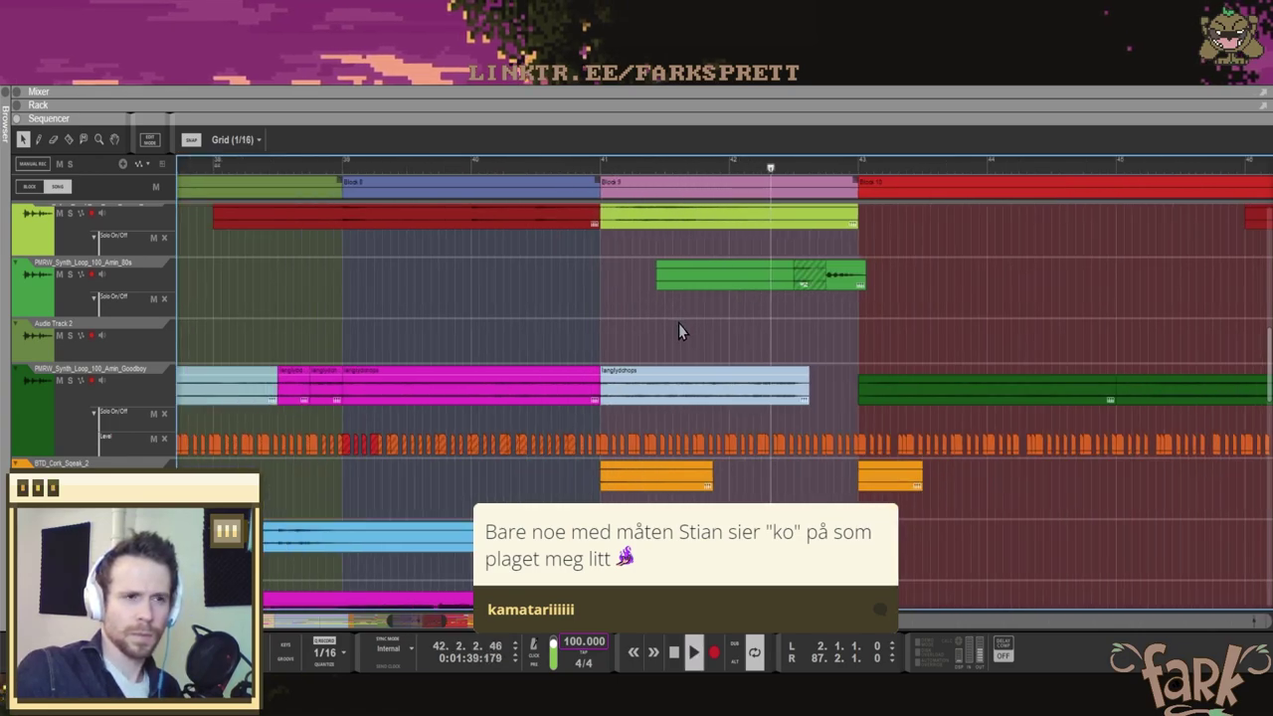
pyautogui.press('space')
pyautogui.scroll(4, 782, 234)
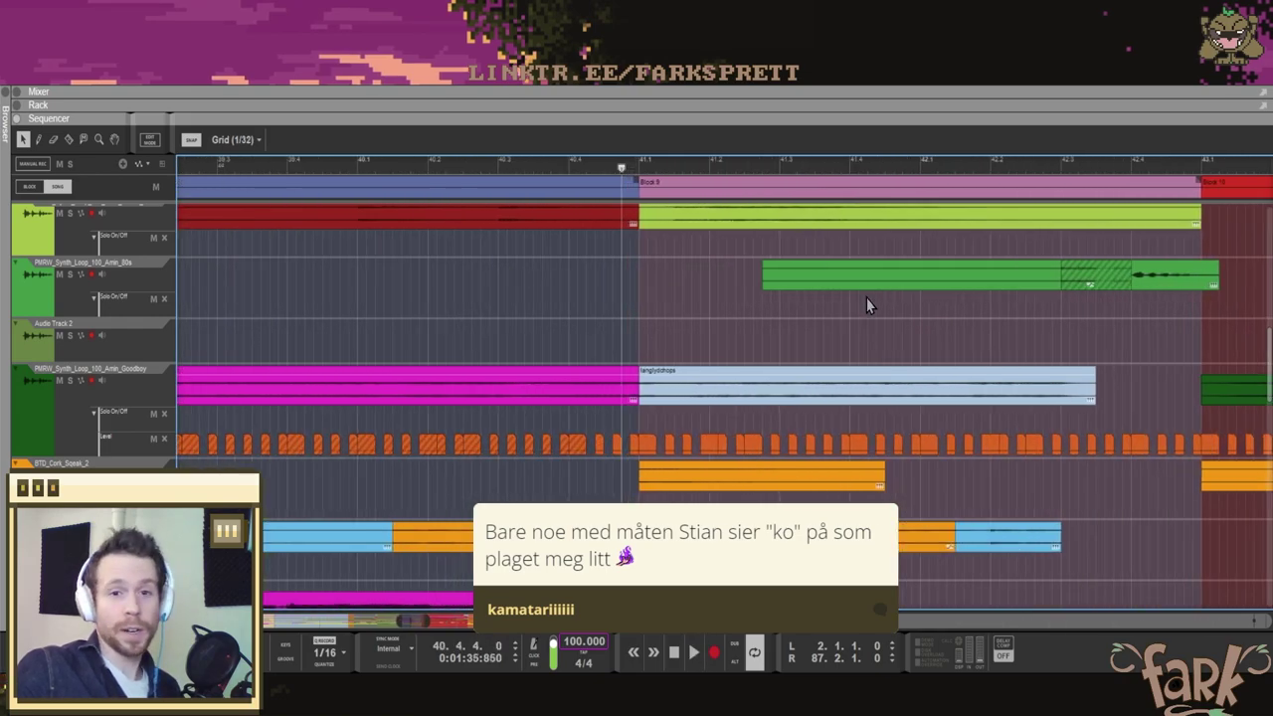
# Step: Set the song position near 42.1.3, solo the koring vocal track and open its short Block 9 clip for pitch editing
pyautogui.hscroll(1, 938, 270)
pyautogui.click(822, 177)
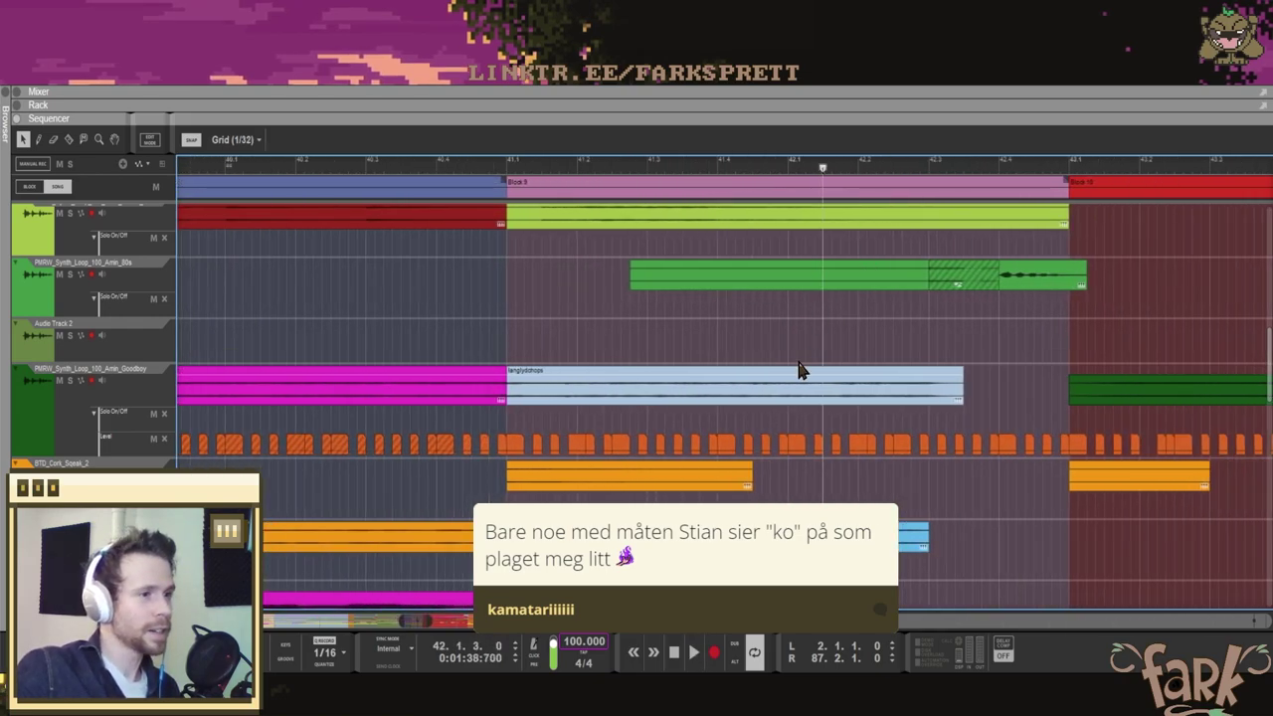
pyautogui.scroll(-5, 804, 362)
pyautogui.click(70, 271)
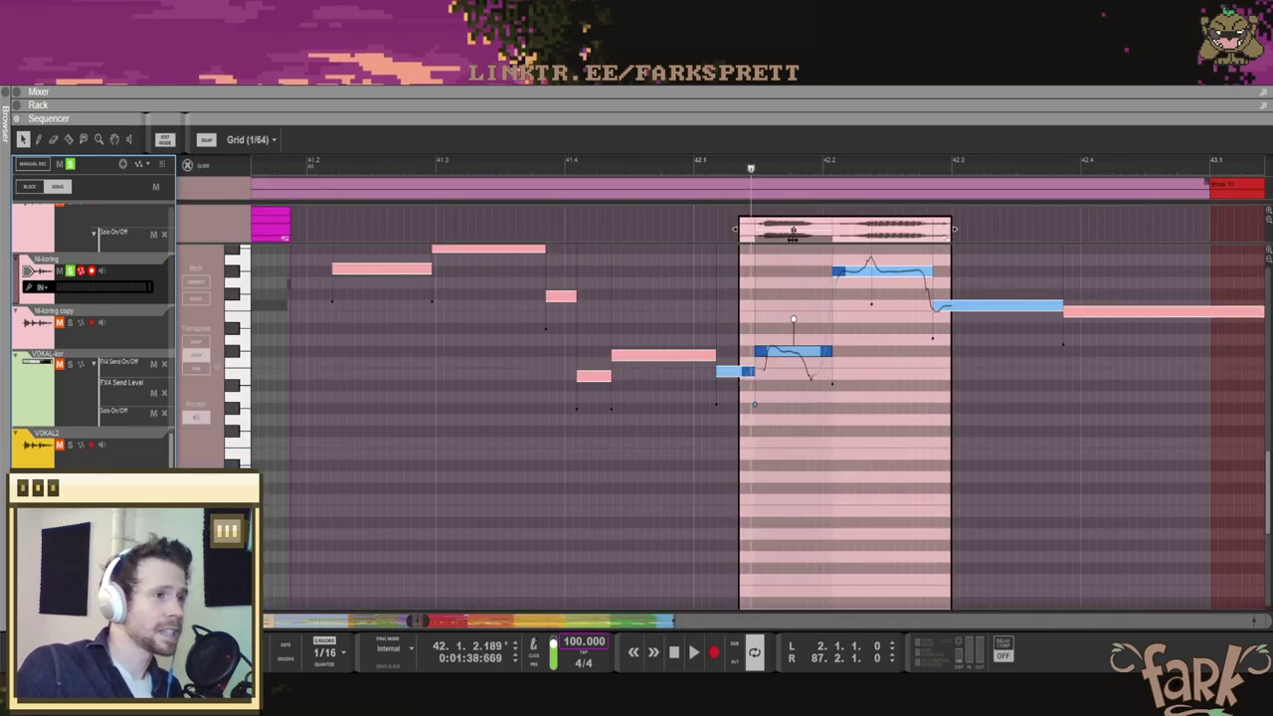
pyautogui.scroll(3, 792, 234)
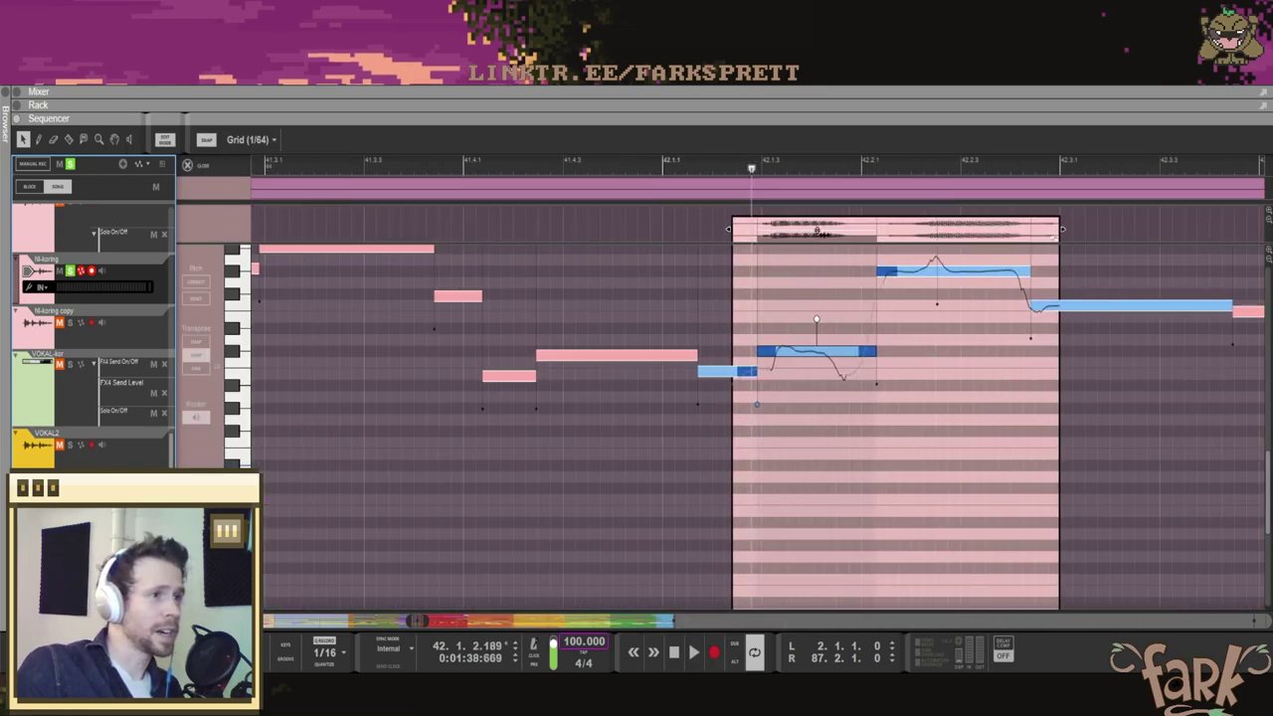
# Step: Inspect the vocal clip's pitch curve, turn the track's solo off and play the song from Block 9 into Block 10, then stop
pyautogui.click(885, 305)
pyautogui.press('g')
pyautogui.press('g')
pyautogui.press('g')
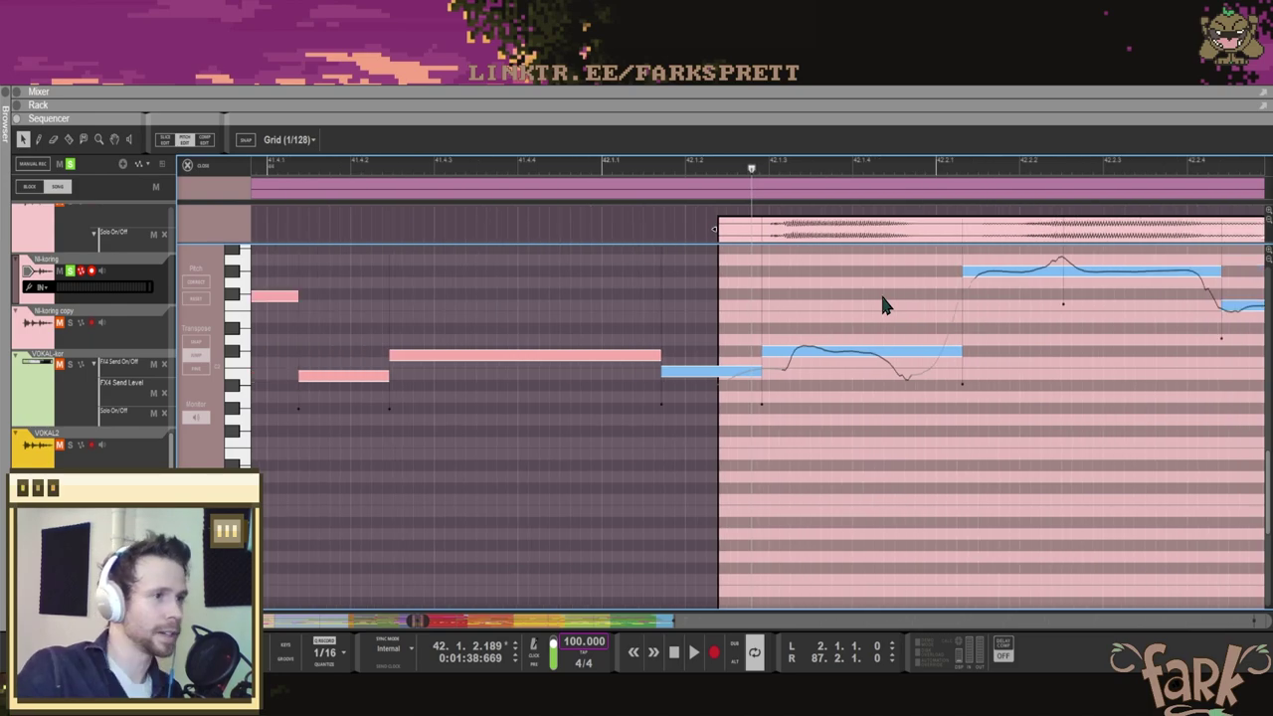
pyautogui.press('space')
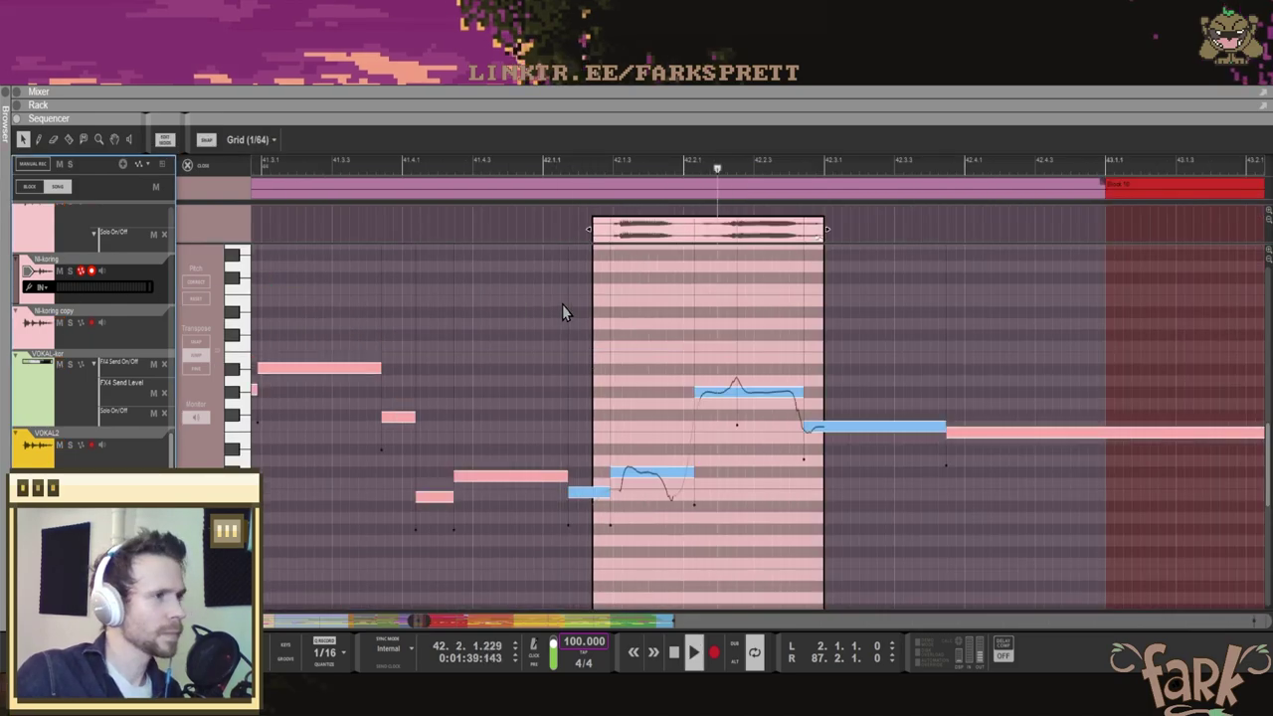
pyautogui.scroll(-5, 600, 363)
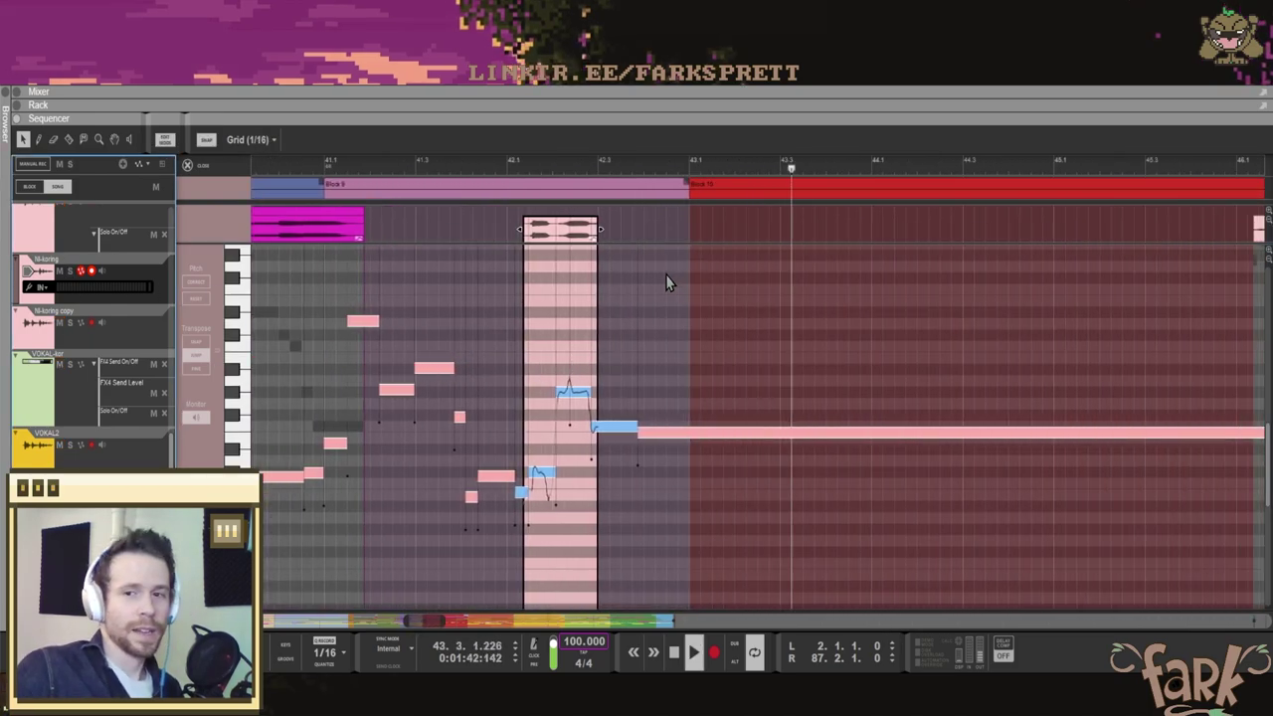
pyautogui.press('space')
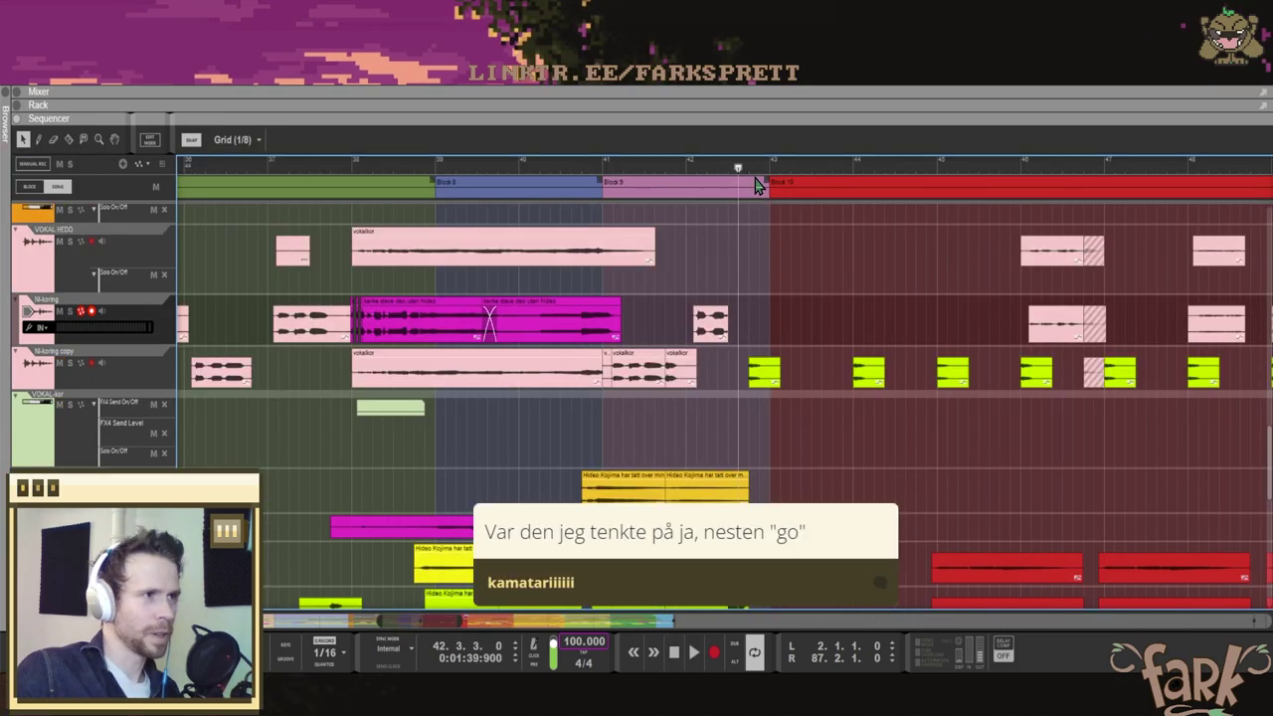
# Step: Return to the arrangement, set the song position to 42.3.4 and check the effect and synth clips leading into Block 10
pyautogui.press('h')
pyautogui.press('h')
pyautogui.scroll(4, 760, 283)
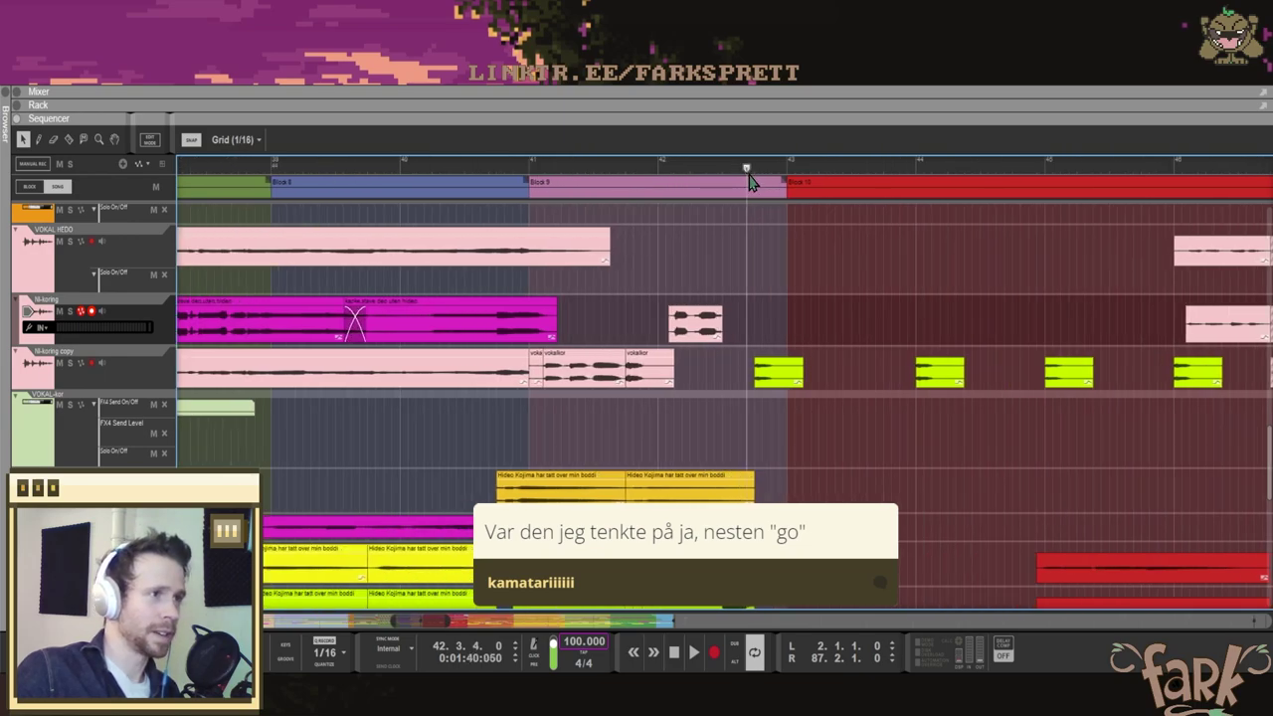
pyautogui.hscroll(1, 787, 371)
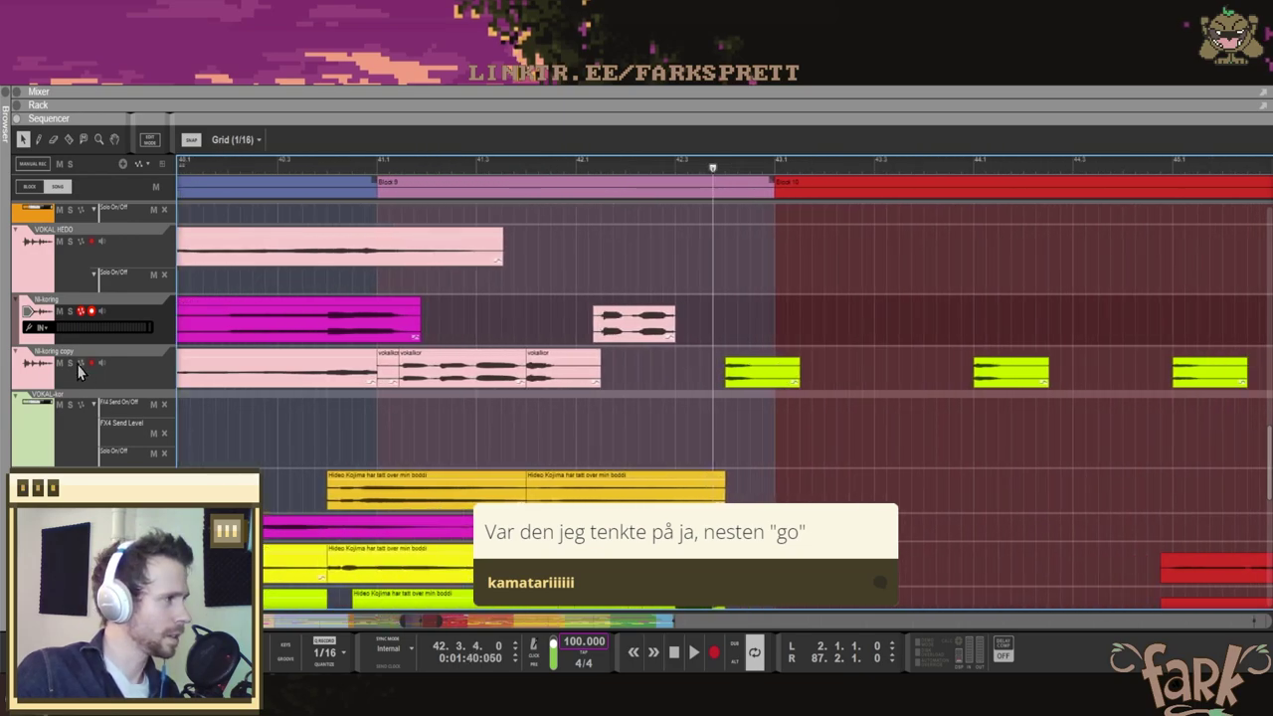
pyautogui.scroll(5, 637, 366)
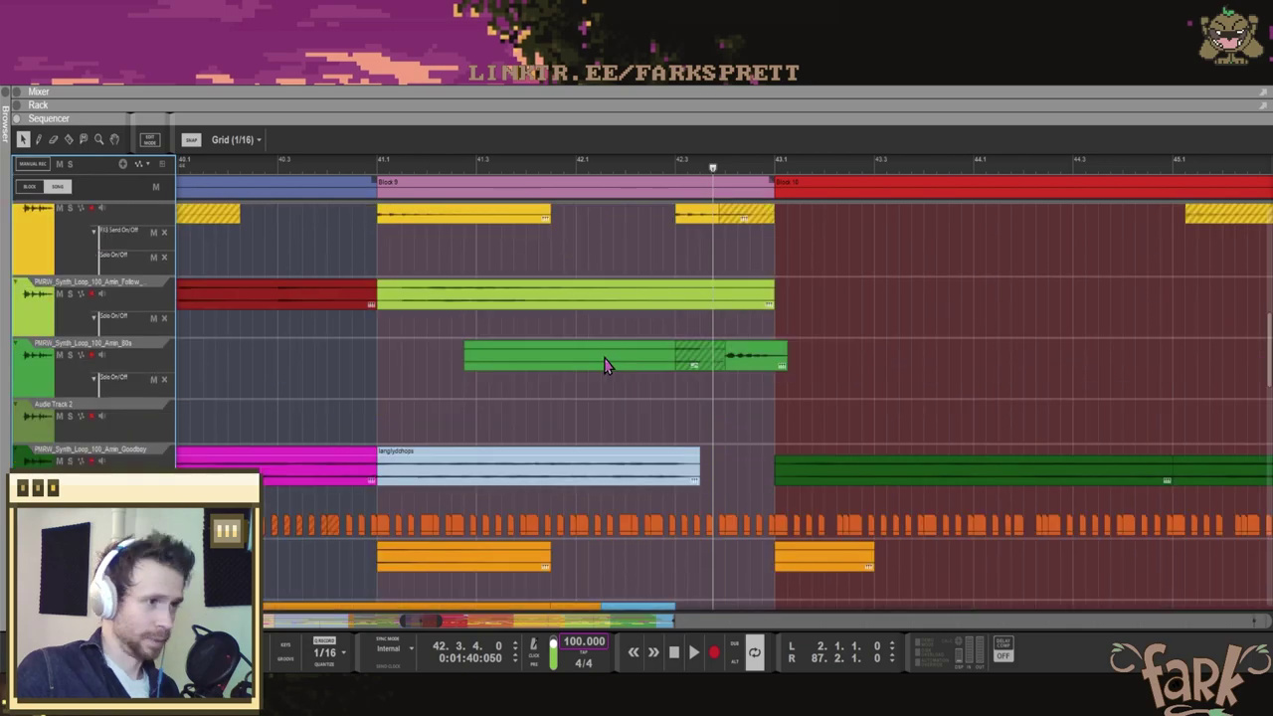
pyautogui.scroll(-3, 853, 368)
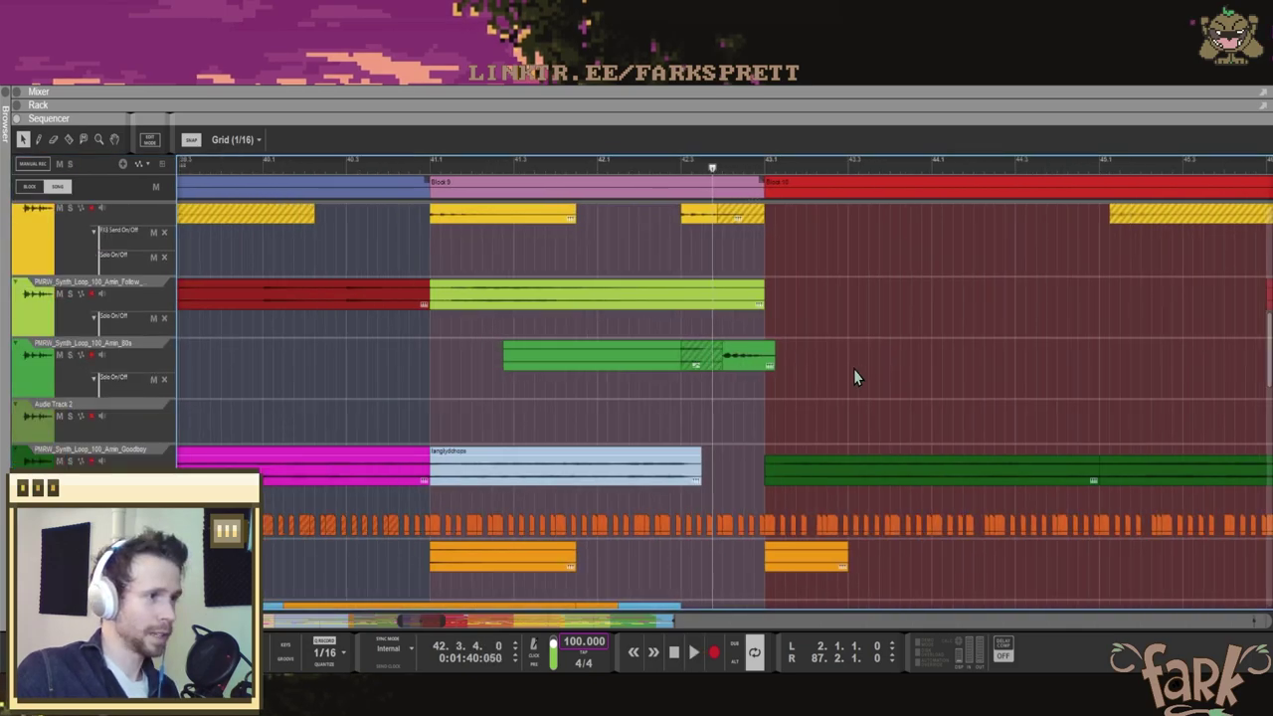
# Step: Play the song from 42.3.4 into Block 10 while checking the synth and lead tracks, then stop
pyautogui.press('space')
pyautogui.scroll(1, 733, 384)
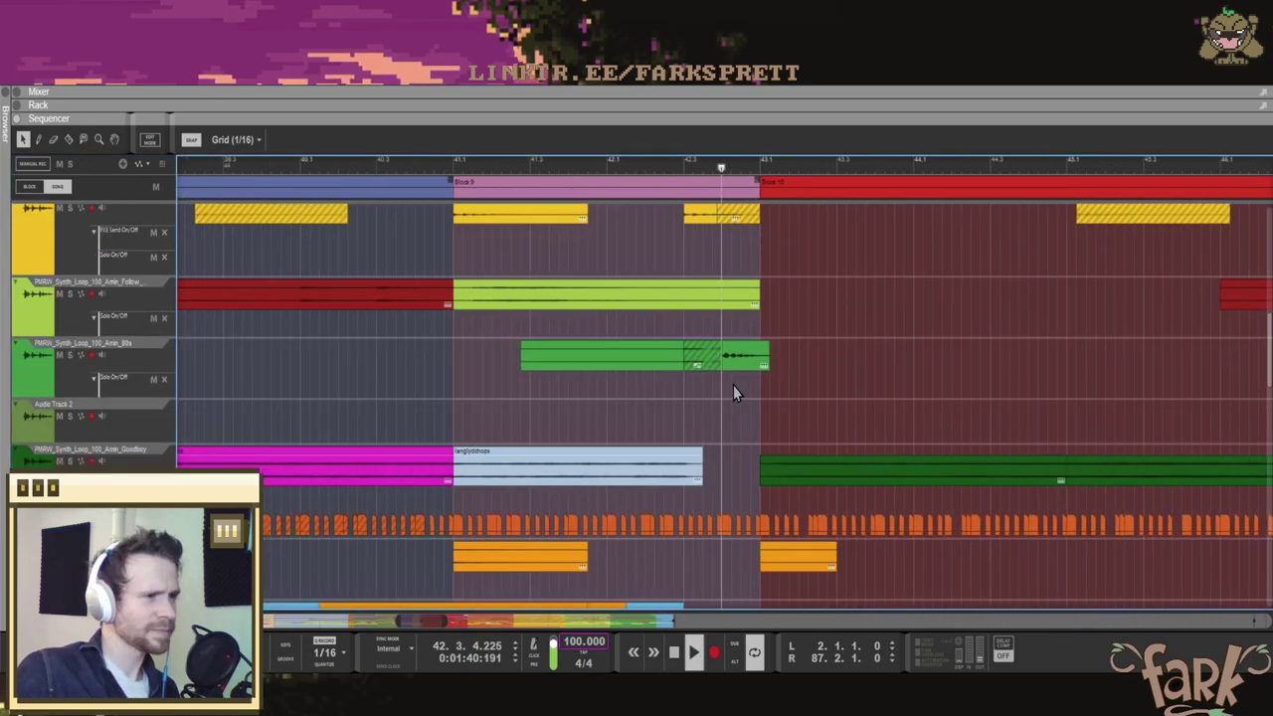
pyautogui.hscroll(2, 645, 405)
pyautogui.scroll(-3, 644, 419)
pyautogui.hscroll(2, 626, 423)
pyautogui.scroll(-4, 609, 458)
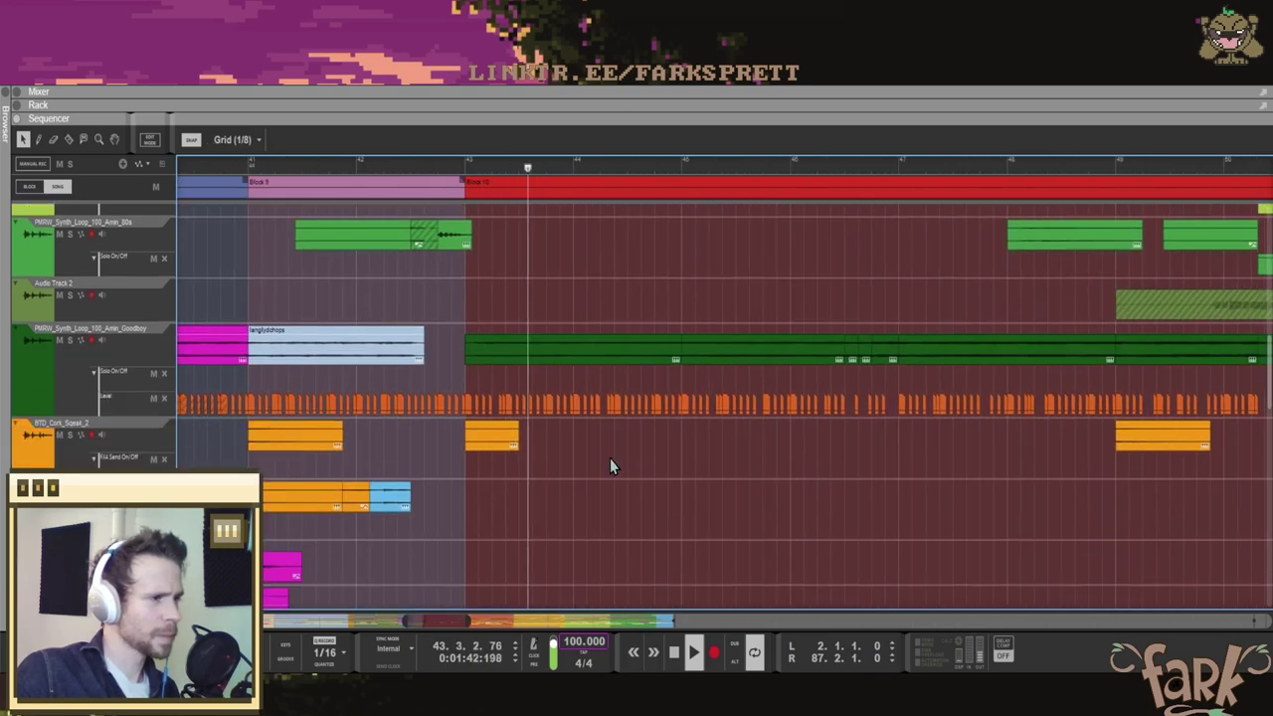
pyautogui.scroll(2, 583, 422)
pyautogui.scroll(-3, 590, 403)
pyautogui.scroll(-2, 587, 321)
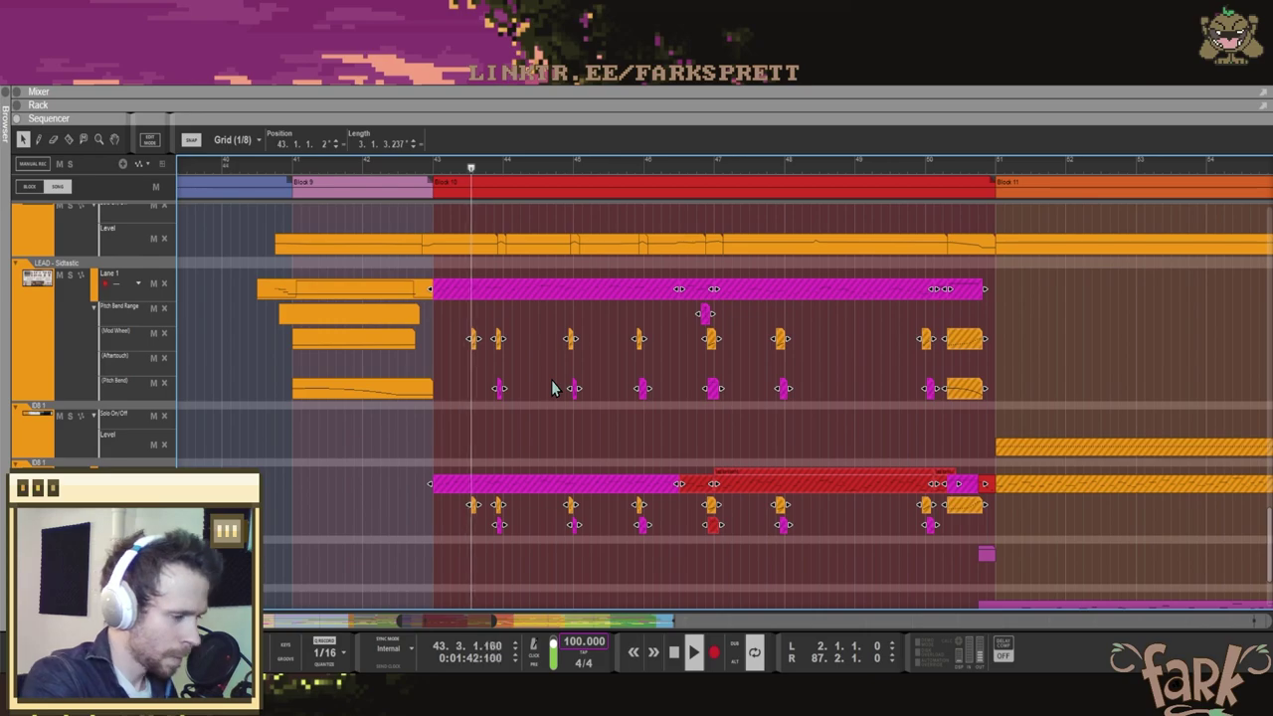
pyautogui.press('space')
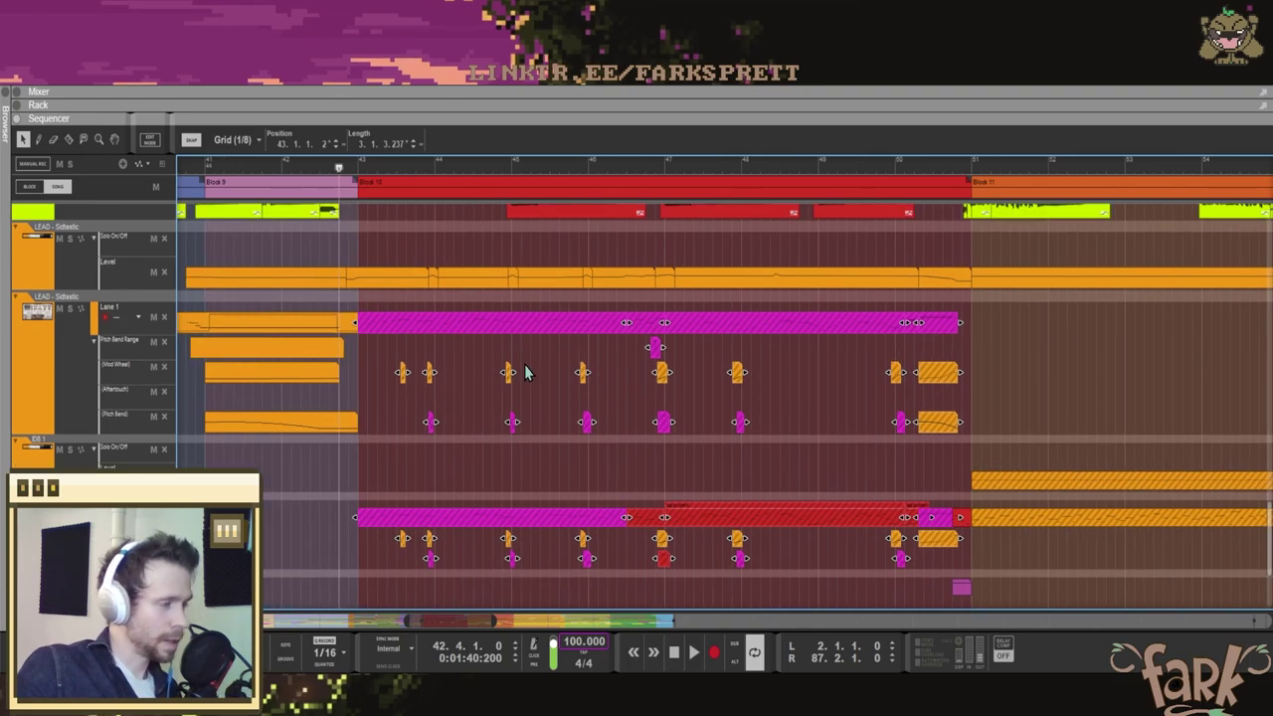
# Step: Unmute the selected LEAD - Sidtastic and ID8 1 clips in Block 10 and set the song position to 42.3.3
pyautogui.press('m')
pyautogui.moveTo(334, 169); pyautogui.dragTo(330, 169)
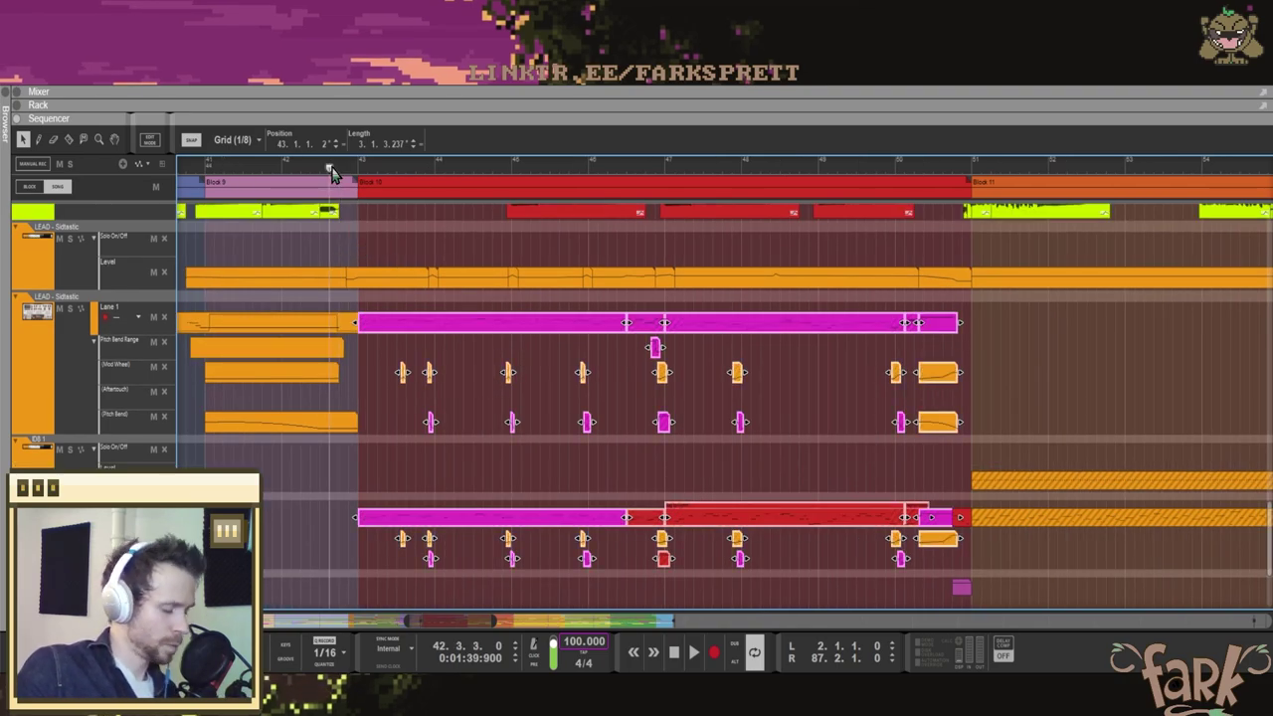
pyautogui.scroll(5, 330, 171)
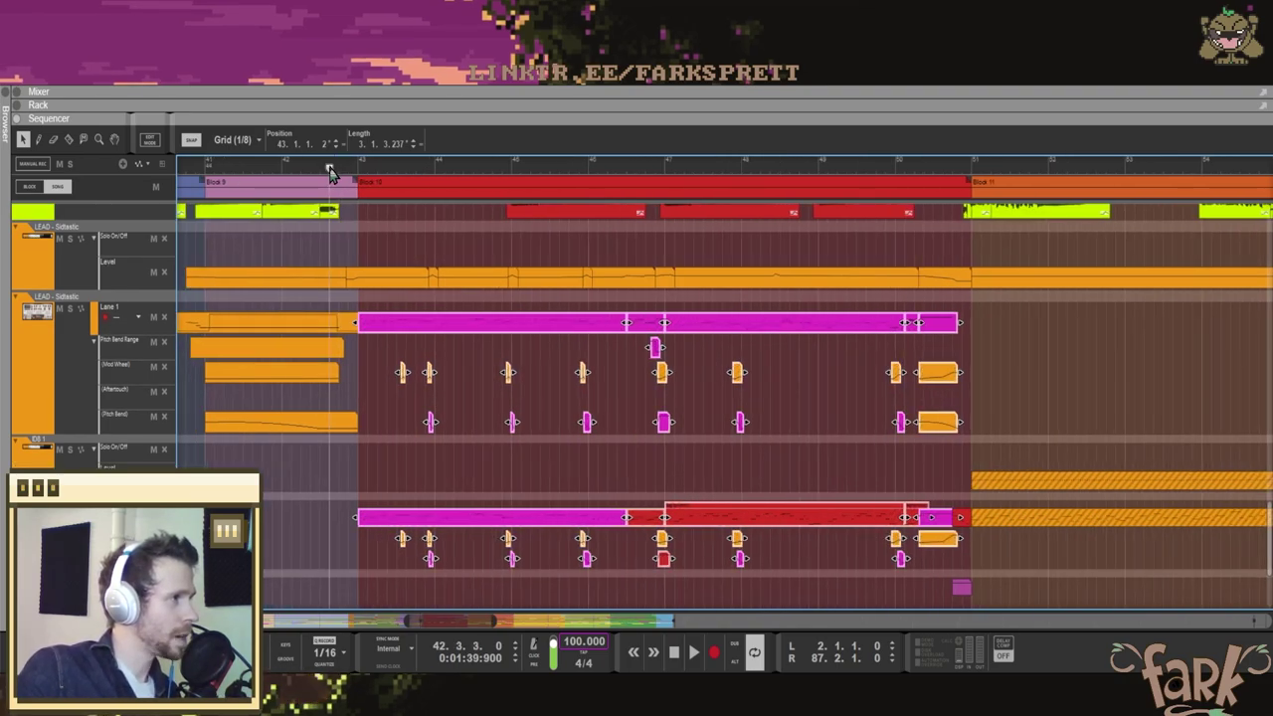
pyautogui.hscroll(-3, 332, 174)
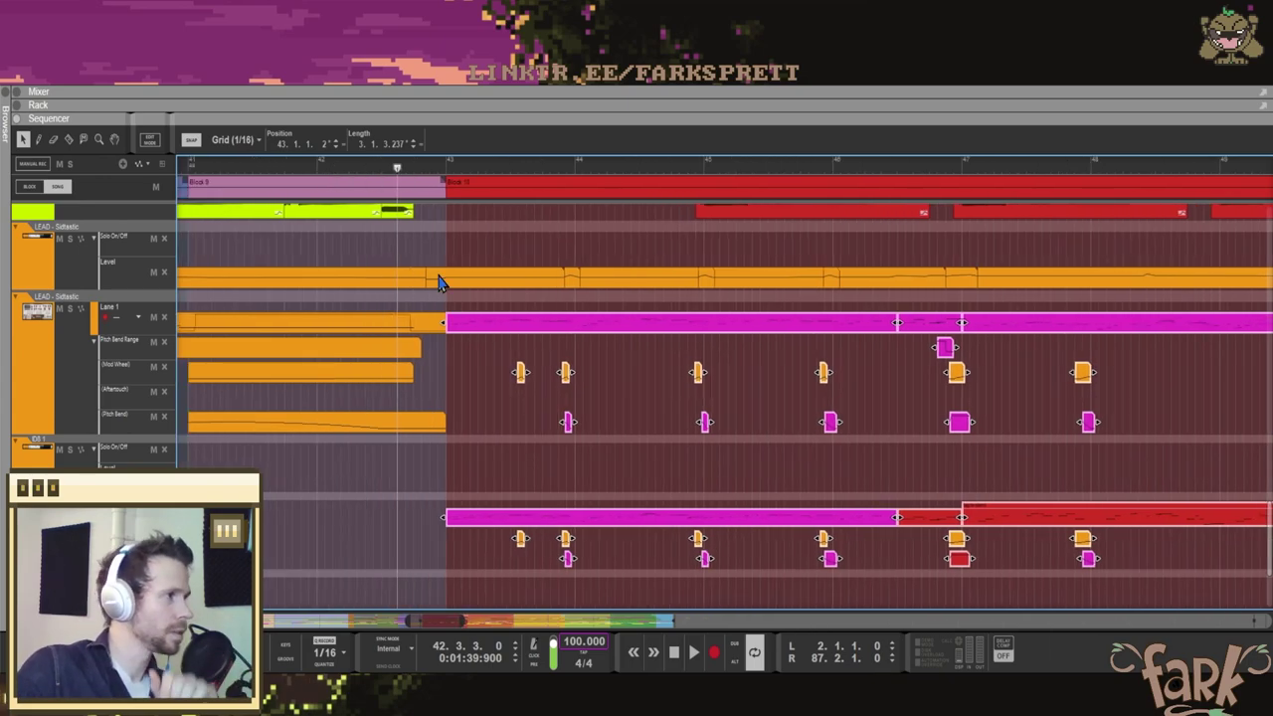
# Step: Play the song from 42.3.3 through Block 10, stop, and check the vocal, synth, bass and drum tracks above the leads
pyautogui.scroll(1, 393, 248)
pyautogui.press('space')
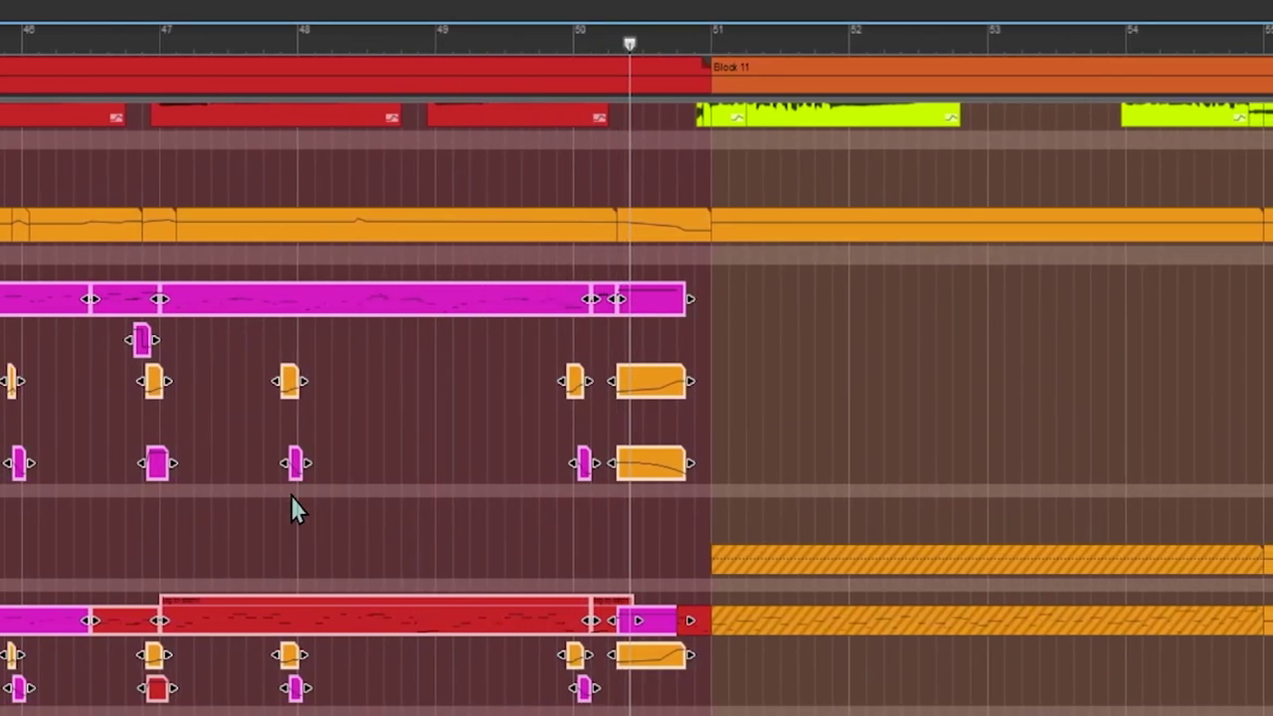
pyautogui.scroll(10, 581, 409)
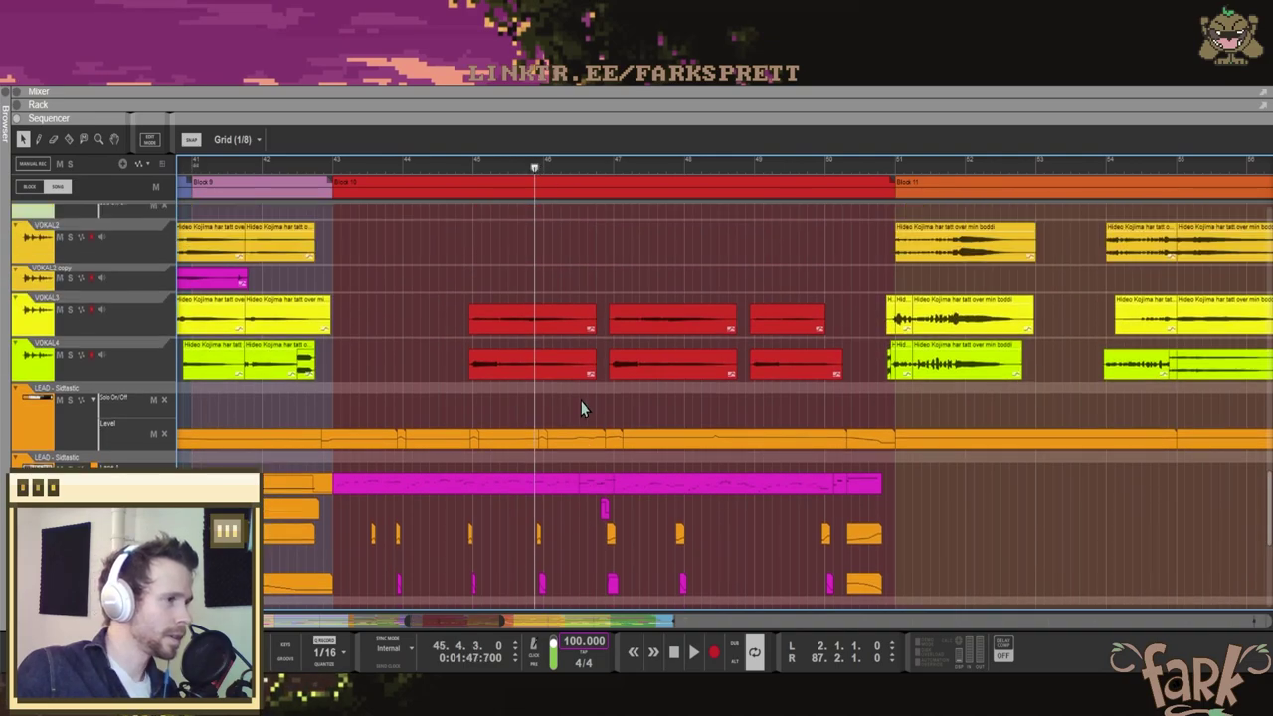
pyautogui.scroll(15, 582, 415)
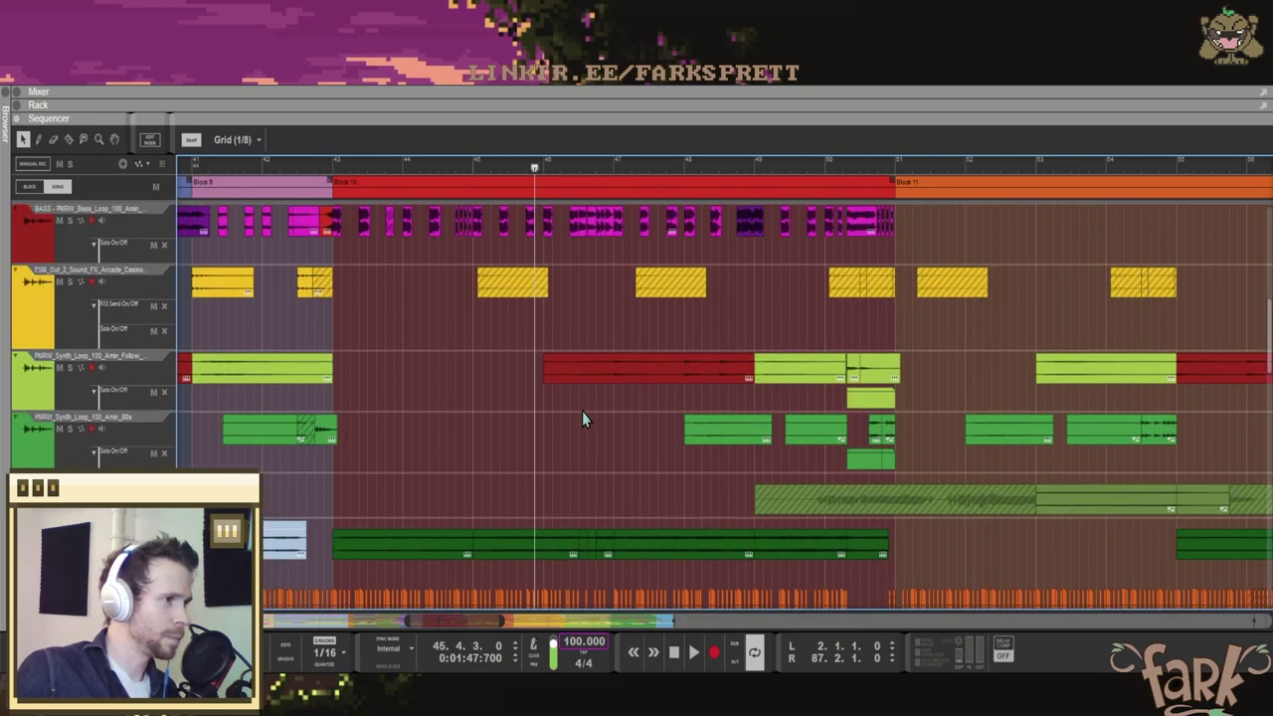
pyautogui.scroll(-5, 582, 410)
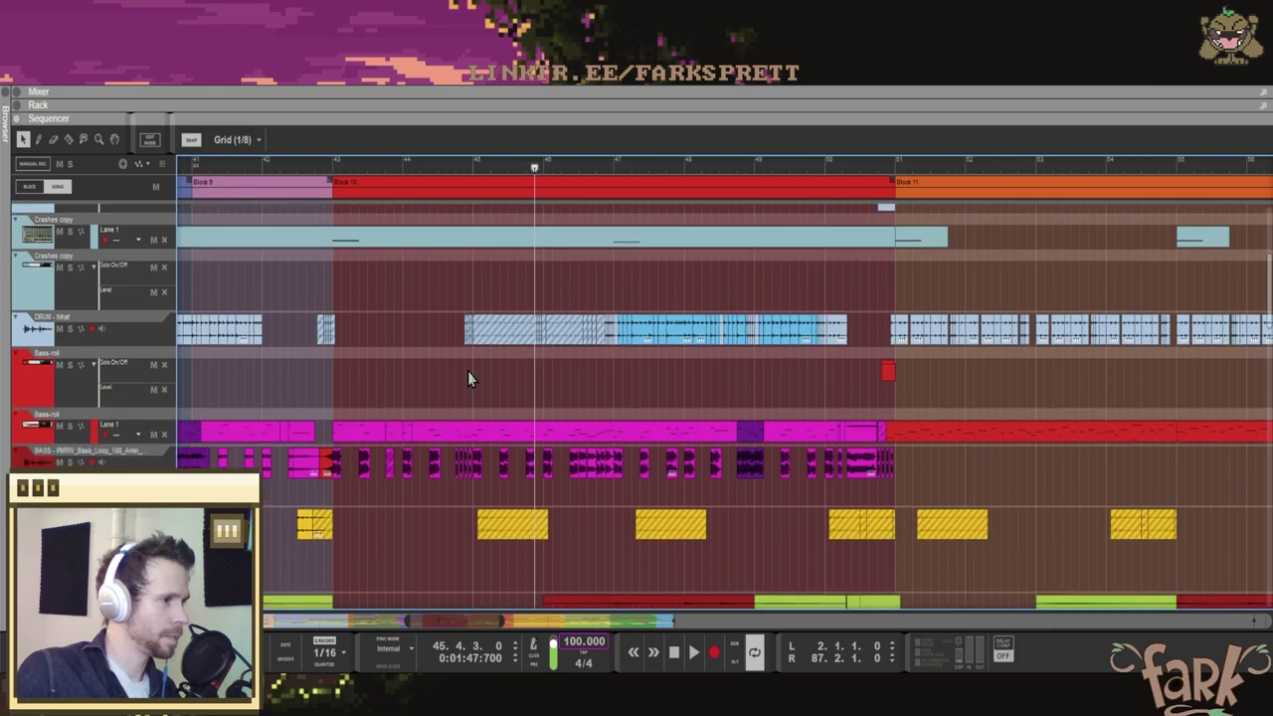
pyautogui.scroll(-5, 390, 350)
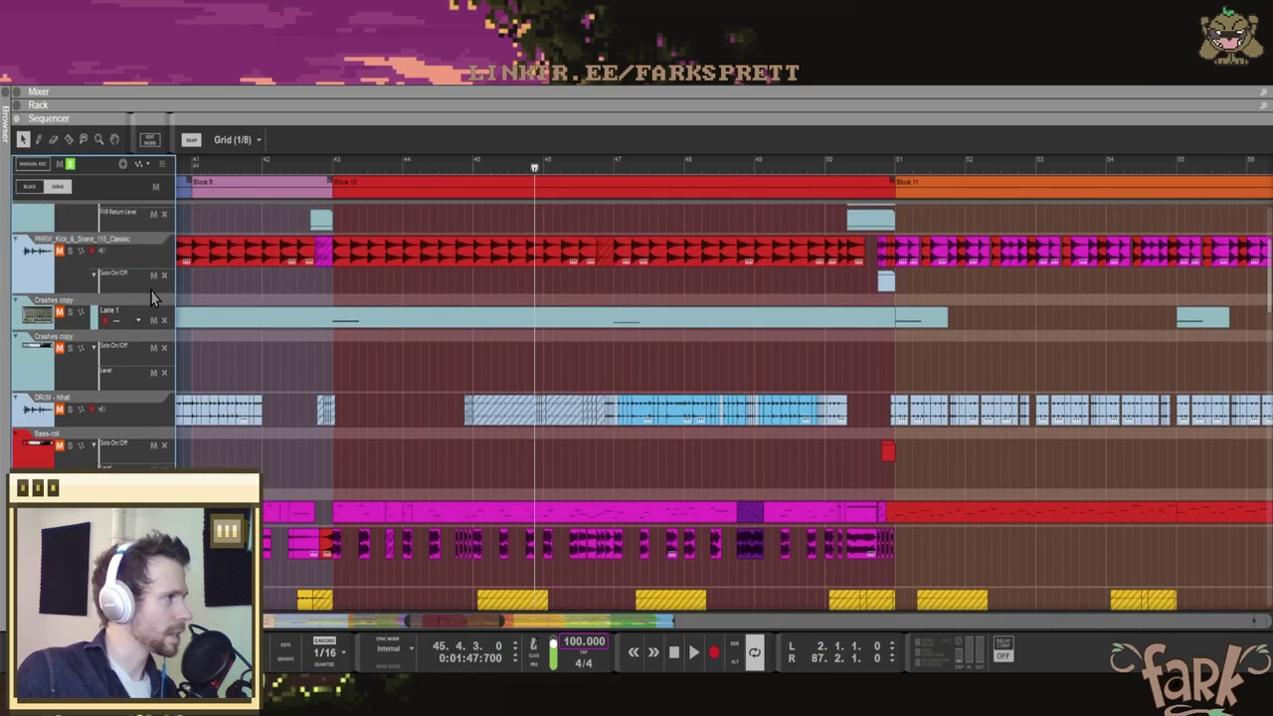
# Step: Solo the LEAD - Sidtastic and ID8 1 tracks, play them from the start of Block 10 at bar 43, and stop
pyautogui.scroll(-8, 467, 447)
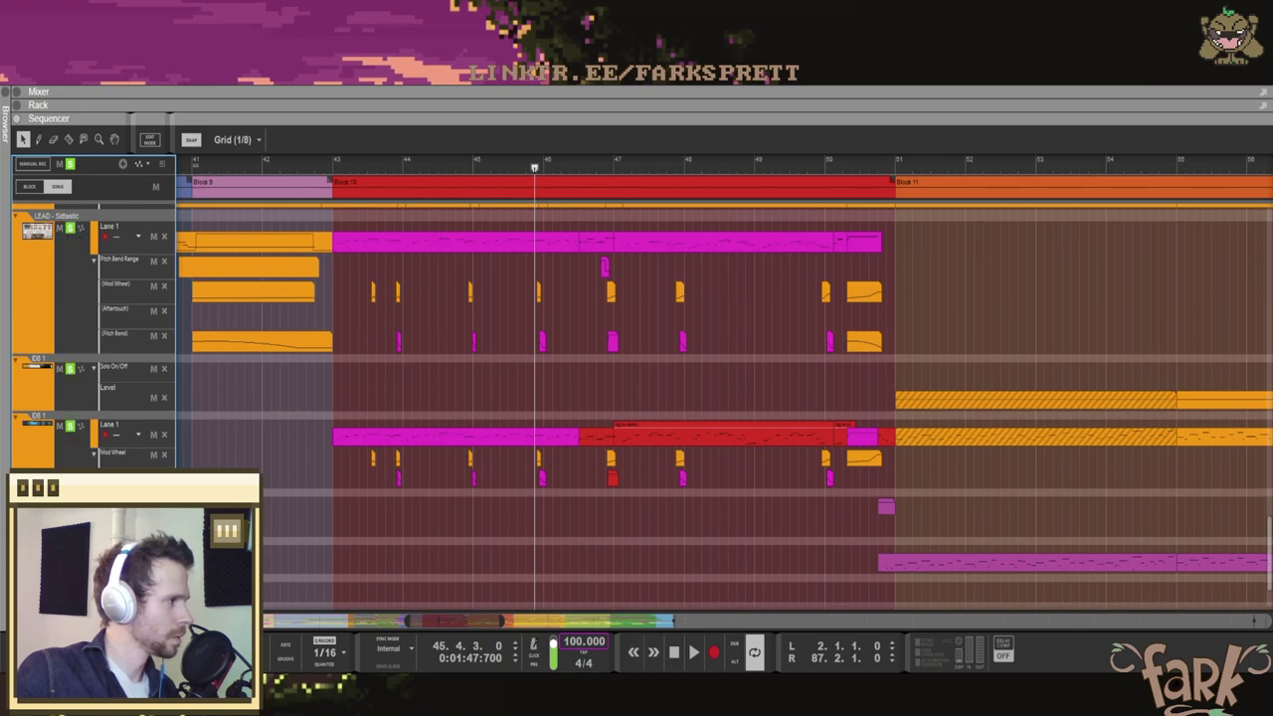
pyautogui.click(334, 166)
pyautogui.press('space')
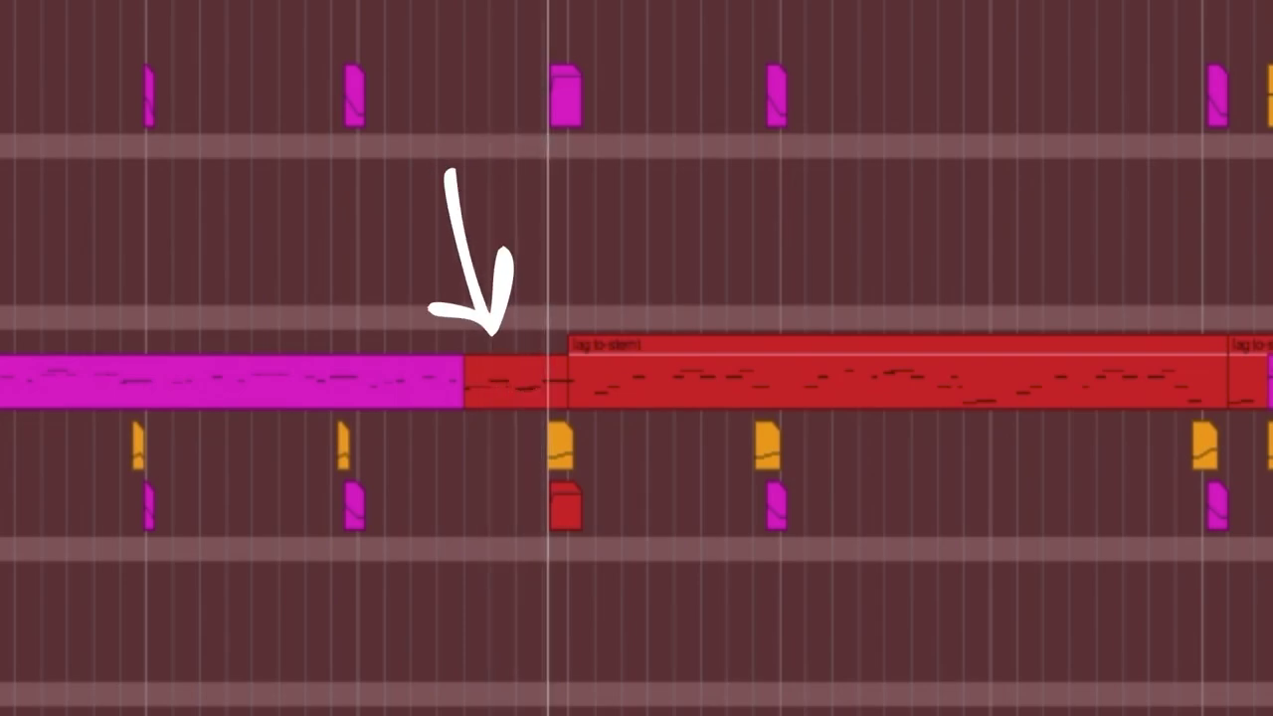
pyautogui.press('space')
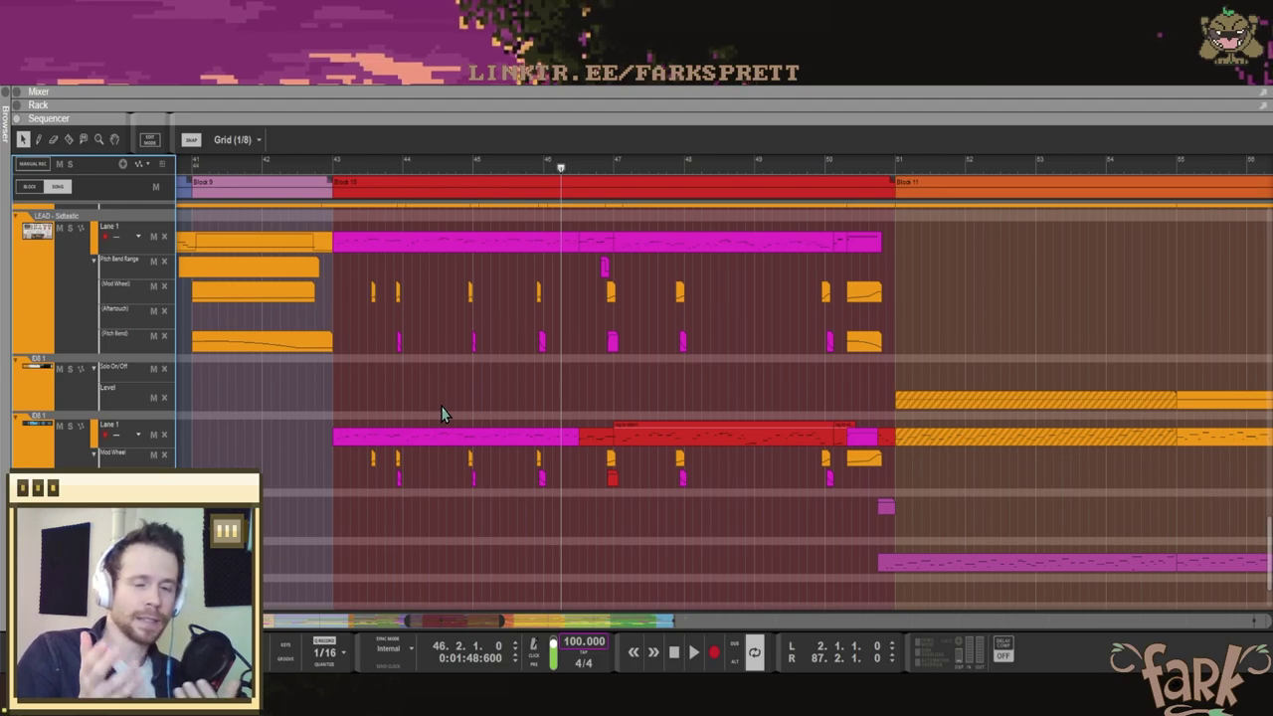
# Step: Audition the ID8 1 lead and the bass tracks in solo, and set the song position to 46.3.1
pyautogui.click(71, 427)
pyautogui.scroll(2, 310, 330)
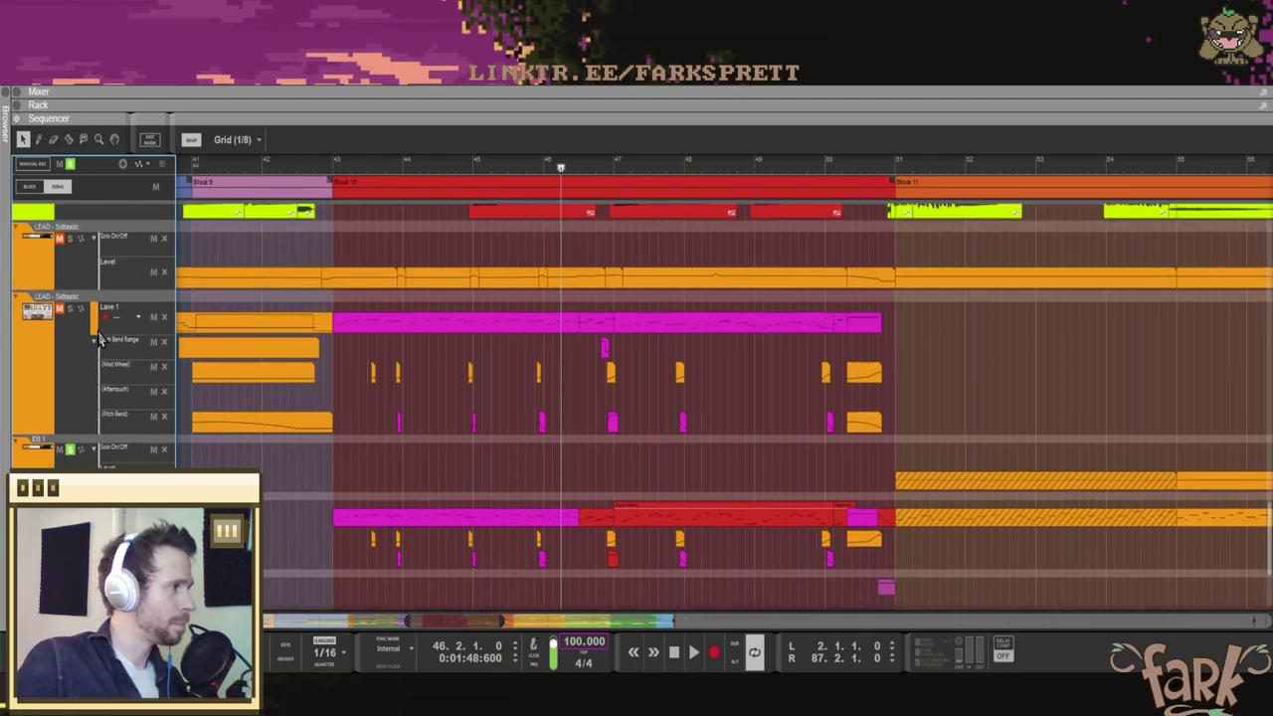
pyautogui.scroll(10, 395, 338)
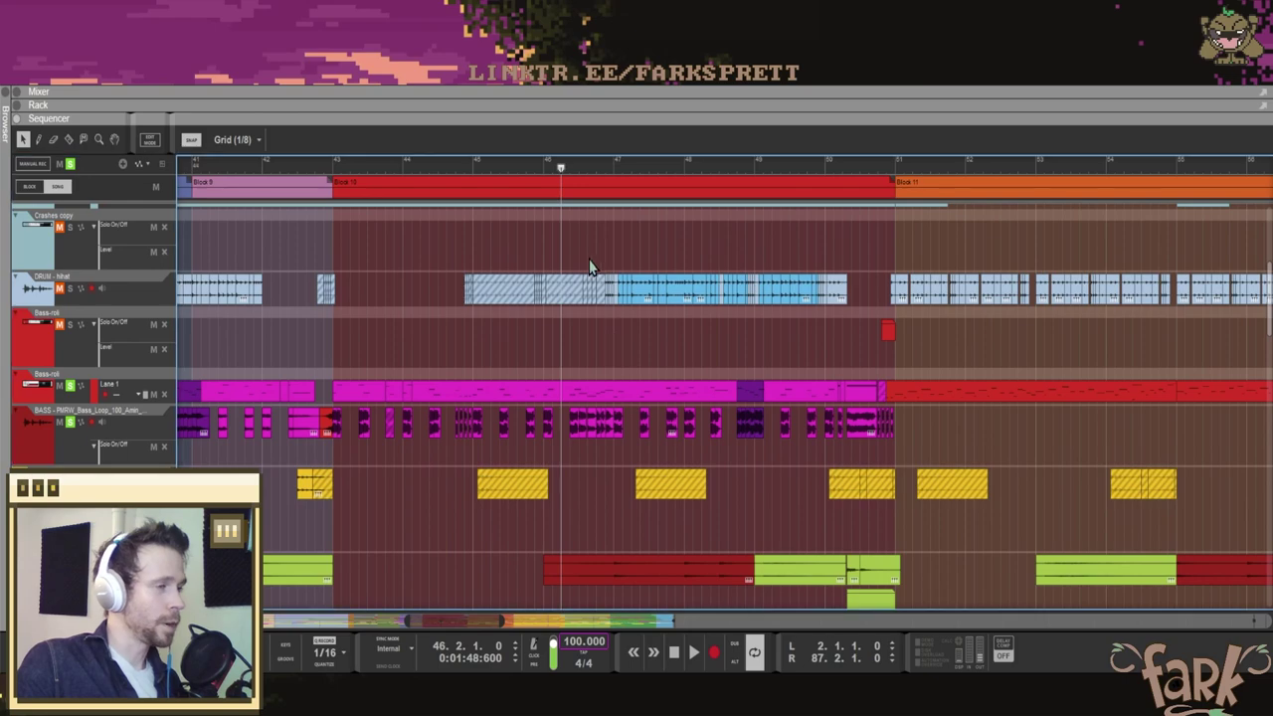
pyautogui.click(580, 167)
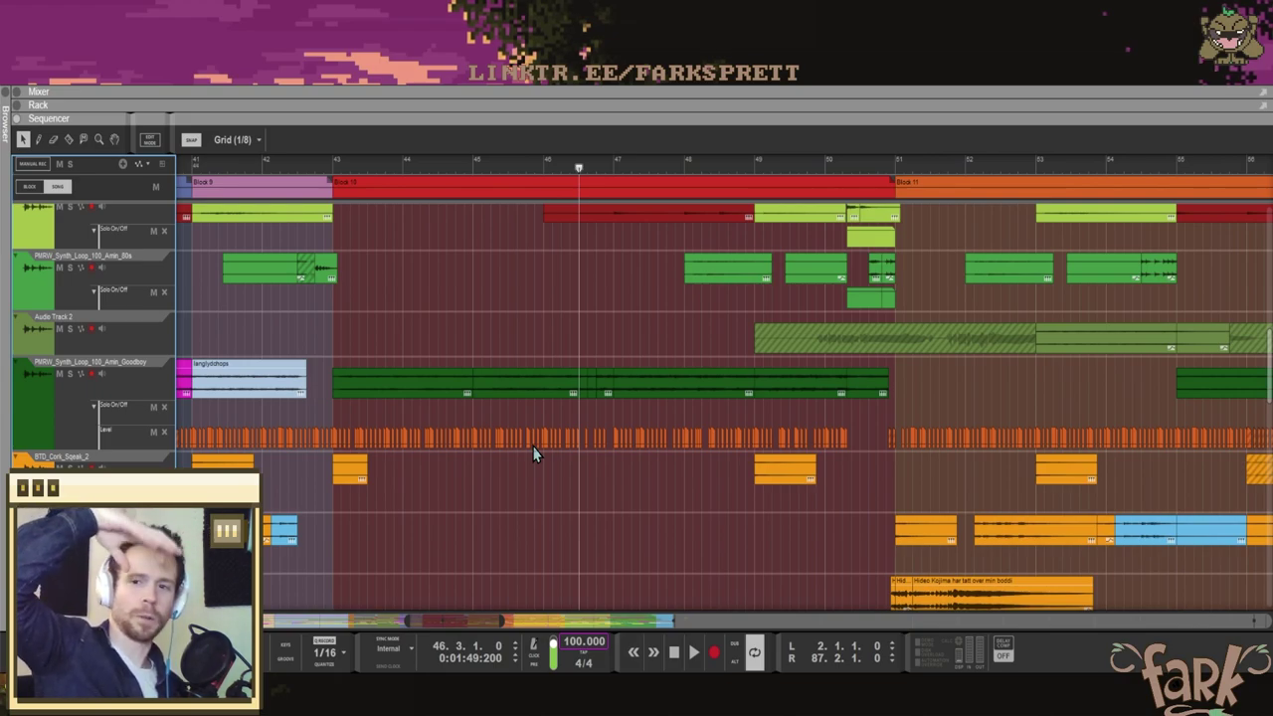
# Step: Play the song towards the end of Block 10, stop, and set the song position to 49.4.1
pyautogui.click(616, 344)
pyautogui.press('h')
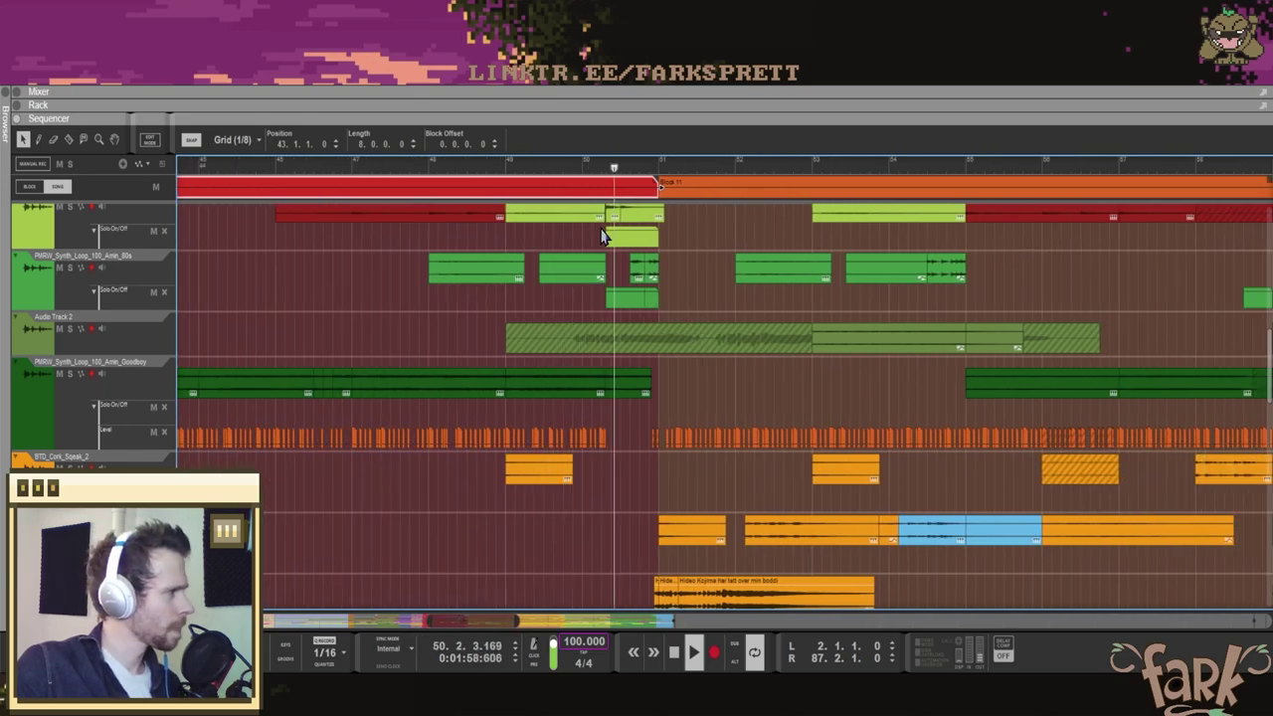
pyautogui.press('space')
pyautogui.click(602, 166)
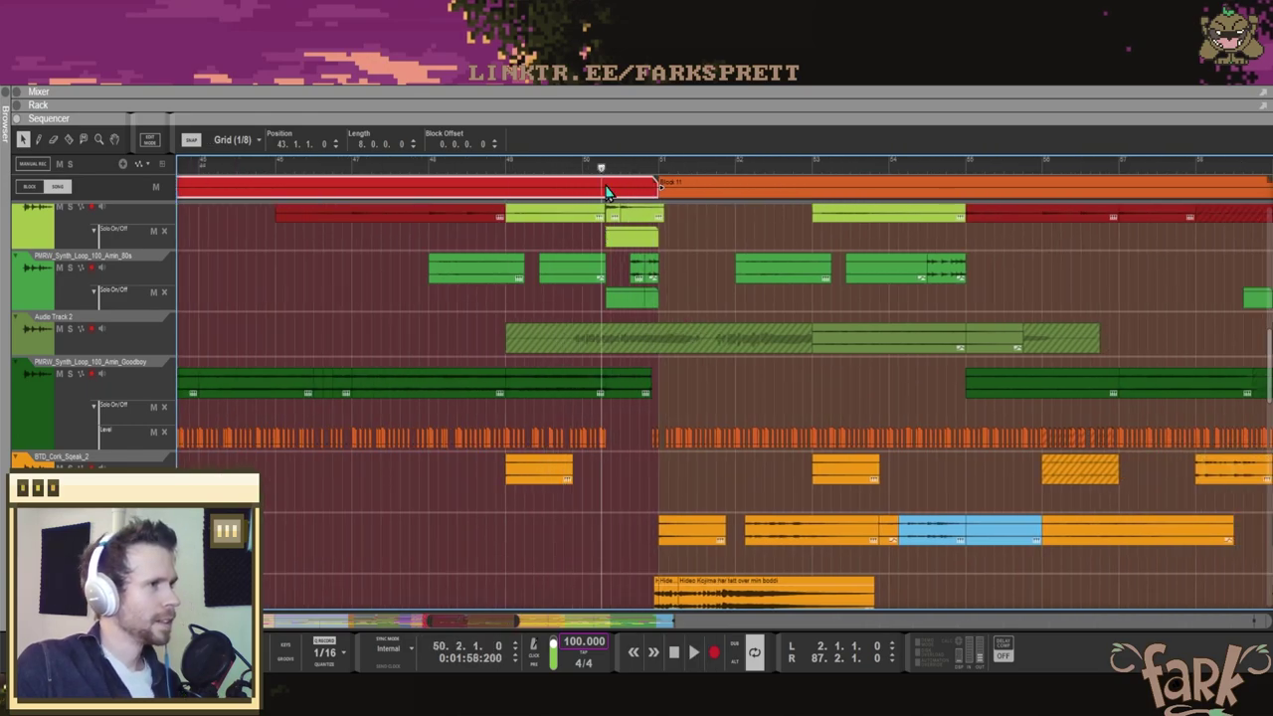
pyautogui.scroll(2, 634, 291)
pyautogui.scroll(2, 633, 293)
pyautogui.click(556, 169)
pyautogui.scroll(3, 572, 214)
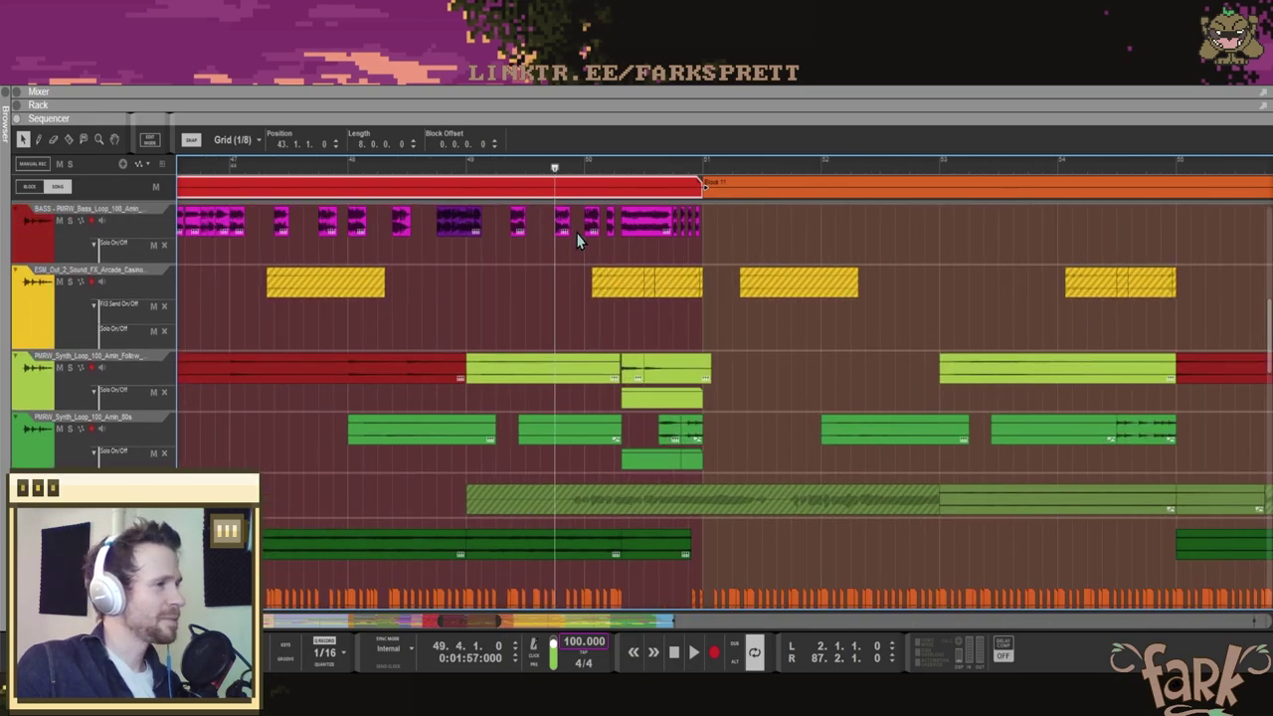
# Step: Deselect the Block 10 clip and set the song position to 49.1.1
pyautogui.scroll(-2, 582, 260)
pyautogui.scroll(-3, 583, 275)
pyautogui.scroll(2, 583, 281)
pyautogui.scroll(-1, 583, 281)
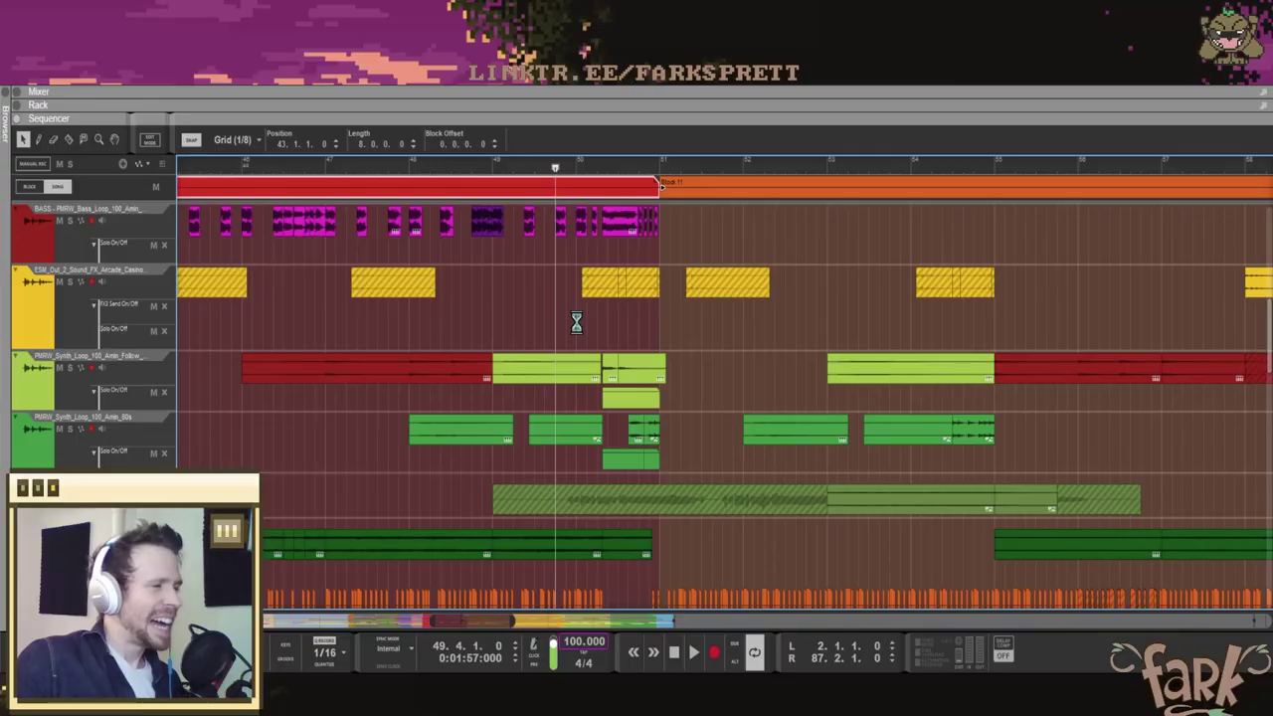
pyautogui.click(574, 323)
pyautogui.scroll(1, 556, 221)
pyautogui.click(478, 169)
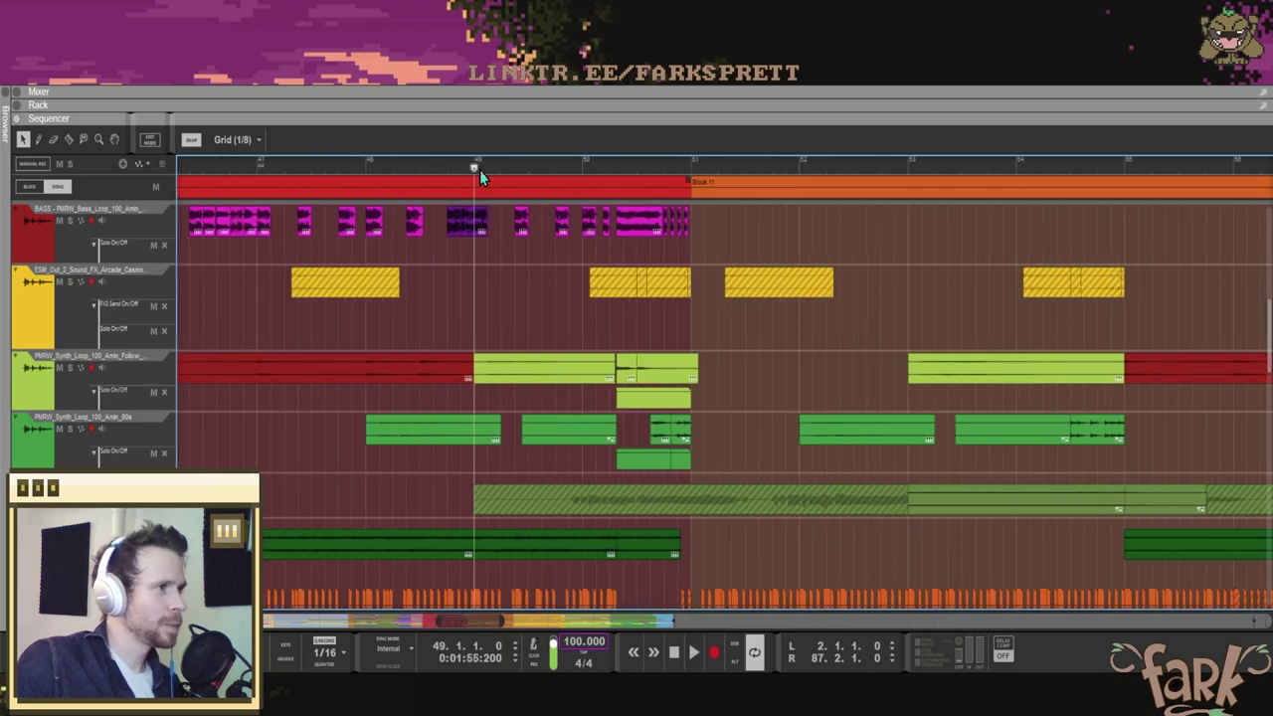
# Step: Play from 49.1.1 to the end of Block 10, briefly soloing the PMRW_Synth_Loop_100_Amin_80s track, and turn its solo off
pyautogui.click(535, 382)
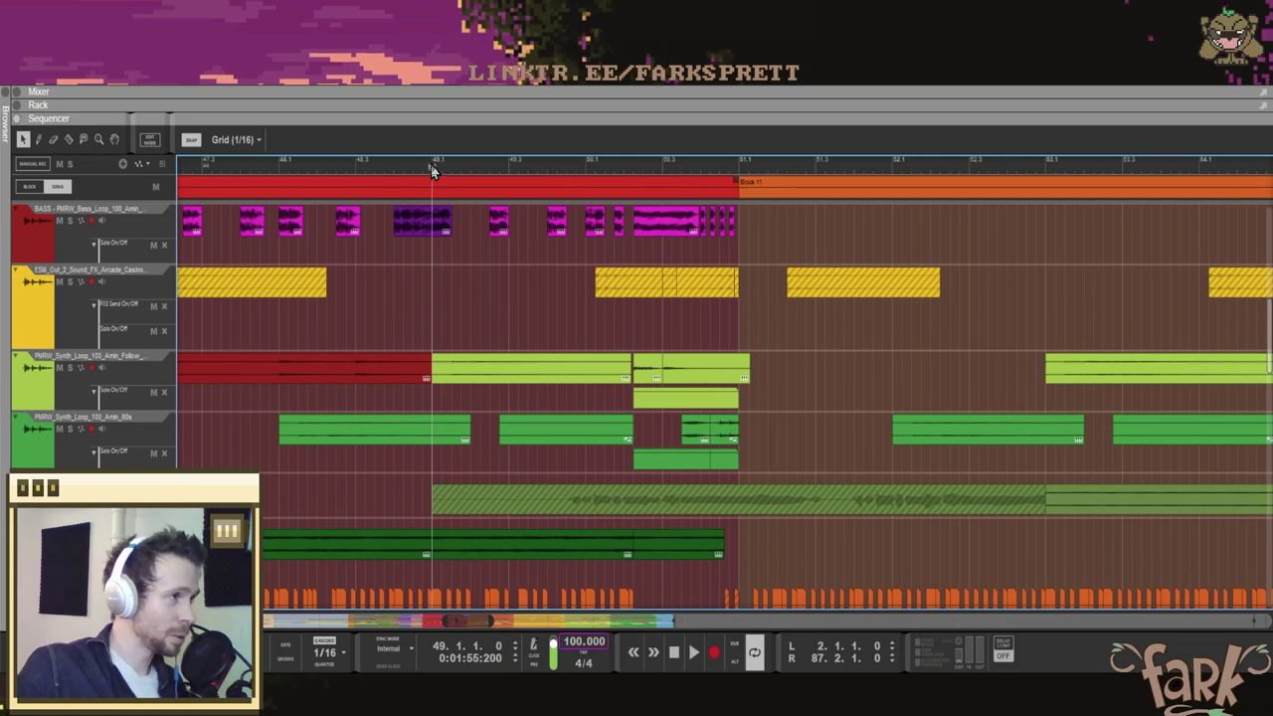
pyautogui.click(632, 188)
pyautogui.press('space')
pyautogui.click(69, 429)
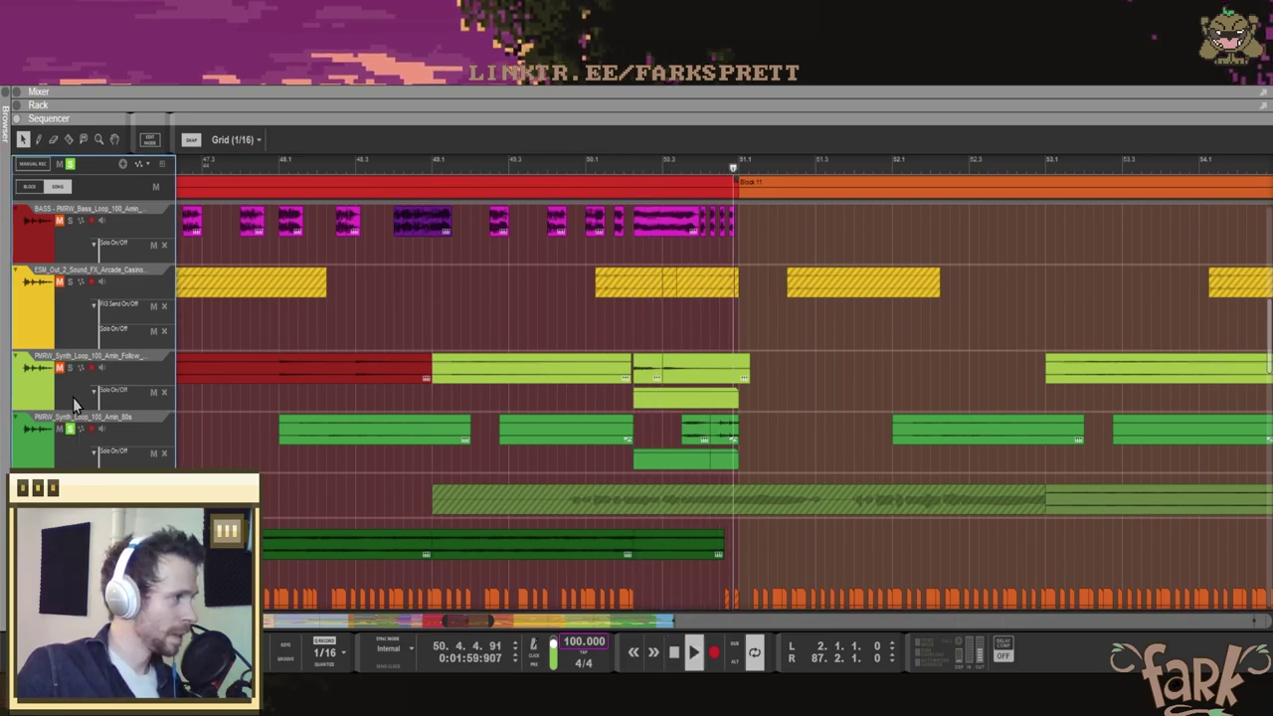
pyautogui.press('space')
pyautogui.click(70, 428)
pyautogui.scroll(-4, 576, 174)
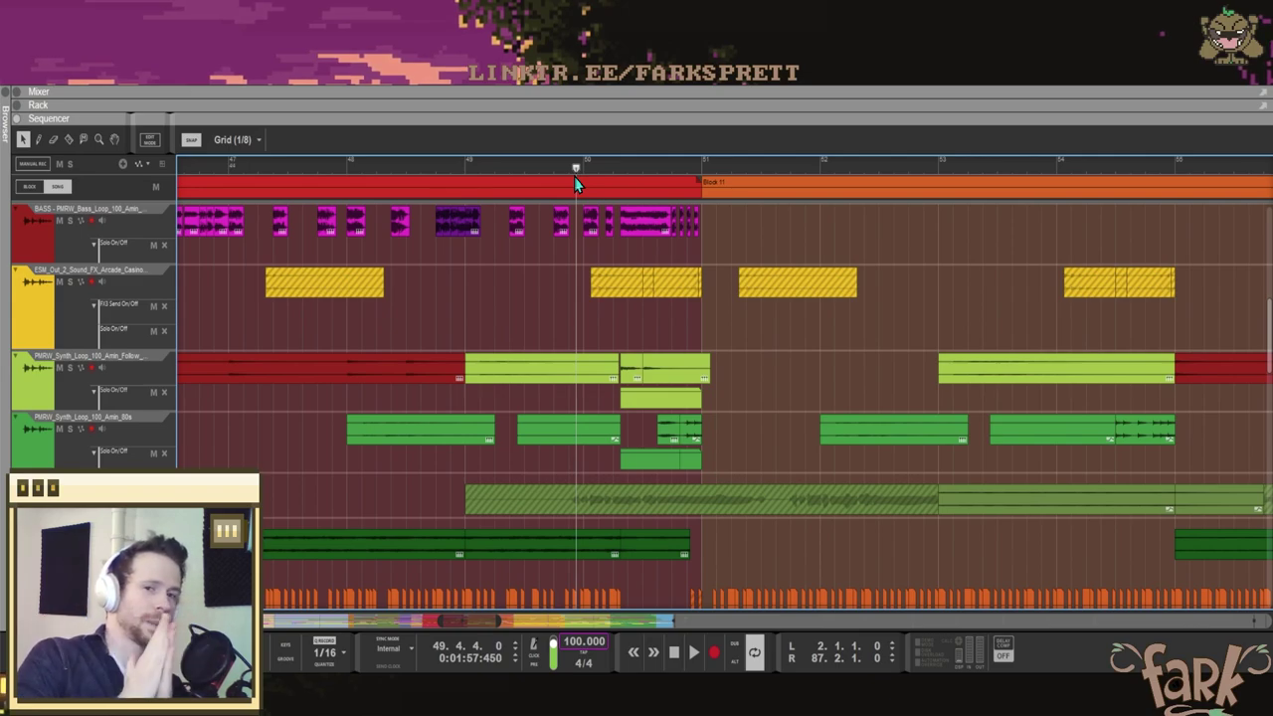
# Step: Set the song position to 50.1.1, play the last bar of Block 10 and stop
pyautogui.click(540, 167)
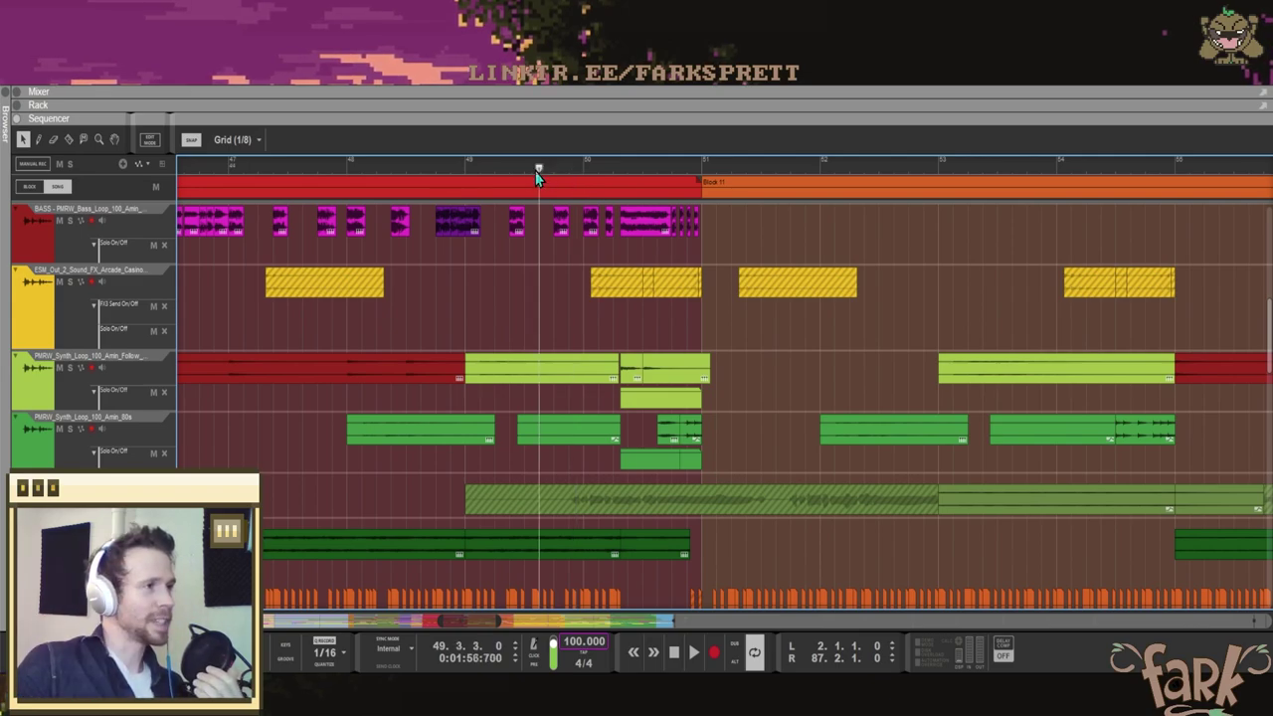
pyautogui.click(470, 170)
pyautogui.click(582, 169)
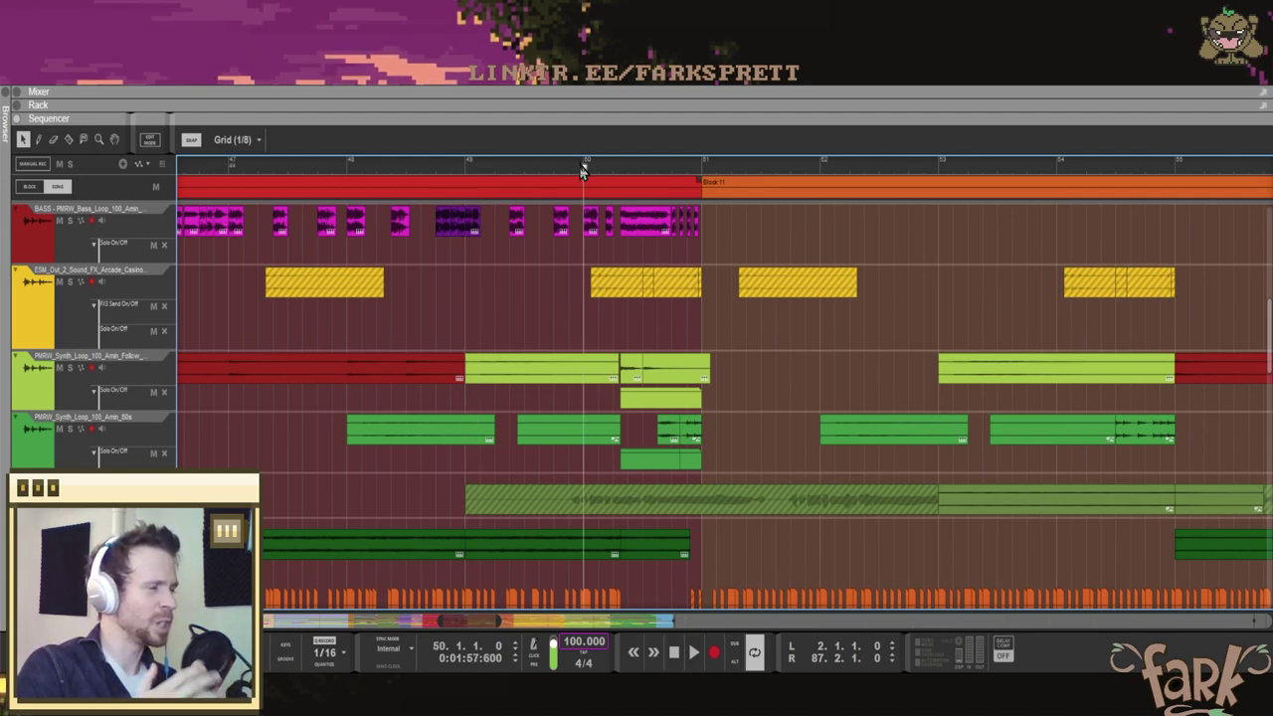
pyautogui.click(467, 167)
pyautogui.click(585, 167)
pyautogui.press('space')
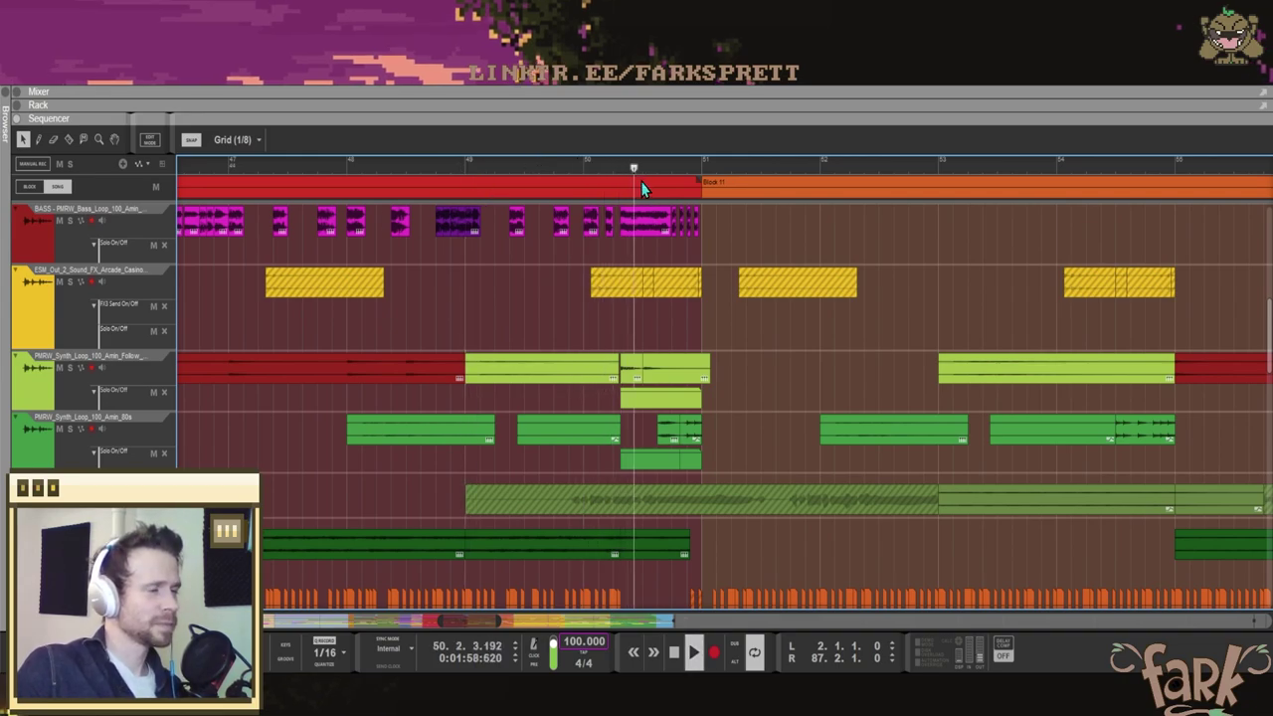
pyautogui.press('space')
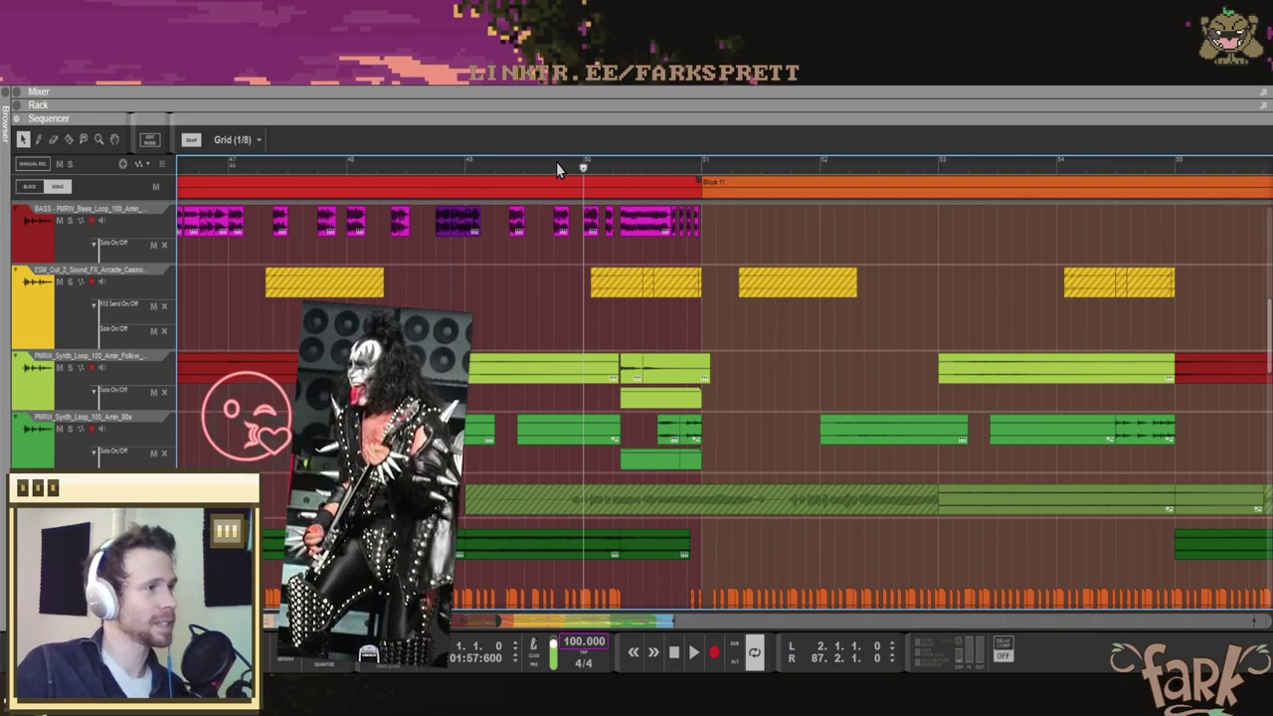
# Step: Check the synth, squeak and vocal clips around the transition from Block 10 to Block 11, moving the song position around bars 49 and 50
pyautogui.click(466, 166)
pyautogui.scroll(-3, 466, 166)
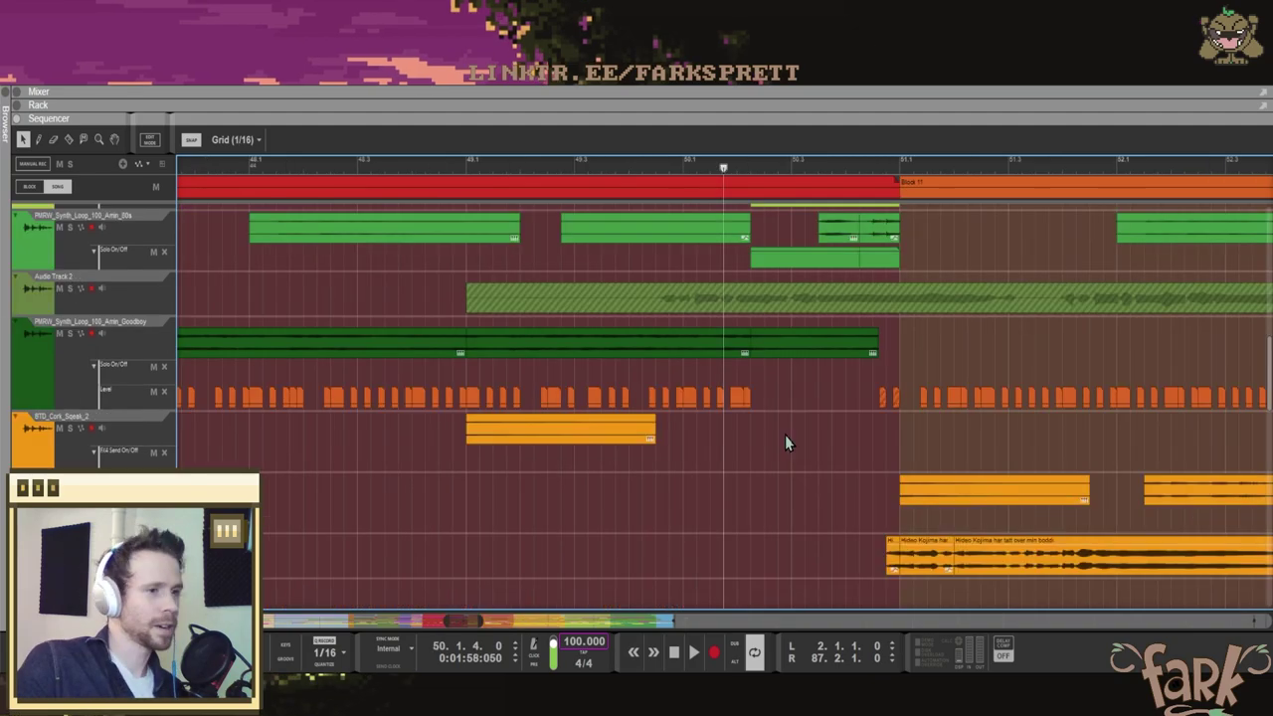
pyautogui.press('g')
pyautogui.press('g')
pyautogui.press('g')
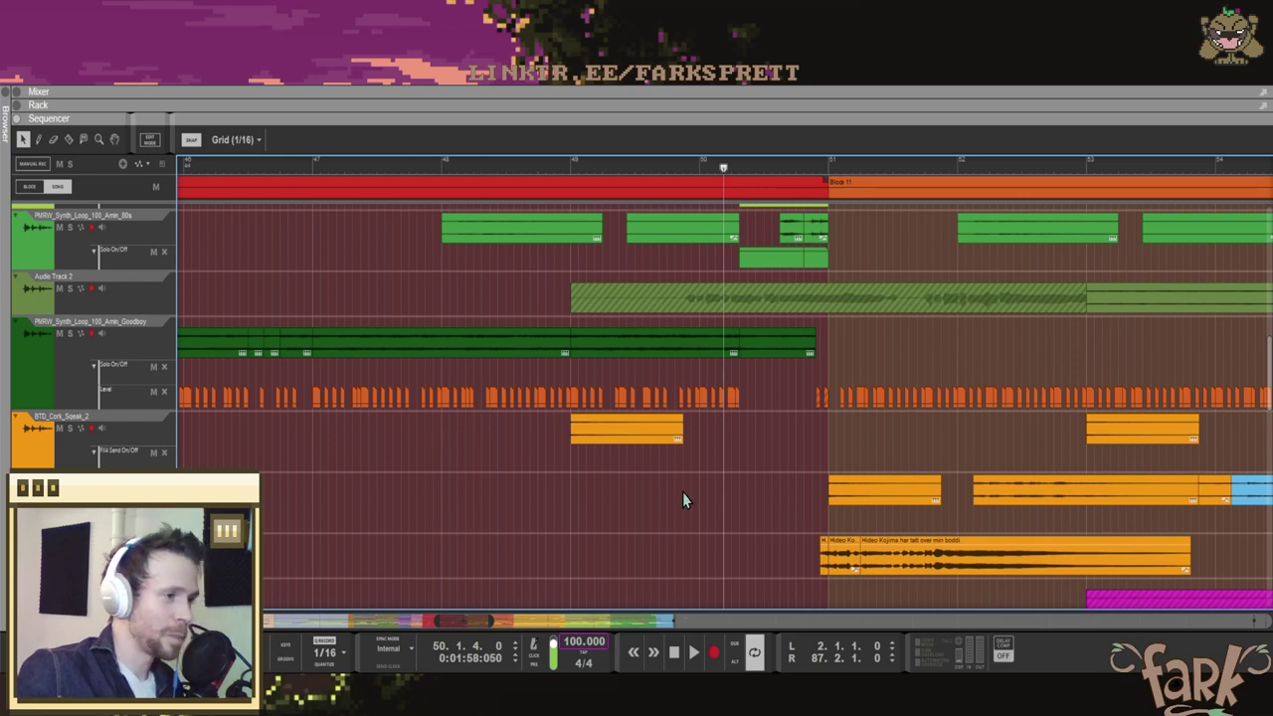
pyautogui.click(570, 166)
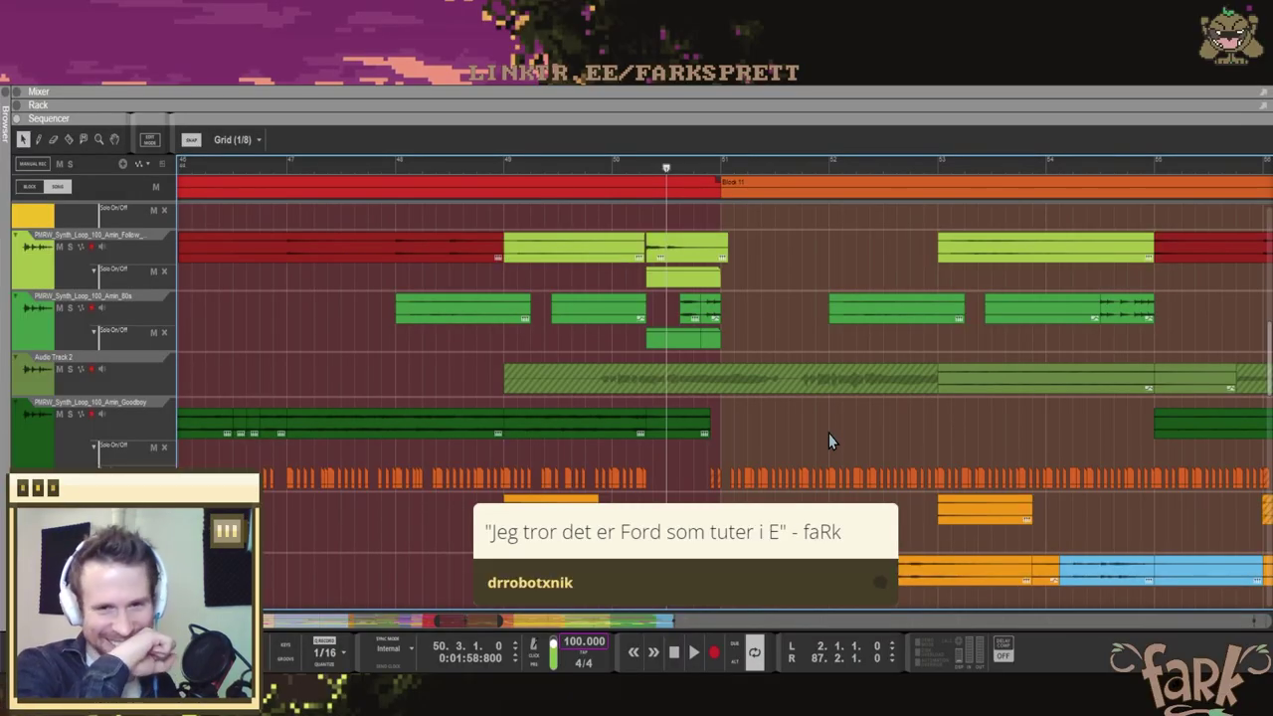
pyautogui.scroll(1, 829, 434)
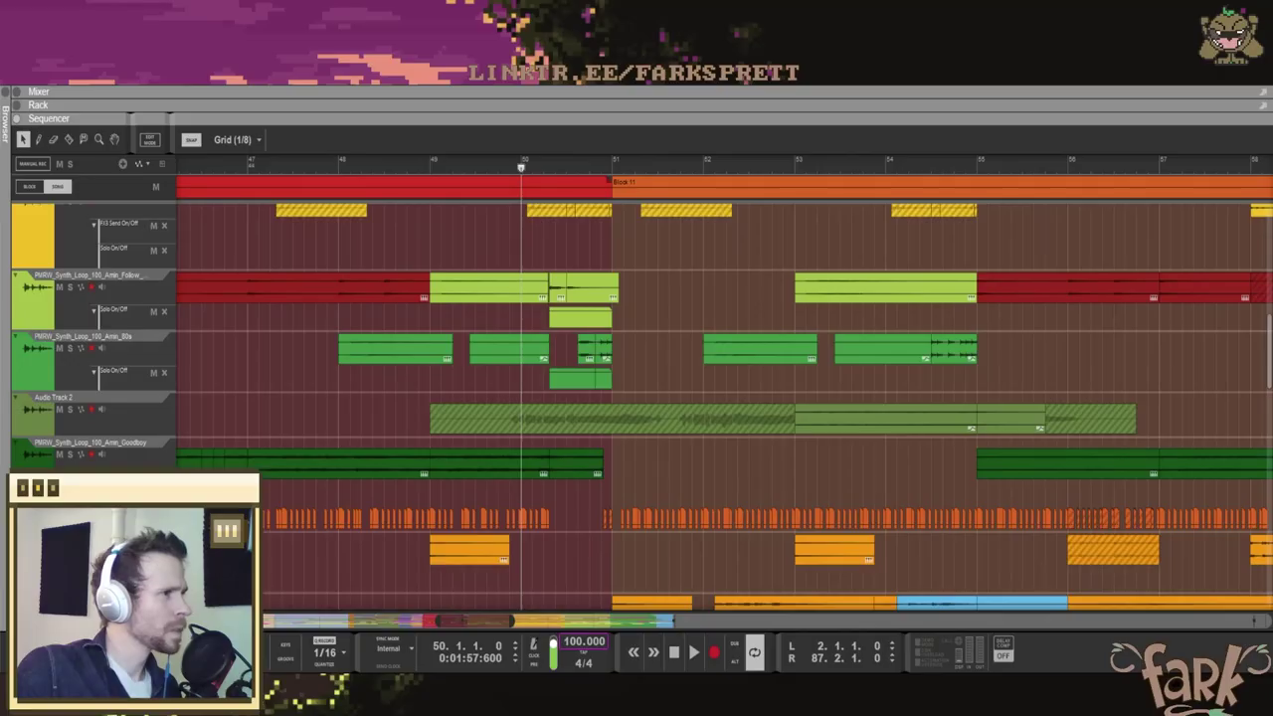
# Step: Select the synth clip at 49.1.1 on the Amin_Follow track and play the song from late Block 10 into Block 11
pyautogui.click(497, 287)
pyautogui.click(534, 171)
pyautogui.scroll(-3, 535, 172)
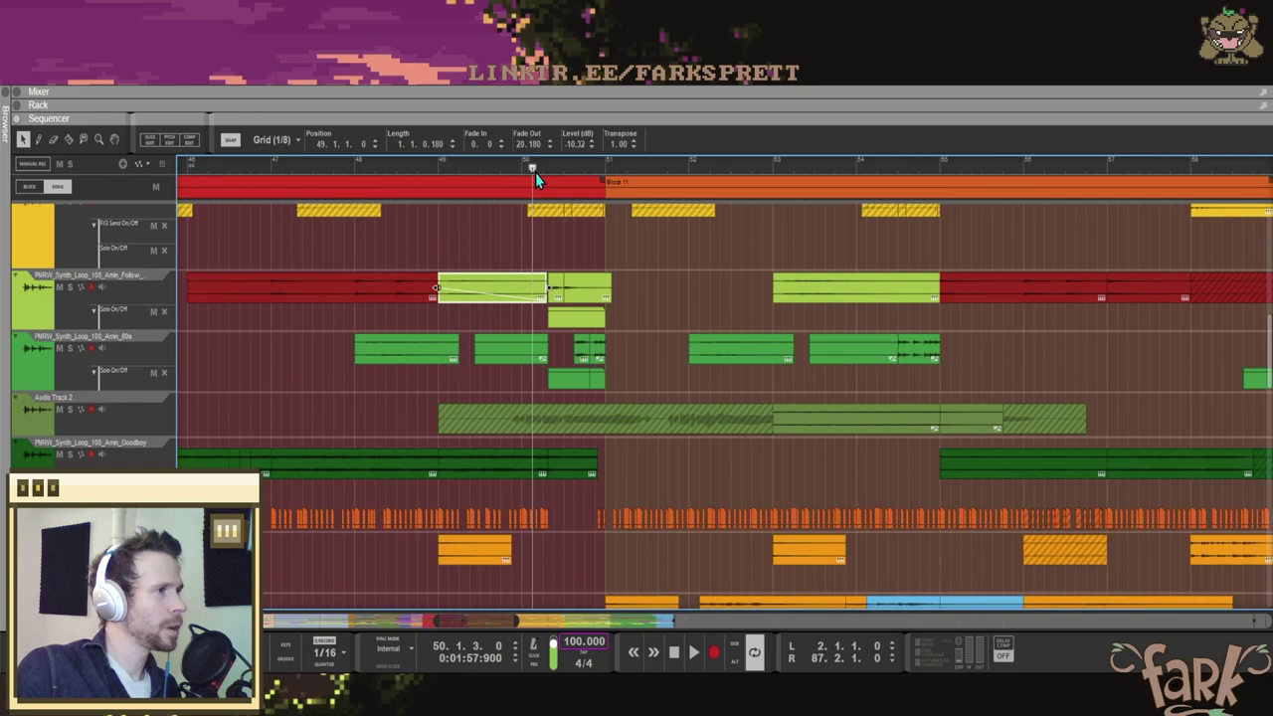
pyautogui.hscroll(1, 535, 173)
pyautogui.click(456, 168)
pyautogui.press('space')
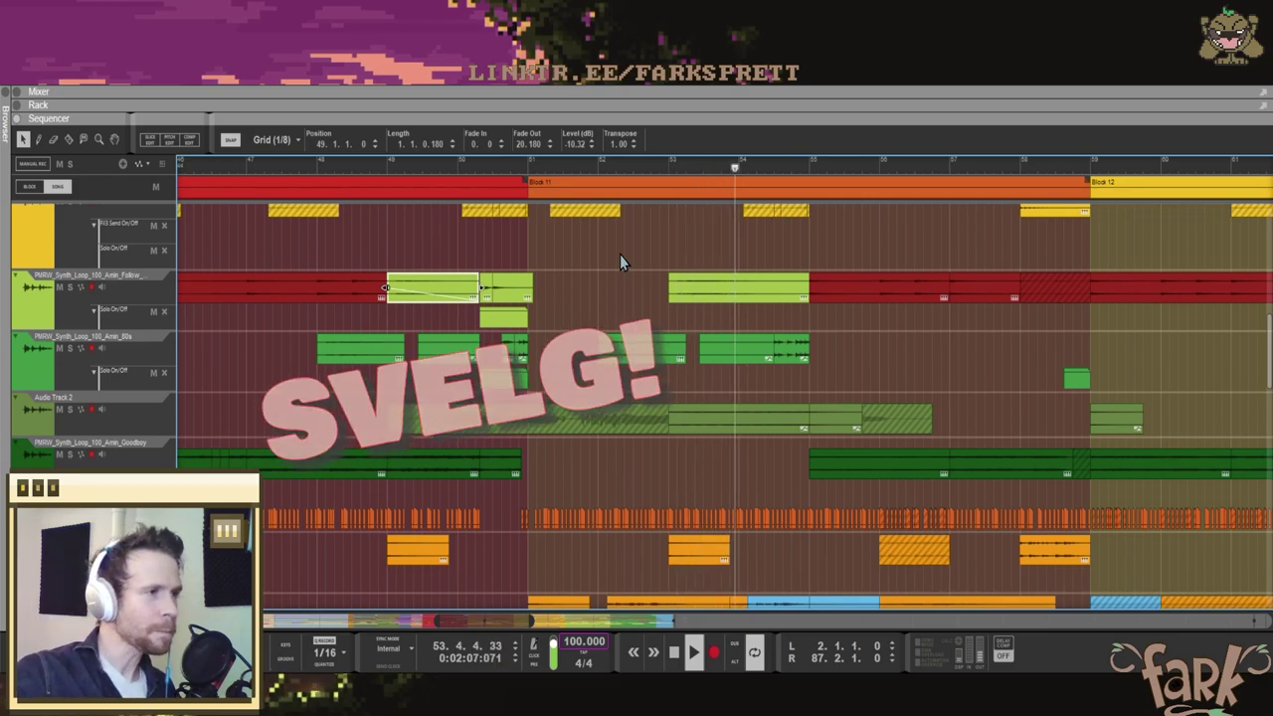
# Step: Follow the playback through Block 11 into Block 12, stop, and set the song position to 58.1.1
pyautogui.hscroll(4, 770, 311)
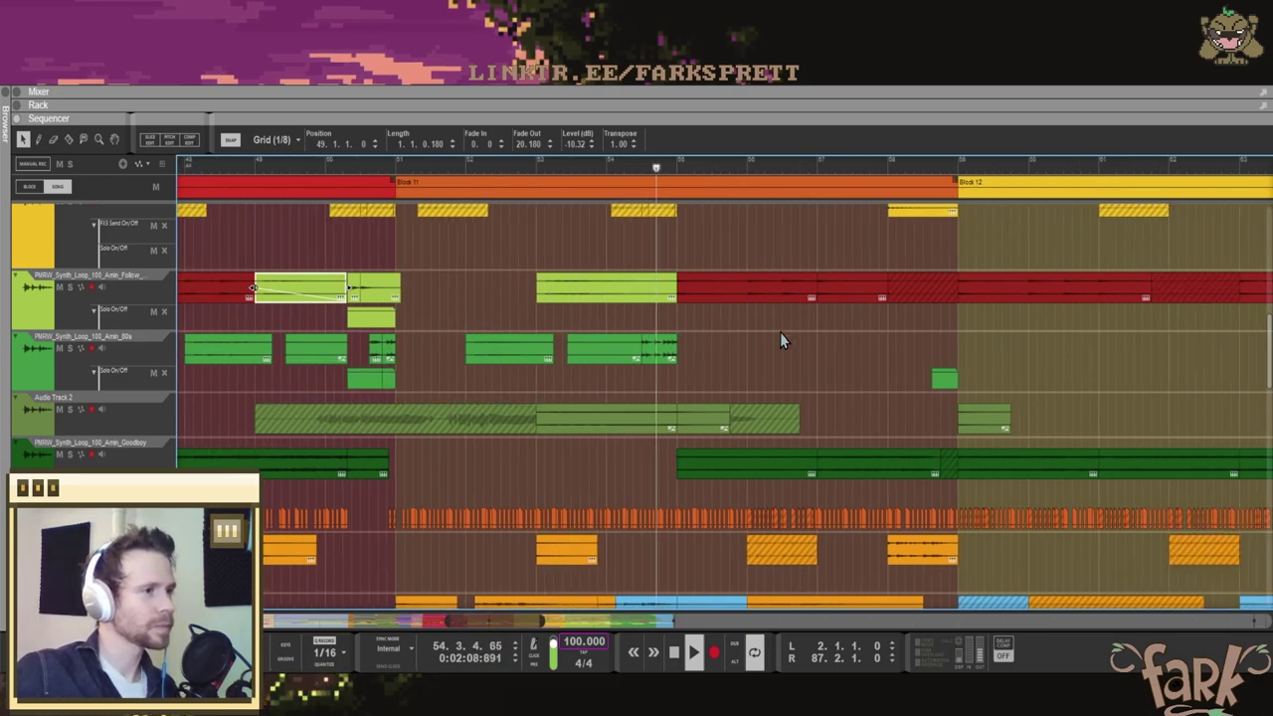
pyautogui.hscroll(3, 779, 332)
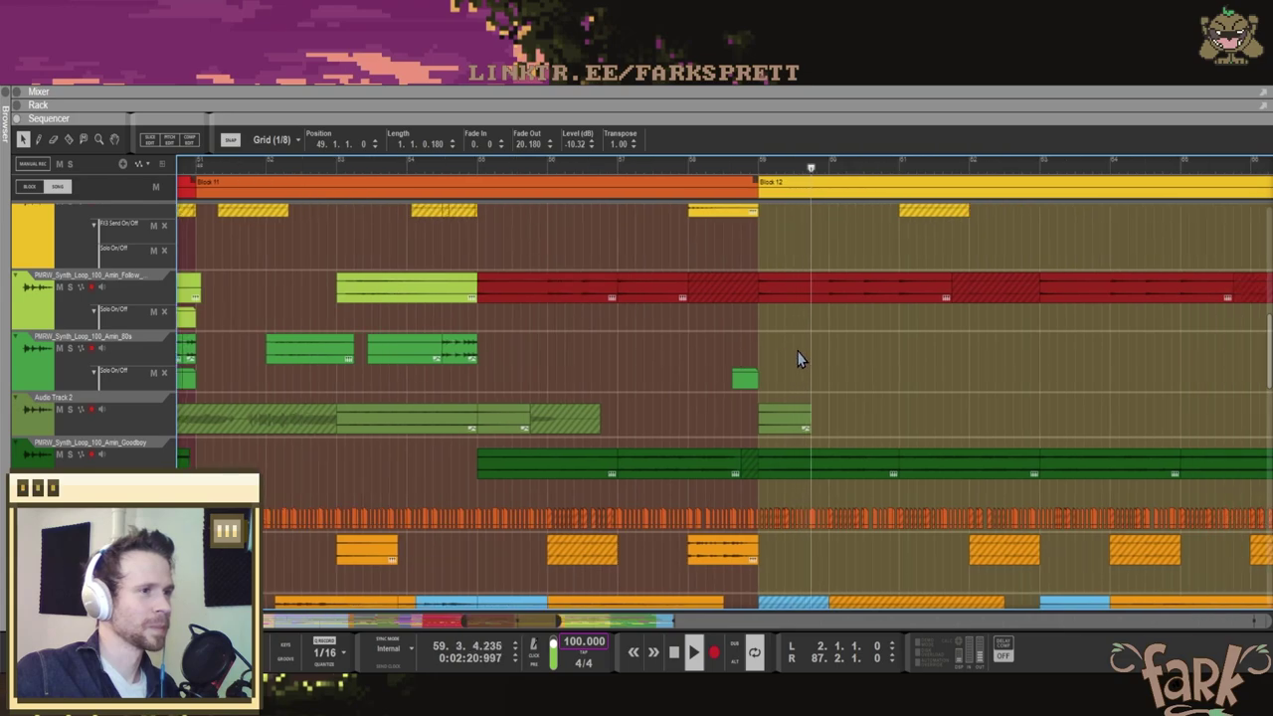
pyautogui.scroll(-2, 800, 353)
pyautogui.click(753, 168)
pyautogui.press('space')
pyautogui.click(778, 176)
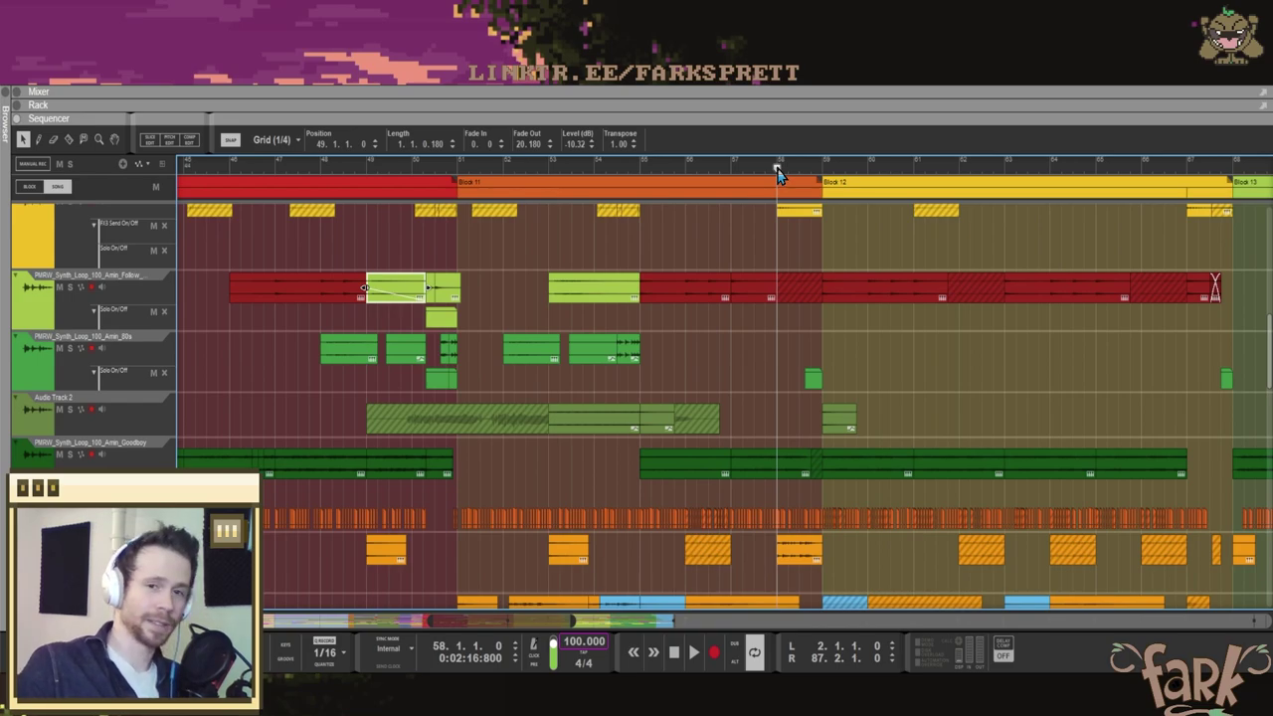
# Step: Deselect the synth clip, set the song position to 59.1.1 at the start of Block 12, and mute the VokalBLIPP track
pyautogui.click(1083, 204)
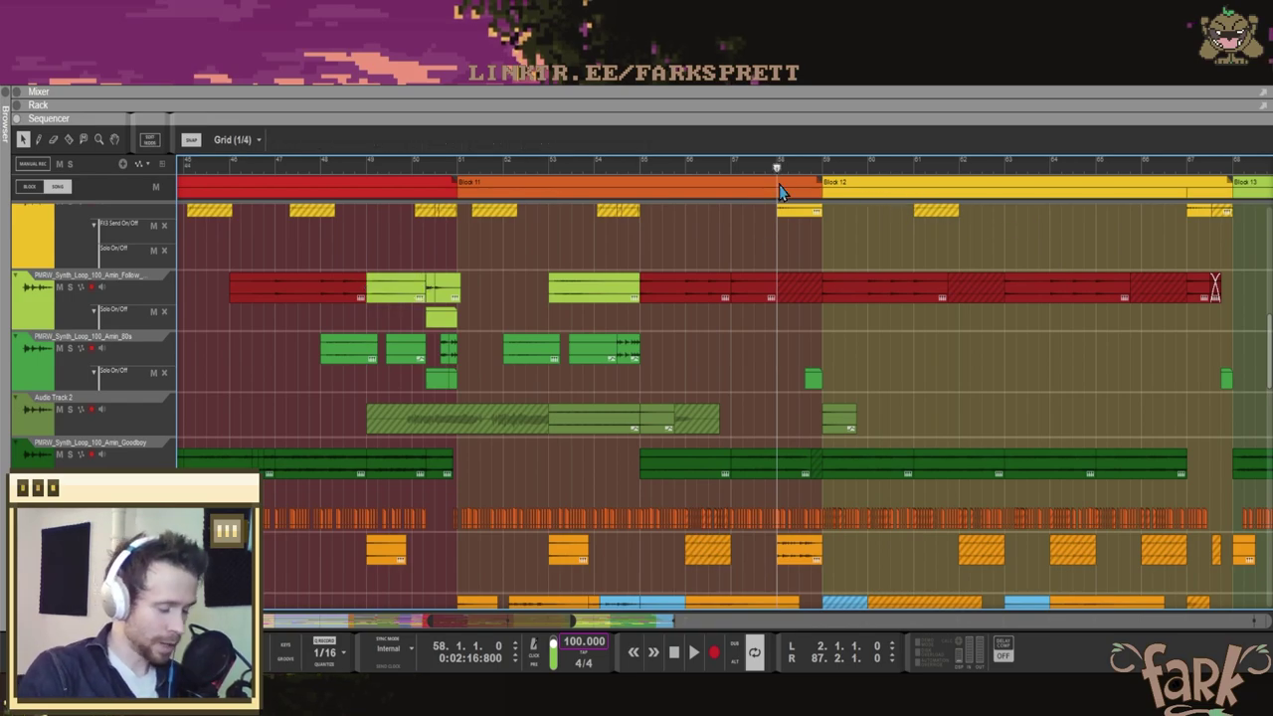
pyautogui.scroll(5, 780, 192)
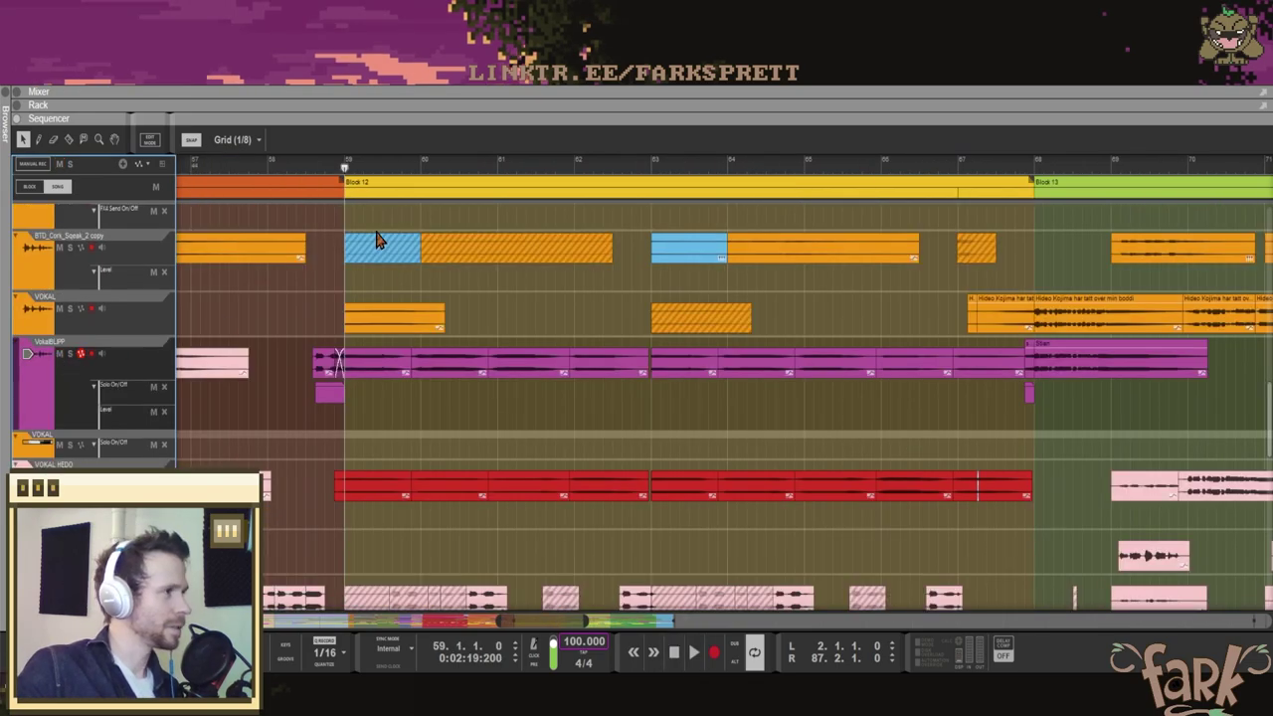
pyautogui.press('g')
pyautogui.press('g')
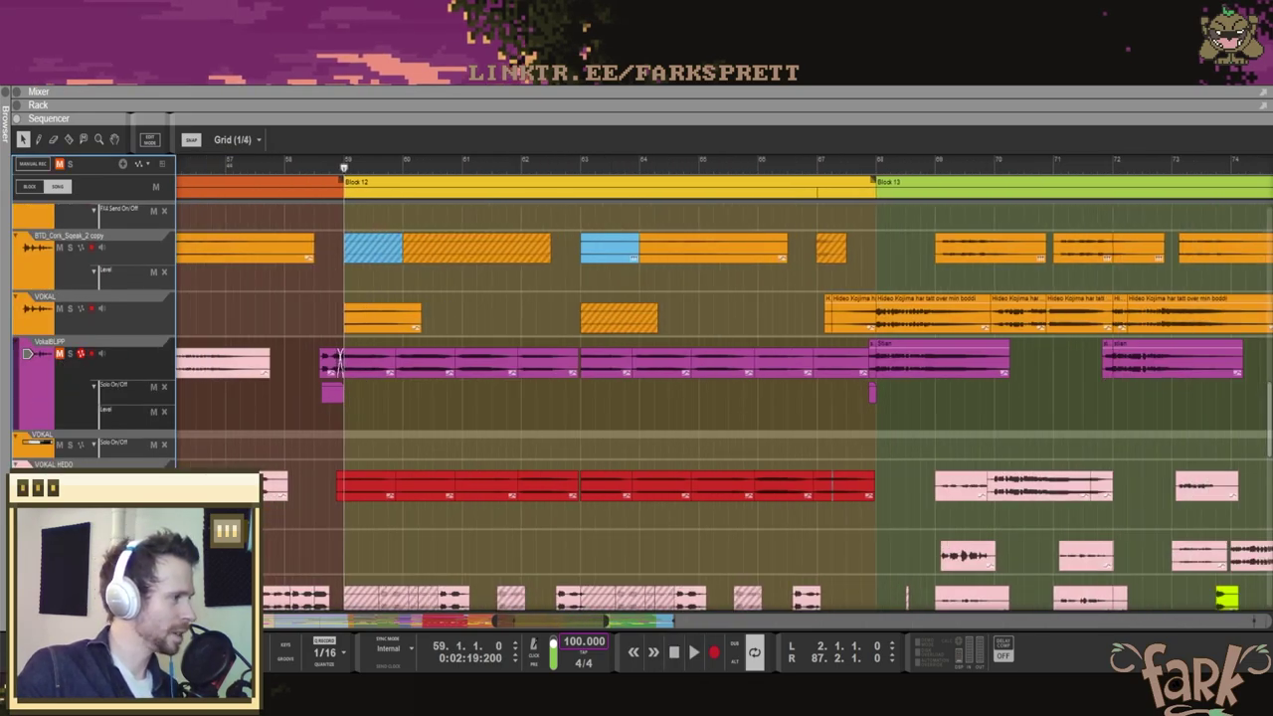
# Step: Examine the synth, squeak, vocal and lead tracks across Block 12 to see which clips are muted
pyautogui.scroll(5, 343, 398)
pyautogui.scroll(-10, 355, 427)
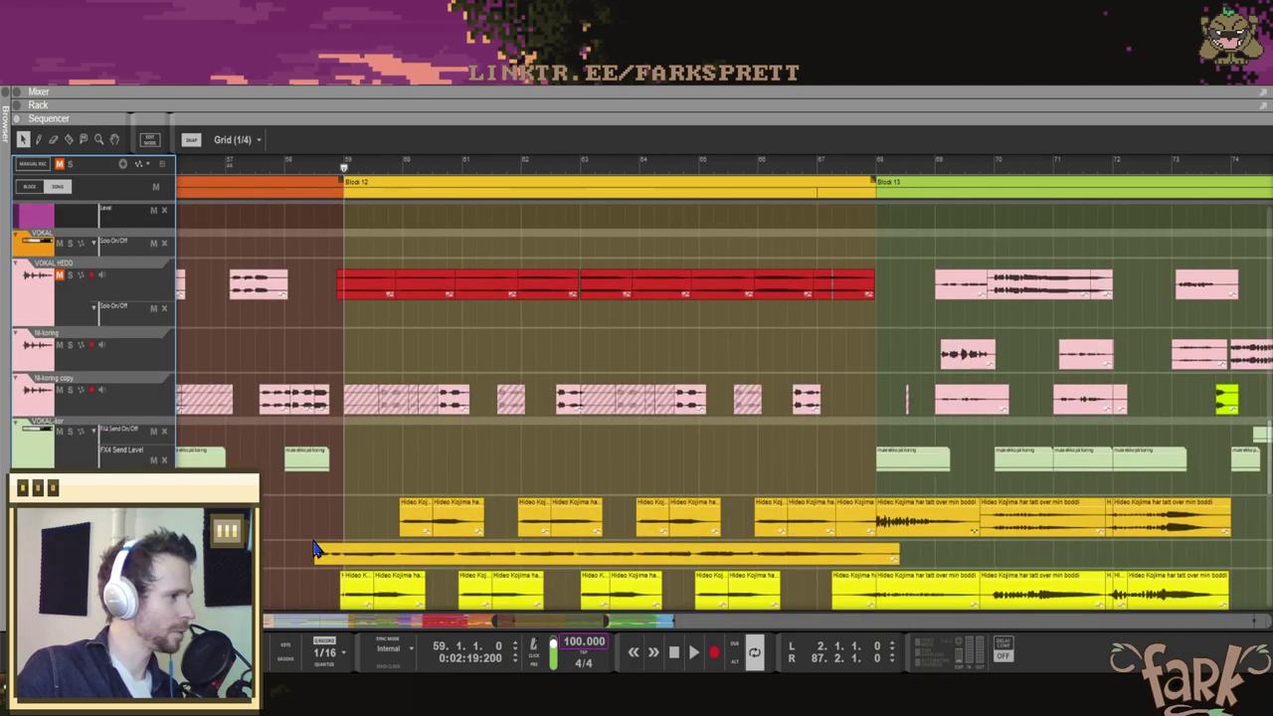
pyautogui.scroll(-3, 314, 550)
pyautogui.scroll(-6, 341, 453)
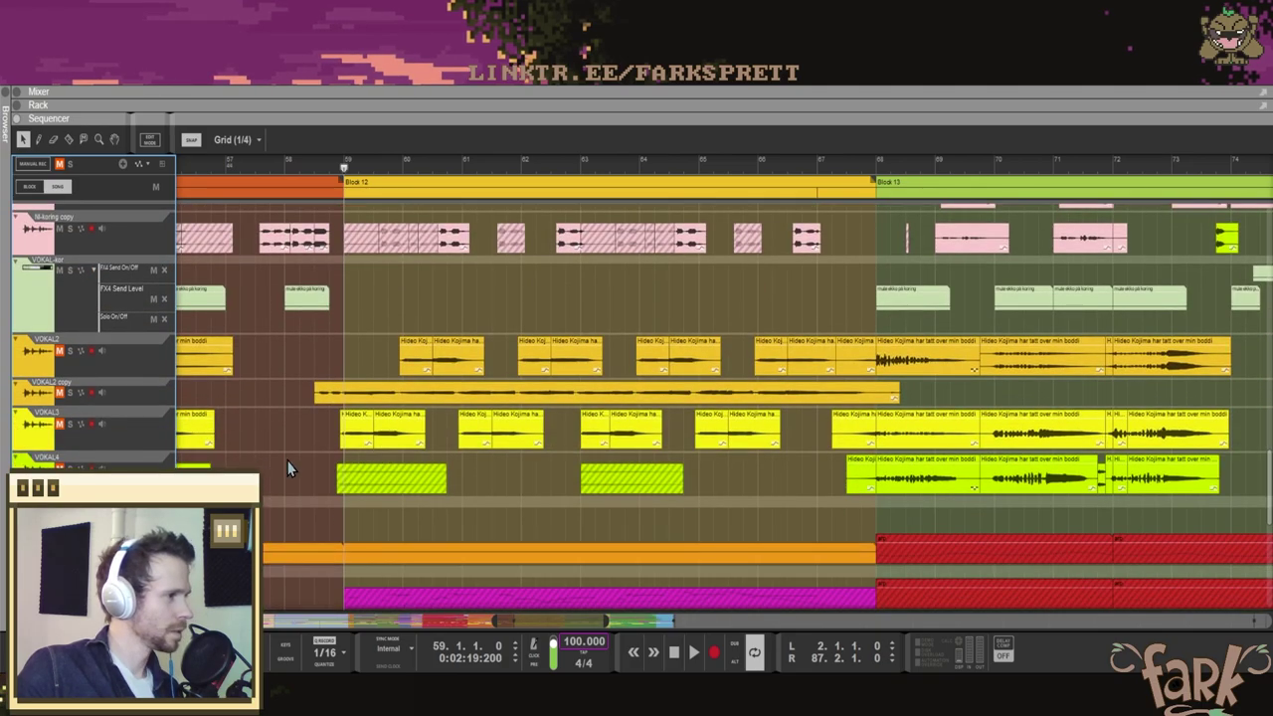
pyautogui.scroll(6, 341, 452)
pyautogui.scroll(6, 341, 453)
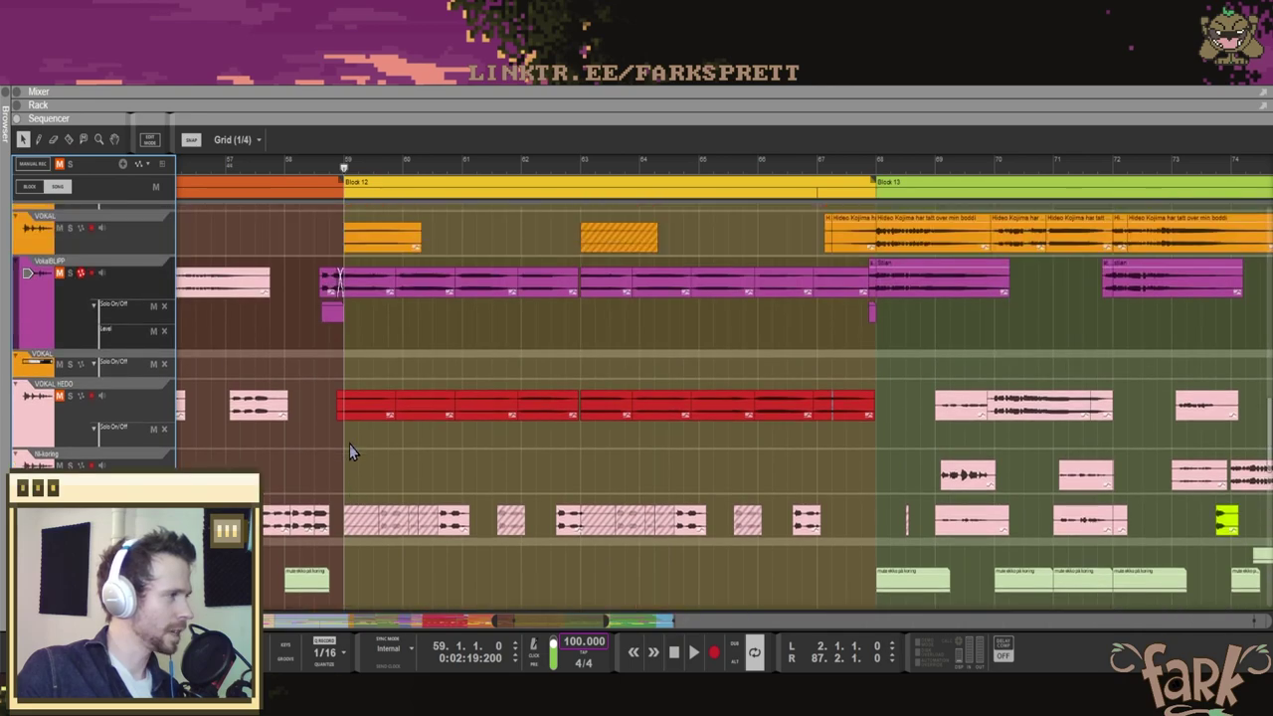
pyautogui.scroll(4, 377, 395)
pyautogui.scroll(-6, 377, 396)
pyautogui.scroll(9, 378, 395)
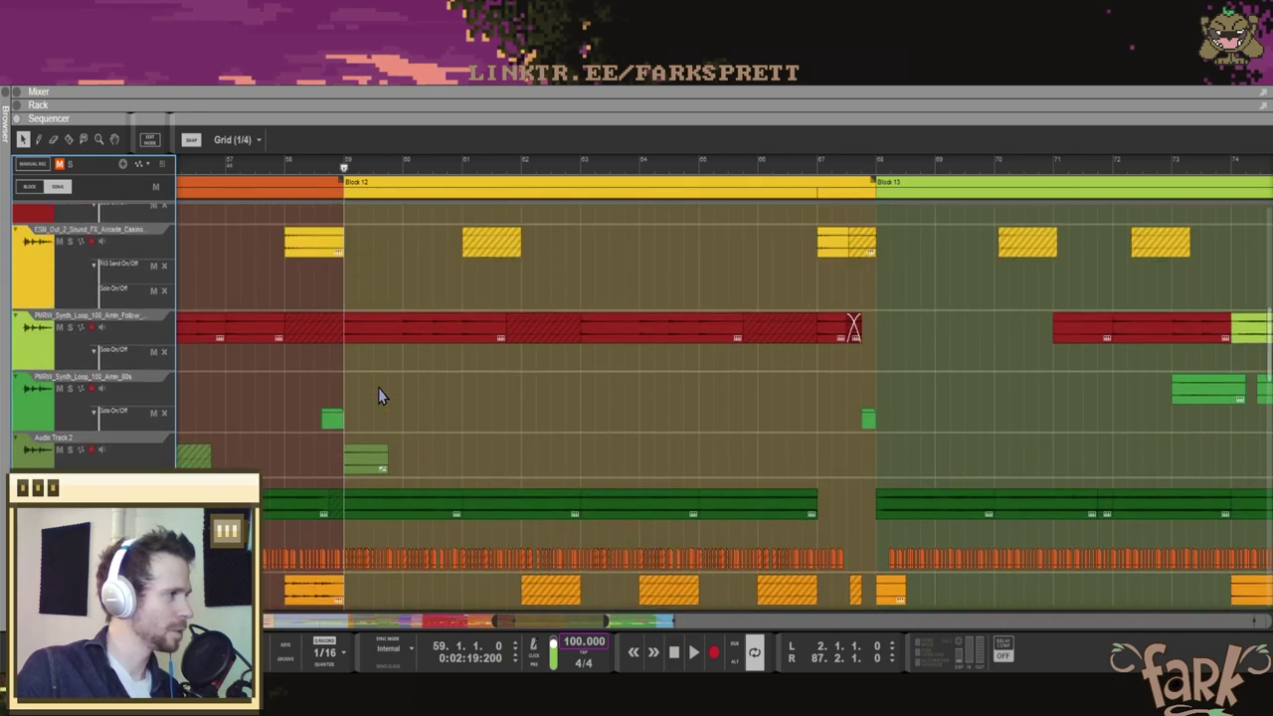
pyautogui.scroll(-8, 388, 406)
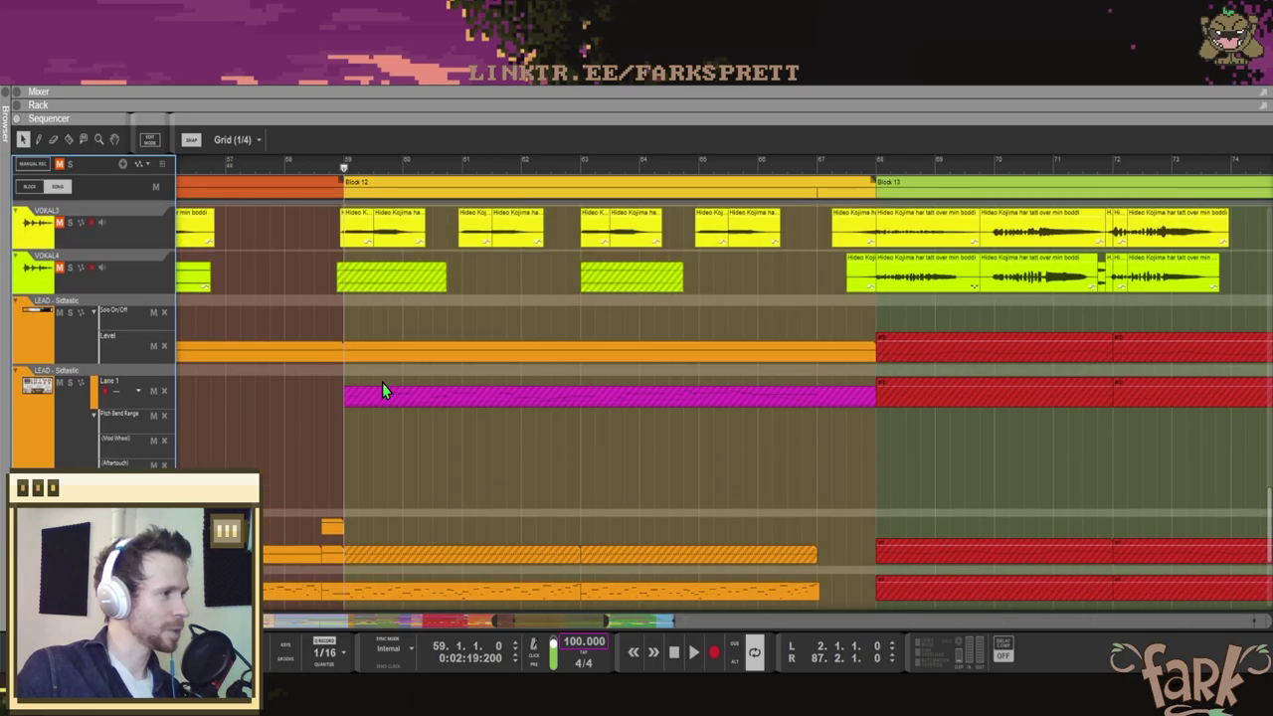
# Step: Play Block 12 from 57.4.1 up to bar 67, stop, unmute the lead clip at 59.1.1, and deselect it
pyautogui.click(296, 162)
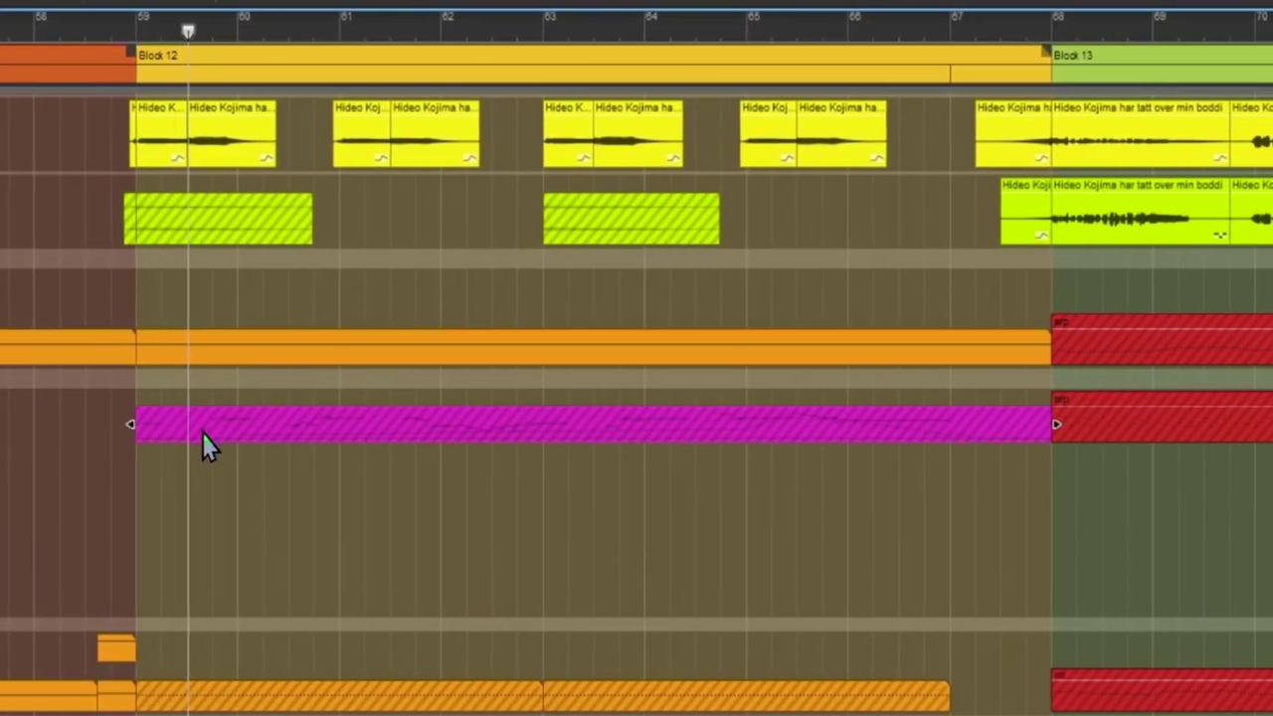
pyautogui.scroll(-5, 174, 537)
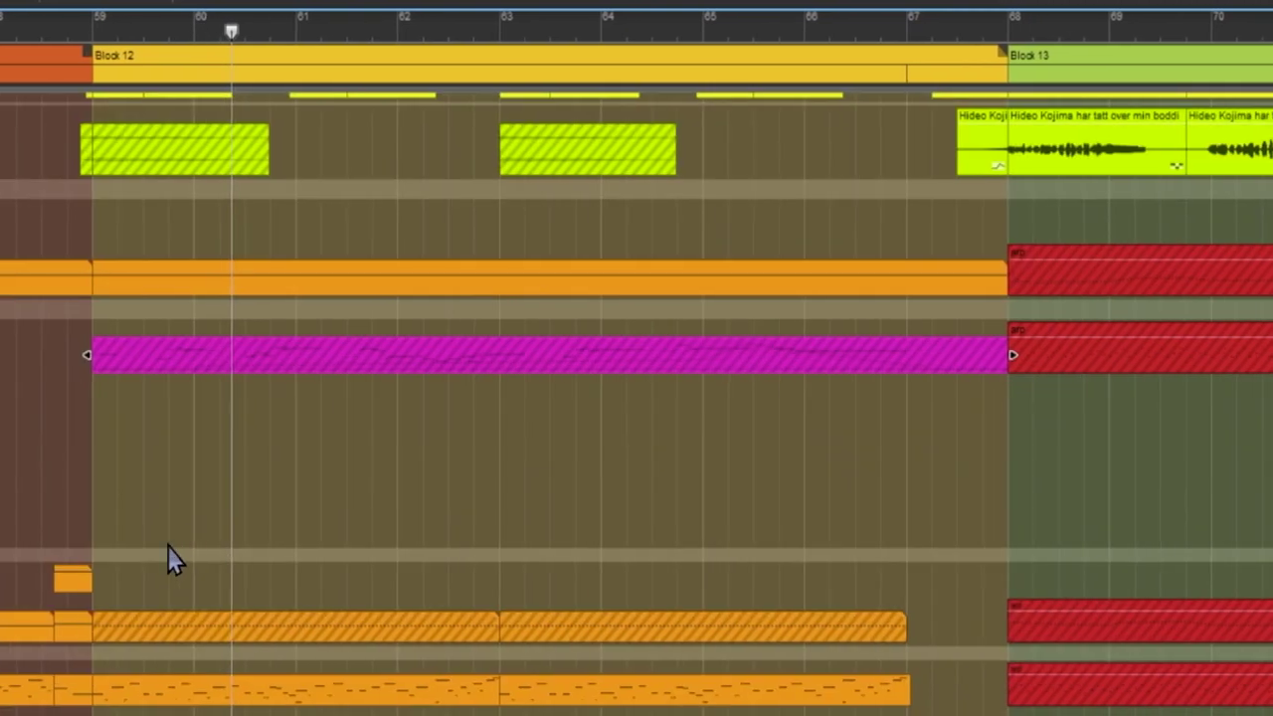
pyautogui.scroll(-2, 159, 686)
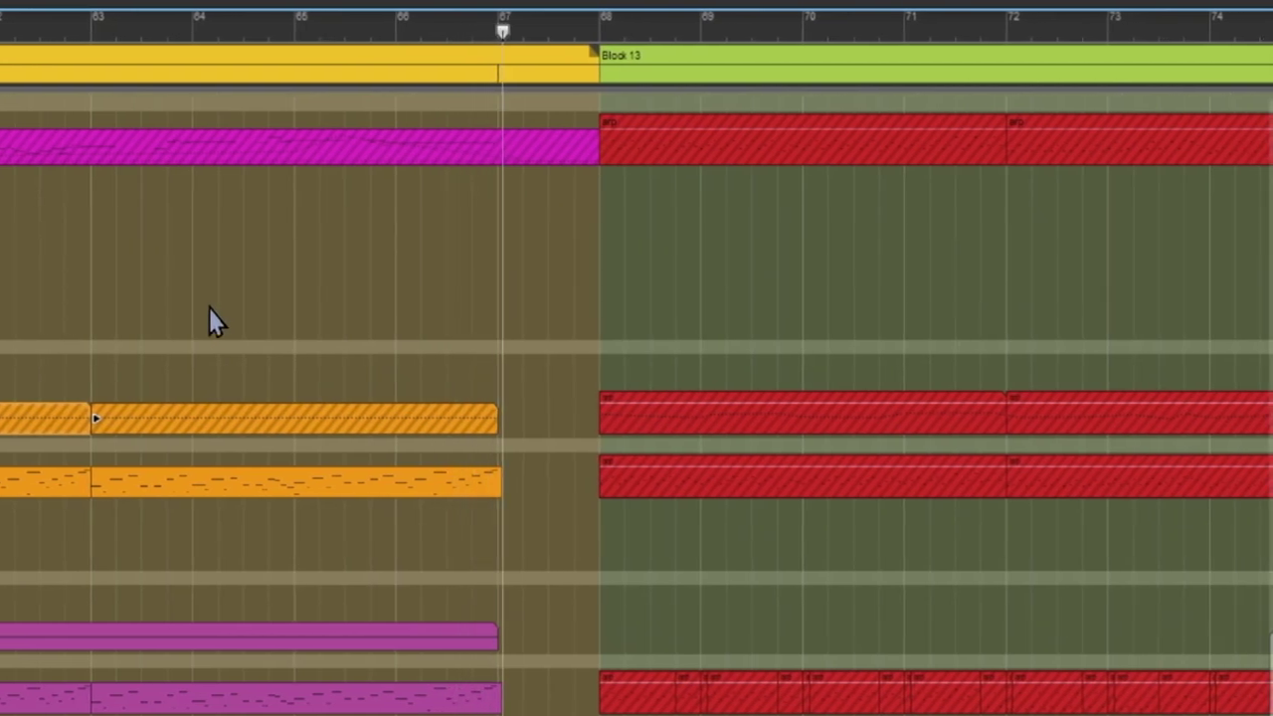
pyautogui.press('space')
pyautogui.hotkey('ctrl', 'z')
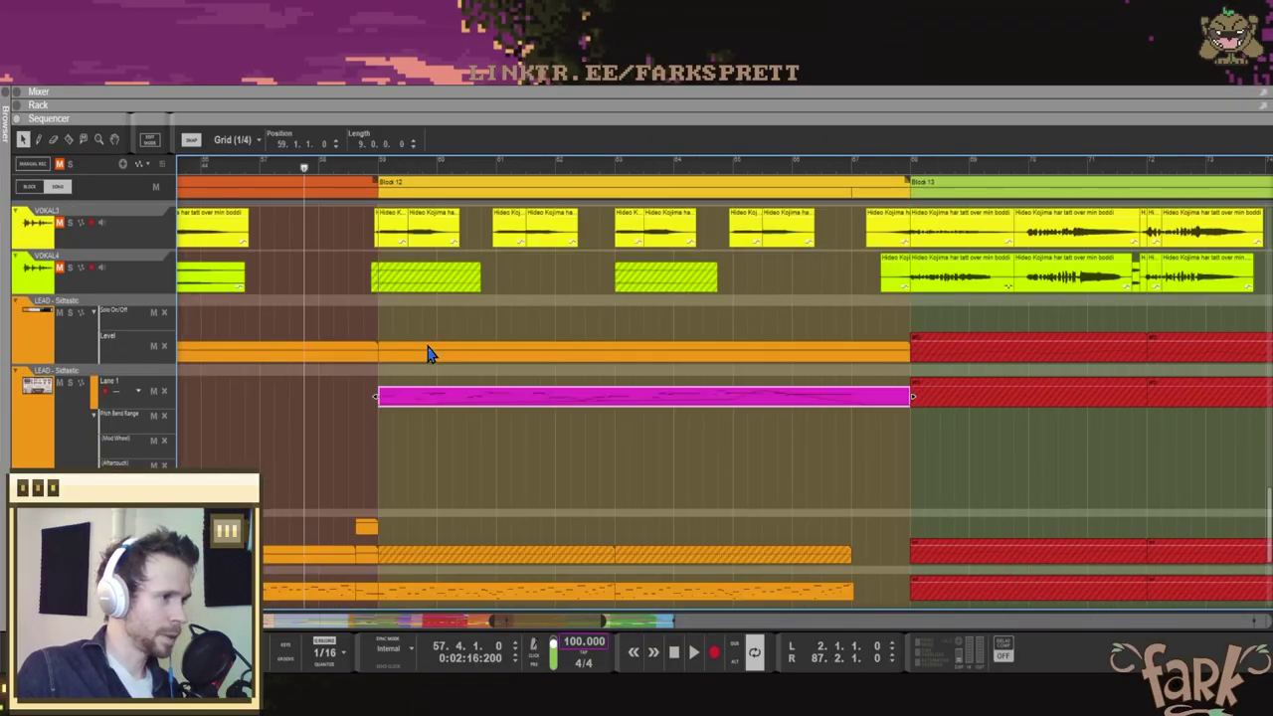
pyautogui.scroll(-1, 505, 459)
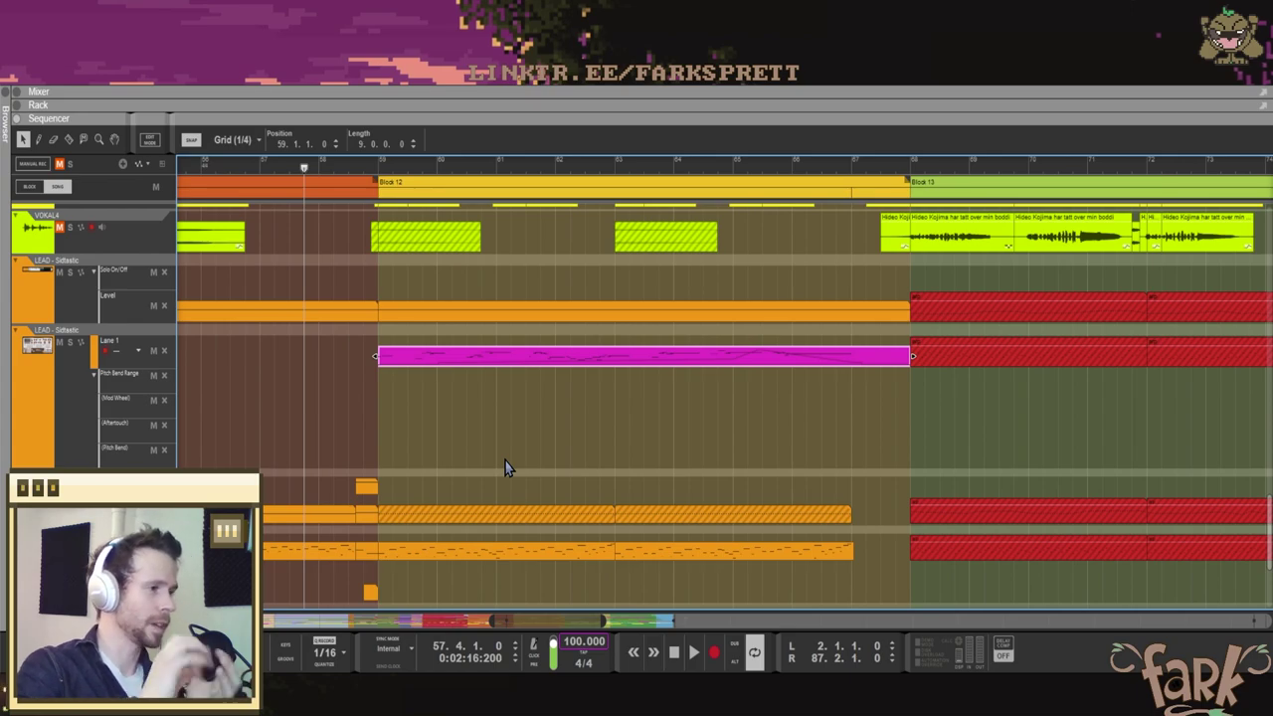
pyautogui.click(474, 470)
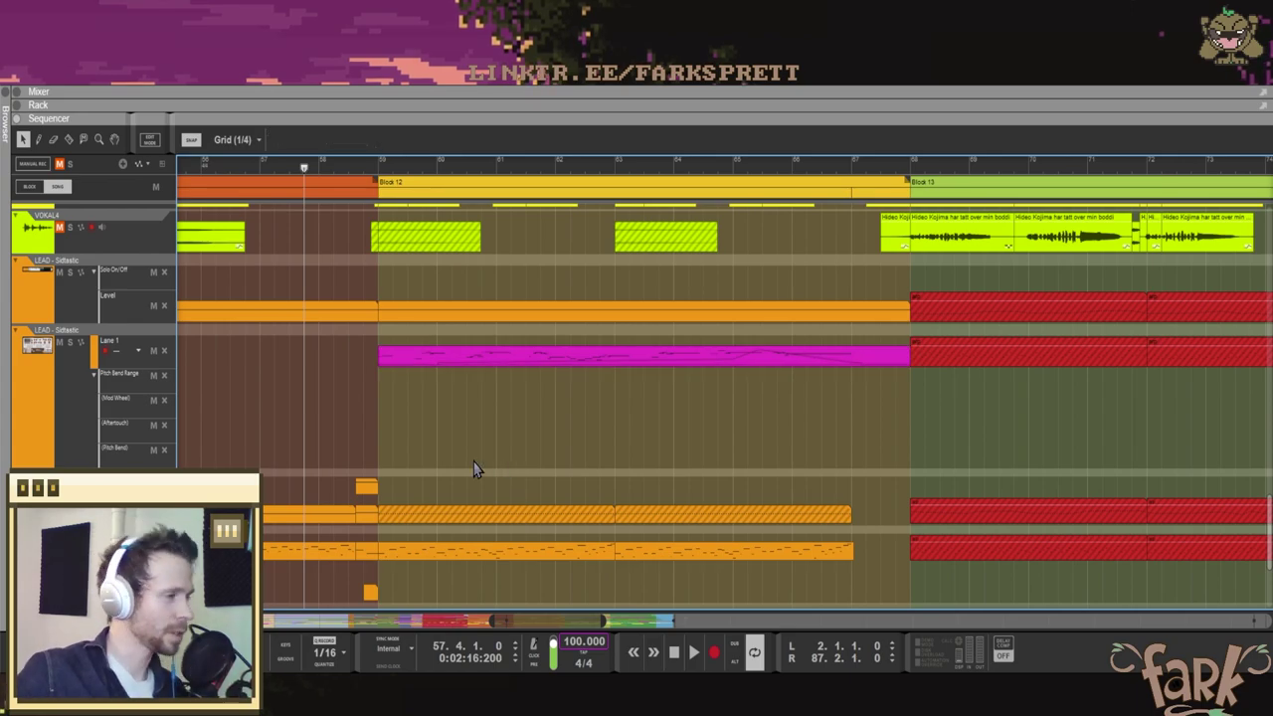
# Step: Mute the lead clip at 59.1.1 on the LEAD track, unmute the vocal tracks, and play from the start of Block 12
pyautogui.scroll(5, 474, 469)
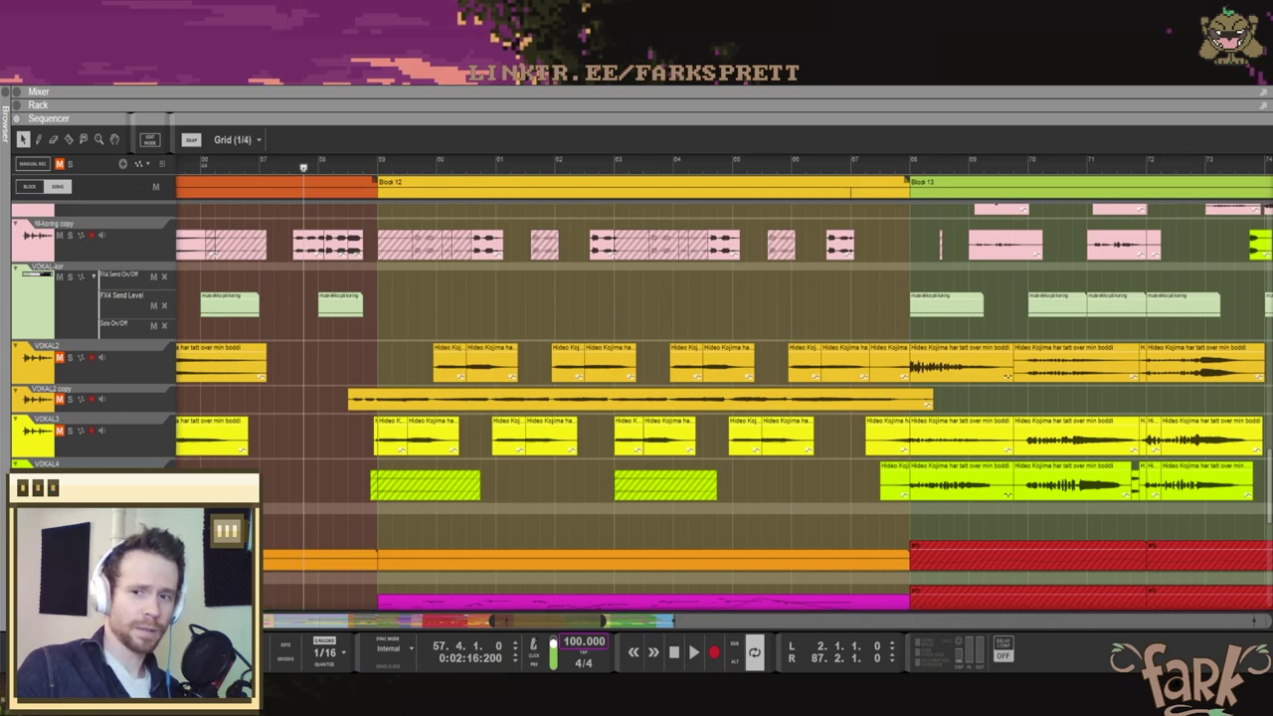
pyautogui.scroll(-3, 419, 445)
pyautogui.click(419, 445)
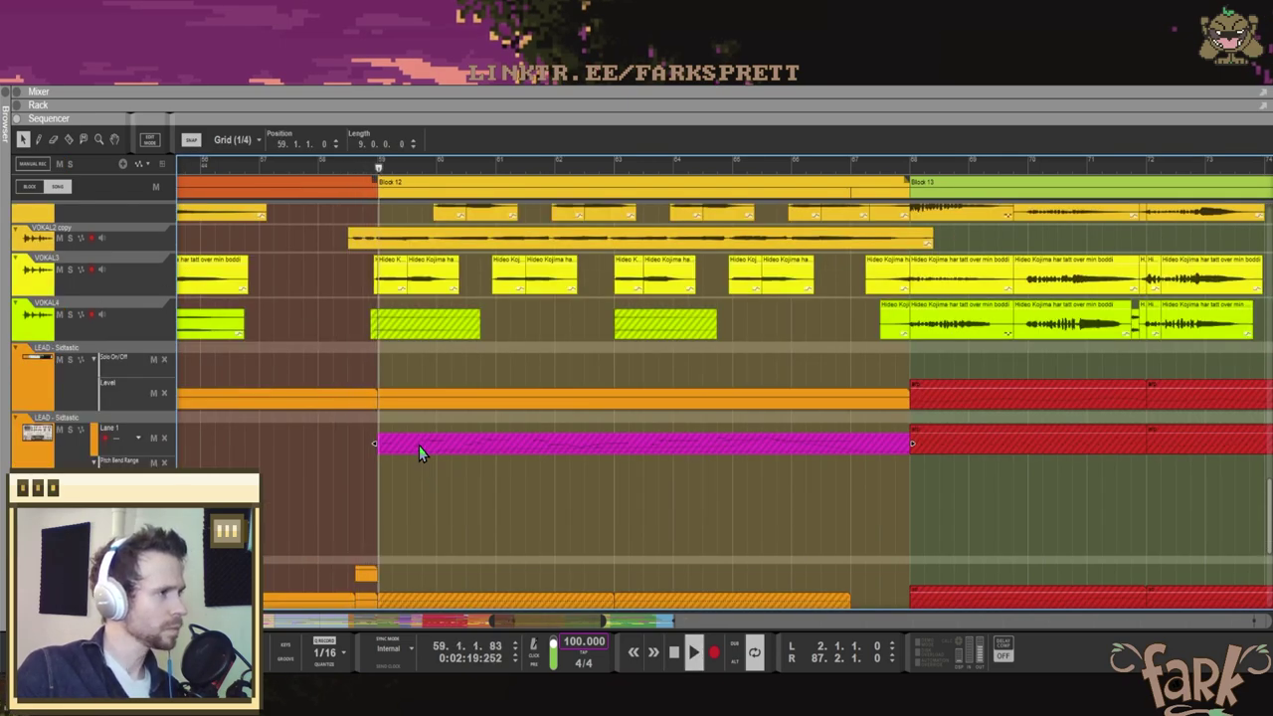
pyautogui.scroll(4, 477, 398)
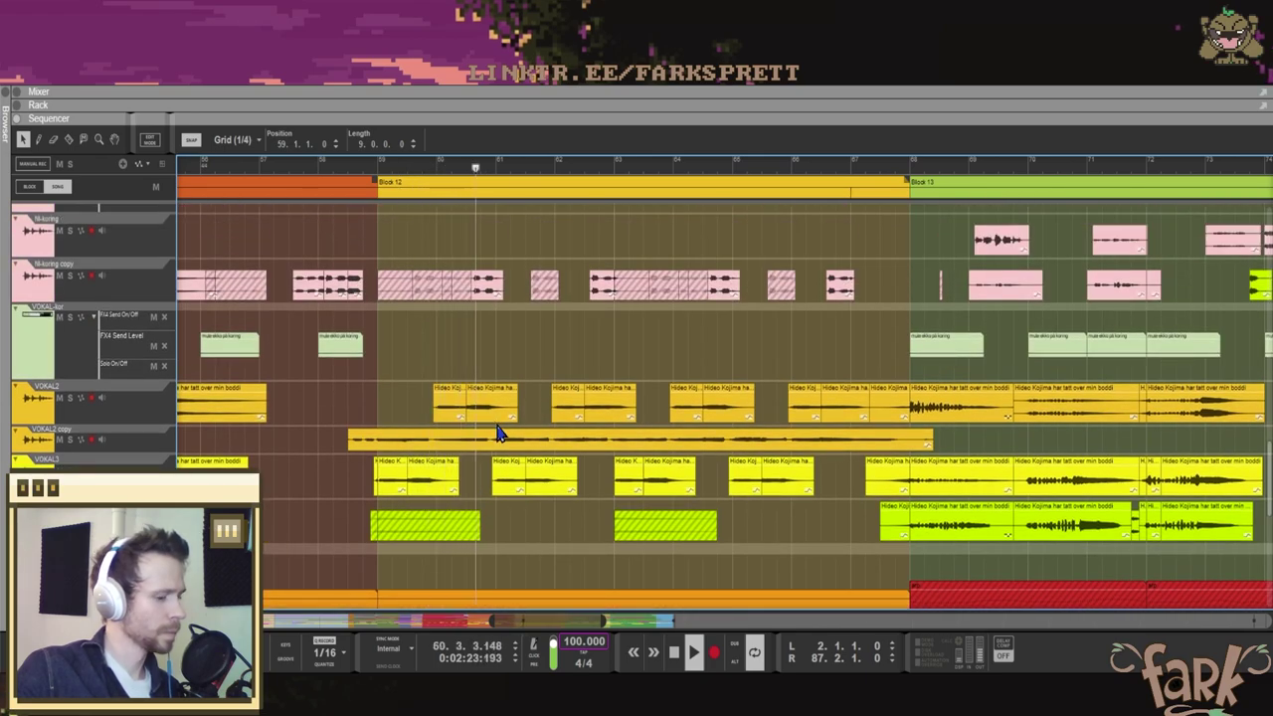
# Step: Audition Block 12 in the mixer with the VOKAL, BASS and CHORD buses soloed, switching the plucks bus solo on and off
pyautogui.press('F5')
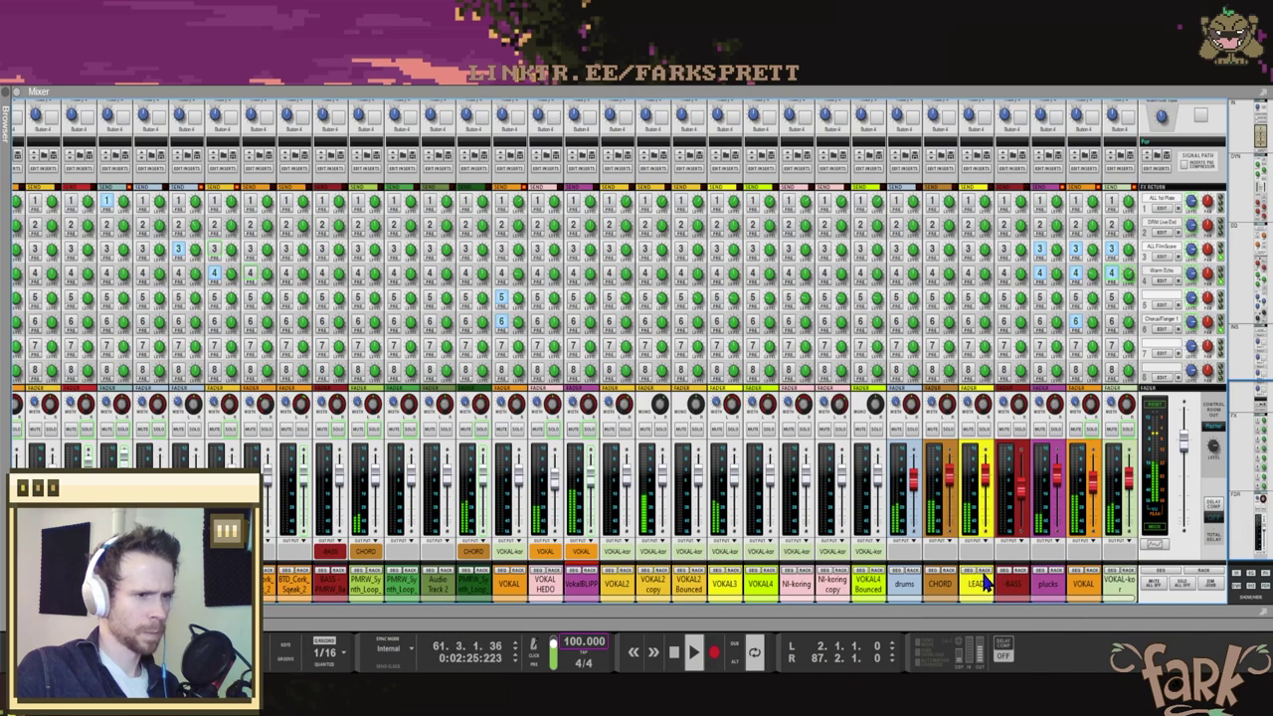
pyautogui.click(1092, 430)
pyautogui.click(1021, 430)
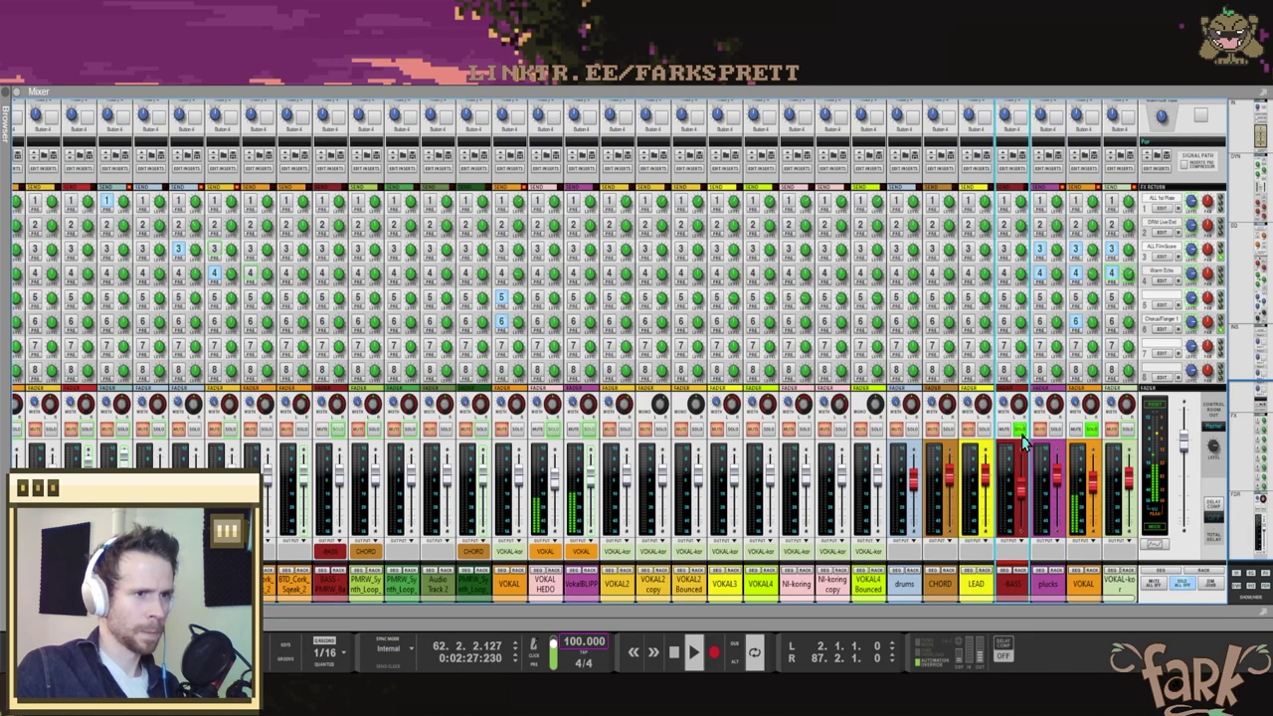
pyautogui.press('space')
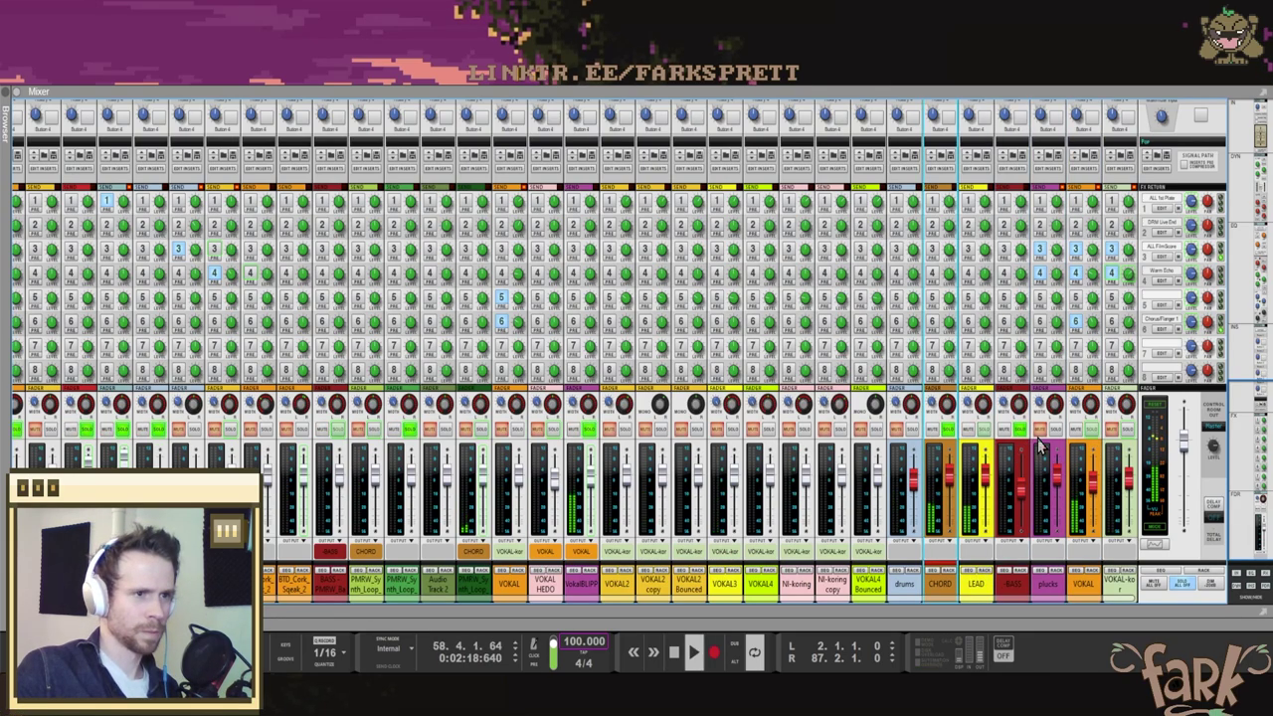
pyautogui.click(1055, 429)
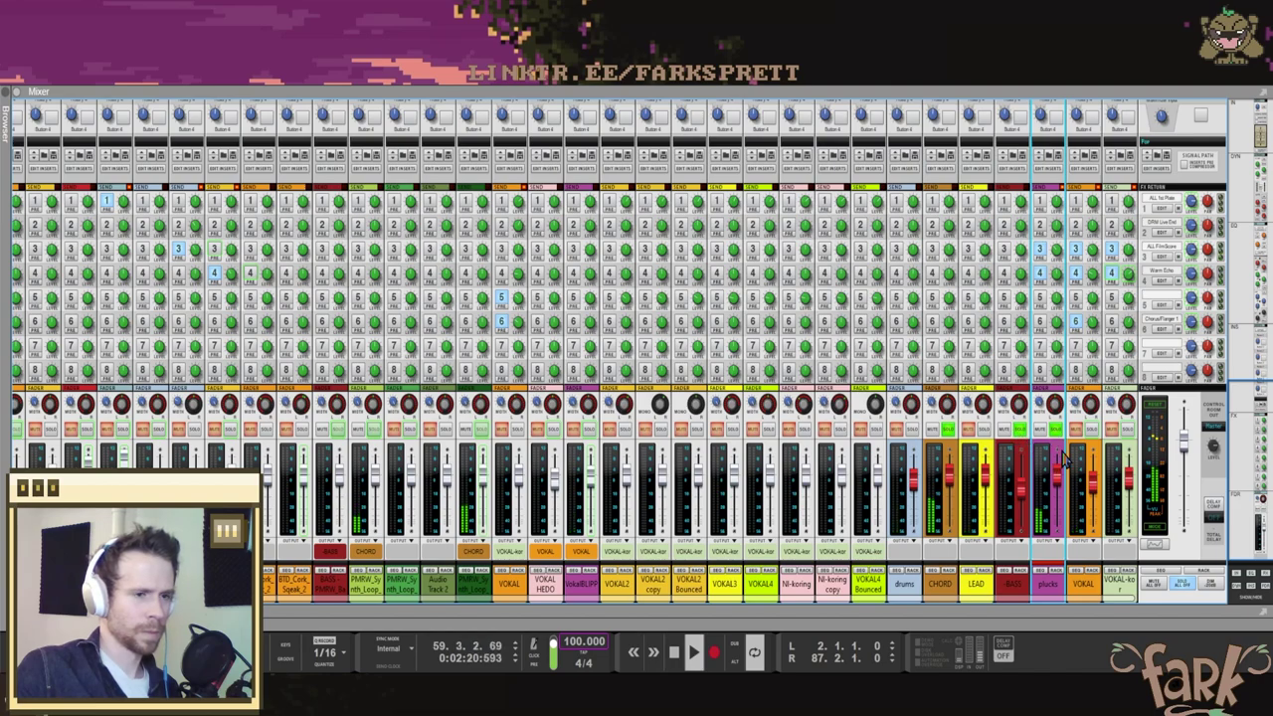
pyautogui.click(1091, 430)
pyautogui.click(1054, 430)
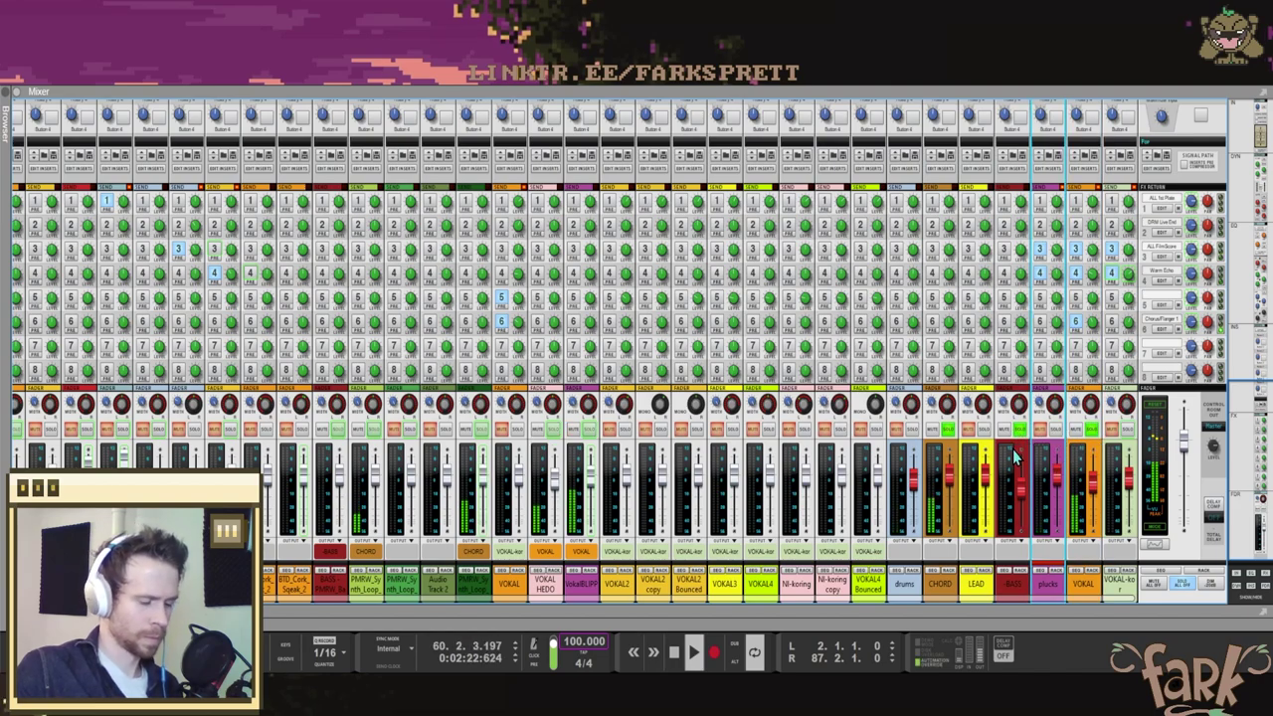
# Step: Show the mixer, rack and sequencer together and enlarge the sequencer over the rack area
pyautogui.press('F5')
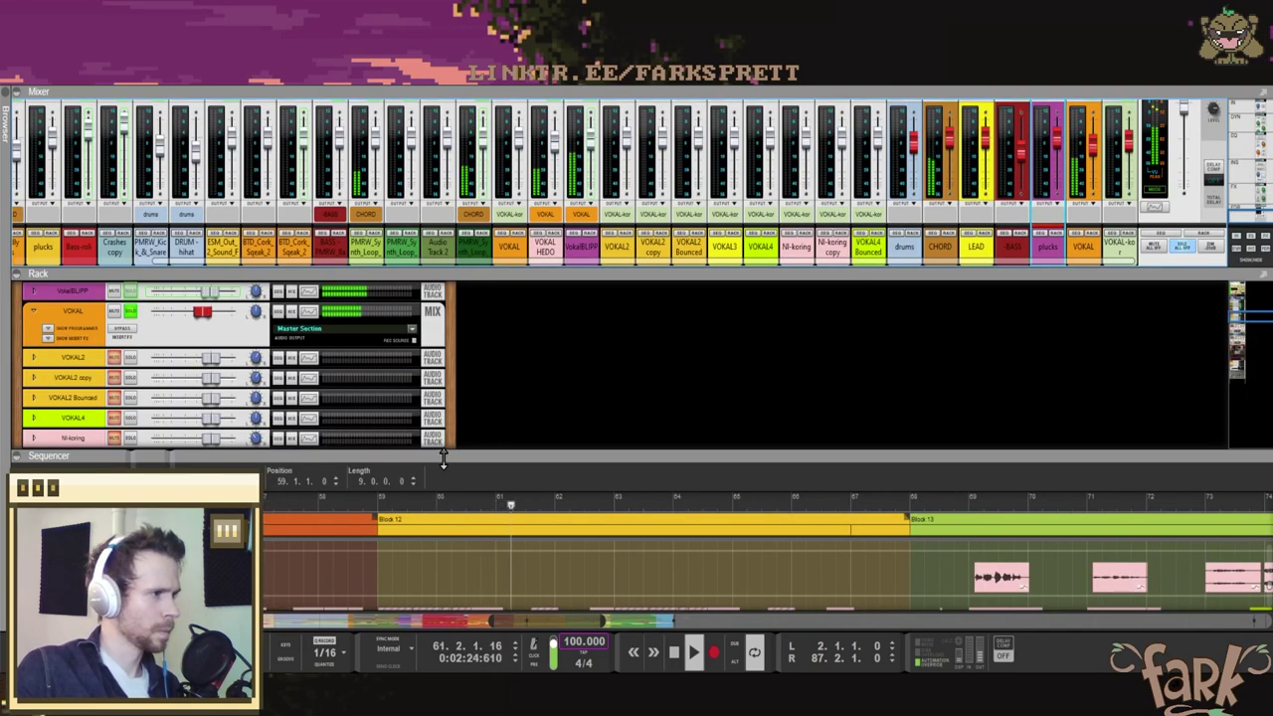
pyautogui.moveTo(443, 458); pyautogui.dragTo(443, 199)
pyautogui.scroll(-3, 390, 441)
pyautogui.scroll(5, 398, 428)
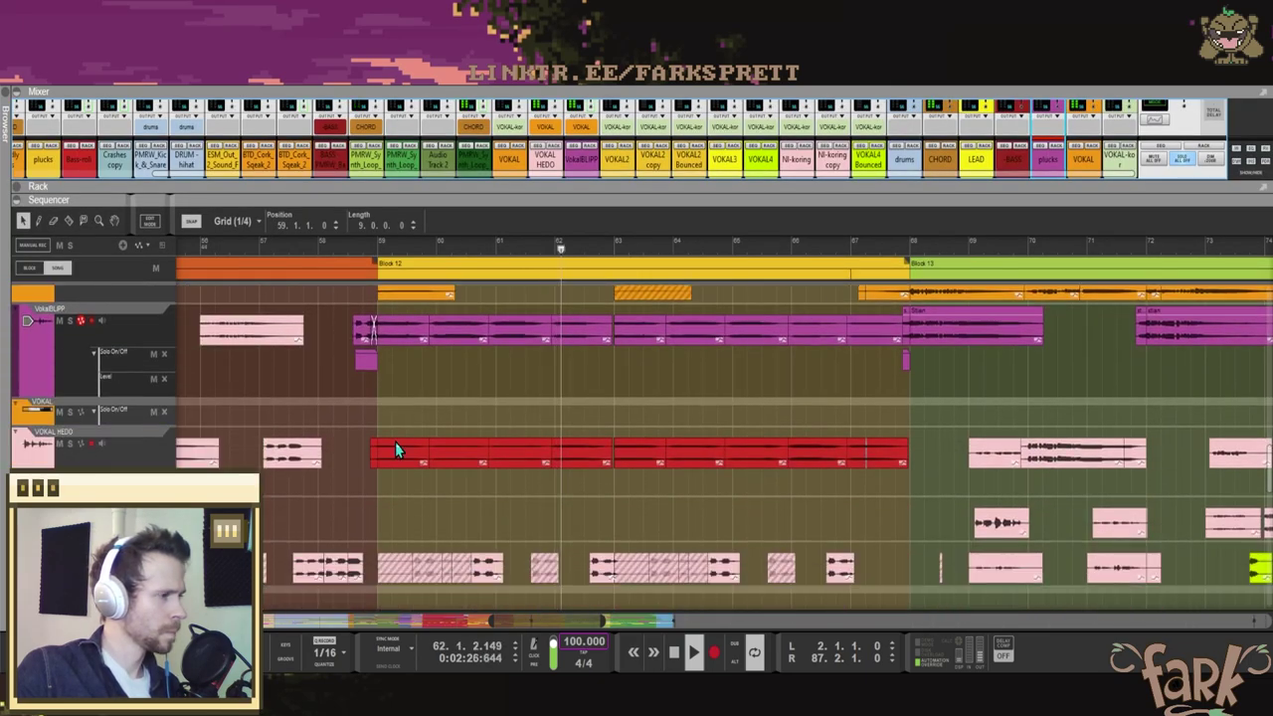
# Step: Follow the playback of the drum tracks to the end of Block 12, stop, and set the song position to 67.2.1
pyautogui.scroll(10, 395, 444)
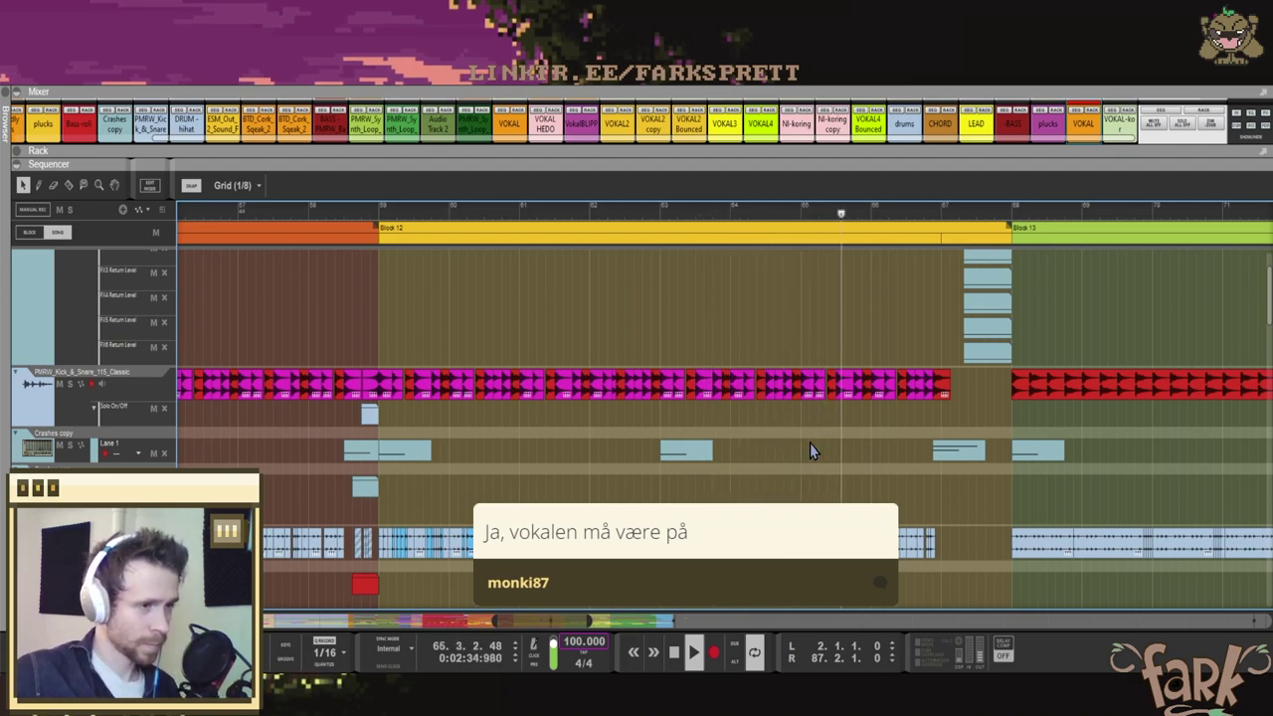
pyautogui.hscroll(2, 848, 459)
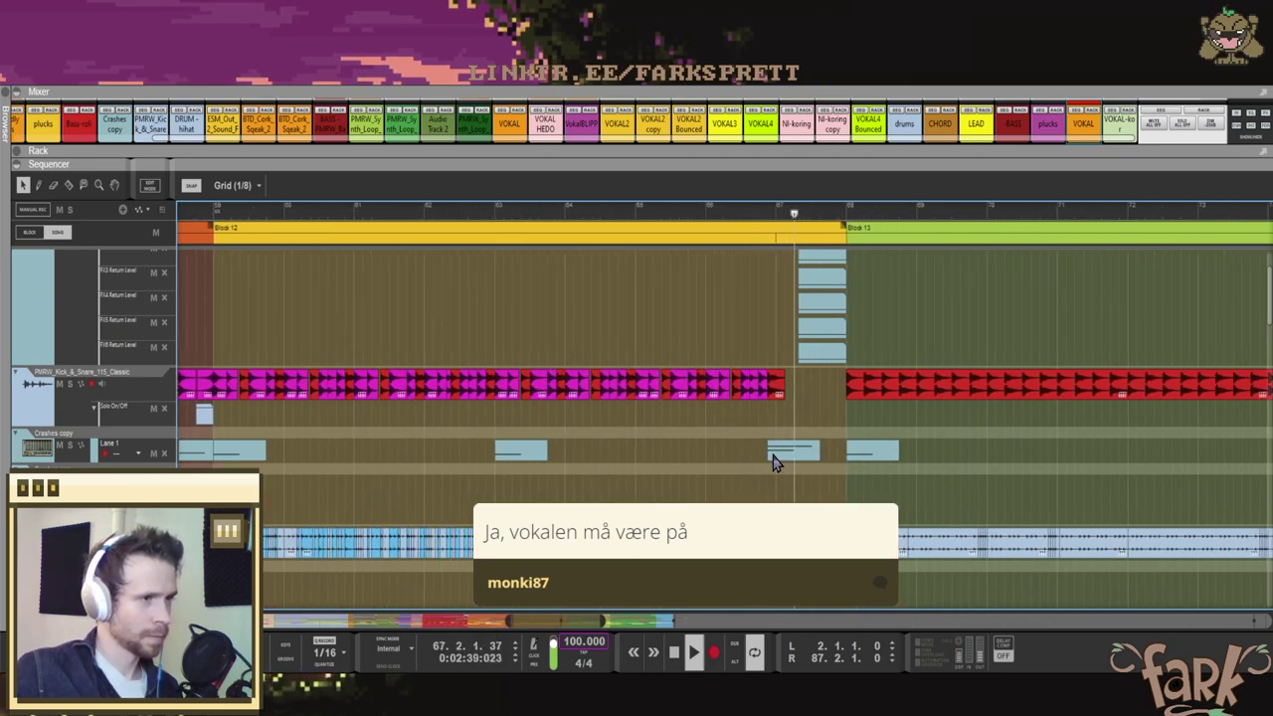
pyautogui.press('space')
pyautogui.scroll(-4, 808, 455)
pyautogui.click(591, 215)
pyautogui.scroll(4, 599, 227)
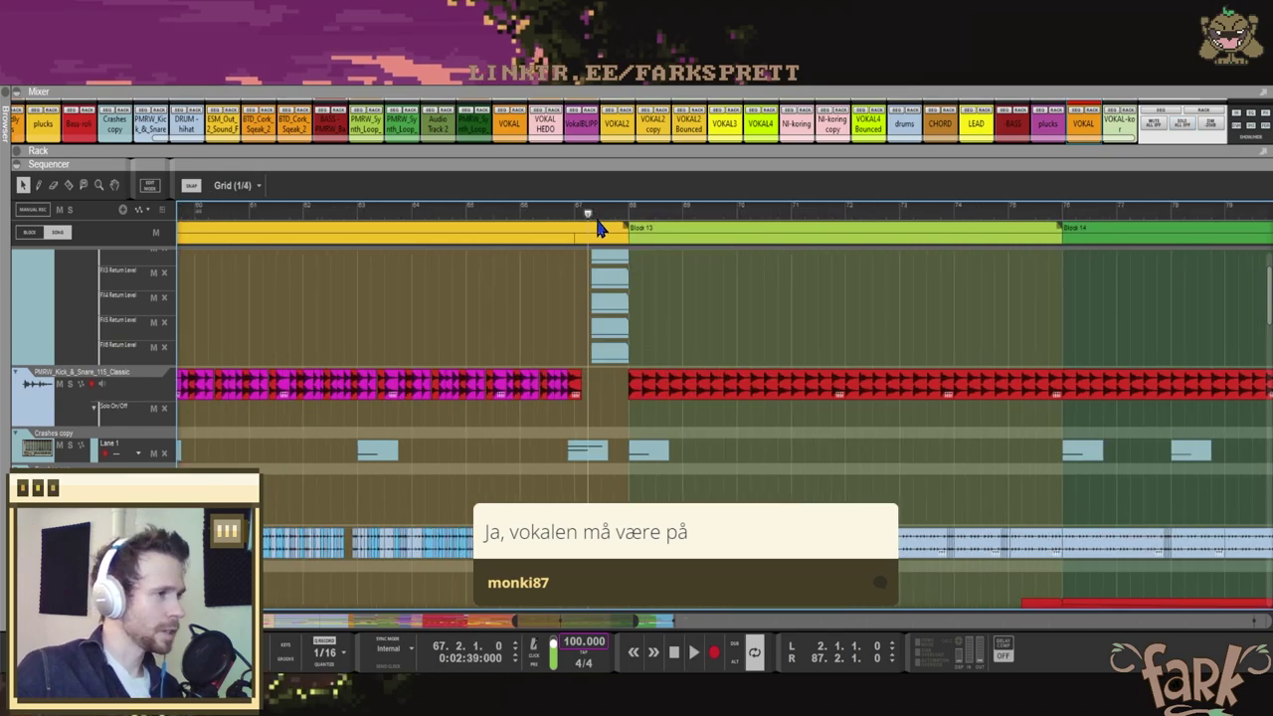
pyautogui.scroll(1, 627, 434)
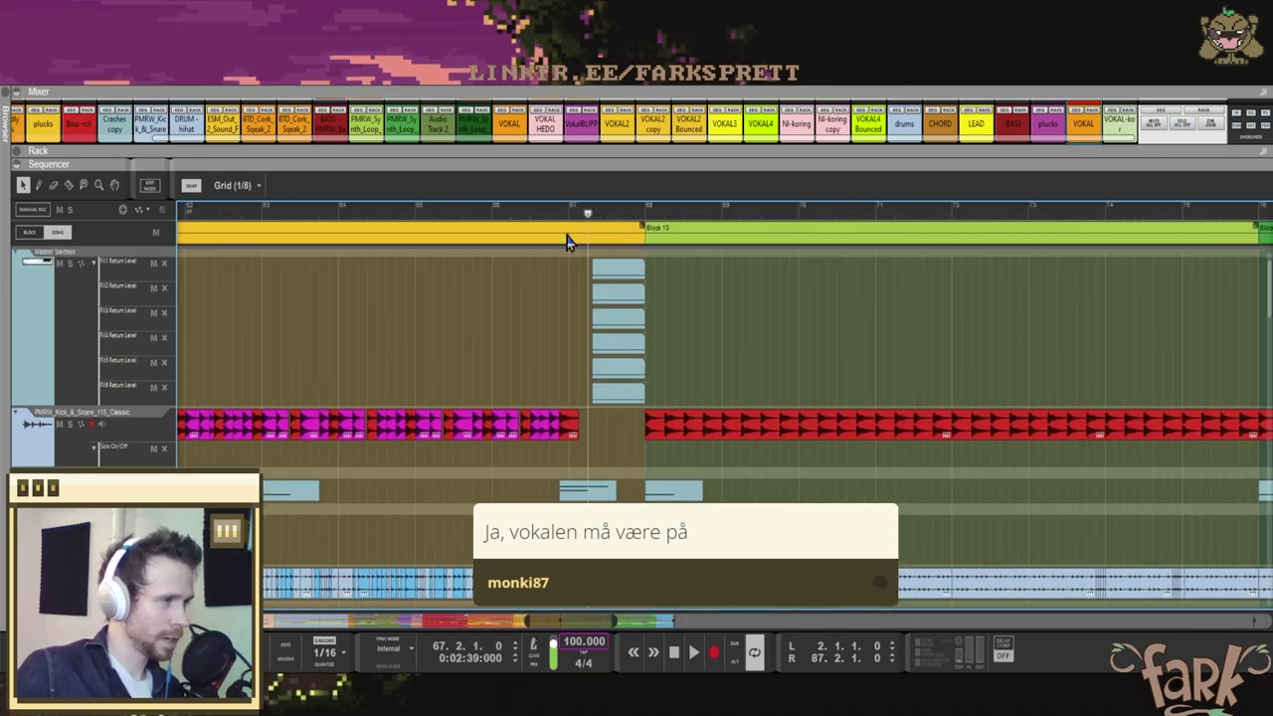
# Step: Set the song position to 66.1.3 and play the transition from Block 12 into Block 13, stopping near the end of bar 68
pyautogui.click(553, 216)
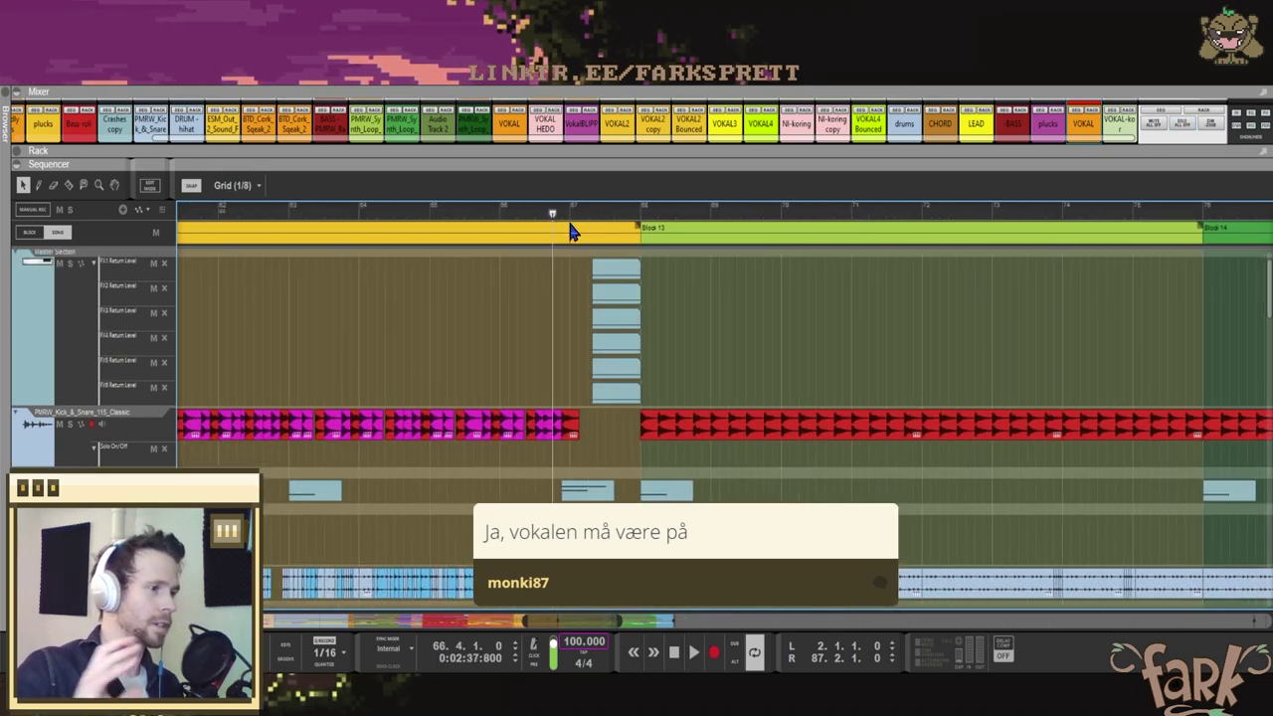
pyautogui.click(508, 215)
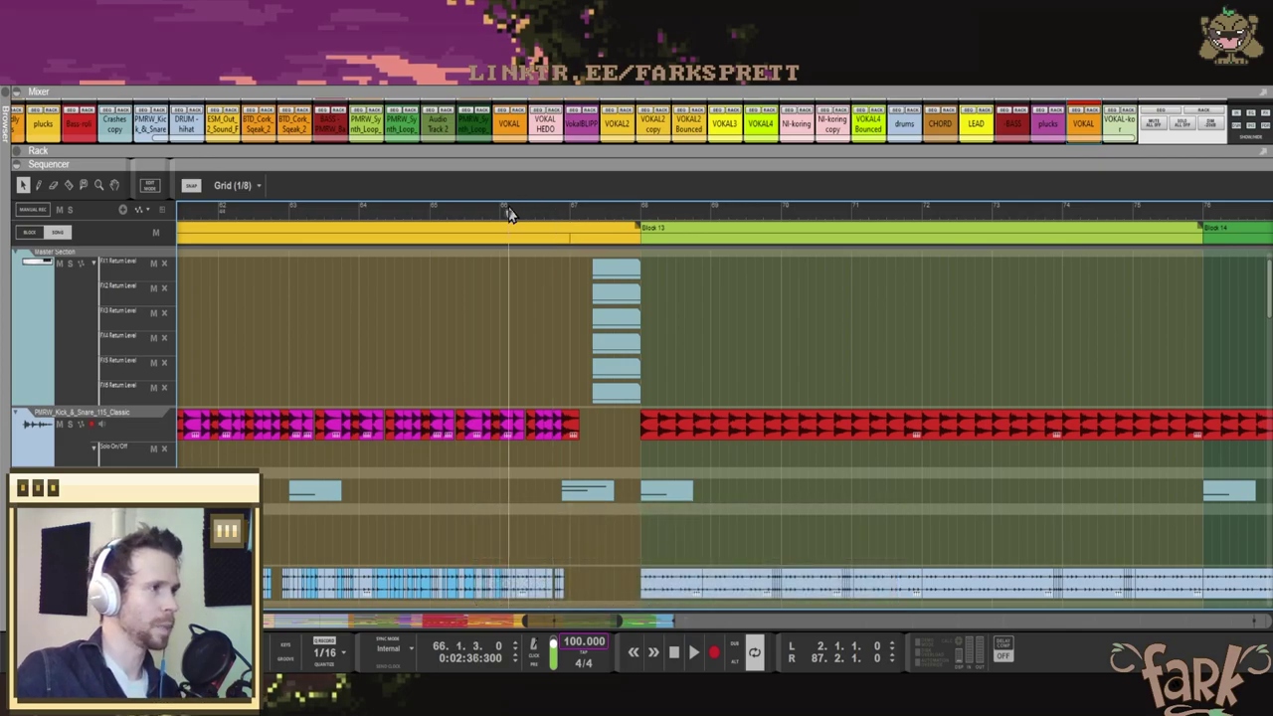
pyautogui.press('space')
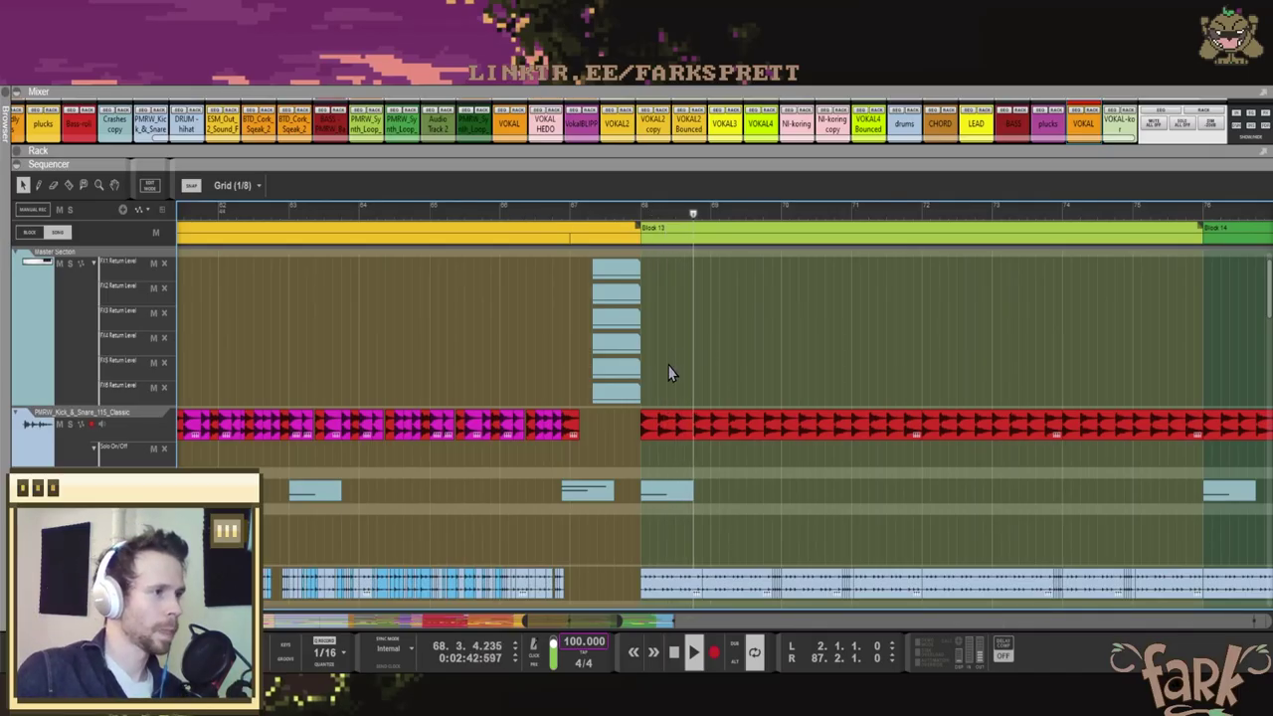
pyautogui.scroll(-11, 668, 364)
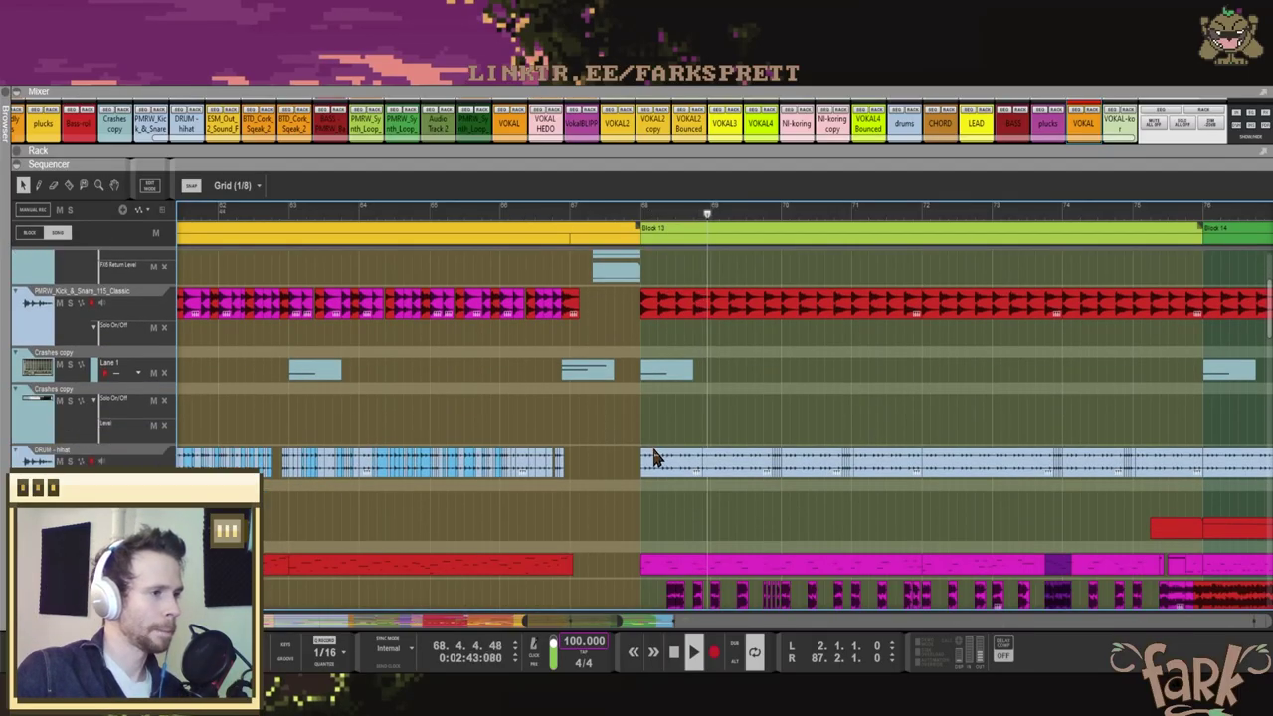
pyautogui.press('space')
# Step: Set the song position to 67.4.3, at the short VokalBLIPP clip just before Block 13
pyautogui.press('h')
pyautogui.press('h')
pyautogui.press('h')
pyautogui.press('h')
pyautogui.press('h')
pyautogui.scroll(-5, 686, 515)
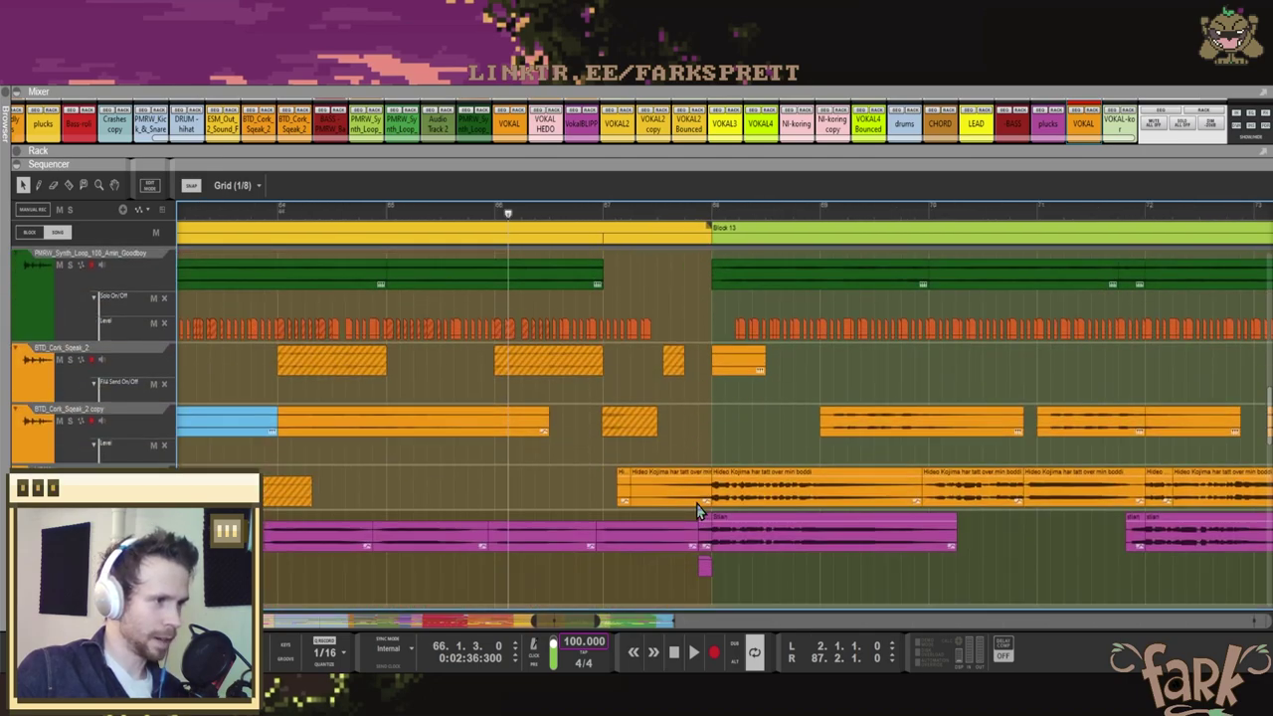
pyautogui.click(696, 215)
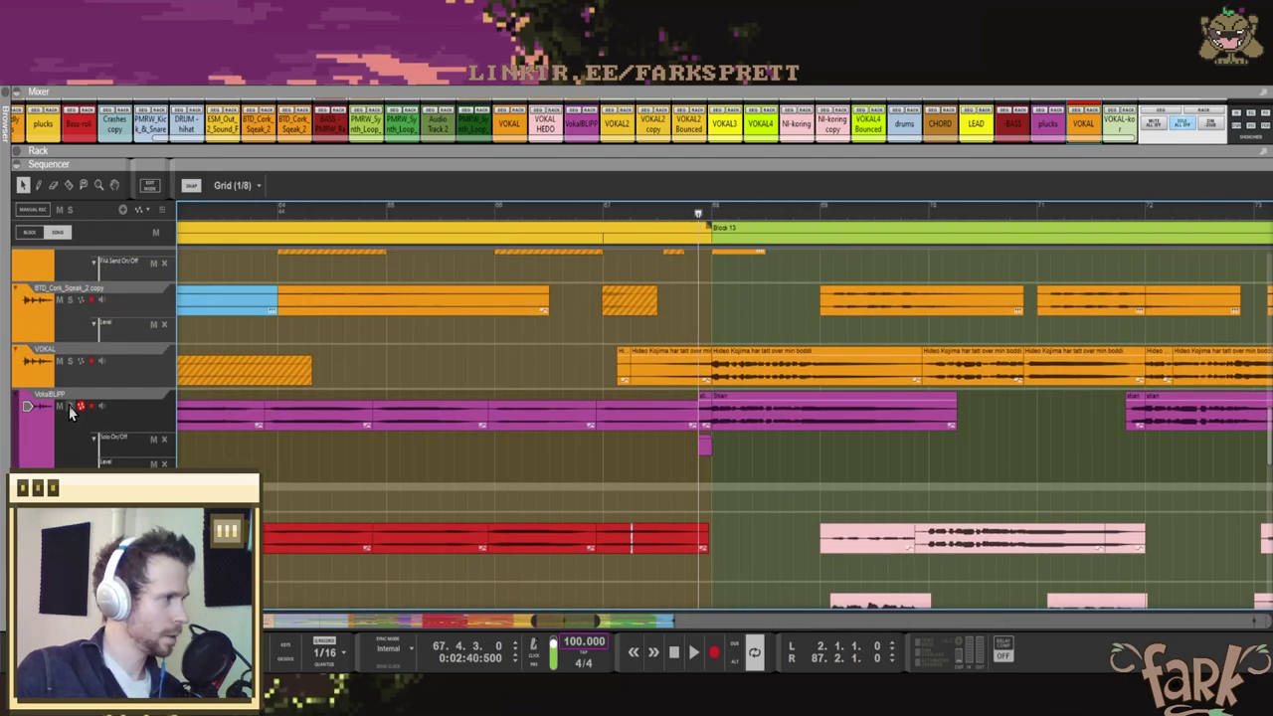
# Step: Set the song position to 67.3.3 and play through Block 13, following the squeak and vocal clips
pyautogui.click(672, 213)
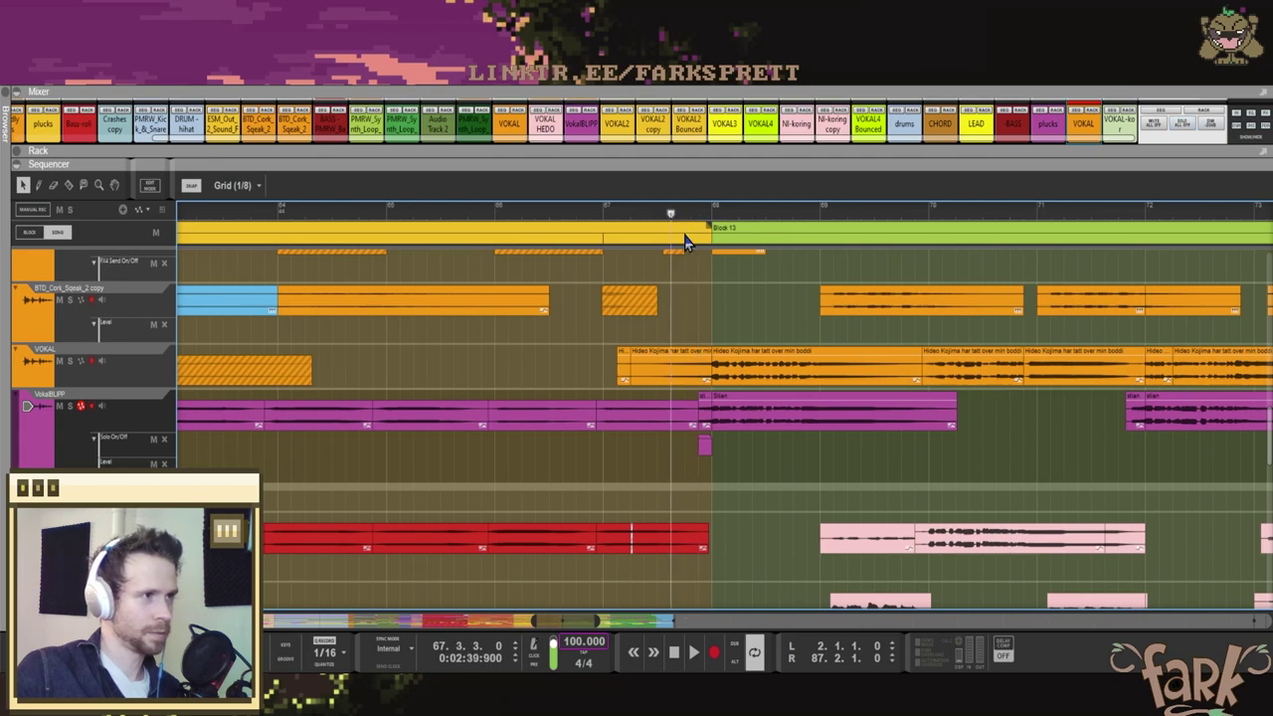
pyautogui.press('g')
pyautogui.scroll(2, 696, 402)
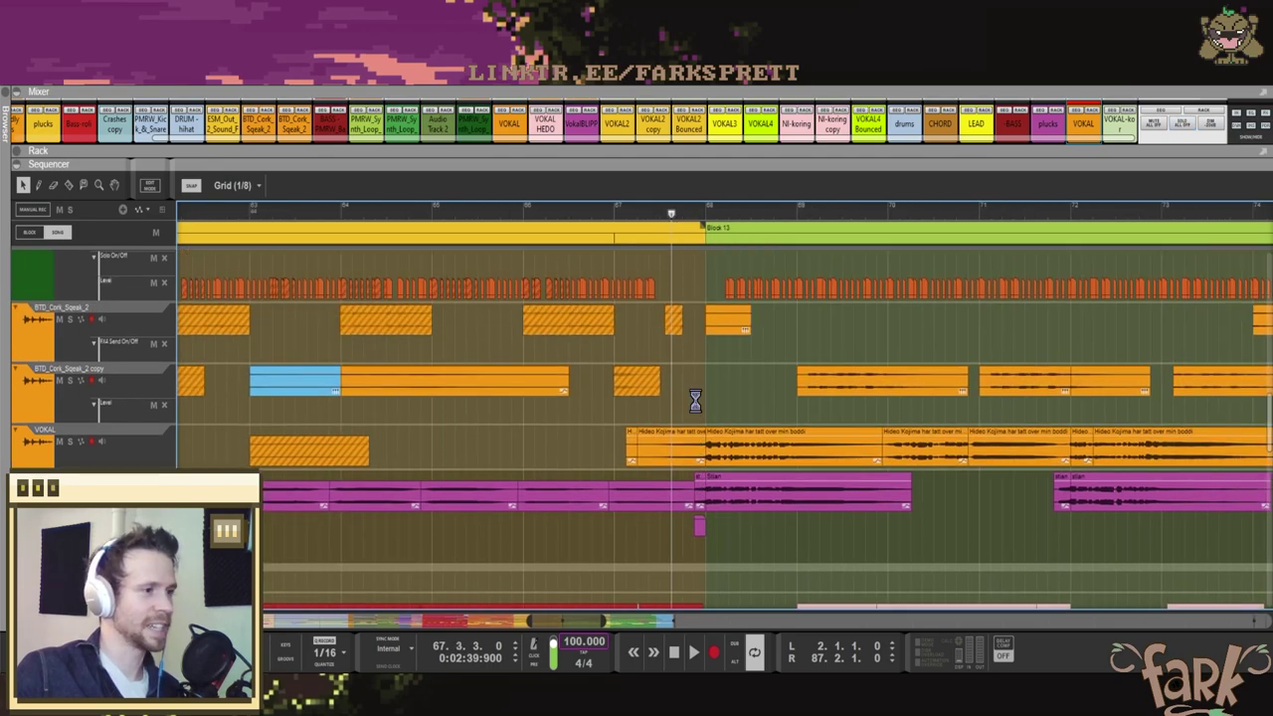
pyautogui.press('space')
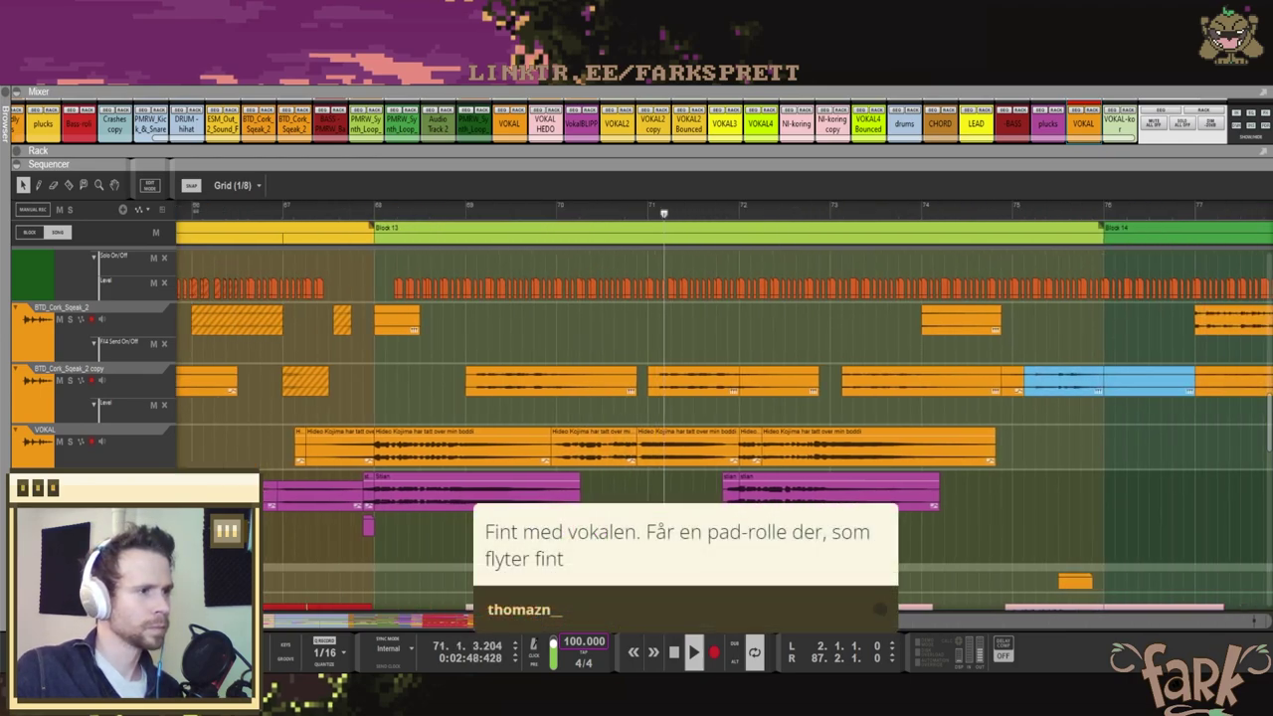
pyautogui.scroll(-2, 696, 398)
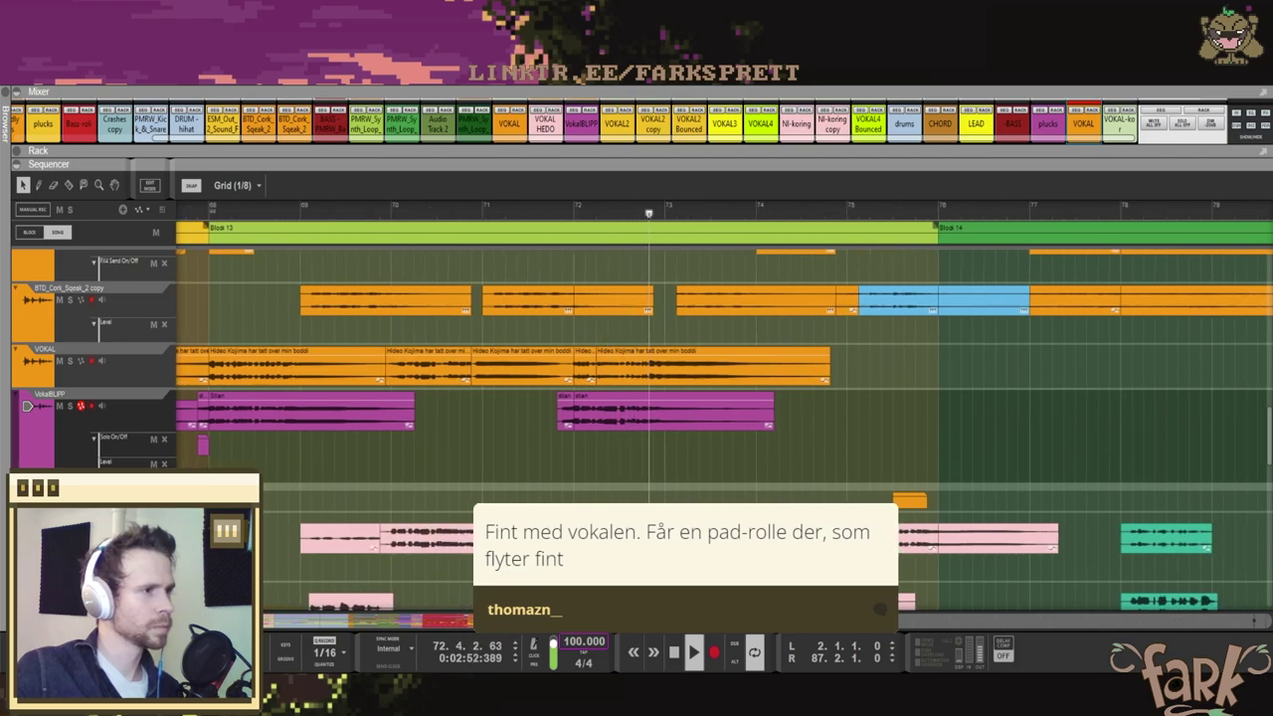
# Step: Follow the playback of the vocal tracks through the rest of Block 13 and into Block 14
pyautogui.scroll(-3, 696, 397)
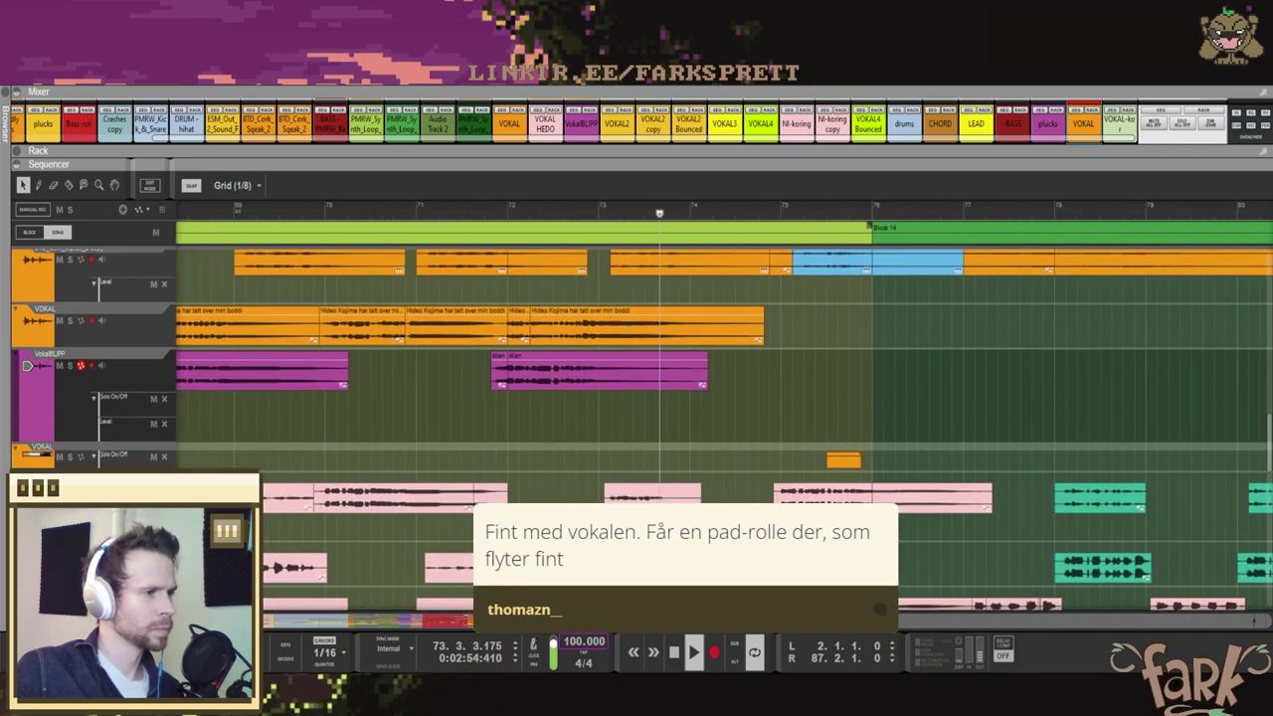
pyautogui.scroll(-1, 696, 398)
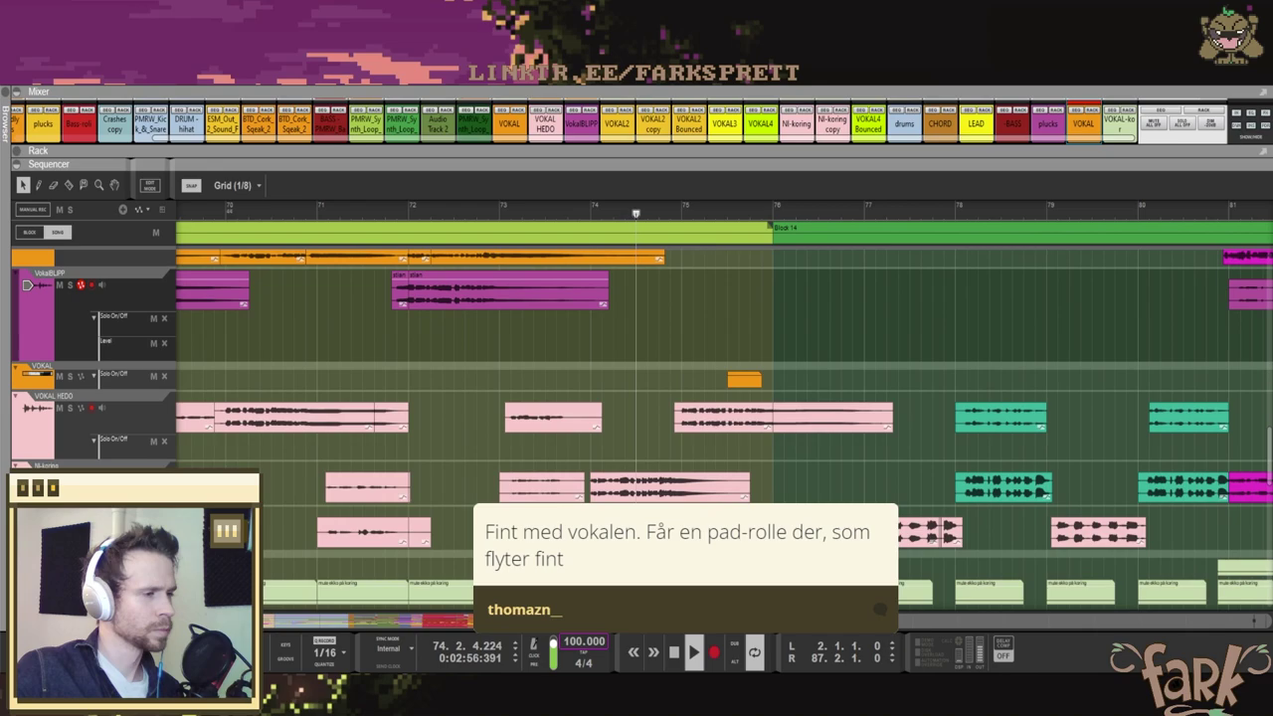
pyautogui.scroll(-1, 696, 397)
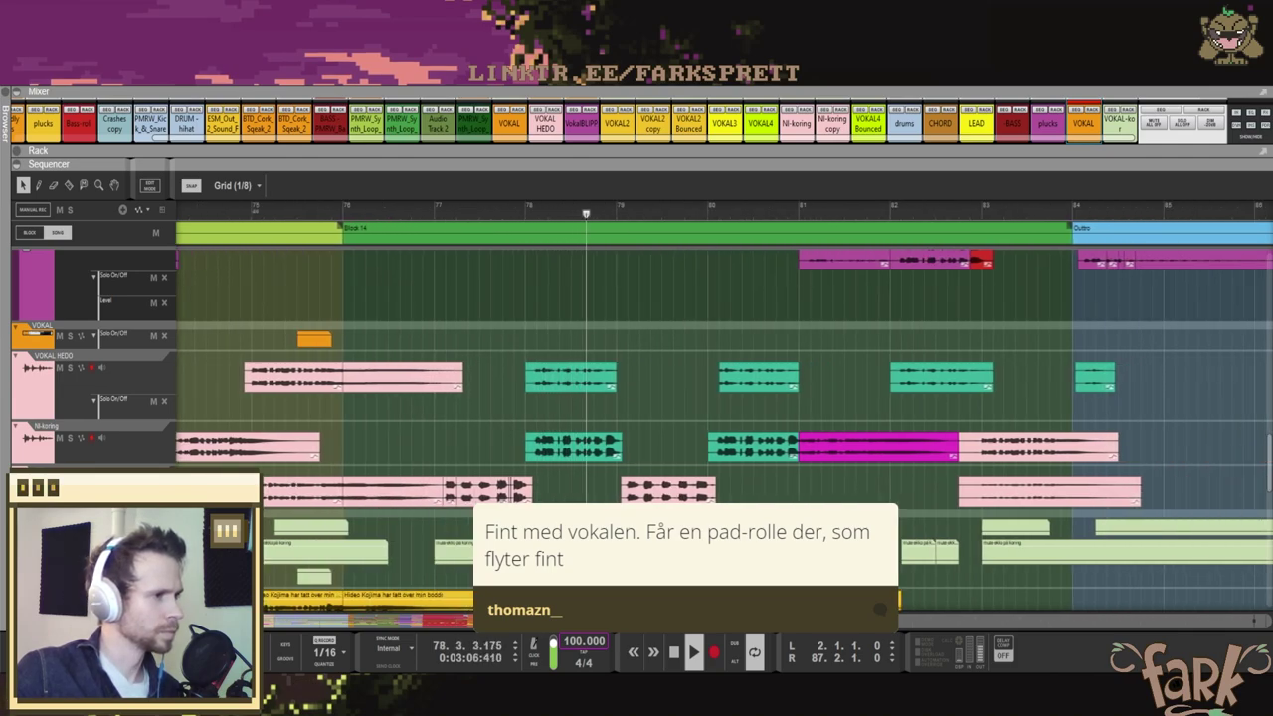
pyautogui.click(591, 447)
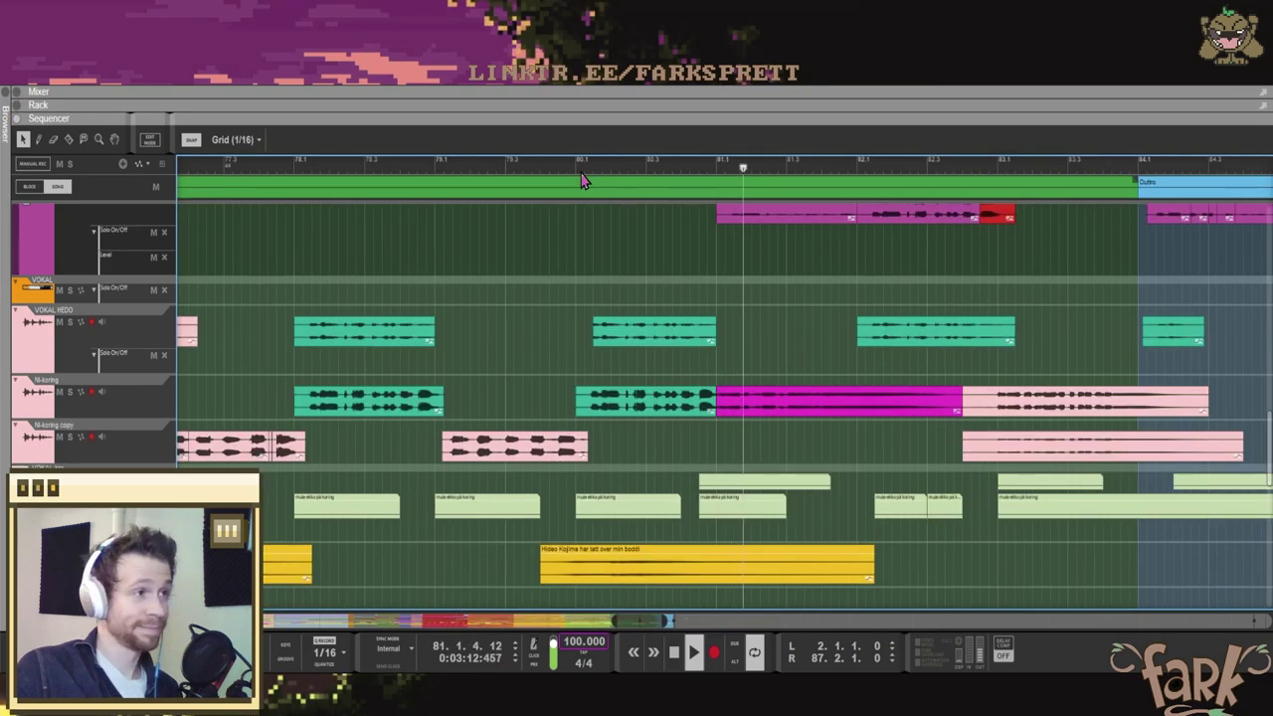
# Step: Follow the squeak and vocal clips through the end of Block 14 and stop the playback in the Outro
pyautogui.scroll(5, 779, 287)
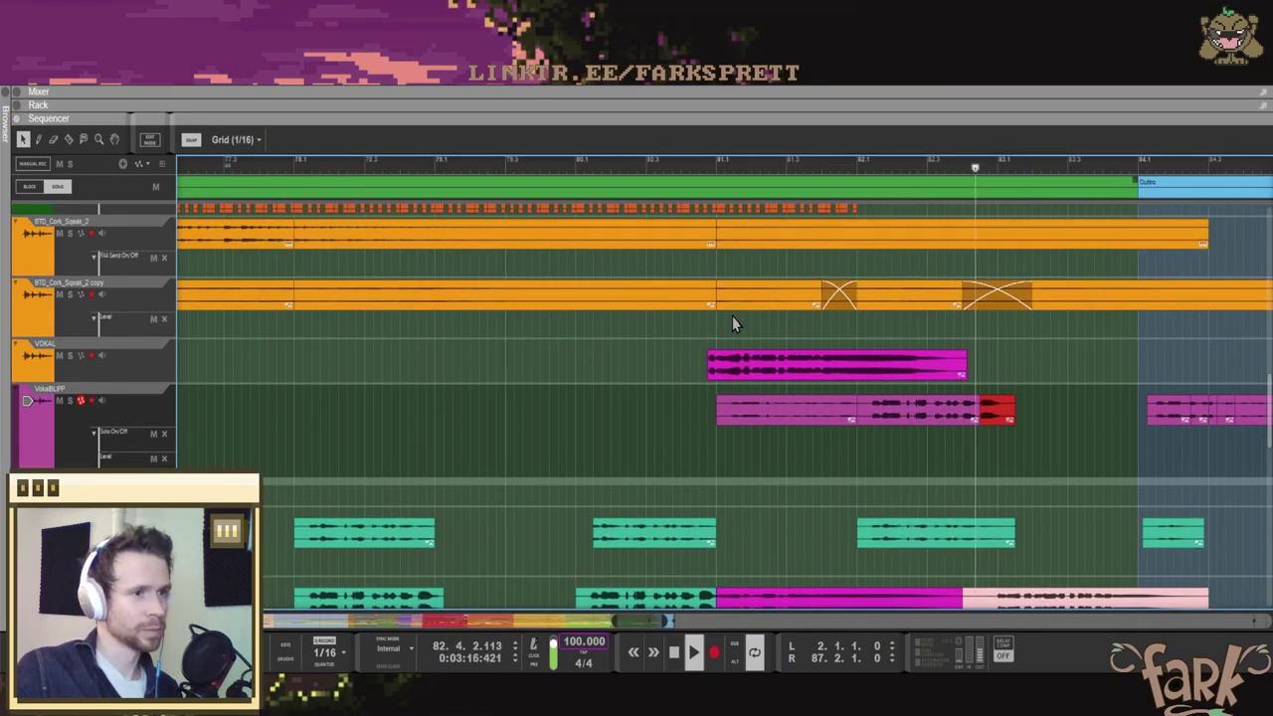
pyautogui.hscroll(1, 756, 347)
pyautogui.scroll(-2, 756, 347)
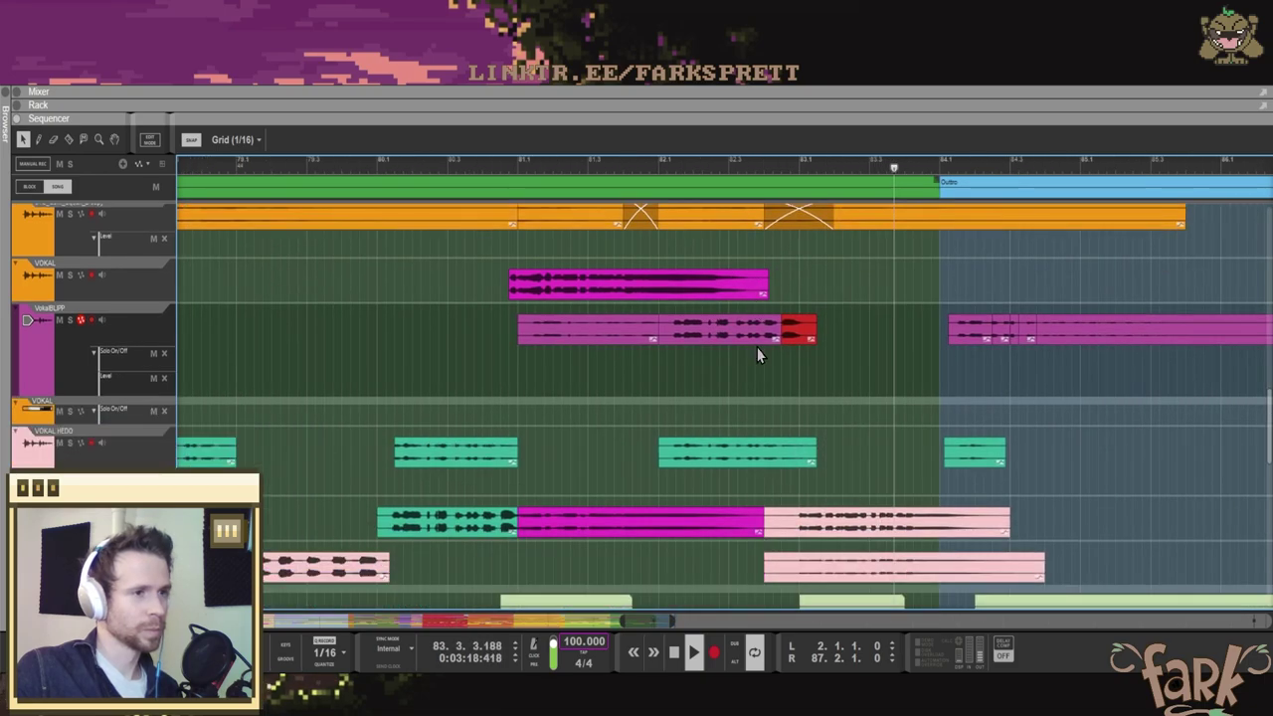
pyautogui.press('g')
pyautogui.press('g')
pyautogui.press('g')
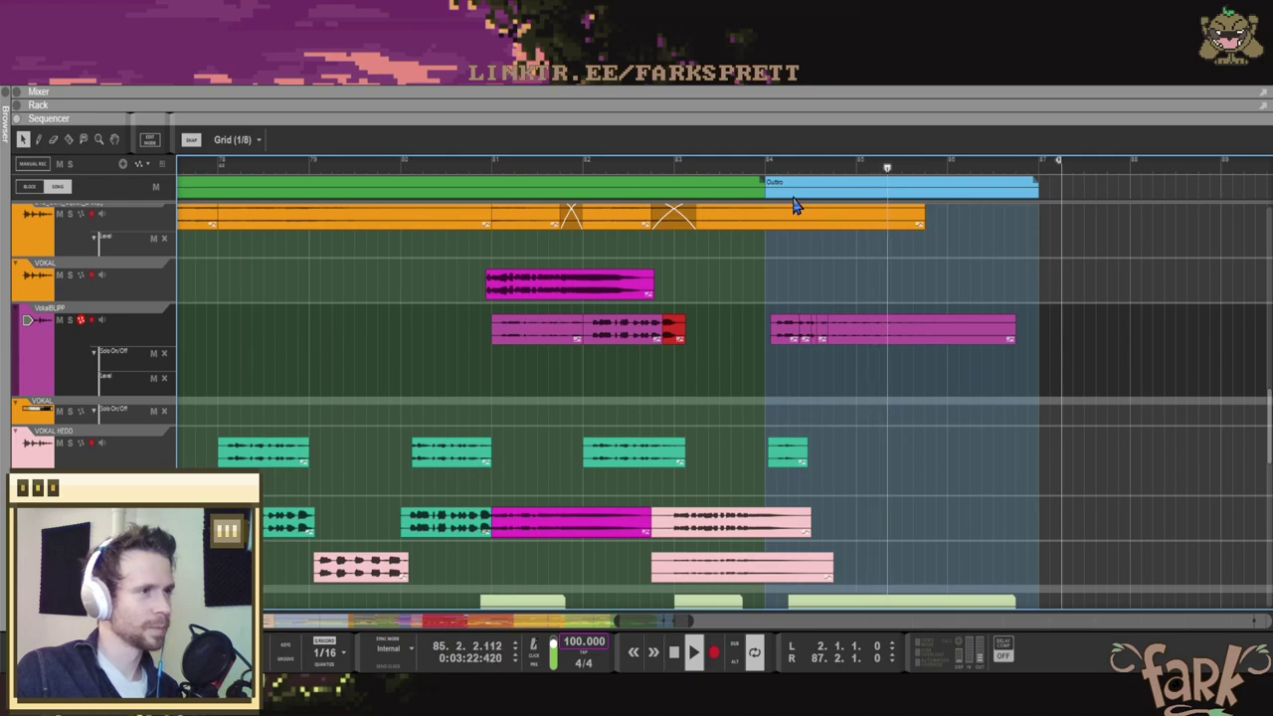
pyautogui.press('space')
# Step: Set the song position to 80.4.4 and audition the magenta VOKAL clip in solo
pyautogui.click(492, 169)
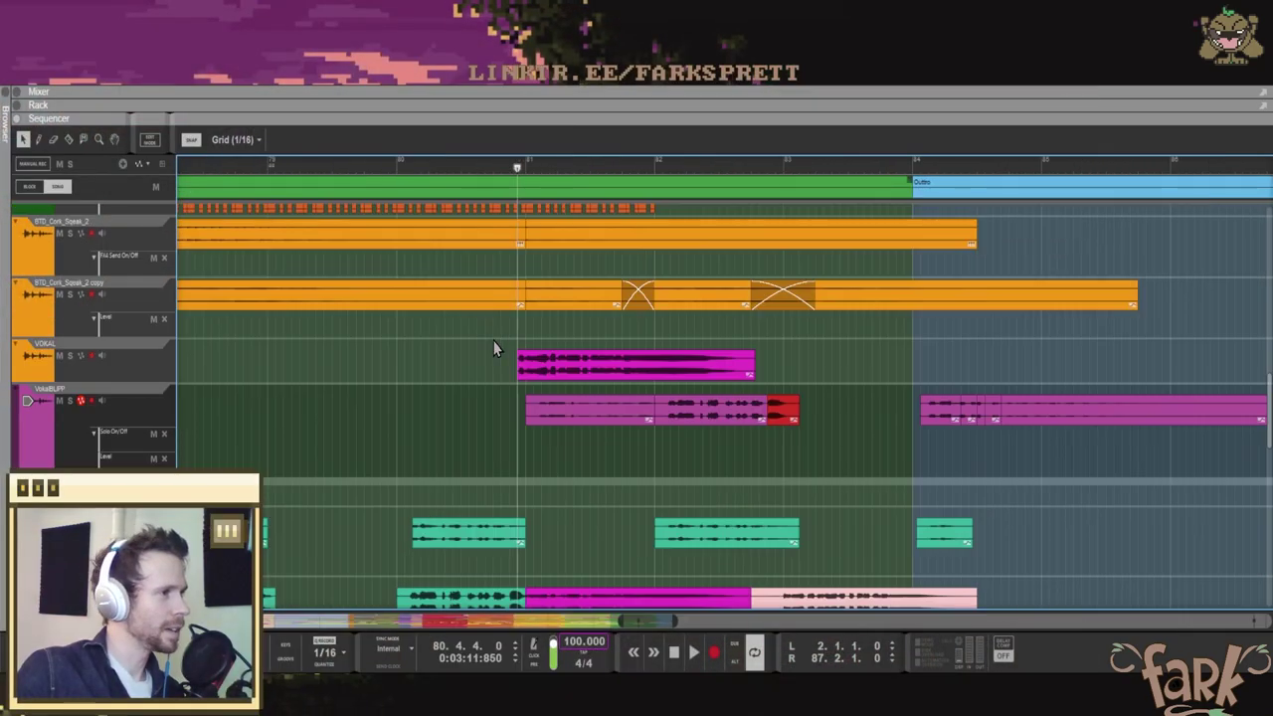
pyautogui.press('space')
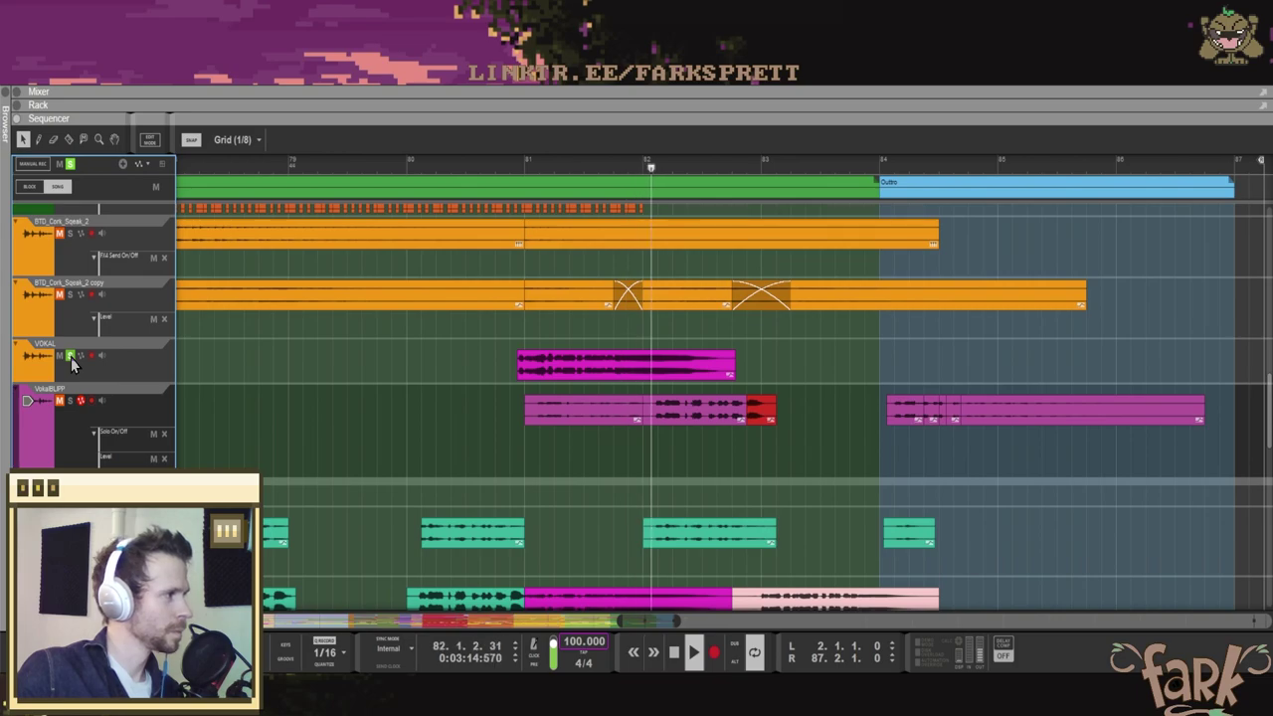
pyautogui.scroll(-2, 488, 351)
pyautogui.press('space')
pyautogui.scroll(-1, 519, 363)
pyautogui.hscroll(-2, 487, 379)
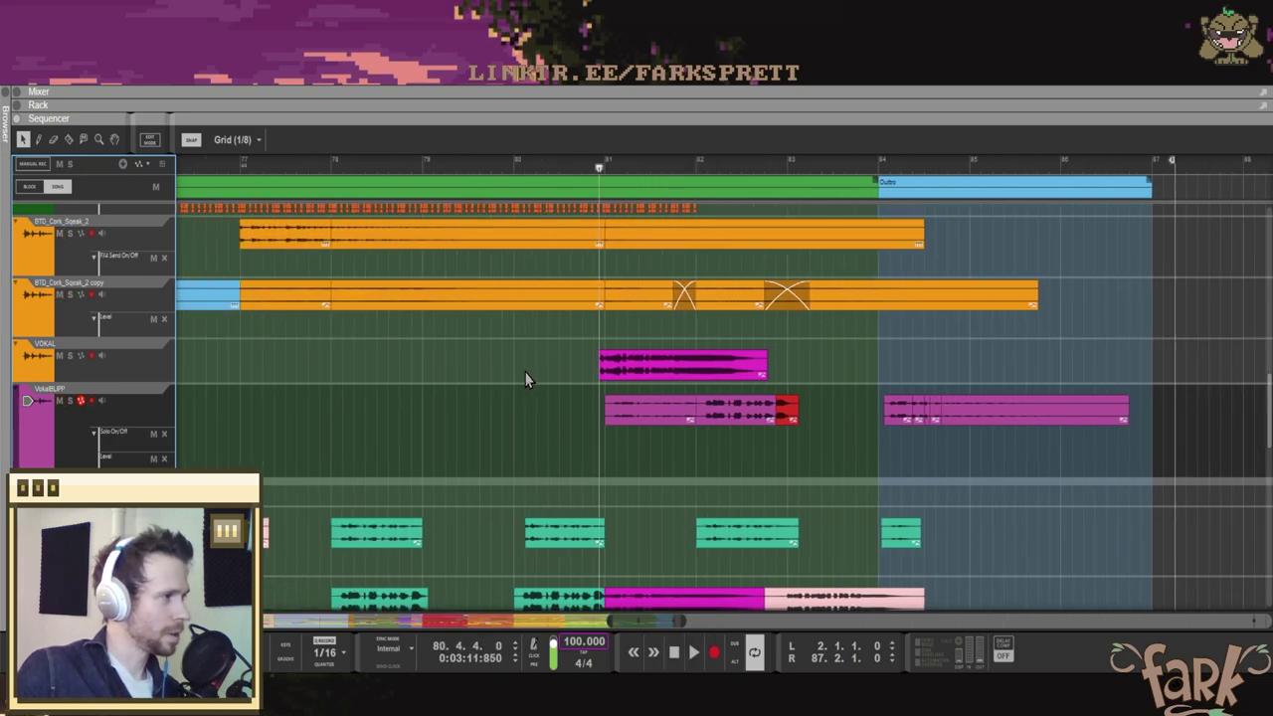
pyautogui.scroll(1, 542, 367)
pyautogui.scroll(3, 543, 397)
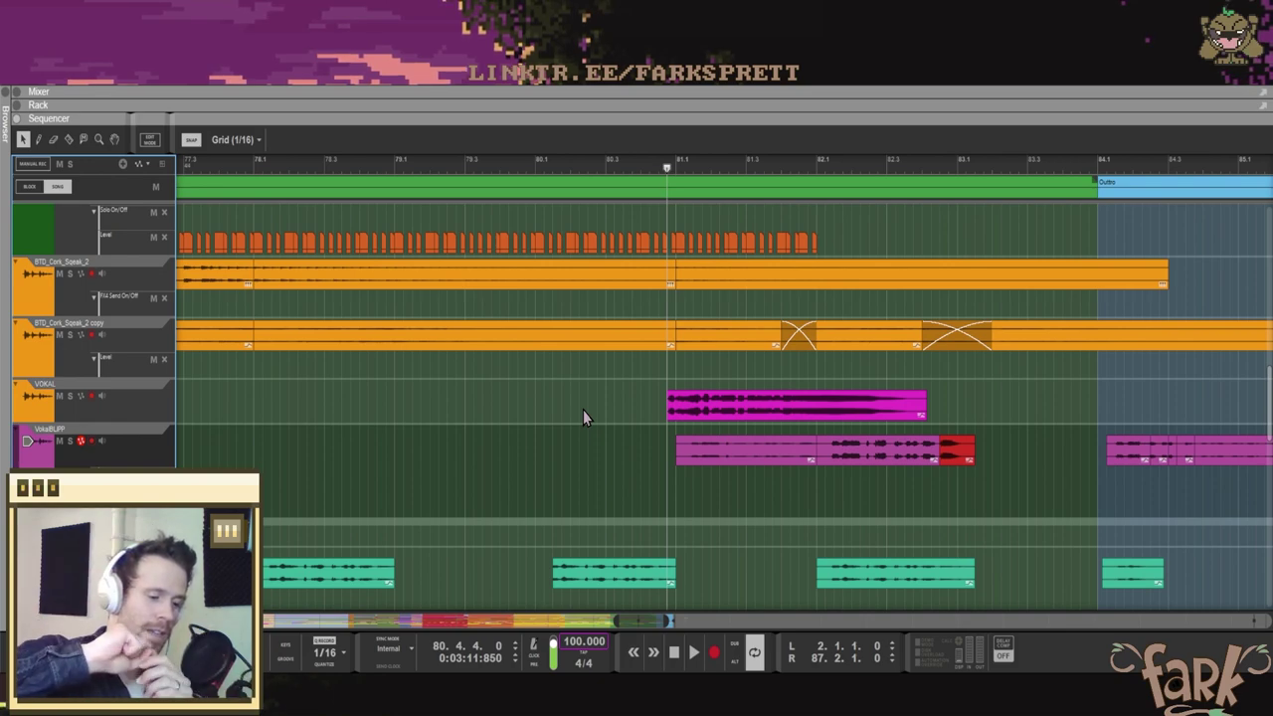
# Step: Try raising the second note of the magenta VOKAL clip to C#4 in pitch editing and audition it
pyautogui.doubleClick(811, 402)
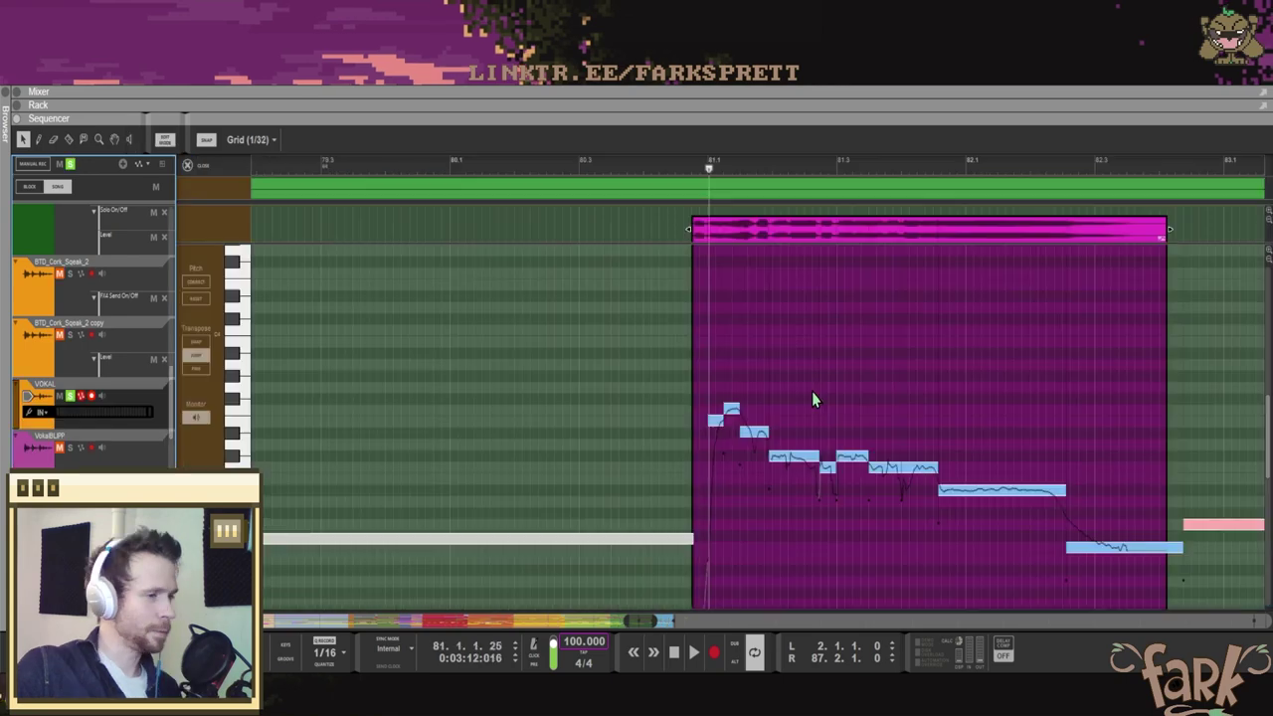
pyautogui.scroll(2, 757, 406)
pyautogui.click(679, 411)
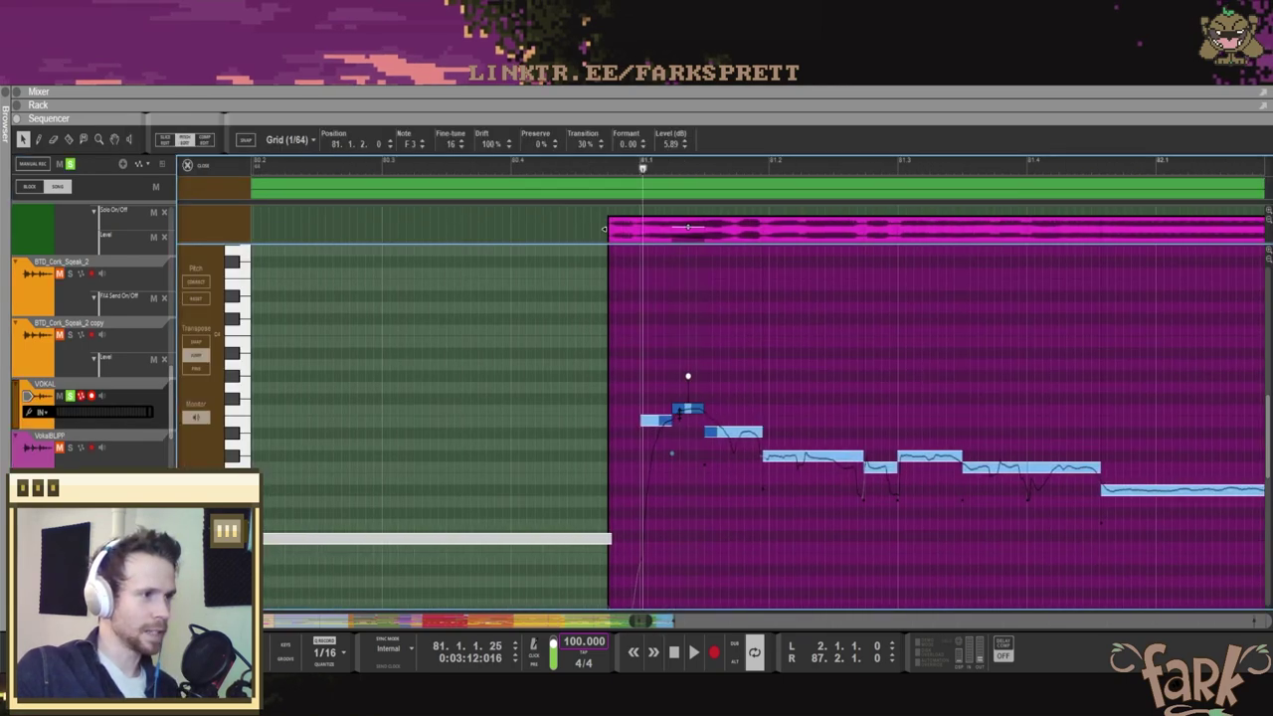
pyautogui.press('space')
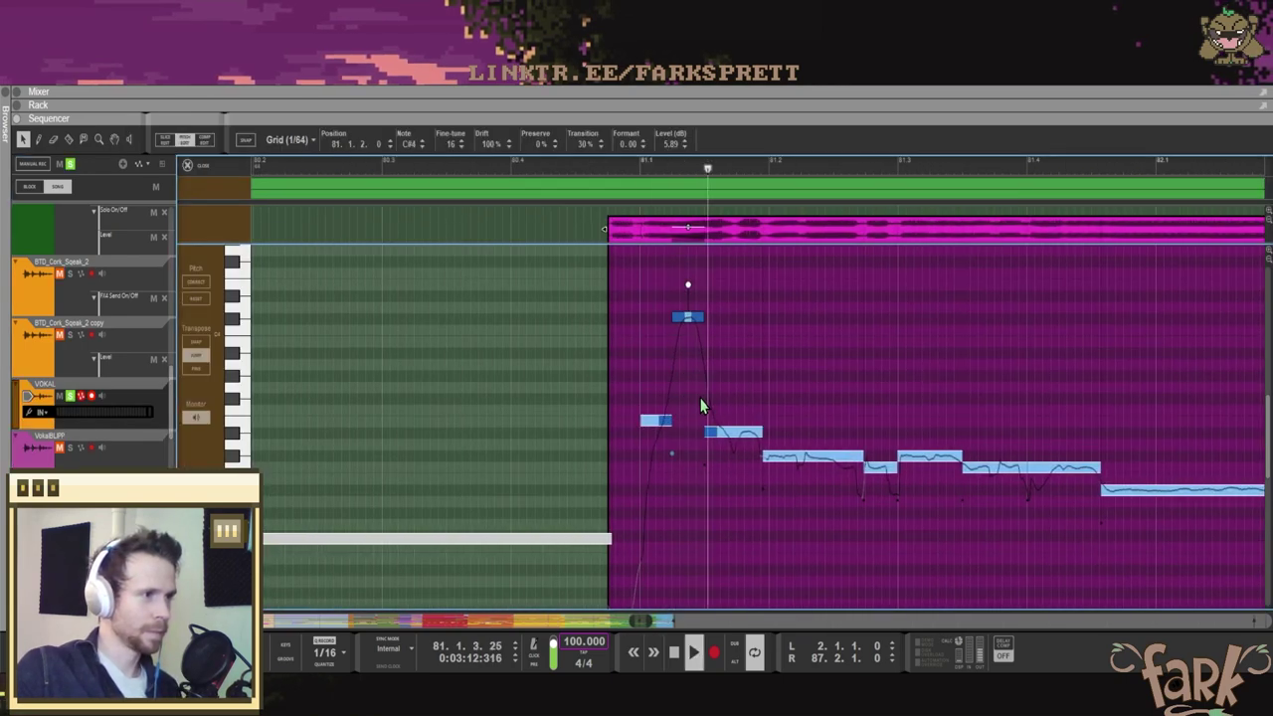
pyautogui.press('space')
pyautogui.hotkey('ctrl', 'z')
# Step: Try raising the VOKAL clip's fourth note to A#3 and listen to the altered phrase
pyautogui.click(811, 454)
pyautogui.press('Up')
pyautogui.press('Up')
pyautogui.press('Up')
pyautogui.press('Up')
pyautogui.press('Up')
pyautogui.press('Up')
pyautogui.press('Up')
pyautogui.press('Up')
pyautogui.press('Up')
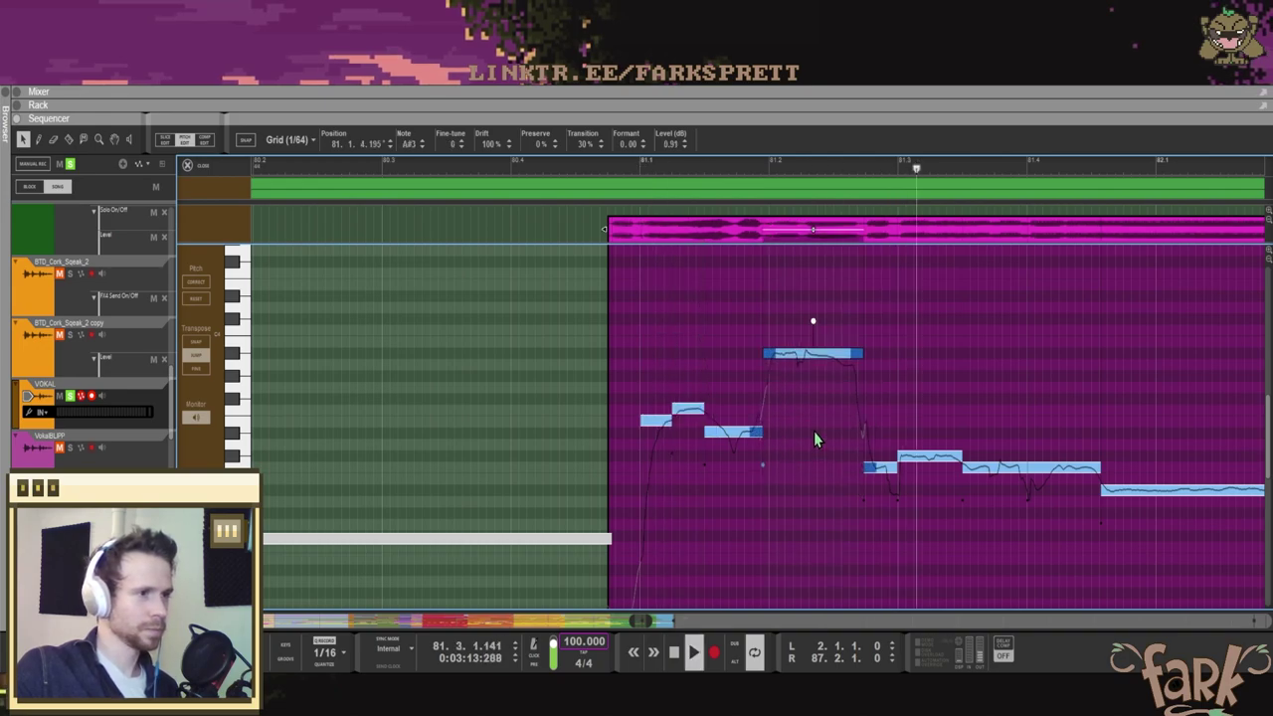
pyautogui.press('space')
pyautogui.hotkey('ctrl', 'z')
pyautogui.click(820, 384)
# Step: Examine the pitch curve of the VOKAL clip's opening notes up close
pyautogui.scroll(-2, 824, 437)
pyautogui.press('h')
pyautogui.press('h')
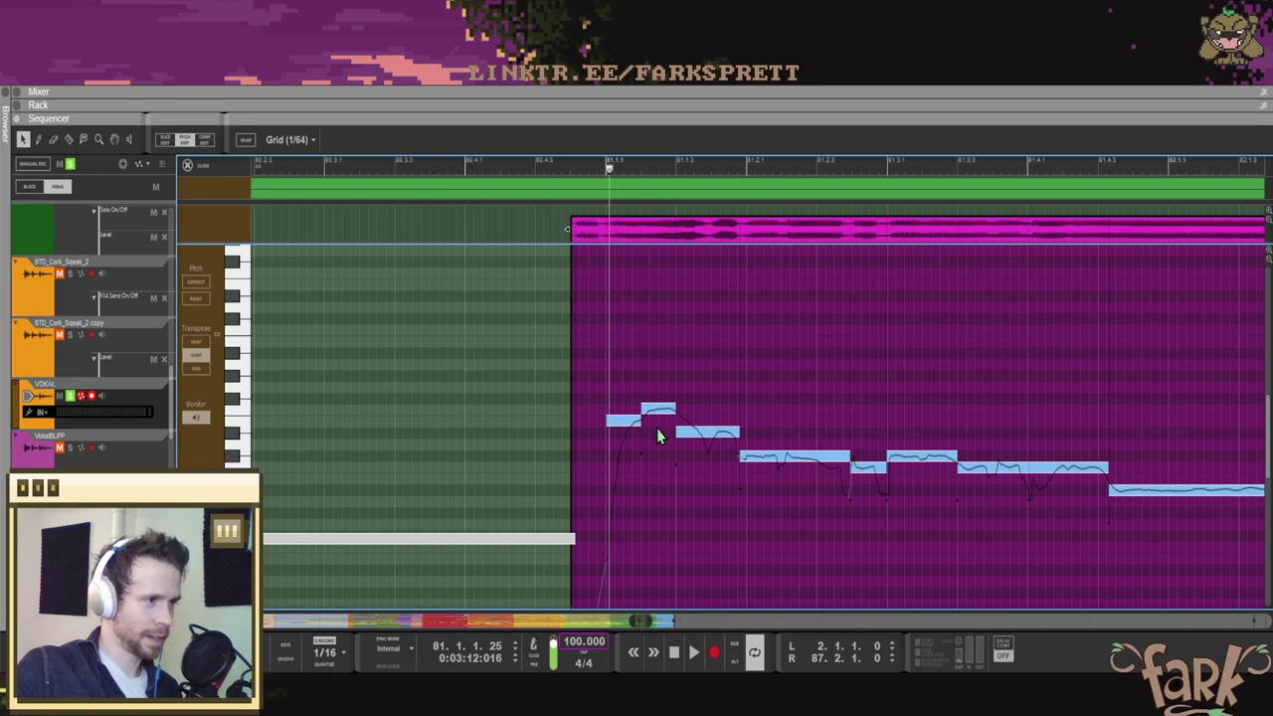
pyautogui.press('h')
pyautogui.press('h')
pyautogui.press('h')
pyautogui.press('h')
pyautogui.press('h')
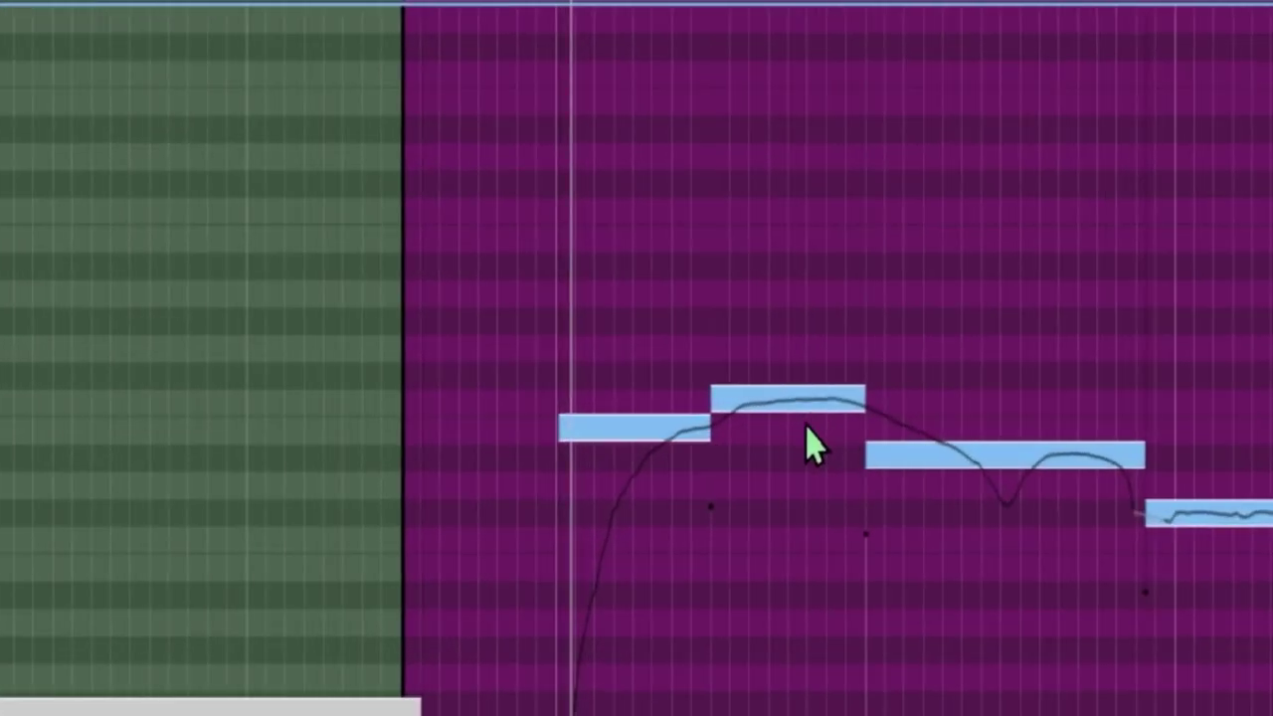
pyautogui.press('h')
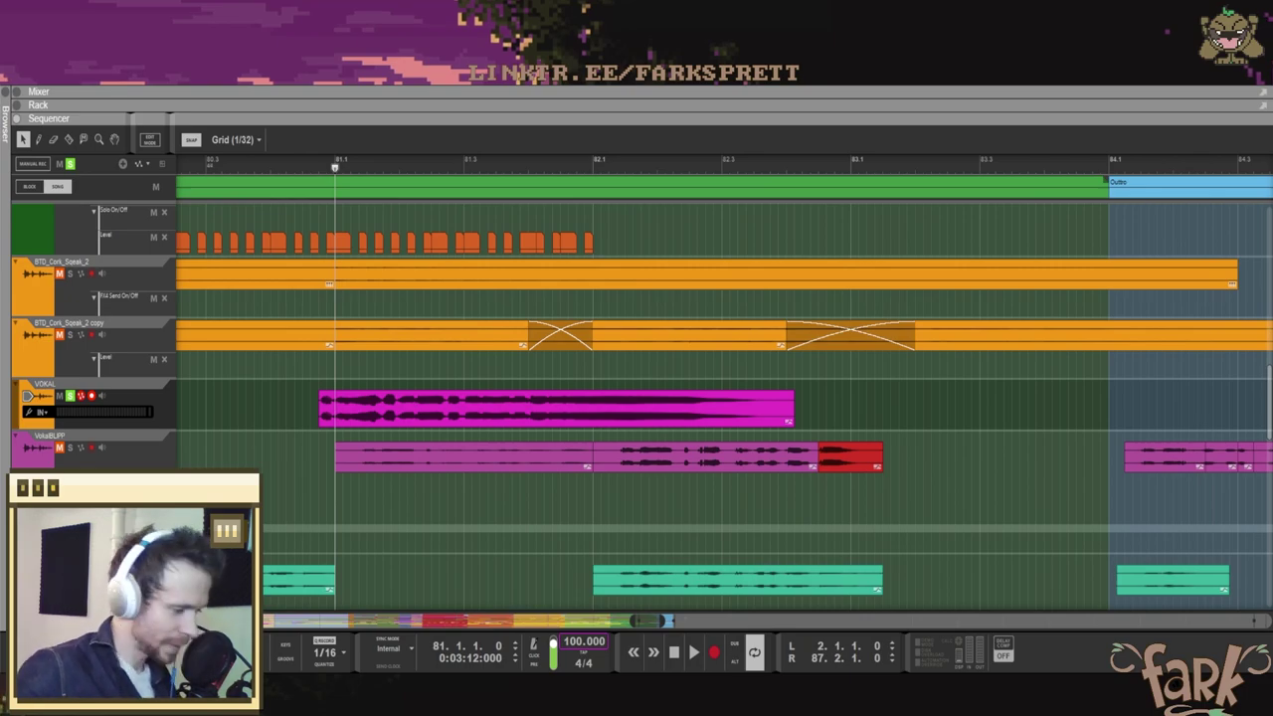
pyautogui.press('g')
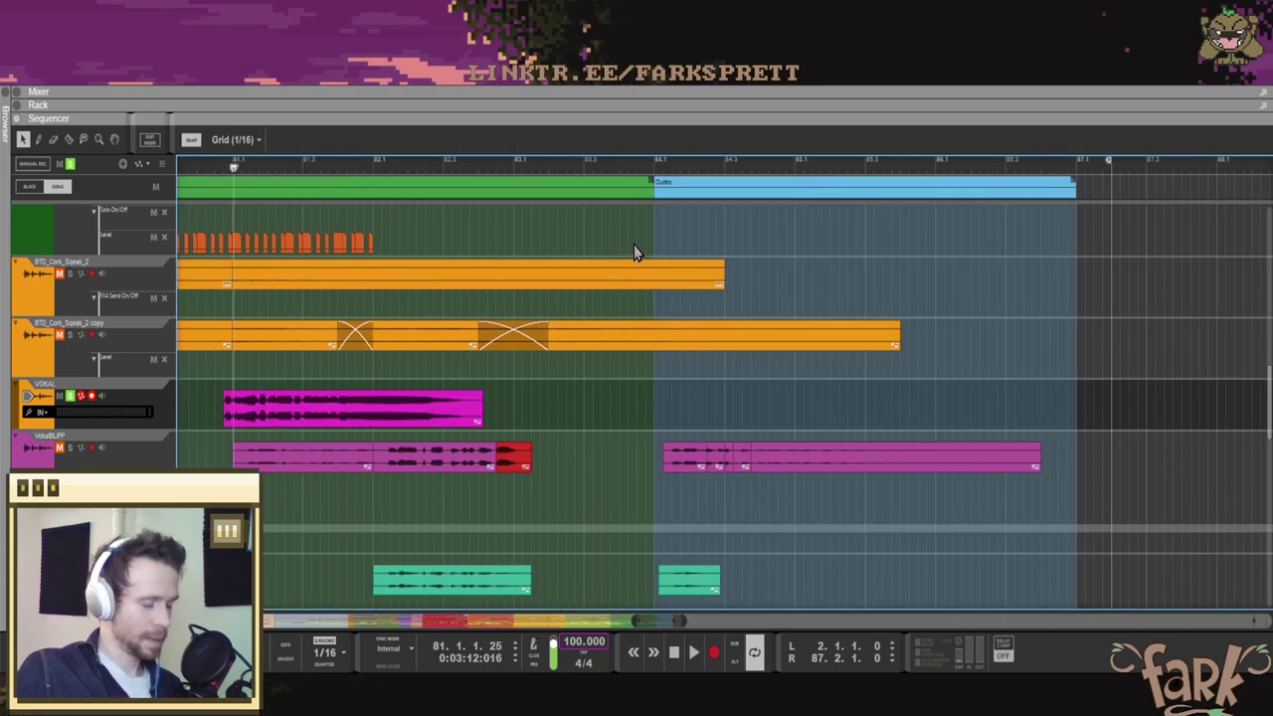
pyautogui.press('h')
pyautogui.press('h')
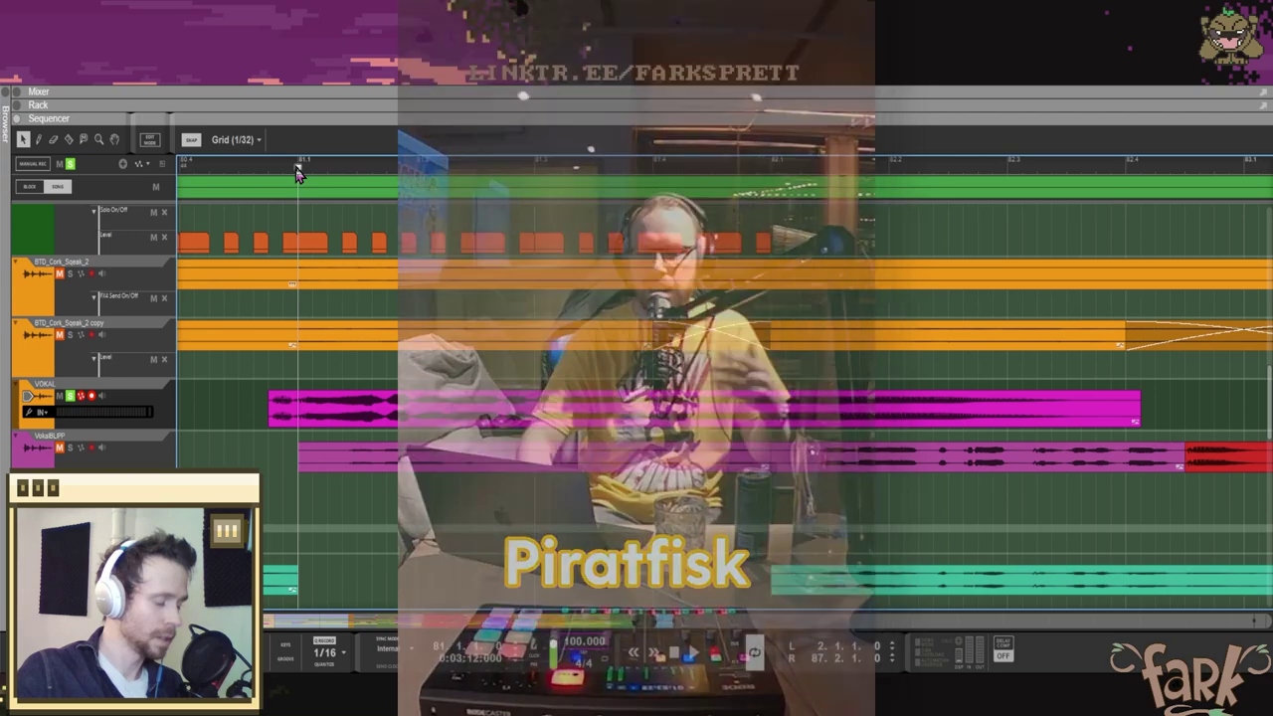
pyautogui.press('h')
pyautogui.press('h')
pyautogui.press('h')
pyautogui.press('h')
pyautogui.press('h')
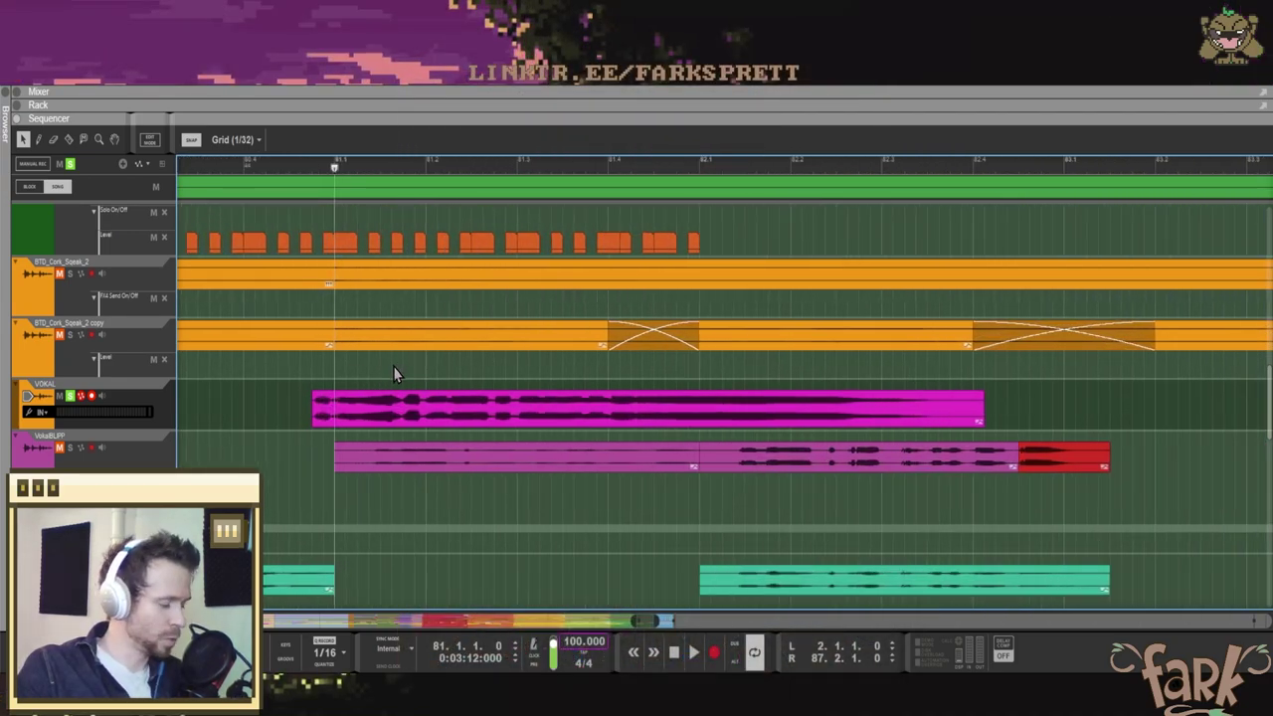
pyautogui.scroll(1, 389, 372)
pyautogui.scroll(2, 414, 378)
pyautogui.scroll(1, 415, 371)
pyautogui.scroll(-4, 418, 371)
# Step: Set the song position to 80.4.1 and play the soloed VOKAL phrase into bar 82
pyautogui.moveTo(370, 171); pyautogui.dragTo(353, 173)
pyautogui.press('g')
pyautogui.press('g')
pyautogui.press('g')
pyautogui.press('g')
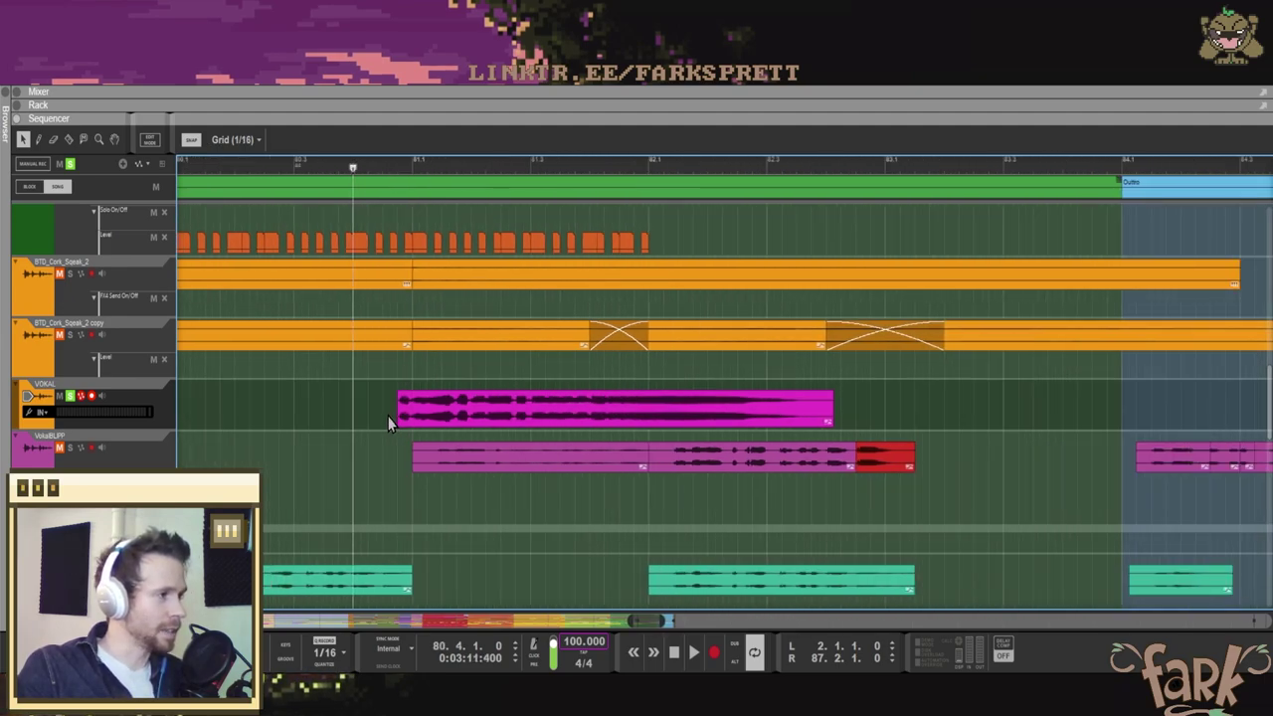
pyautogui.hscroll(-1, 387, 422)
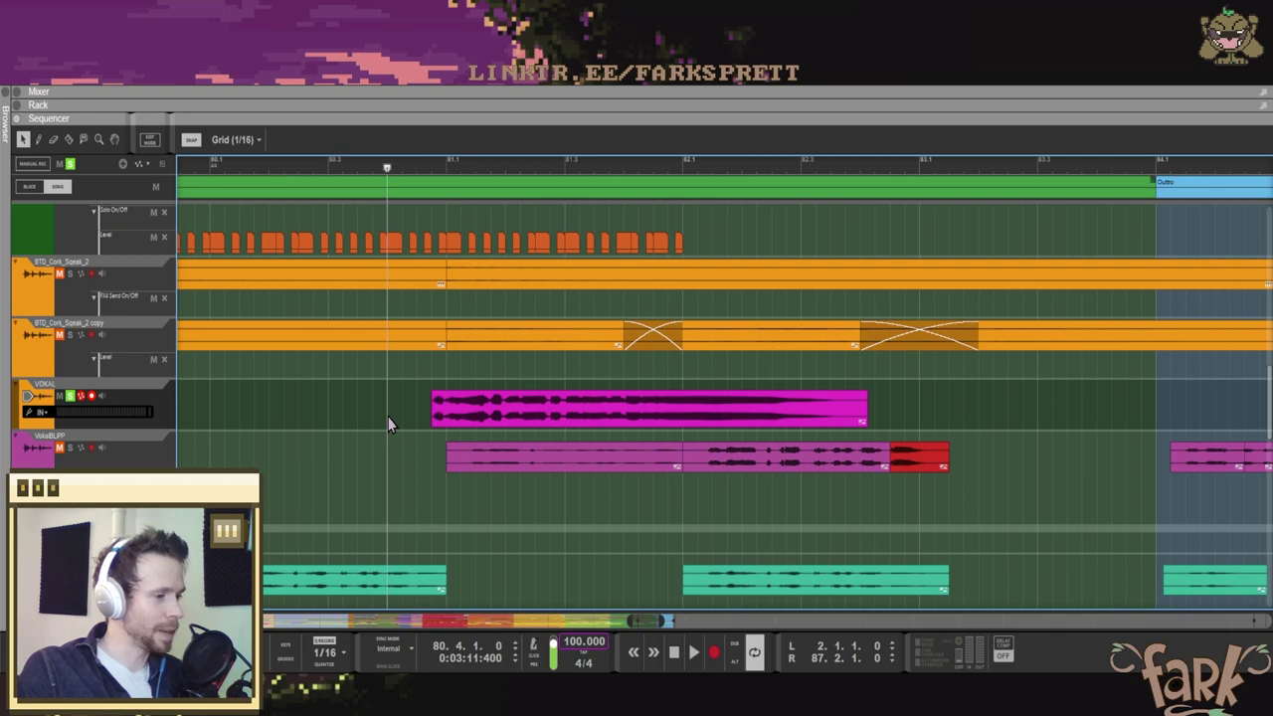
pyautogui.scroll(-2, 400, 388)
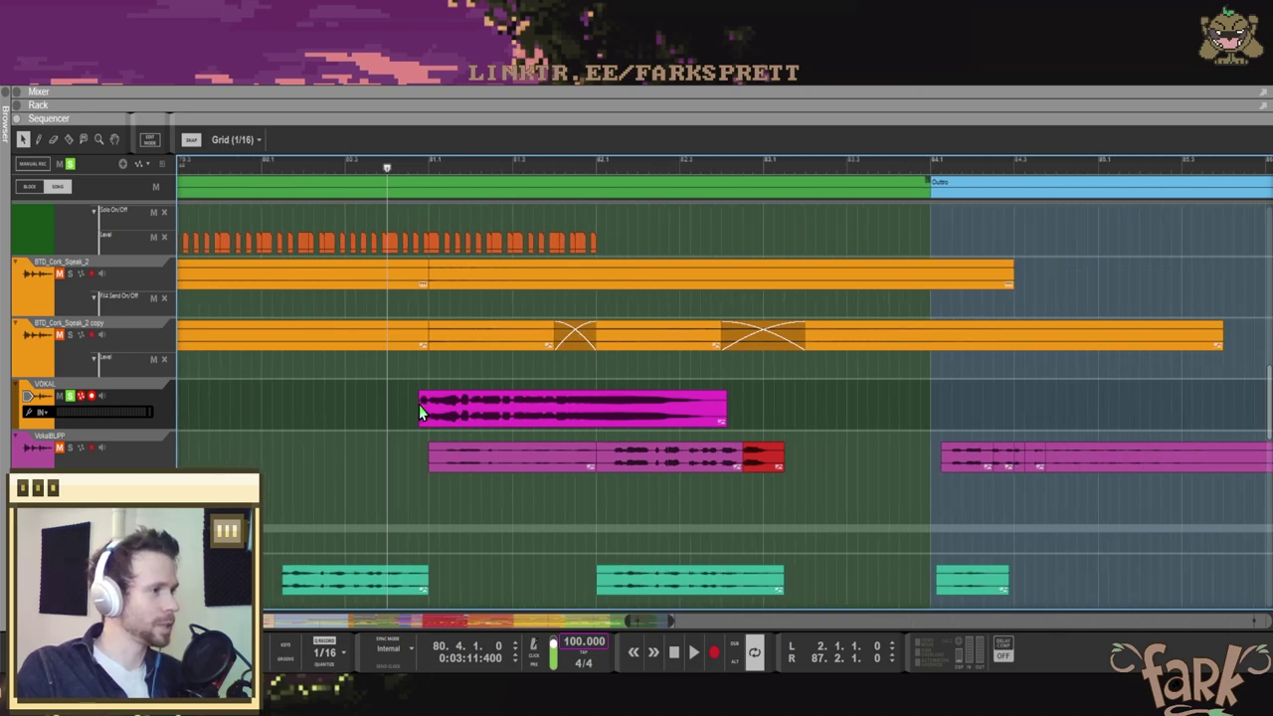
pyautogui.click(420, 412)
pyautogui.scroll(1, 420, 412)
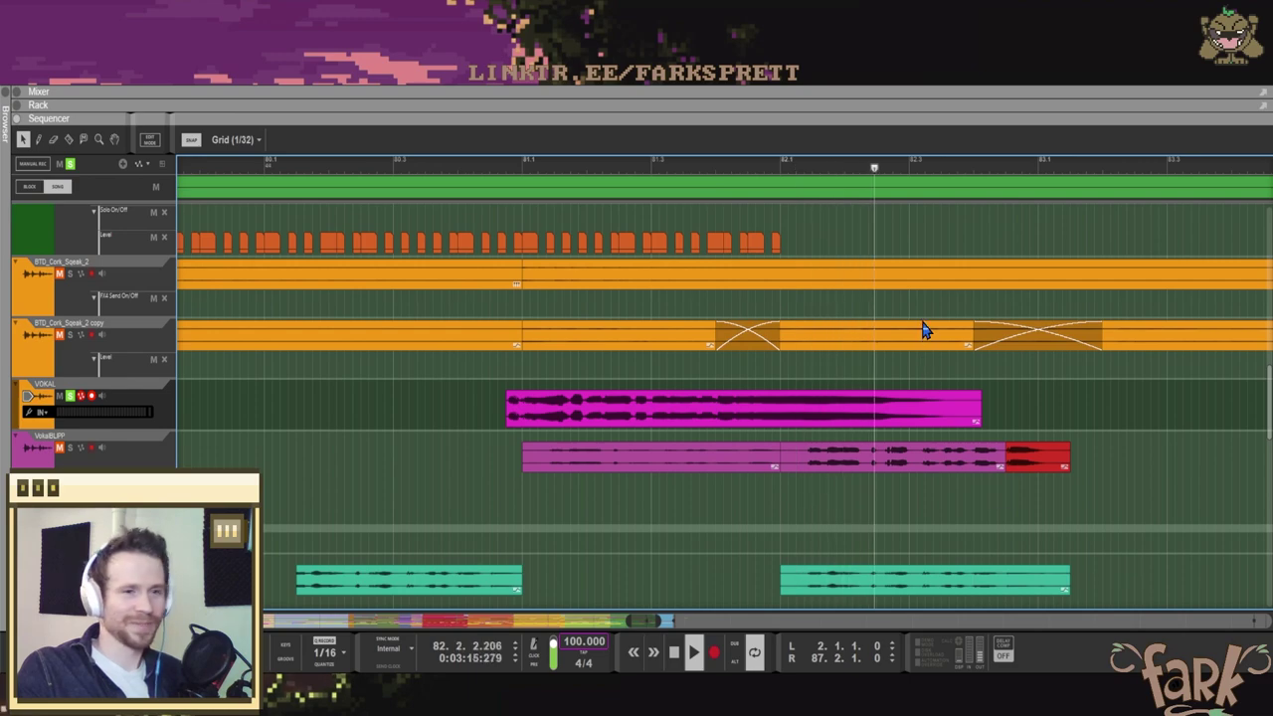
pyautogui.click(930, 336)
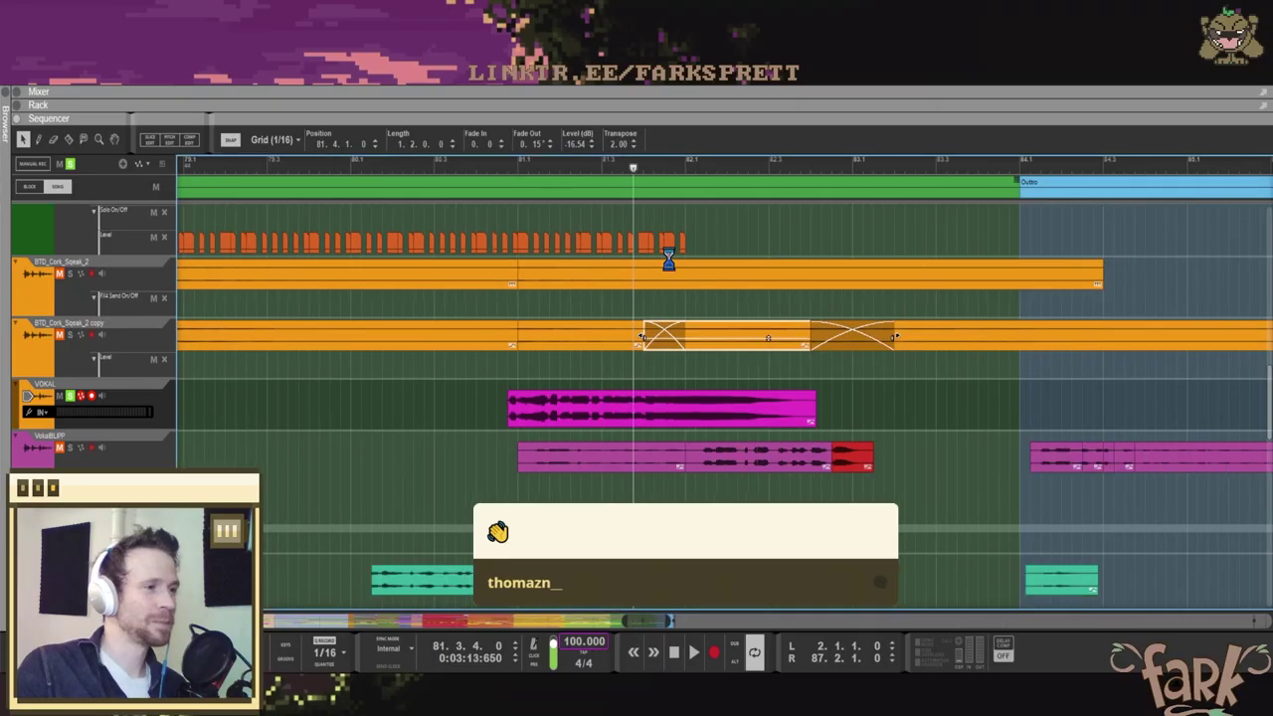
pyautogui.click(661, 237)
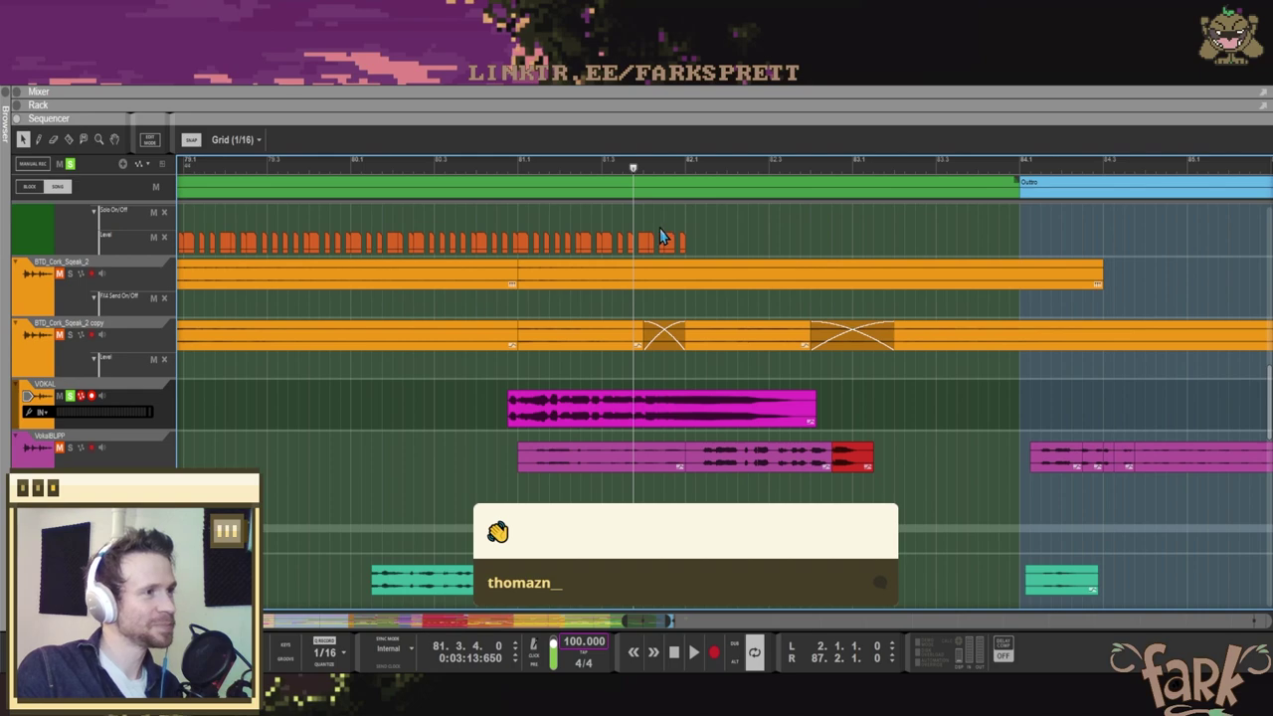
pyautogui.press('space')
# Step: Look over the vocal tracks from the Outro back to Block 12 and set the song position to 58.3.1
pyautogui.scroll(-3, 699, 295)
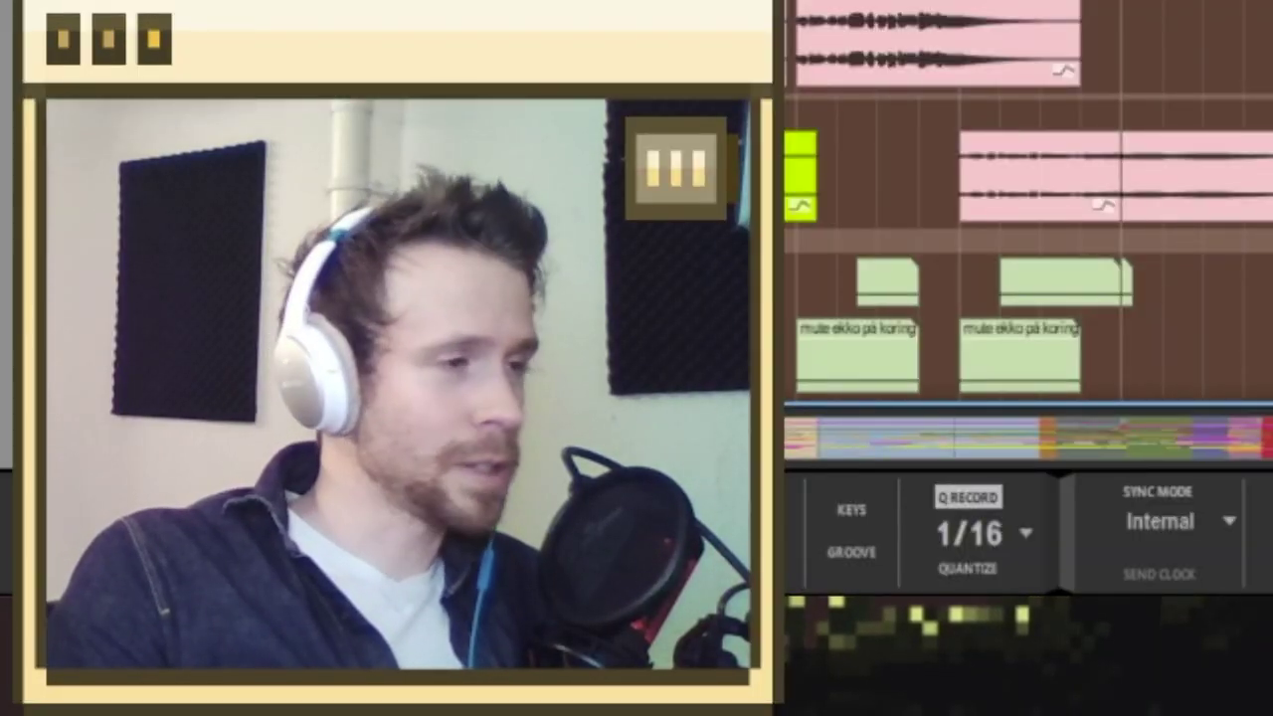
pyautogui.scroll(1, 533, 377)
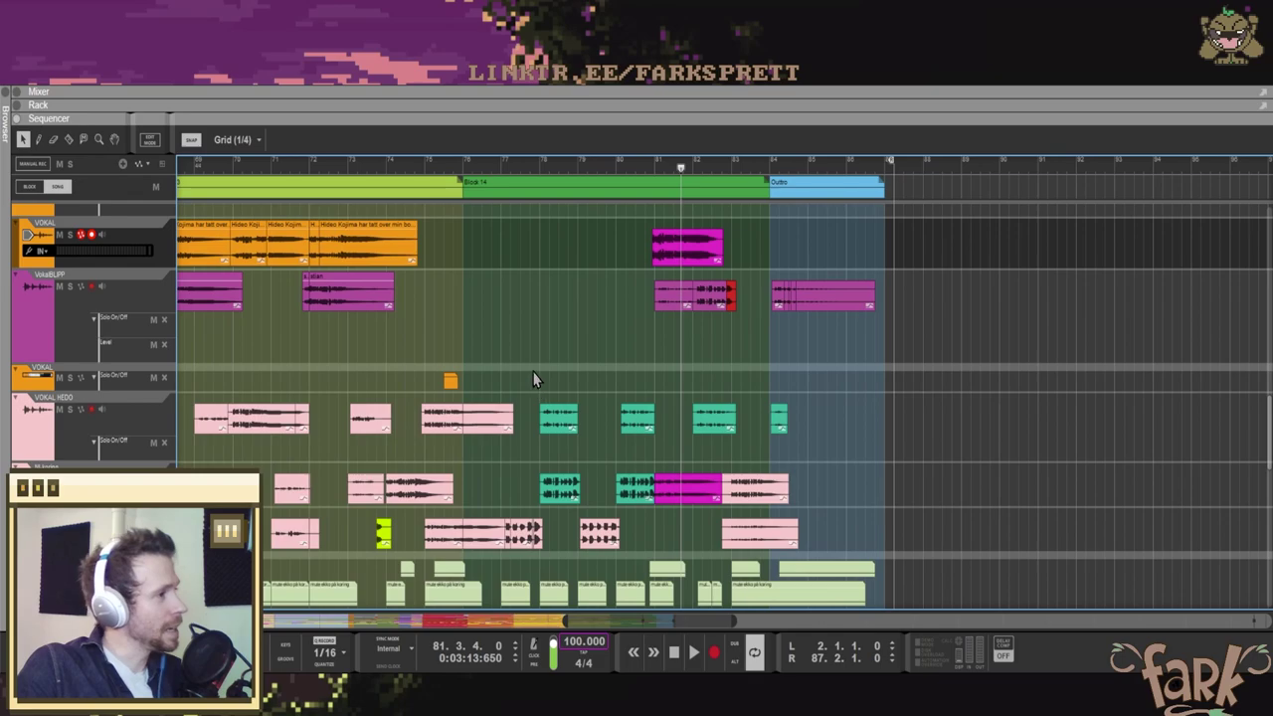
pyautogui.scroll(-2, 526, 352)
pyautogui.hscroll(-1, 519, 351)
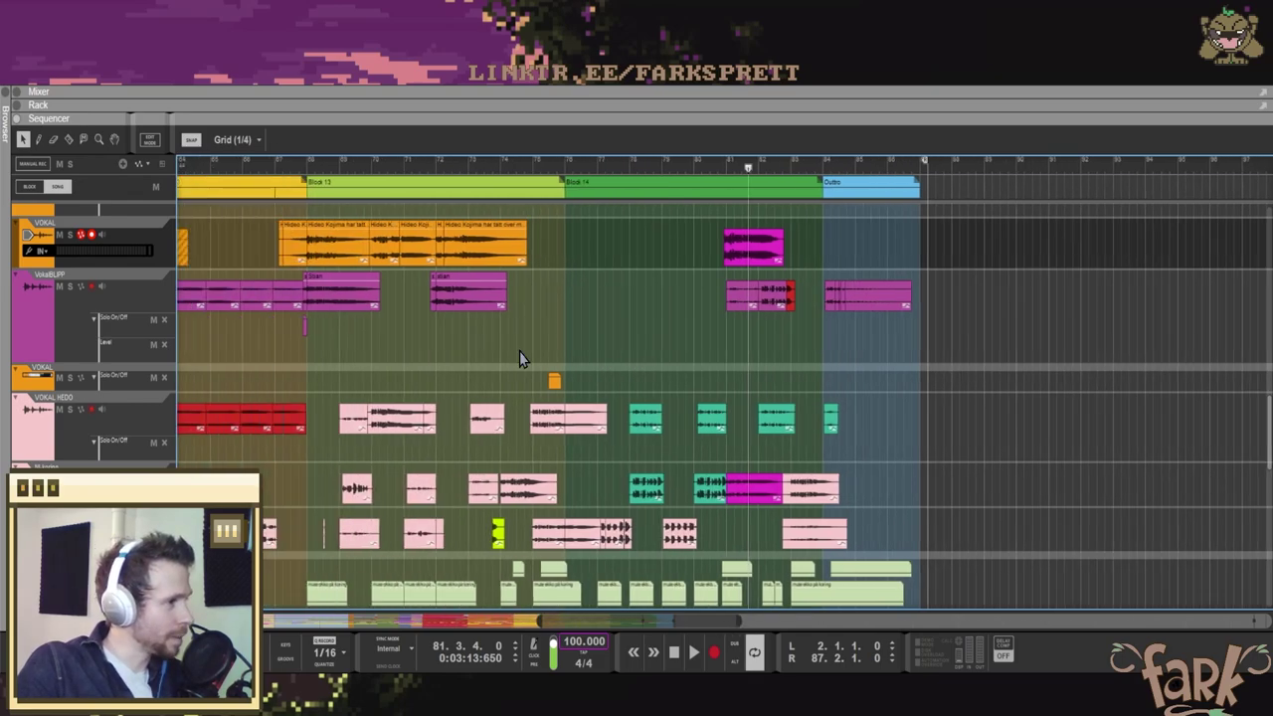
pyautogui.scroll(-3, 518, 360)
pyautogui.scroll(5, 451, 369)
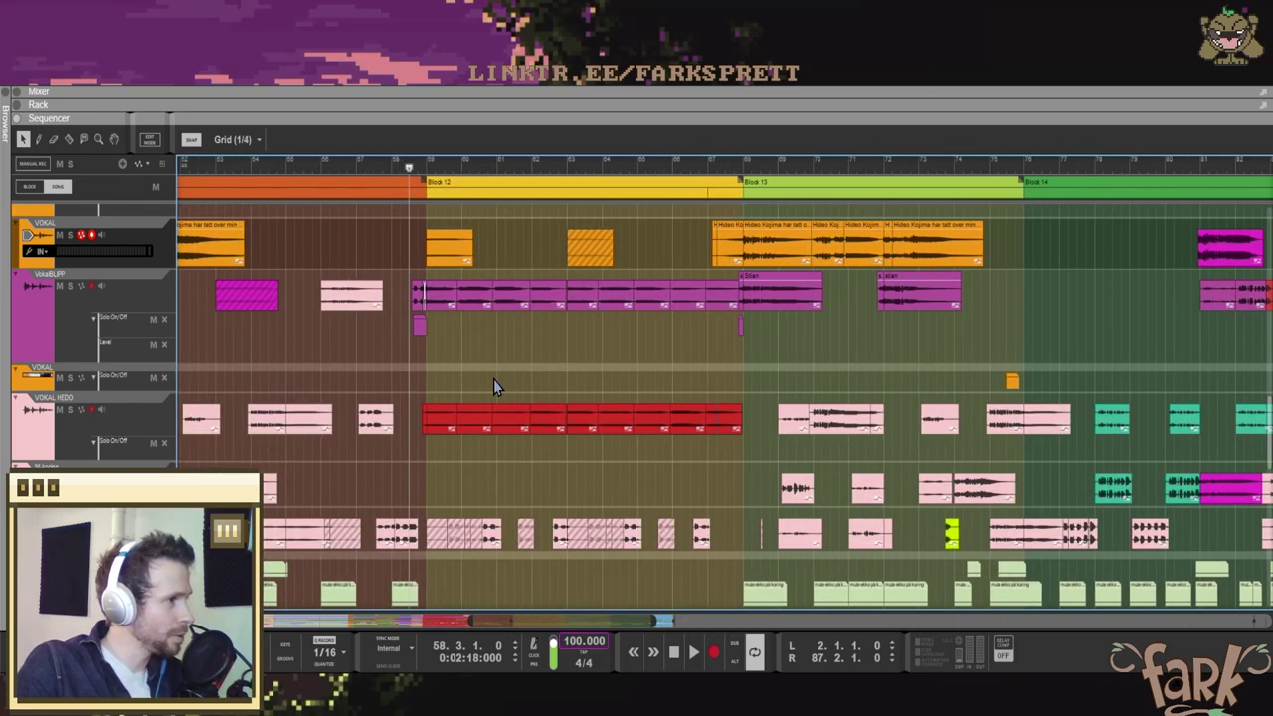
pyautogui.scroll(3, 494, 380)
pyautogui.hscroll(-1, 539, 366)
pyautogui.scroll(-1, 539, 366)
pyautogui.scroll(3, 539, 365)
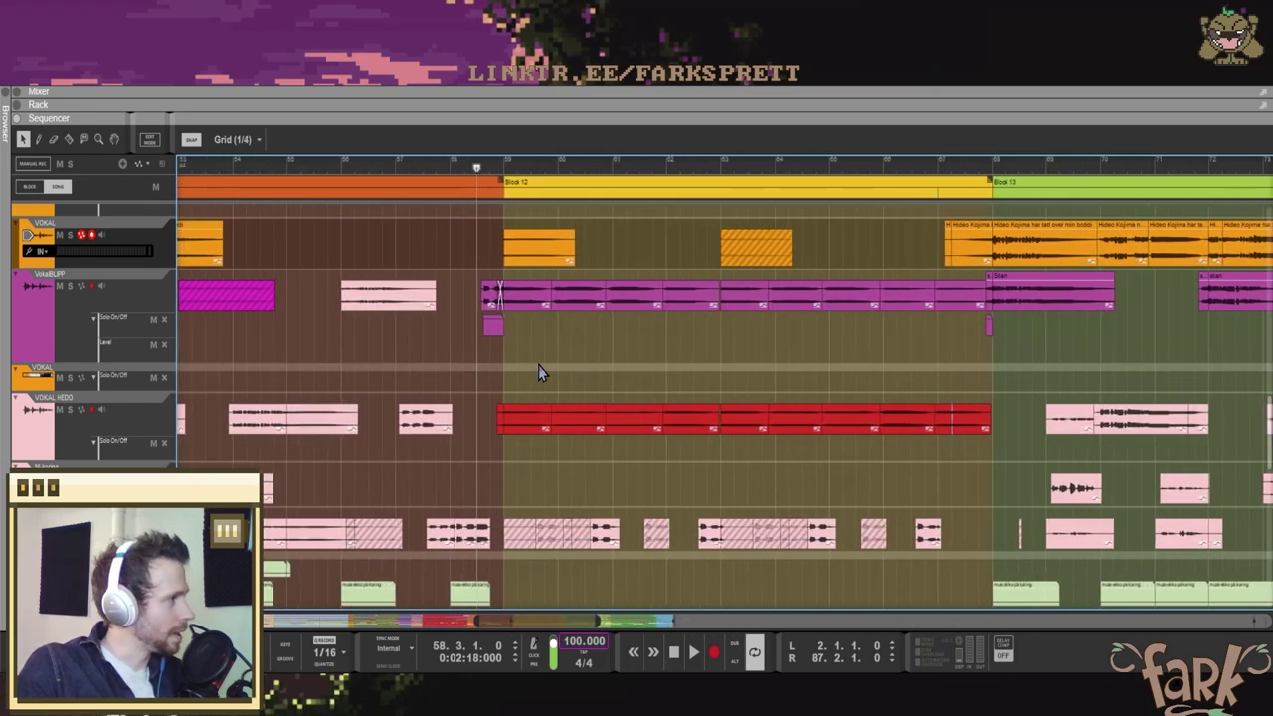
# Step: Set the song position to 52.4.1 in Block 11 and look over the vocal clips through Block 12
pyautogui.scroll(-2, 538, 372)
pyautogui.hscroll(-1, 538, 369)
pyautogui.scroll(-1, 538, 370)
pyautogui.scroll(3, 563, 358)
pyautogui.hscroll(-4, 587, 369)
pyautogui.scroll(-2, 588, 369)
pyautogui.click(418, 196)
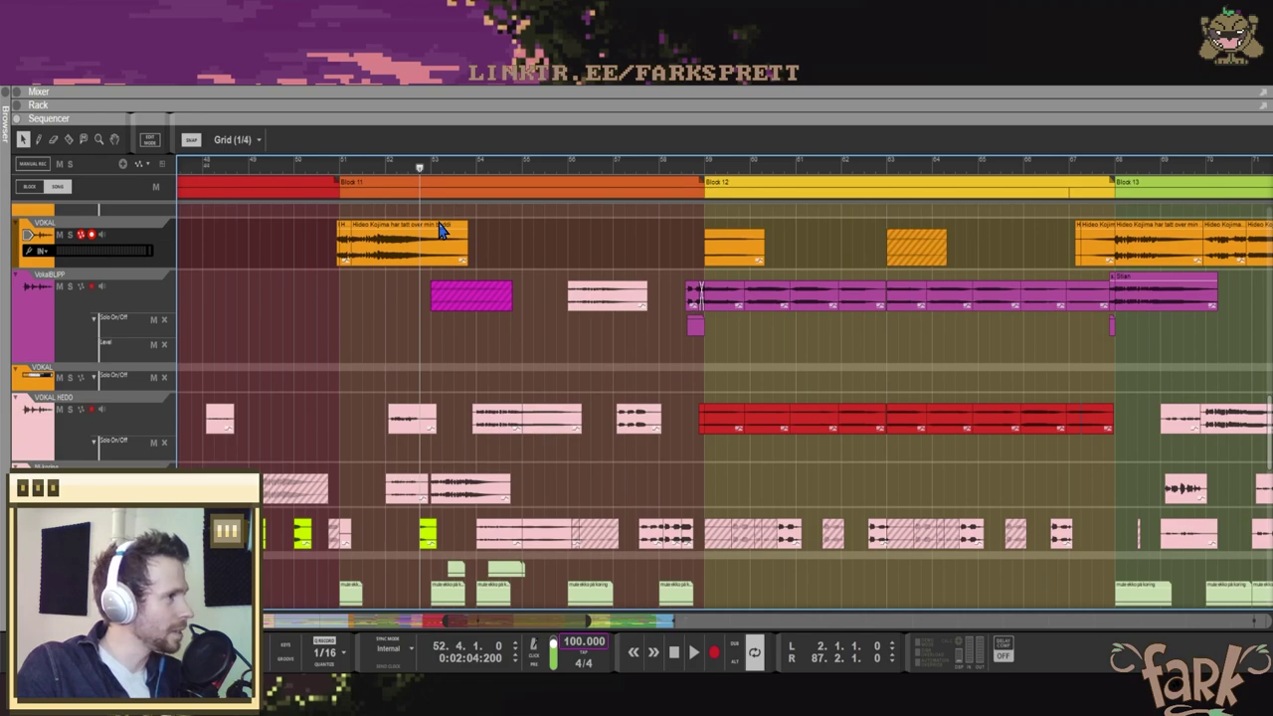
pyautogui.scroll(-1, 443, 350)
pyautogui.scroll(2, 440, 387)
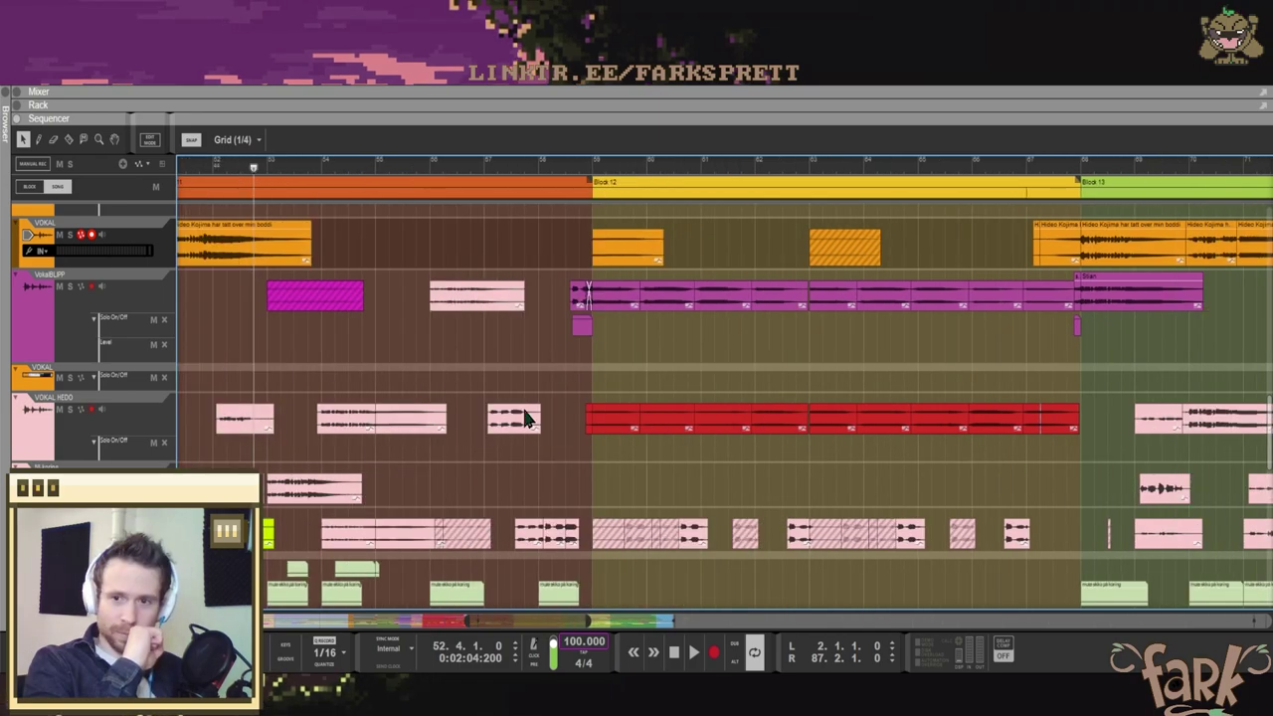